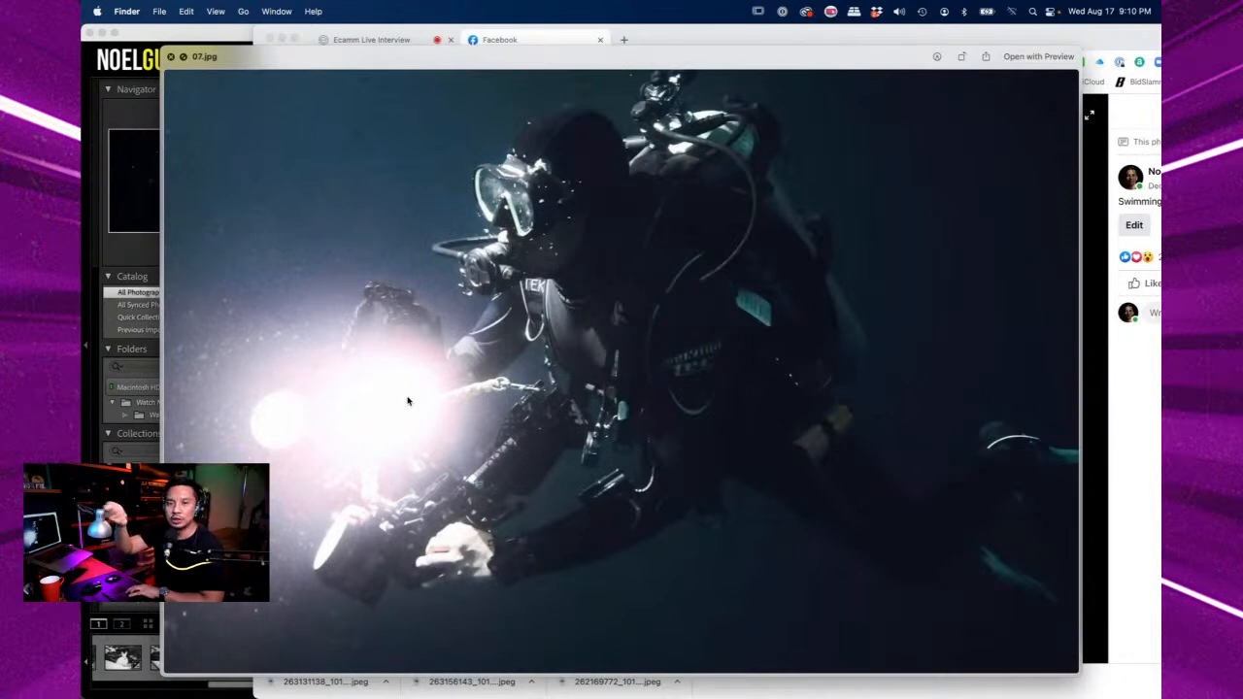
# - Finish previewing 08.jpg, then switch to Chrome and bring the Facebook photo window fully into view
pyautogui.press('Right')
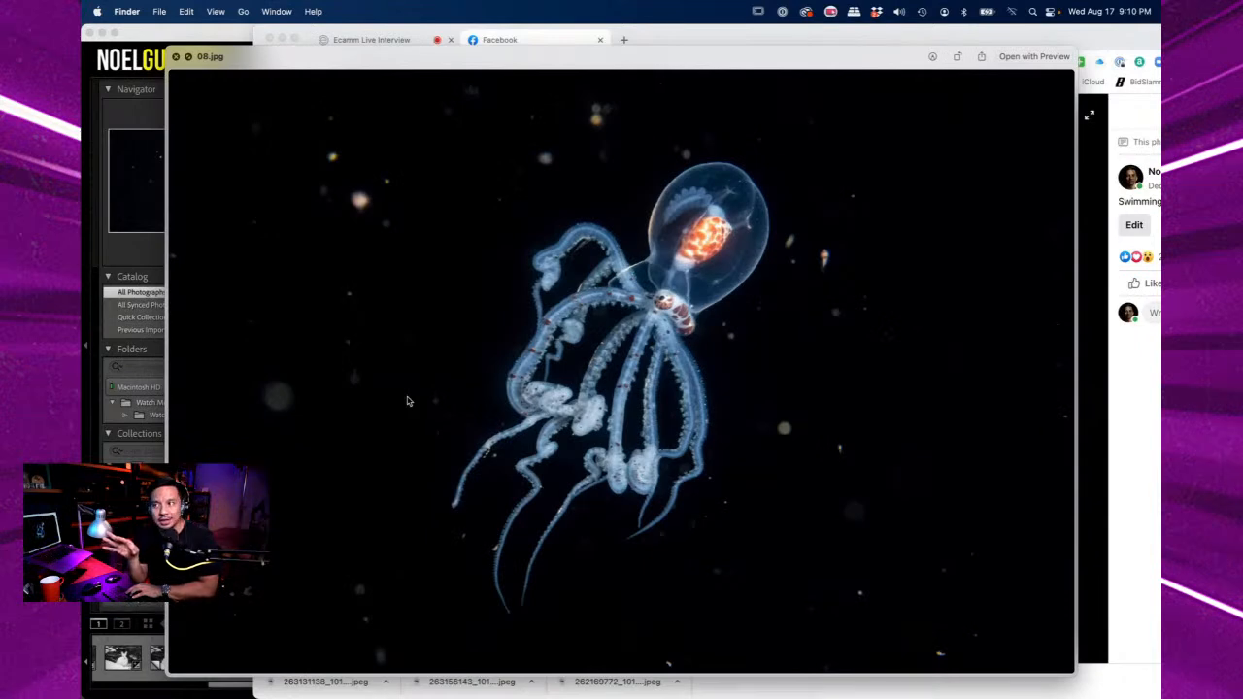
pyautogui.press('space')
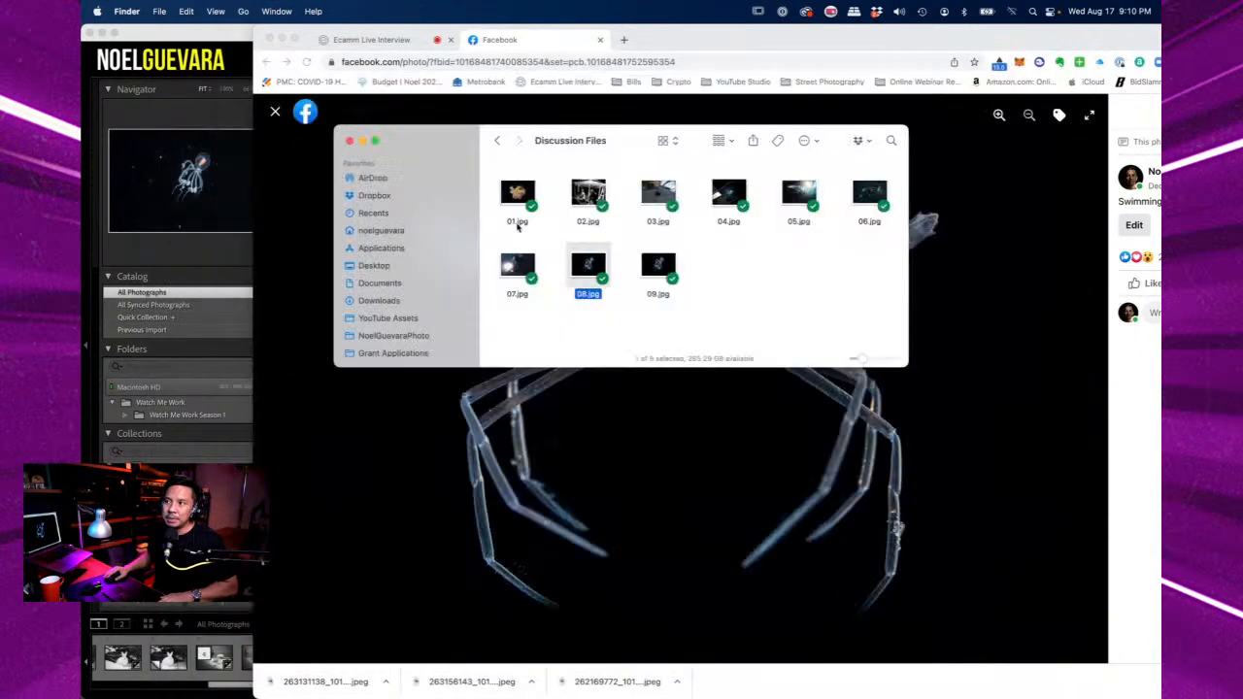
pyautogui.click(697, 45)
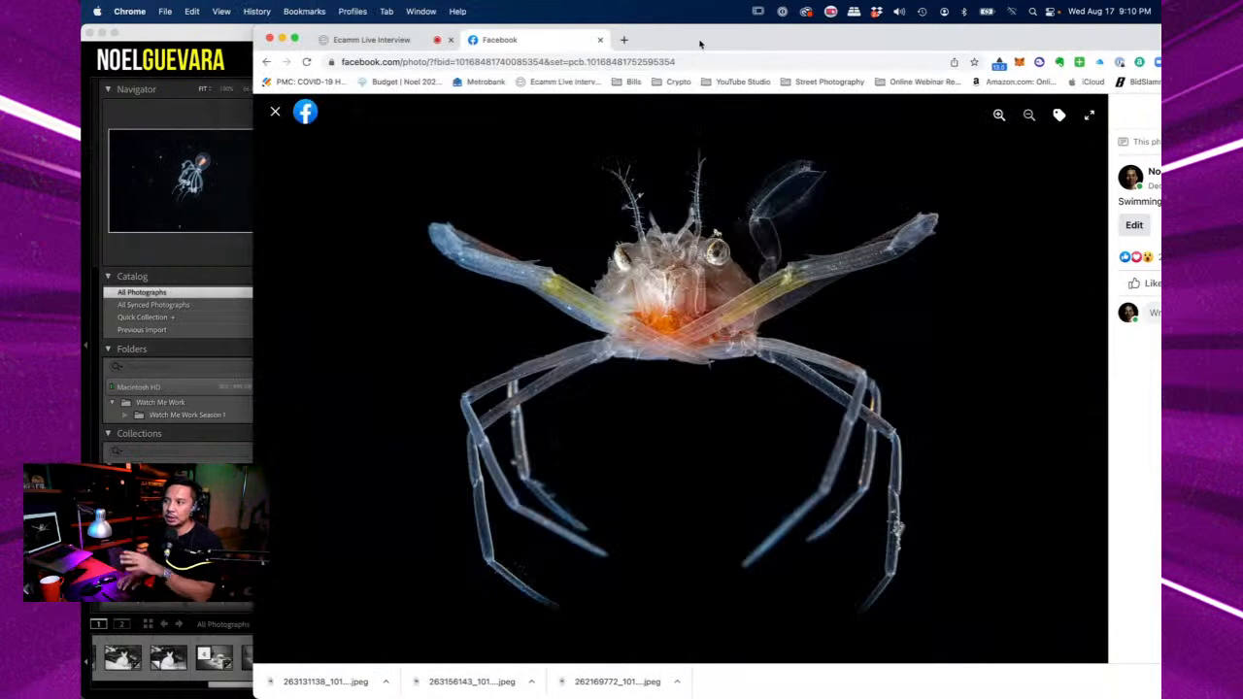
pyautogui.moveTo(699, 44); pyautogui.dragTo(541, 43)
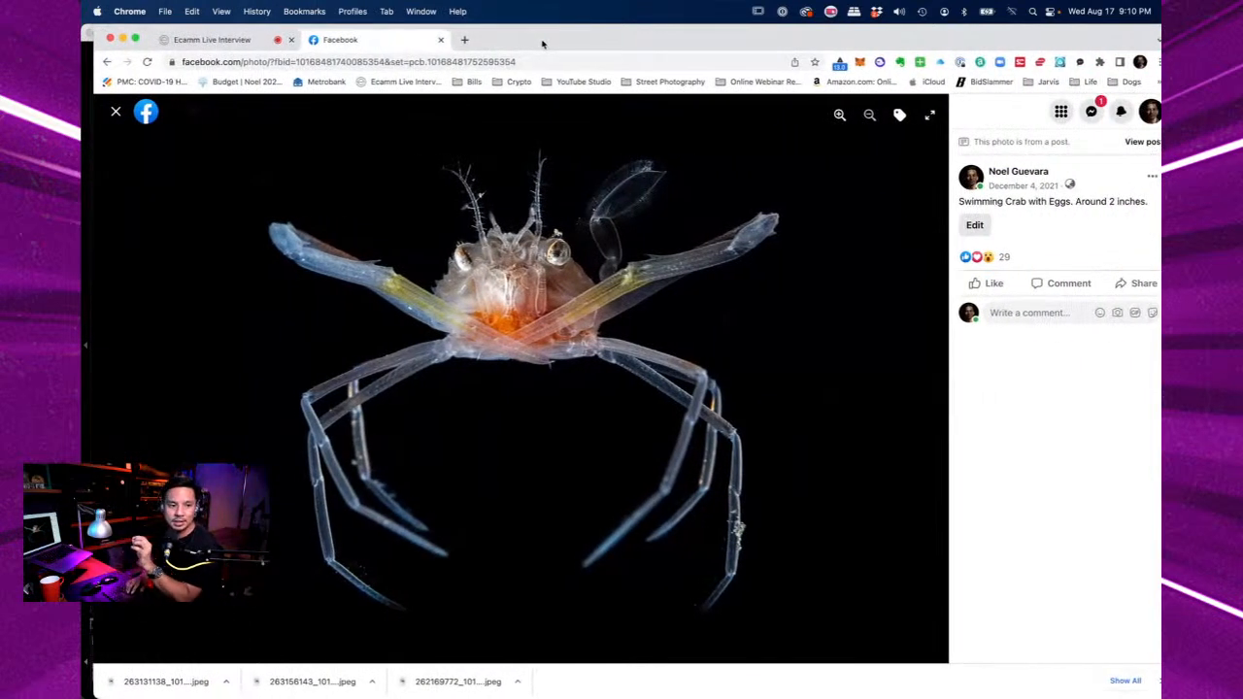
# - Browse the Facebook album from the swimming crab photo through the octopus and squid shots to the Cottonmouth Jack
pyautogui.press('Right')
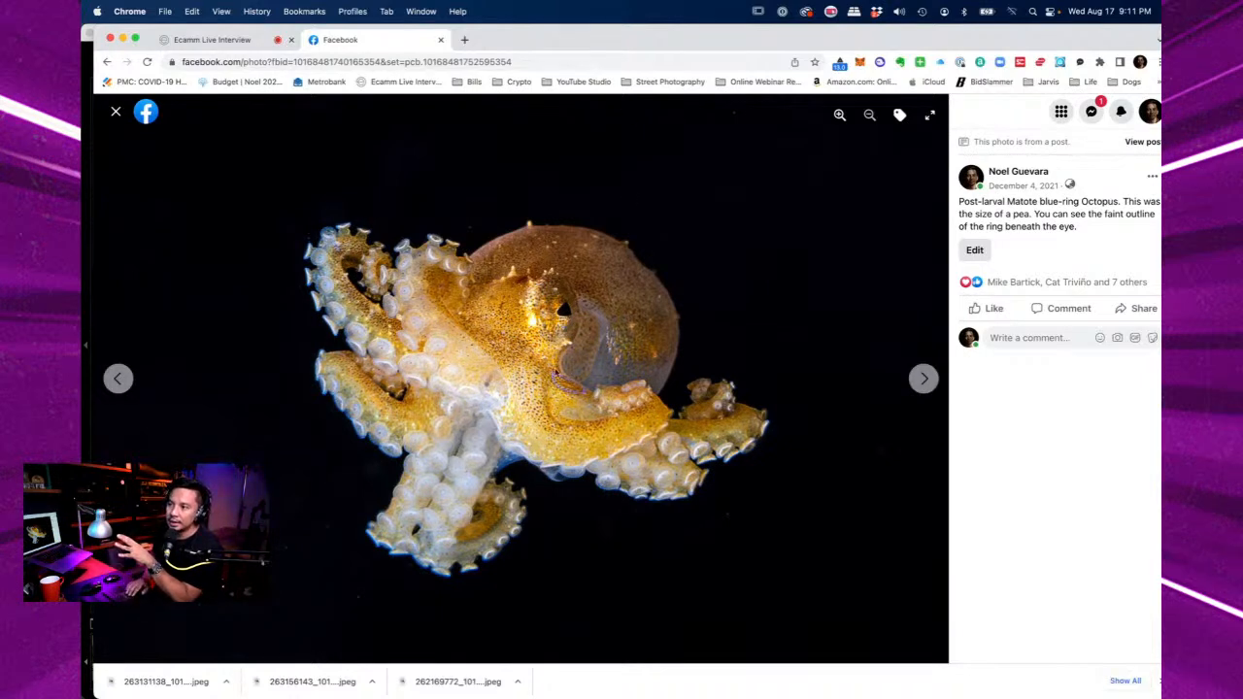
pyautogui.press('Right')
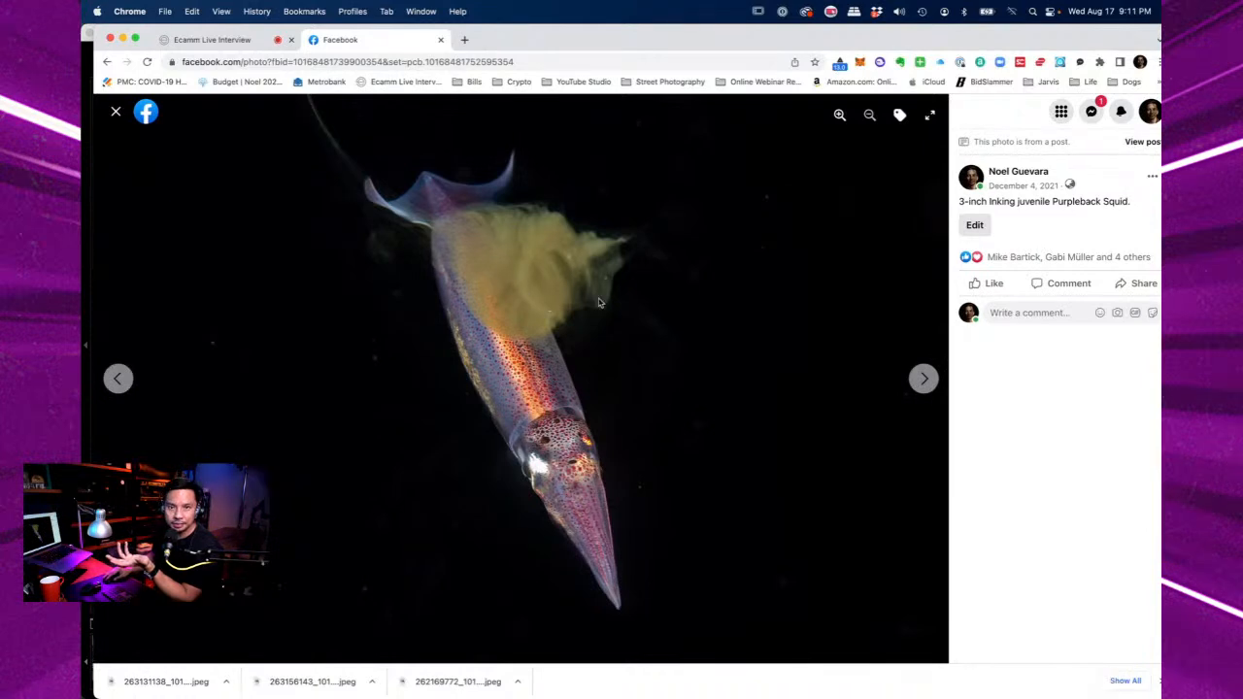
pyautogui.press('Right')
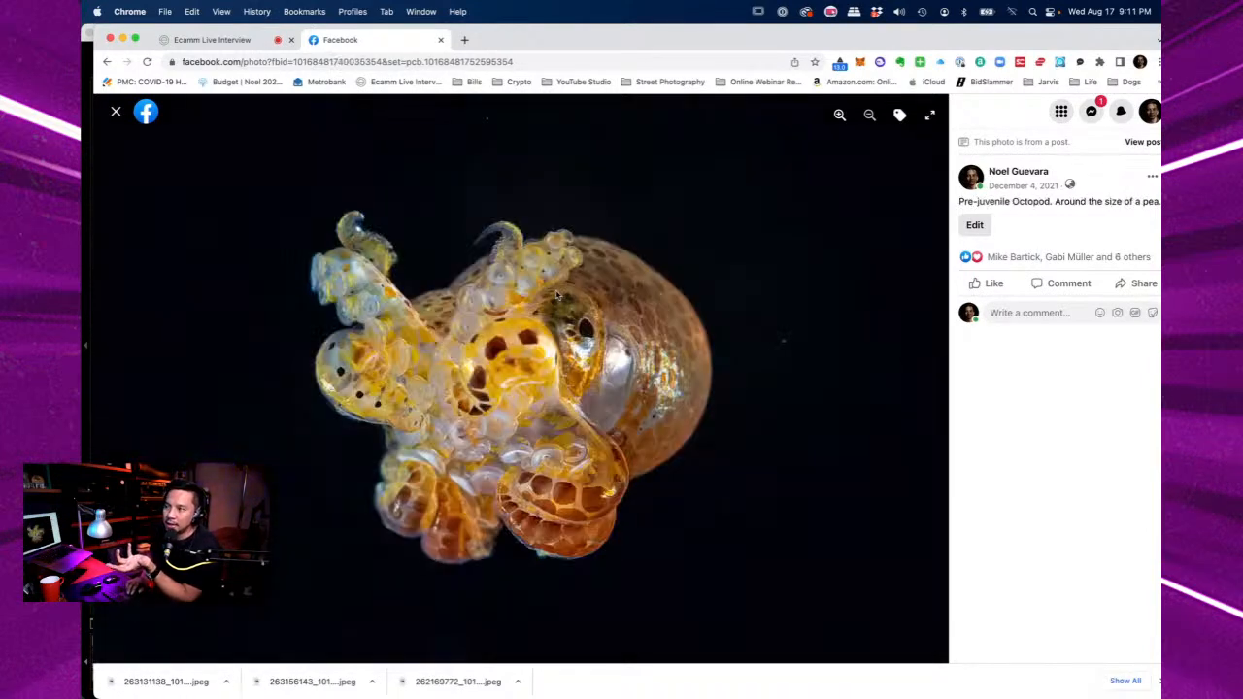
pyautogui.press('Right')
pyautogui.press('Right')
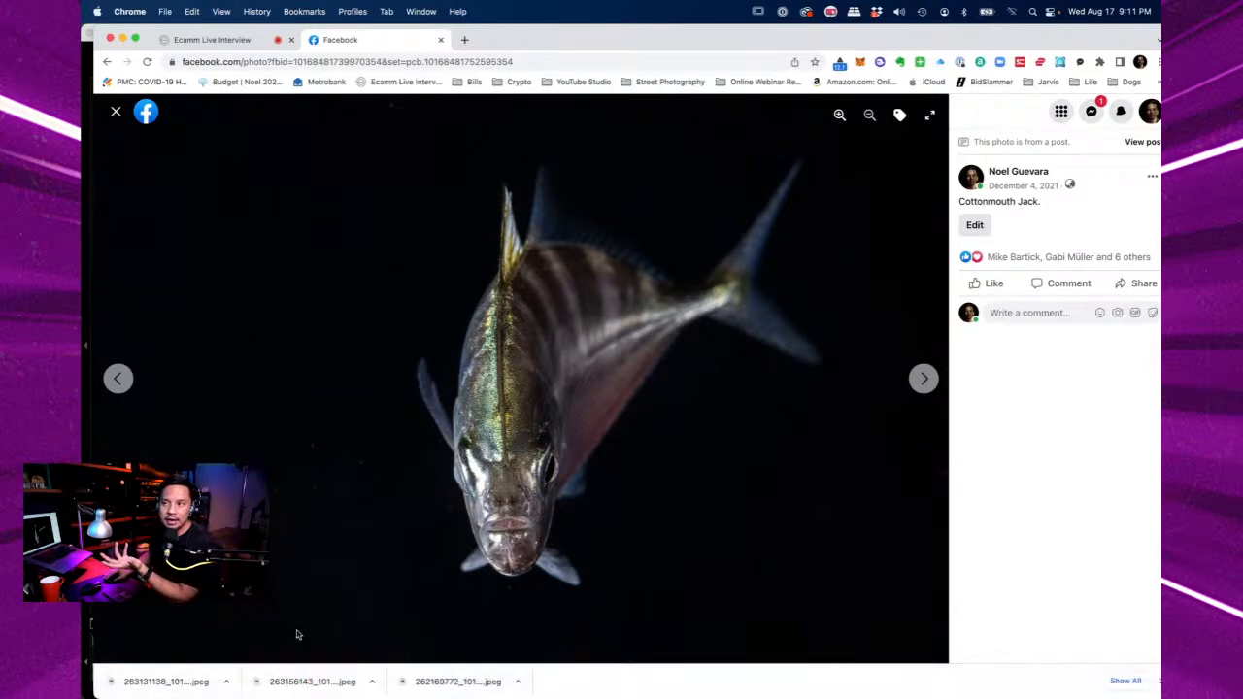
# - Switch to Finder and compare the previews of 07.jpg, 08.jpg and 09.jpg in the Discussion Files folder
pyautogui.moveTo(197, 694)
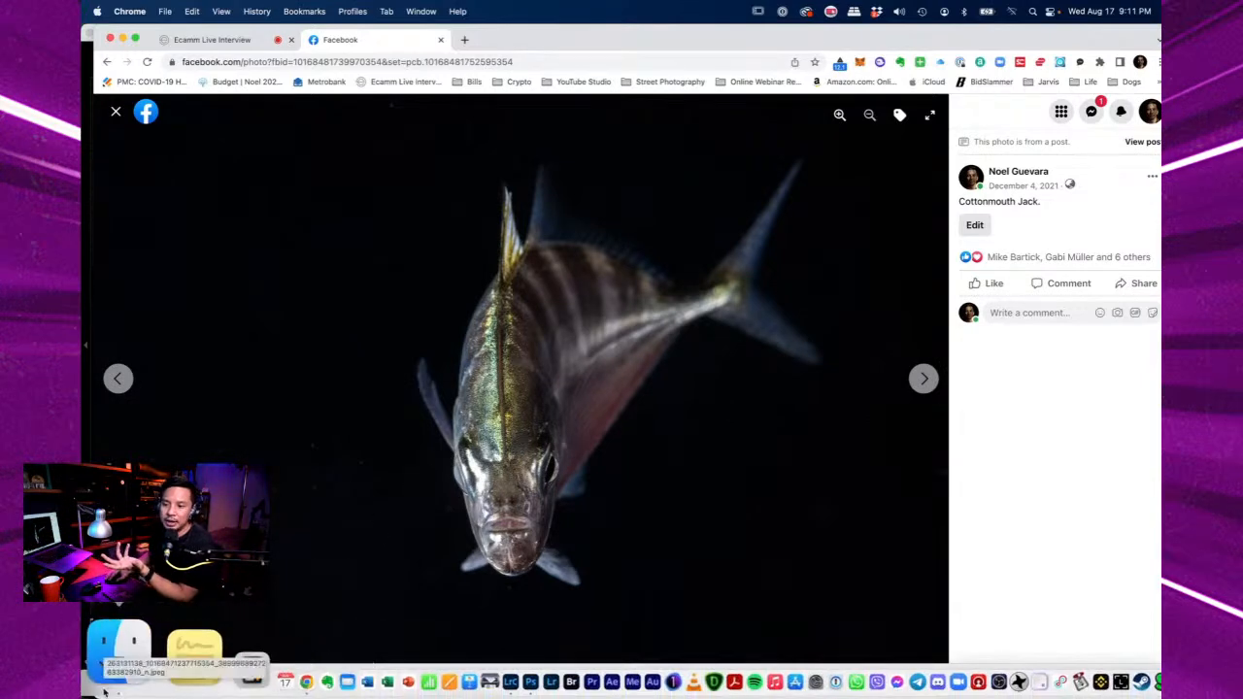
pyautogui.click(109, 680)
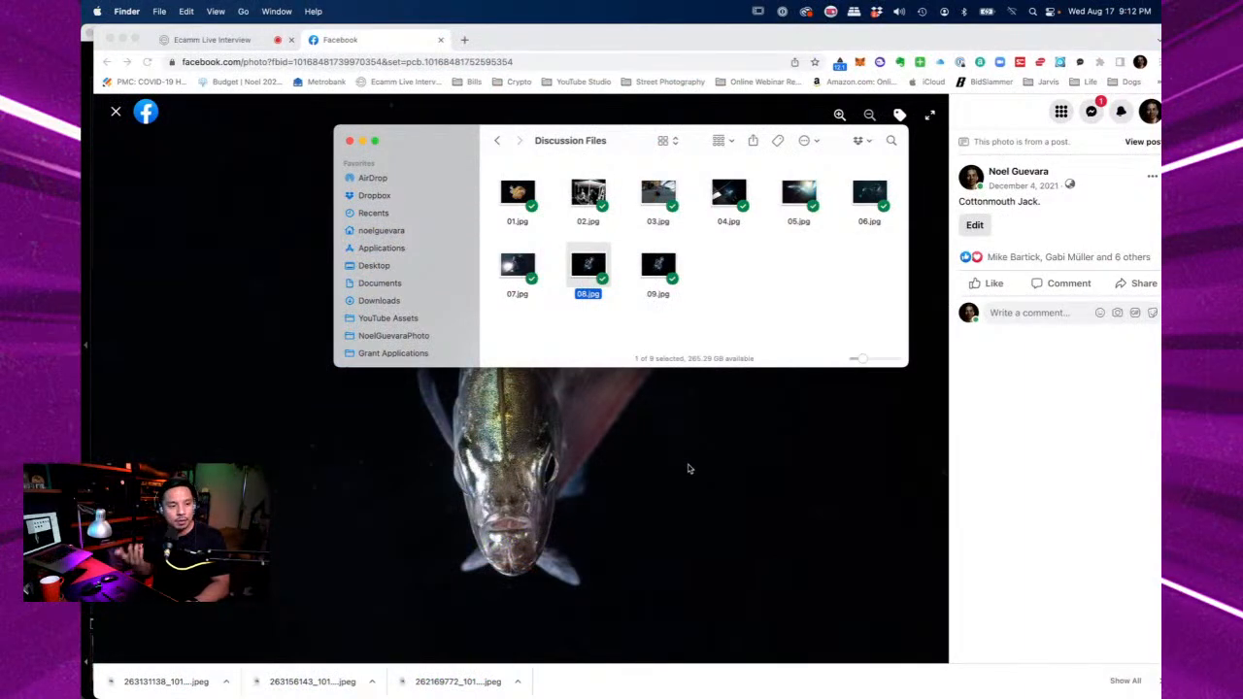
pyautogui.press('space')
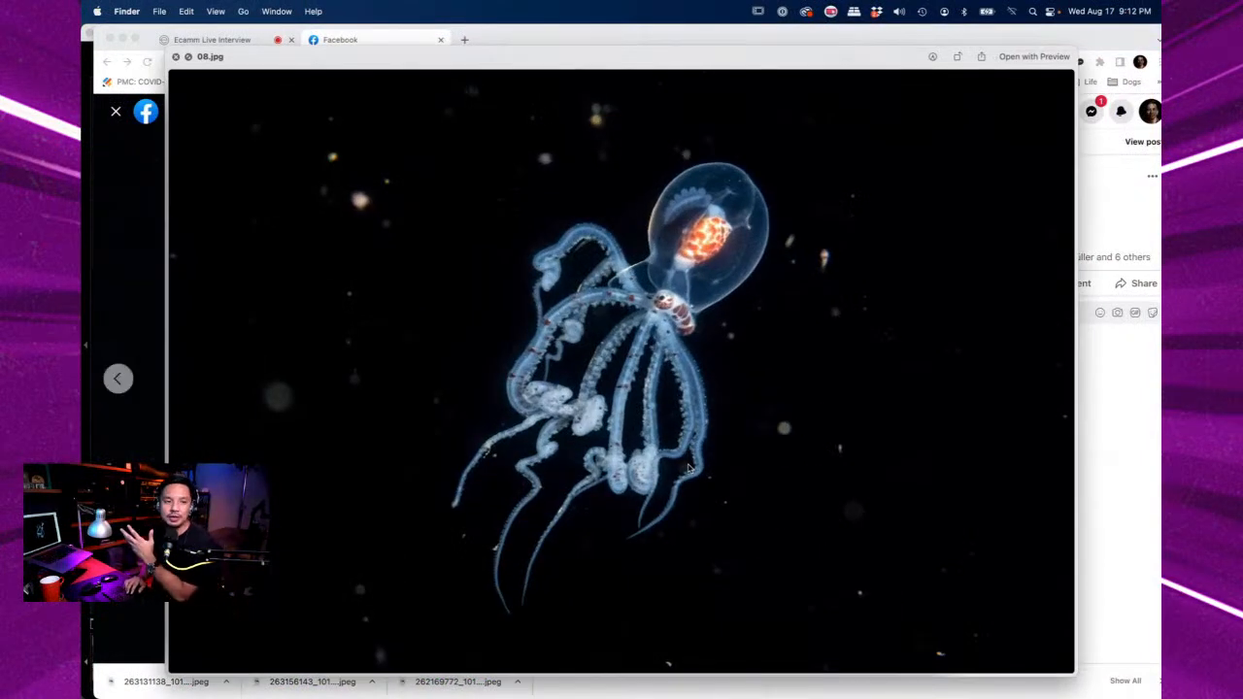
pyautogui.press('Left')
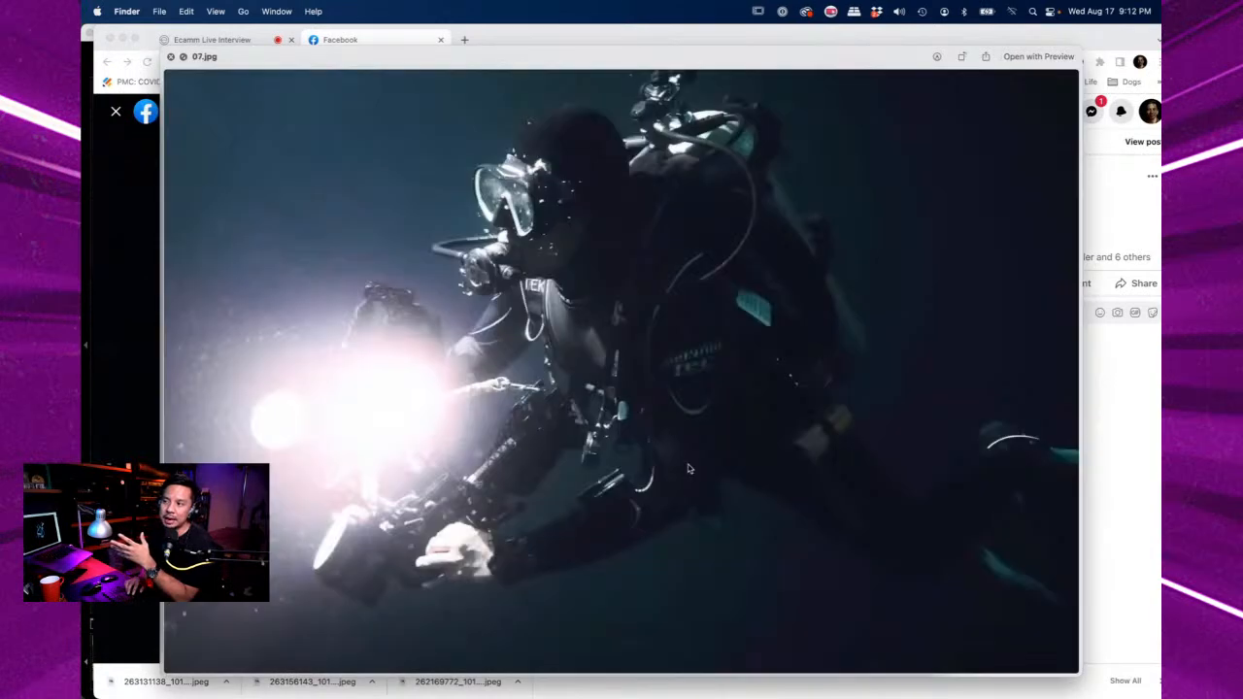
pyautogui.press('Right')
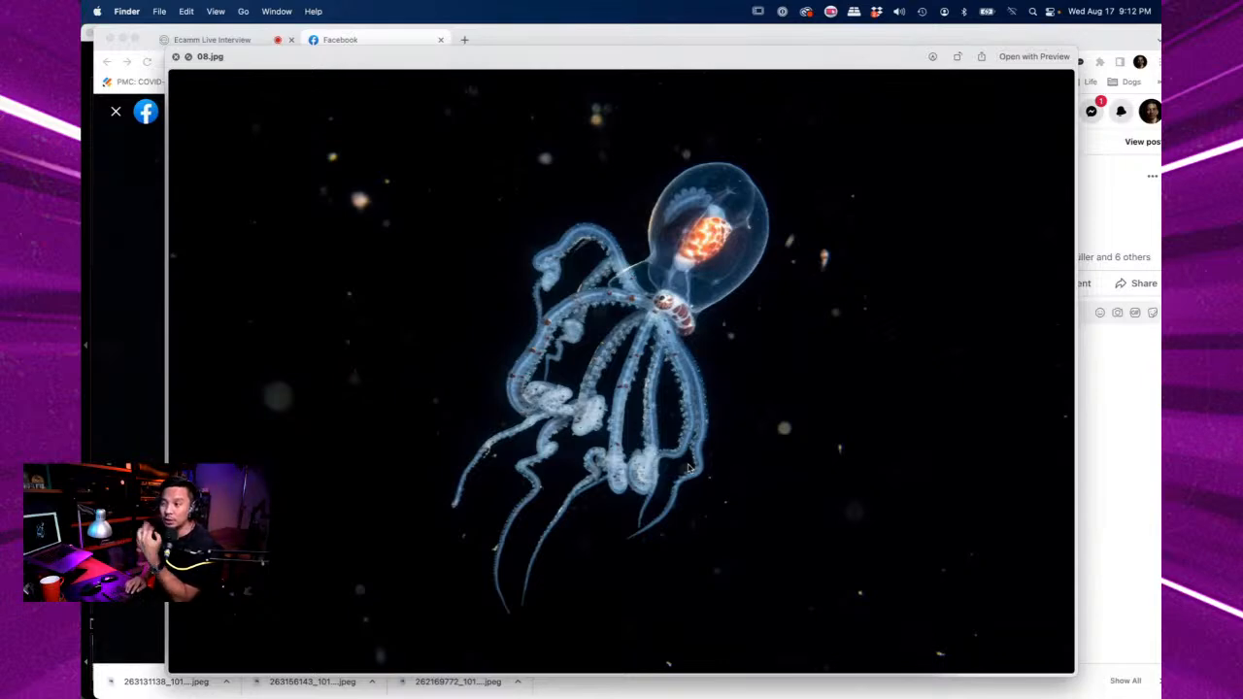
pyautogui.press('Right')
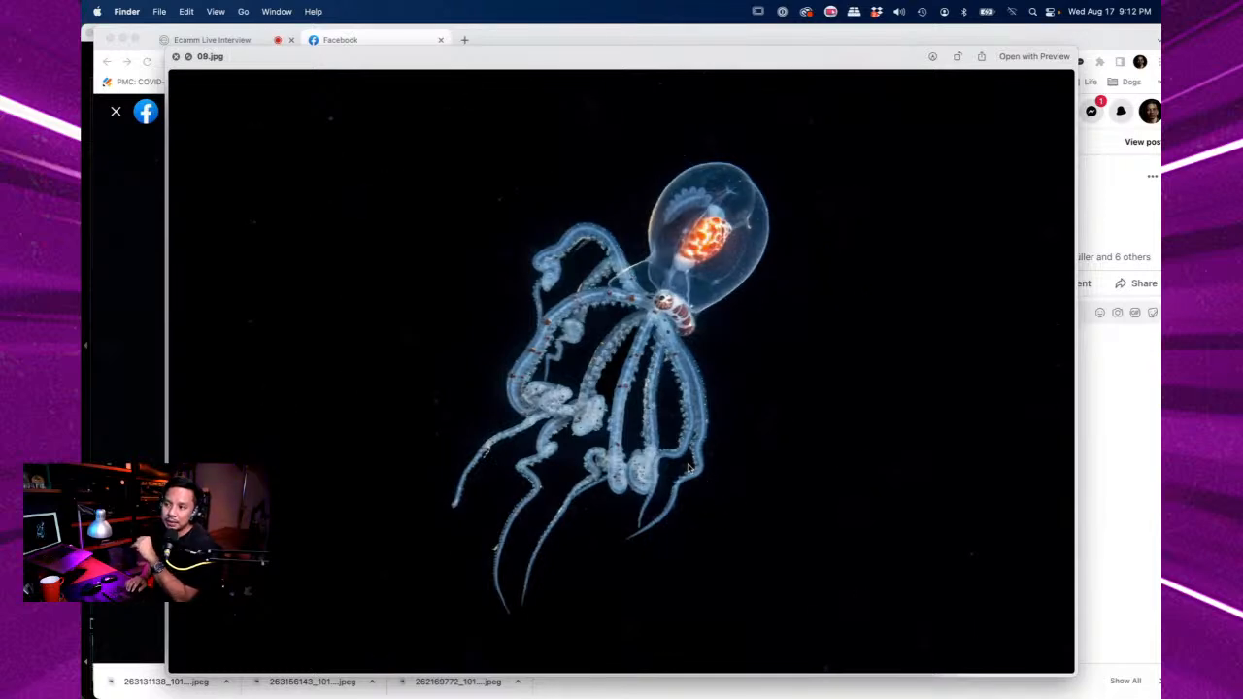
pyautogui.press('Left')
pyautogui.press('Right')
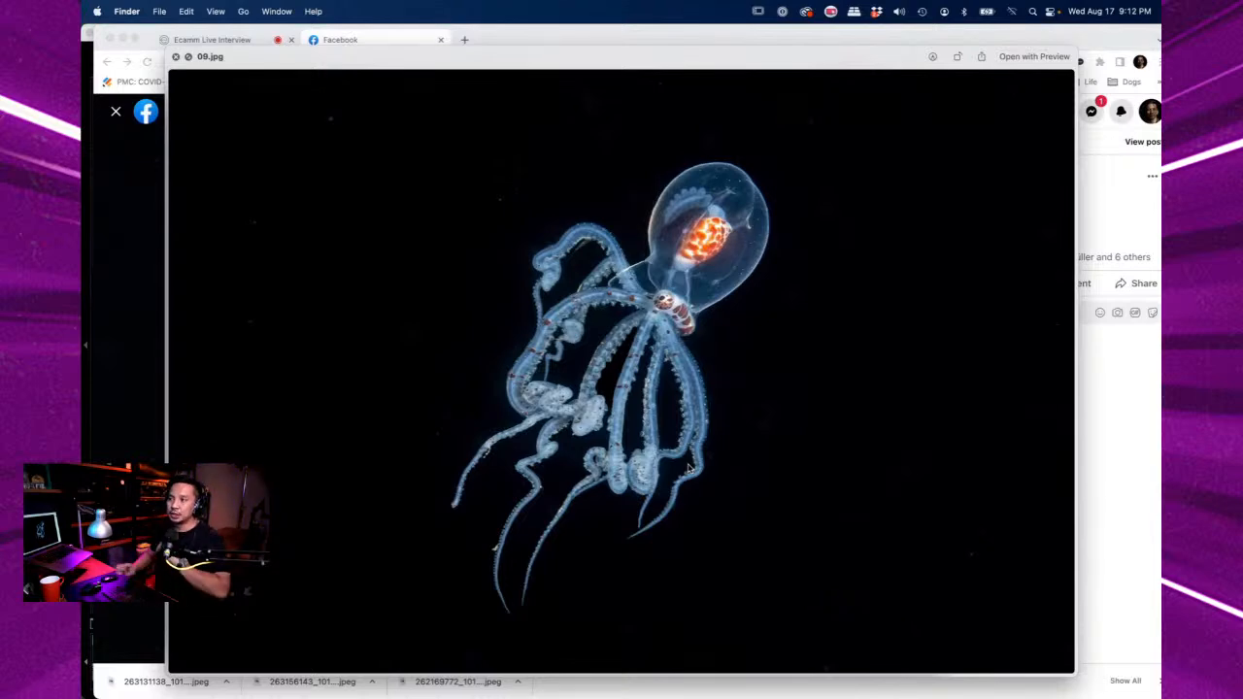
pyautogui.press('space')
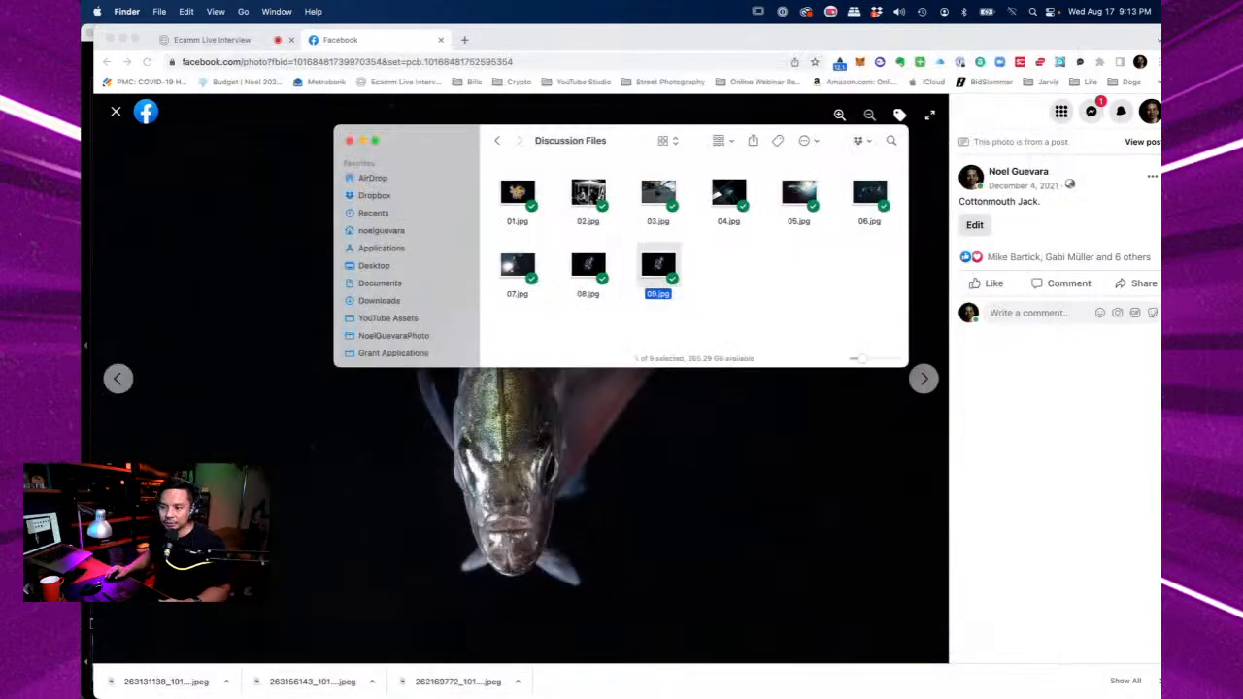
# - Switch to Lightroom Classic and open the translucent octopus photo from the library grid in Loupe view
pyautogui.moveTo(373, 684)
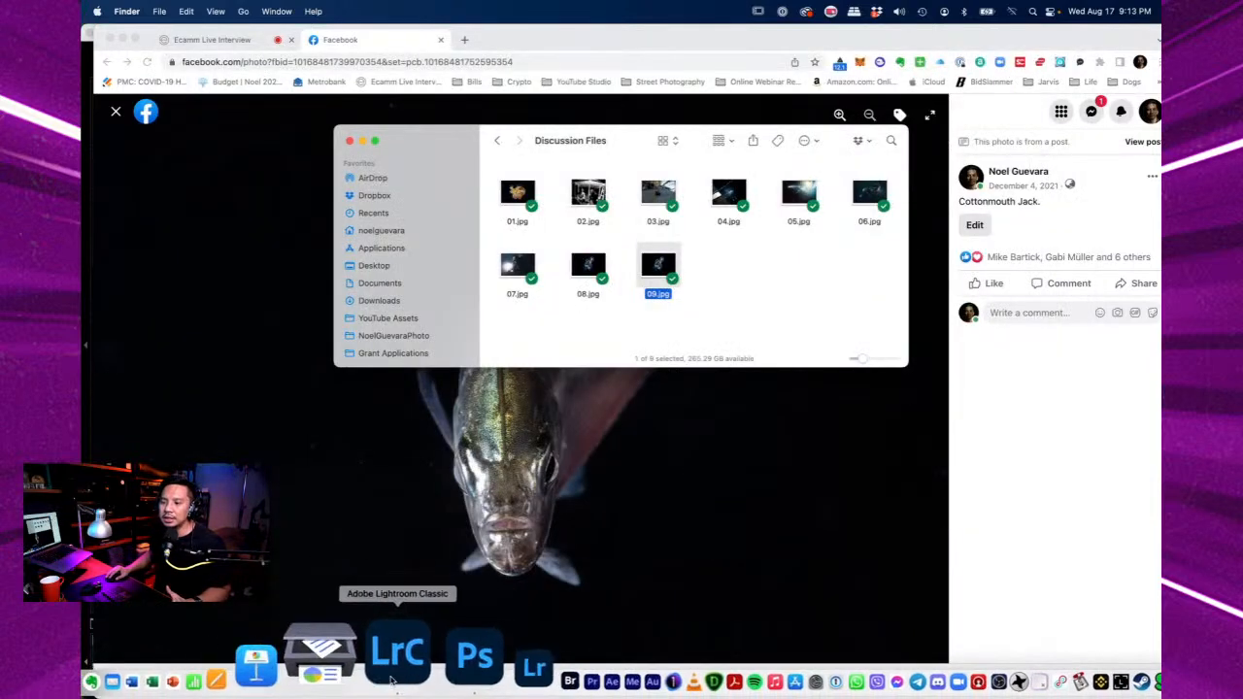
pyautogui.click(394, 677)
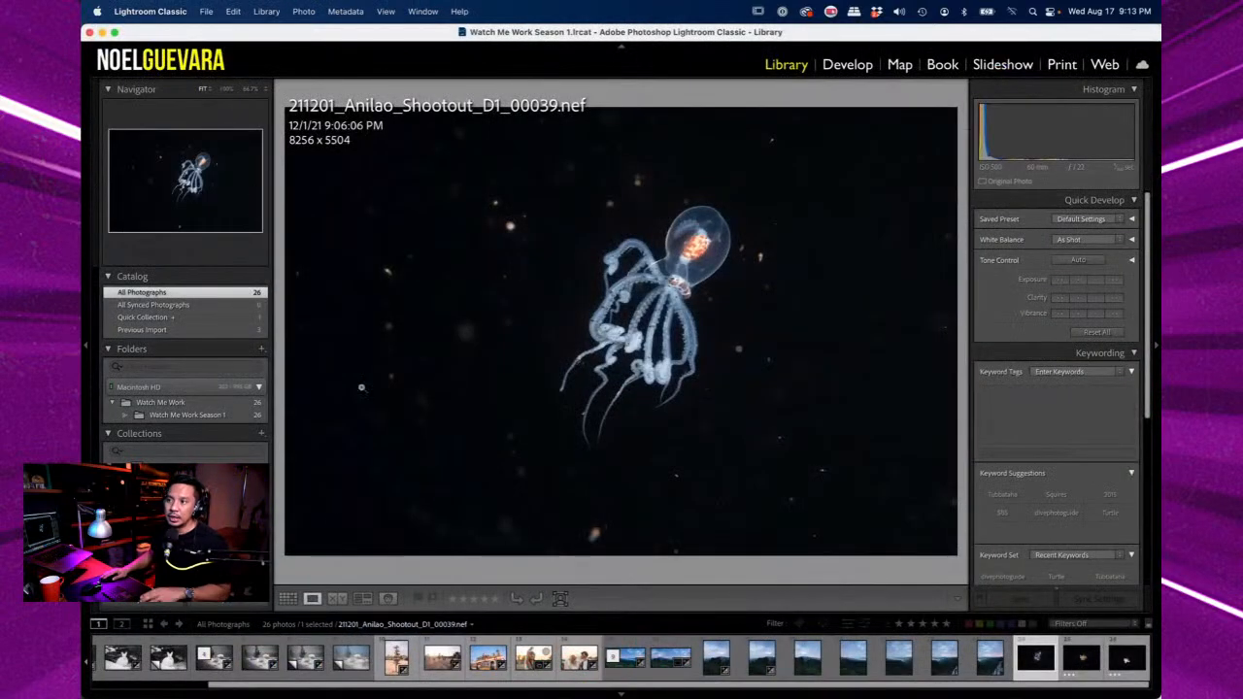
pyautogui.click(288, 598)
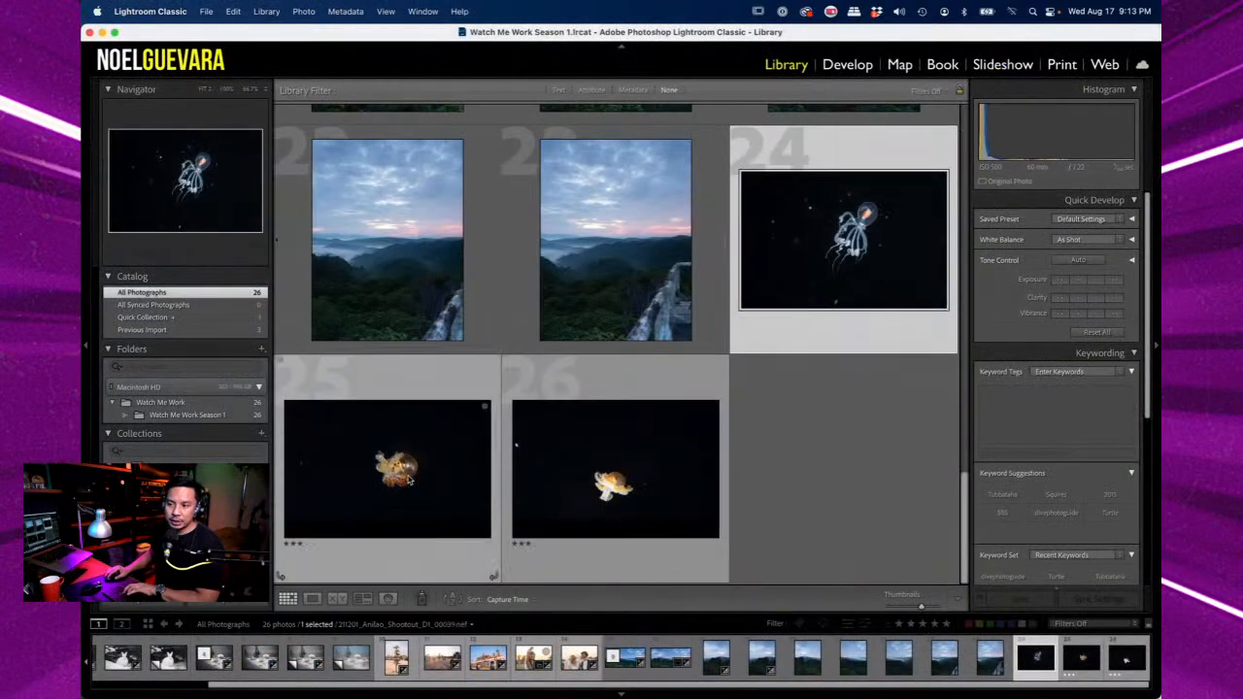
pyautogui.doubleClick(878, 260)
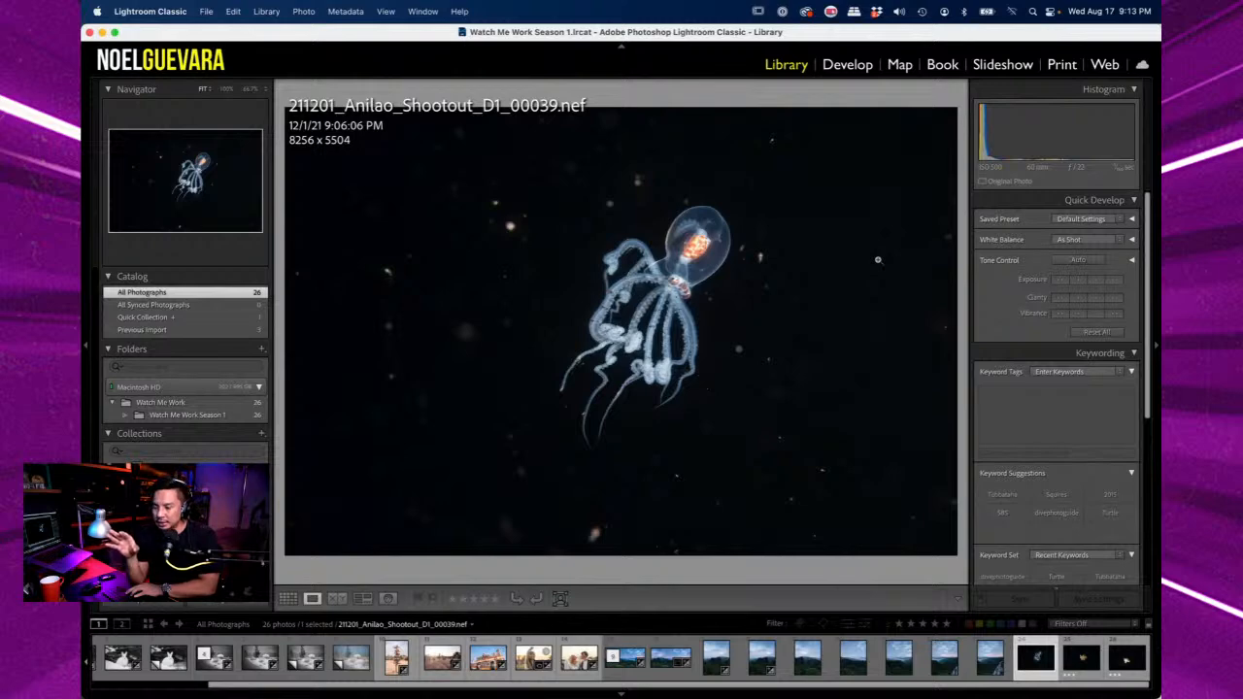
# - Review the three Anilao Shootout octopus photos one after another at full view
pyautogui.press('Right')
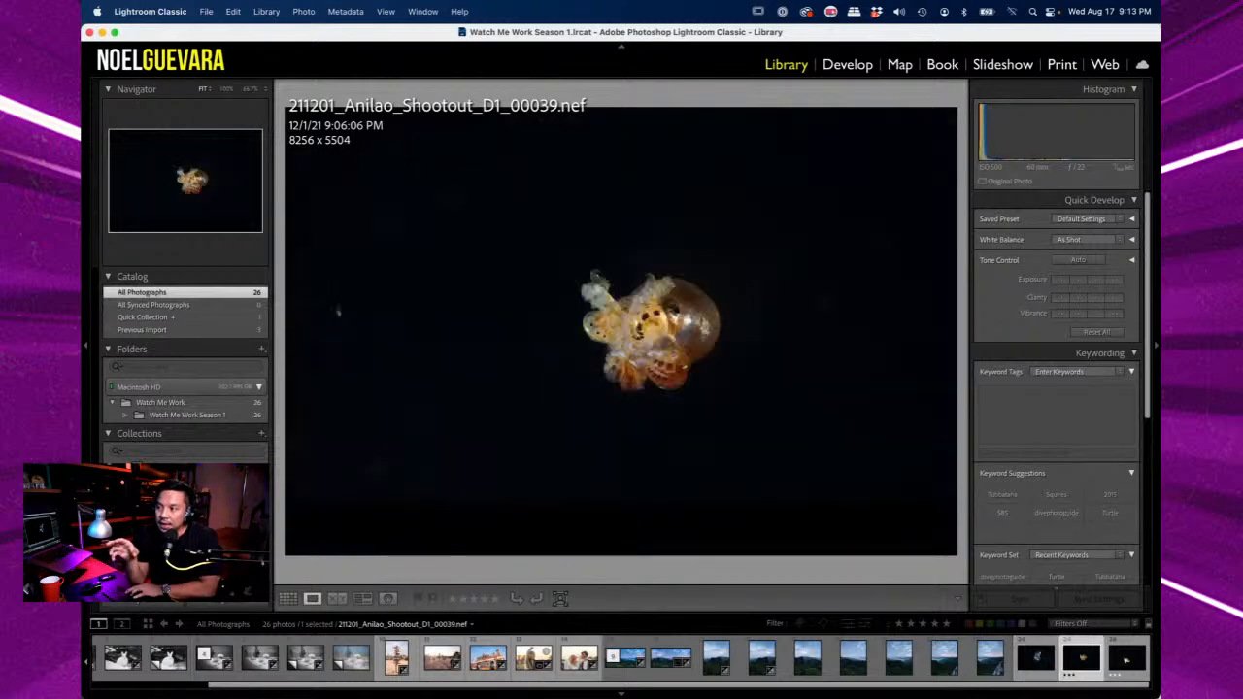
pyautogui.press('Right')
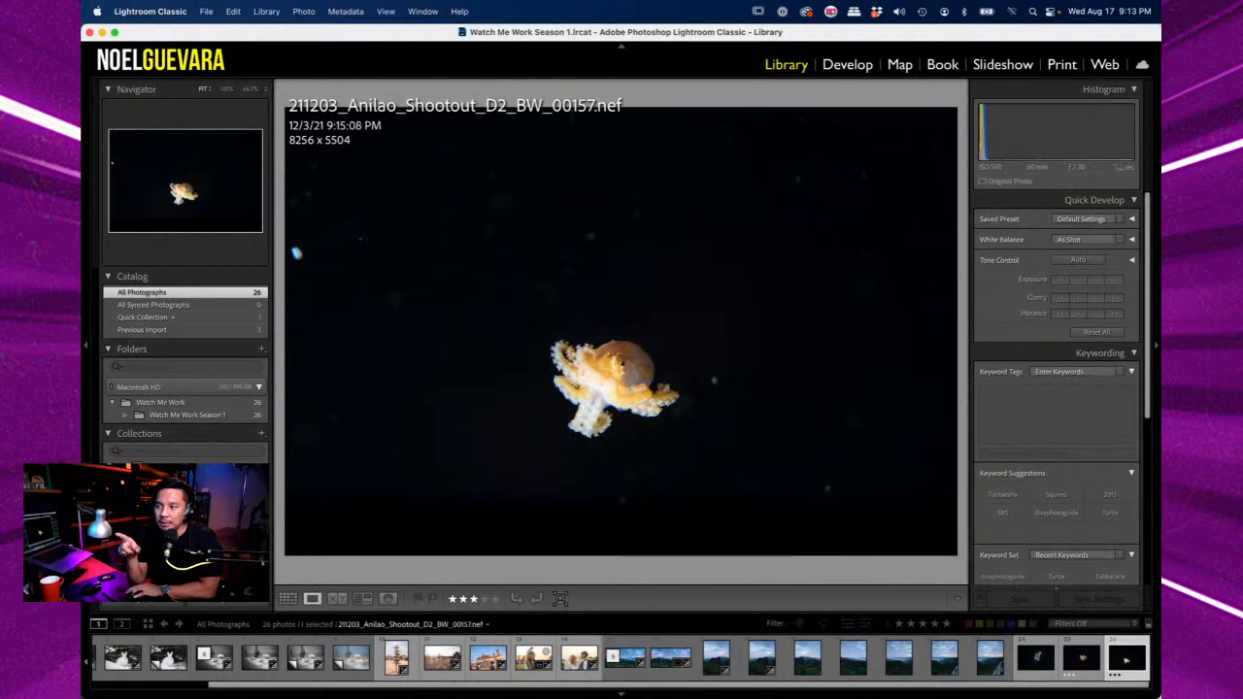
pyautogui.press('Left')
pyautogui.press('Left')
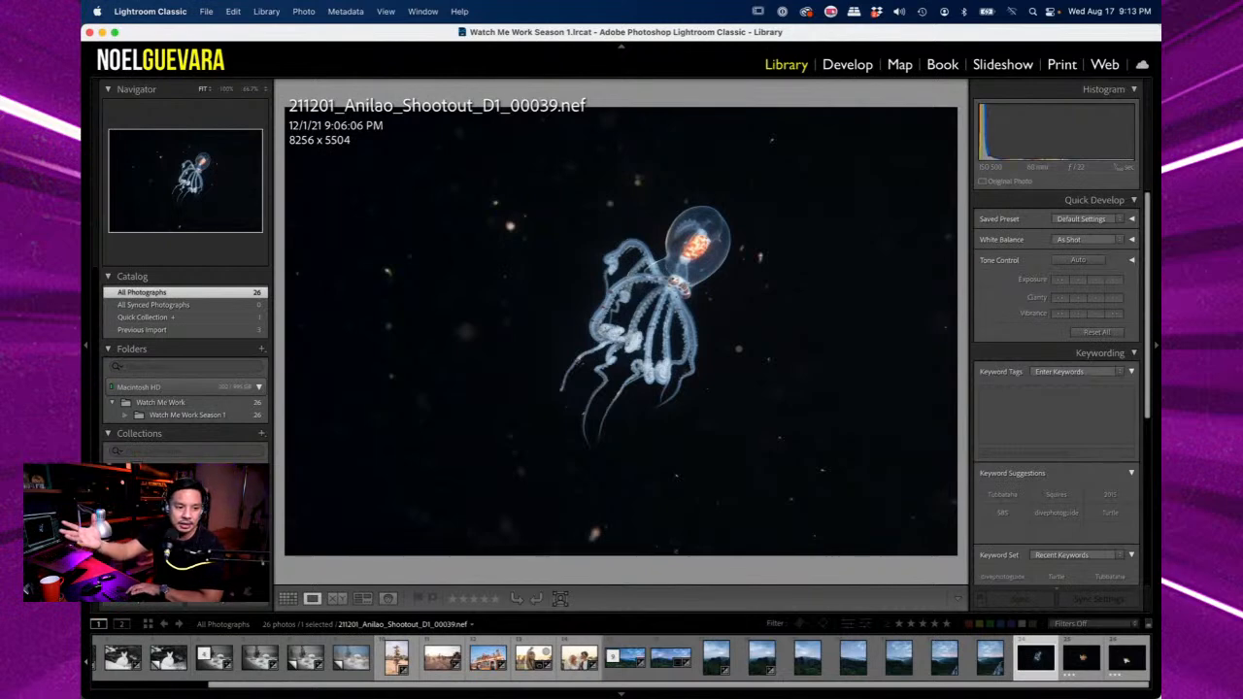
pyautogui.press('Right')
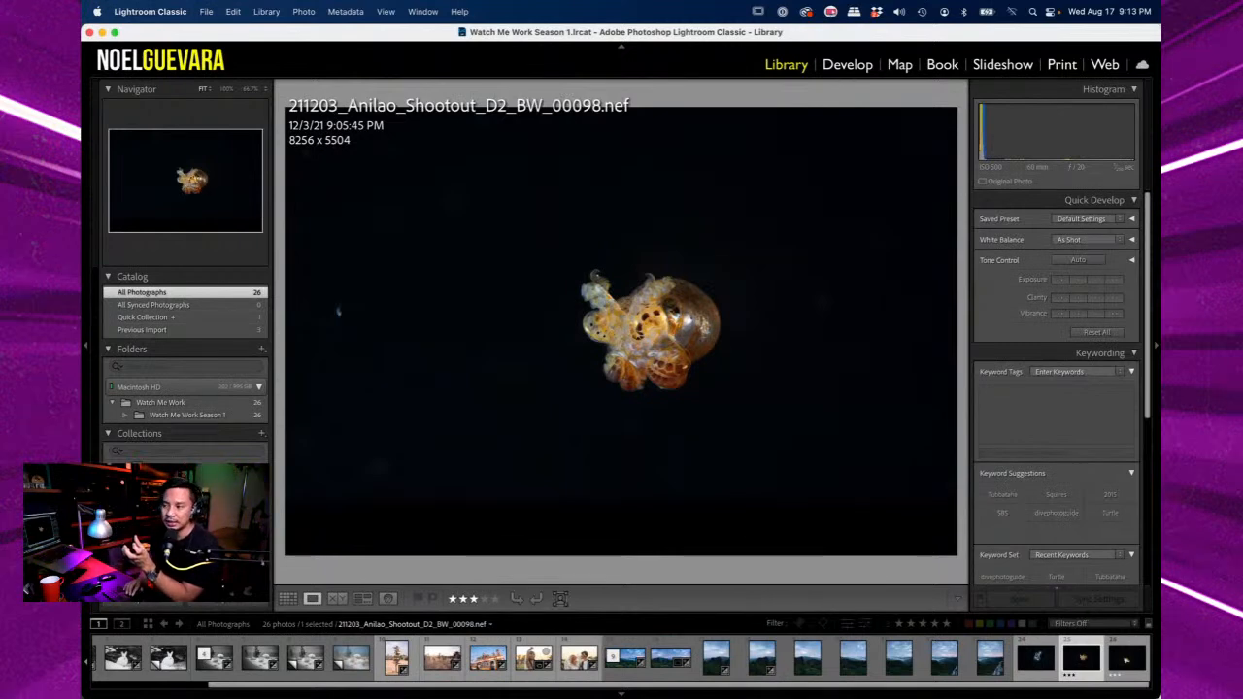
pyautogui.press('Right')
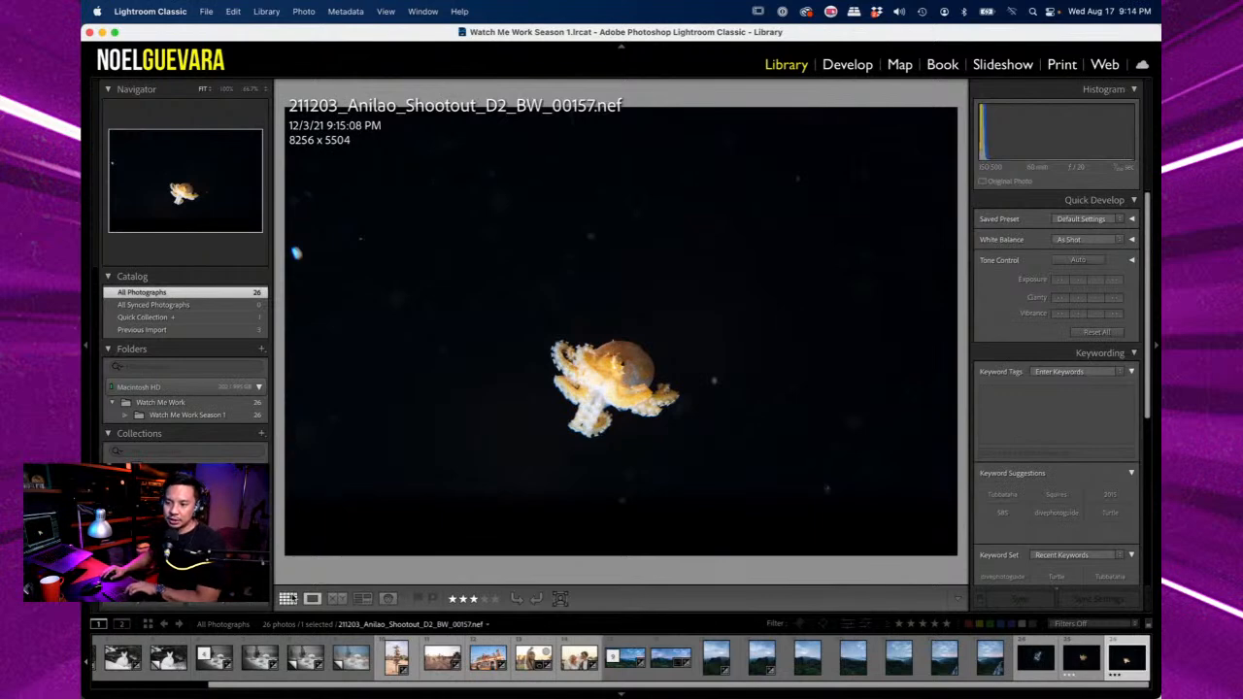
# - Reopen 211201_Anilao_Shootout_D1_00039.nef from the library grid and bring it into the Develop module's Basic adjustments
pyautogui.click(289, 599)
pyautogui.doubleClick(837, 255)
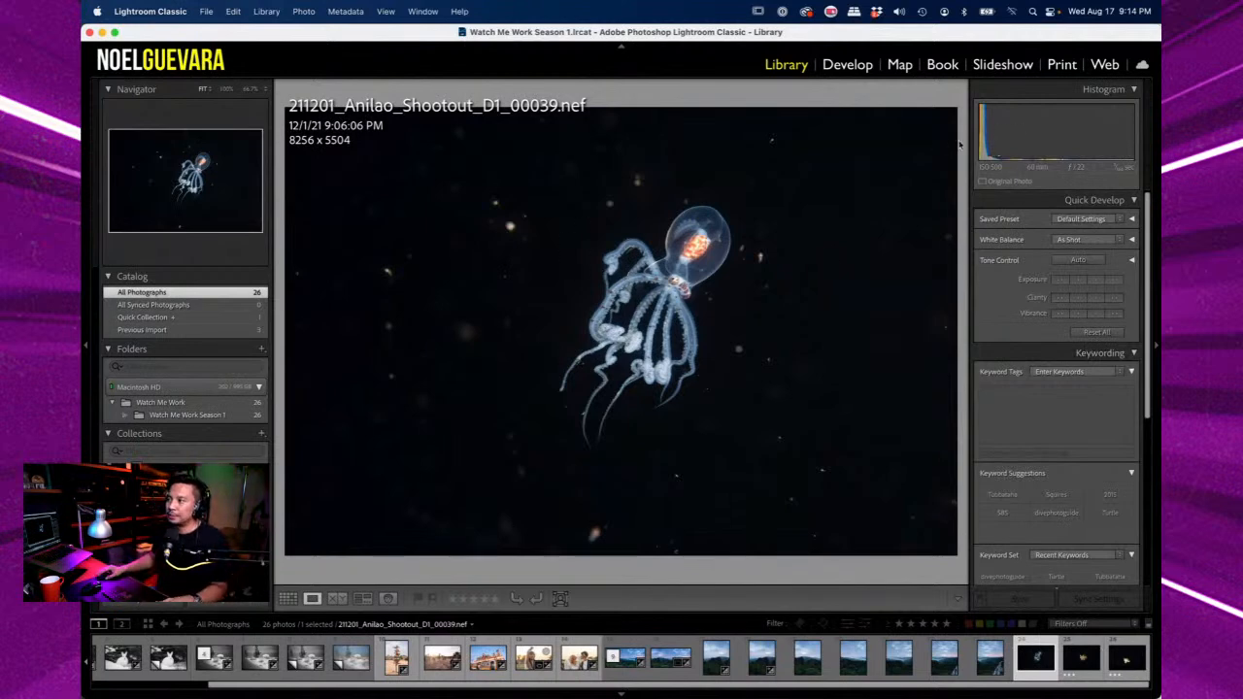
pyautogui.click(850, 68)
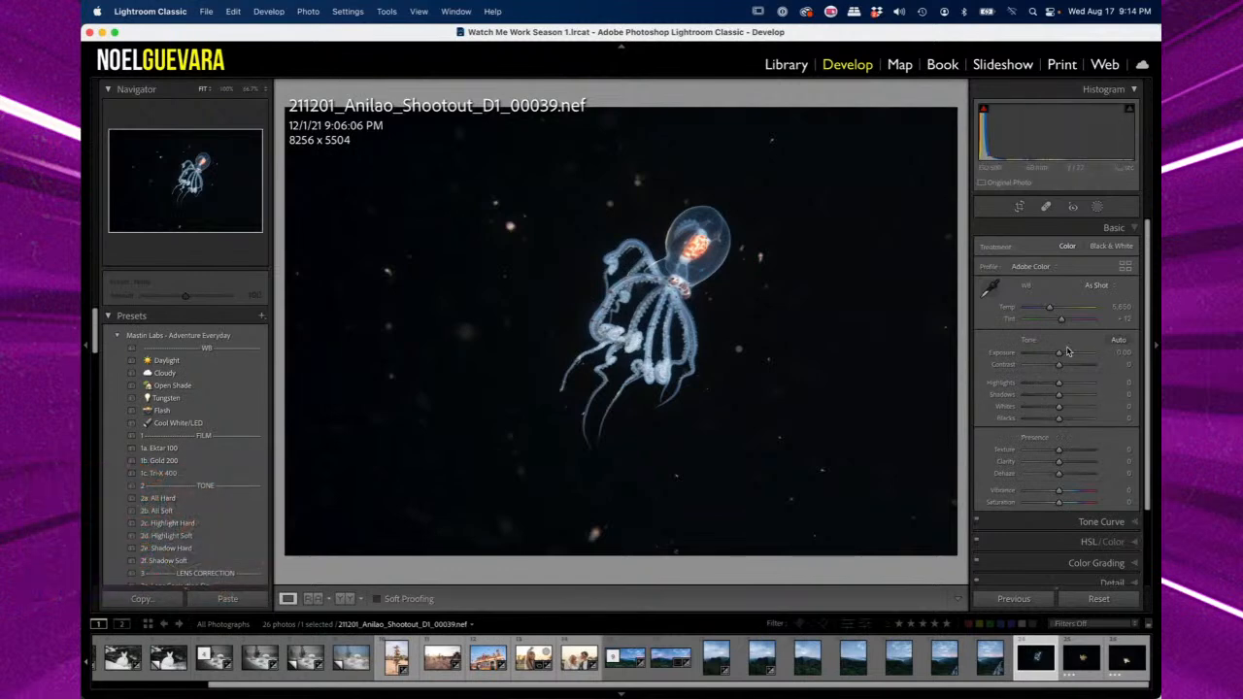
pyautogui.scroll(-1, 1065, 359)
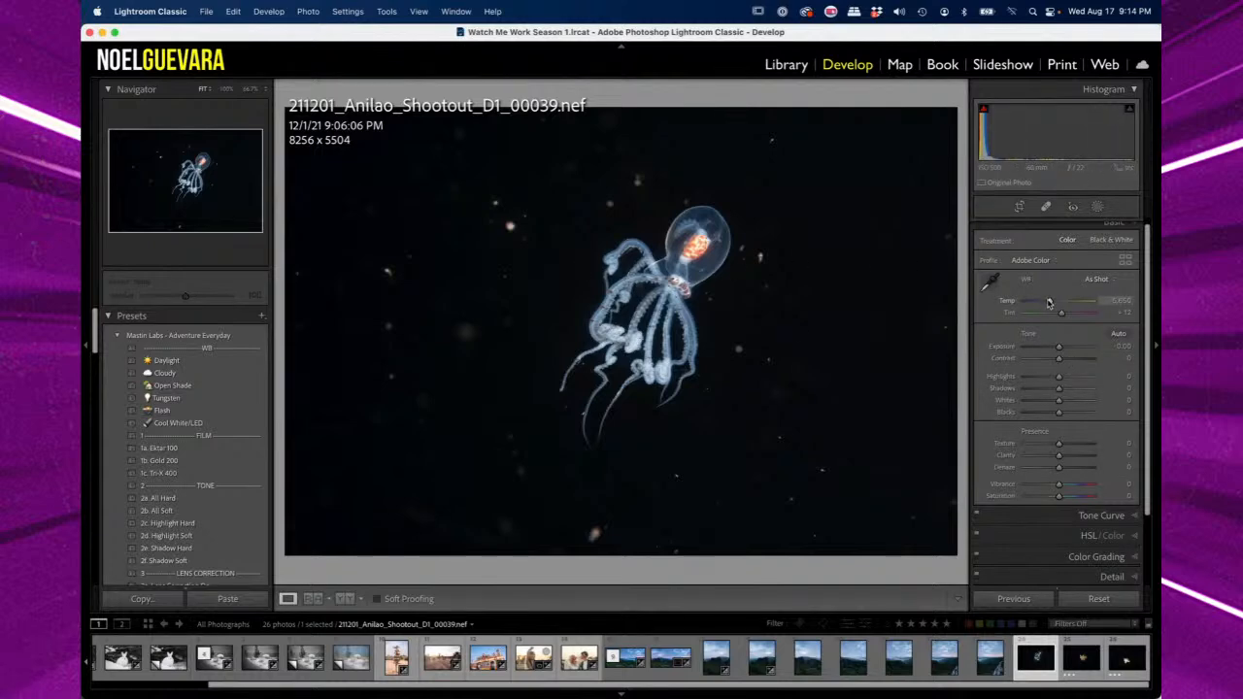
# - Crop the octopus photo to about 6535 x 4357 at its original aspect ratio, with the octopus near the centre
pyautogui.click(1019, 206)
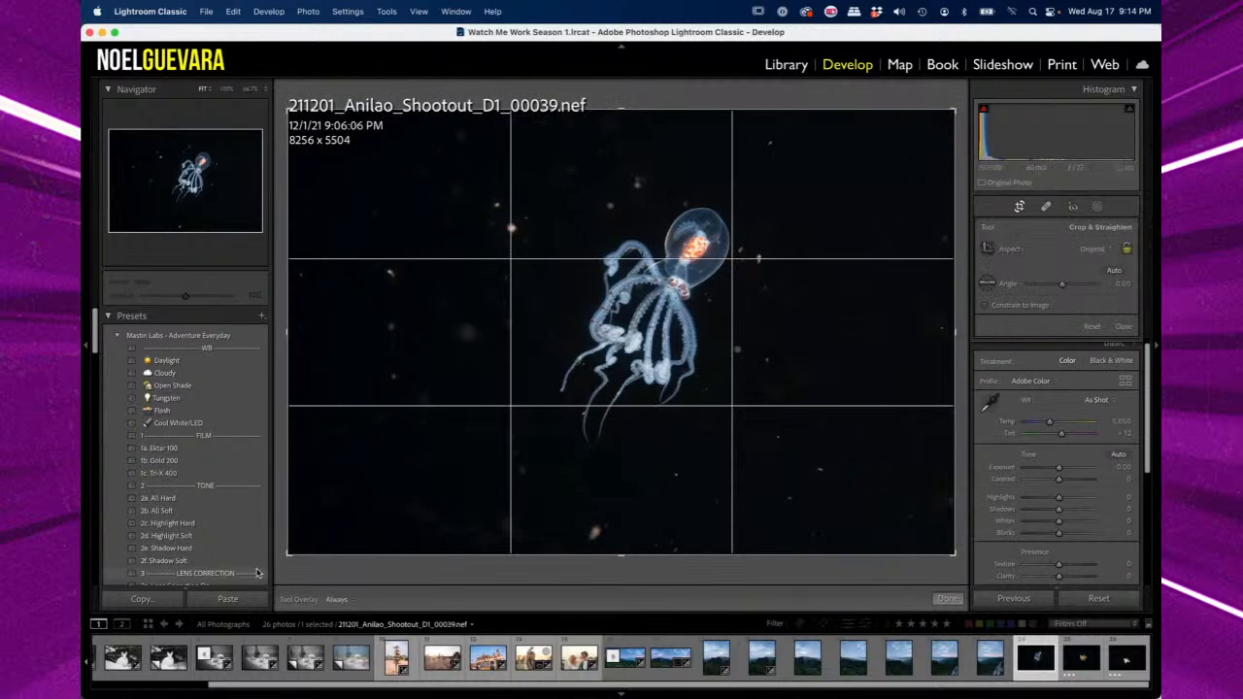
pyautogui.moveTo(290, 557); pyautogui.dragTo(340, 541)
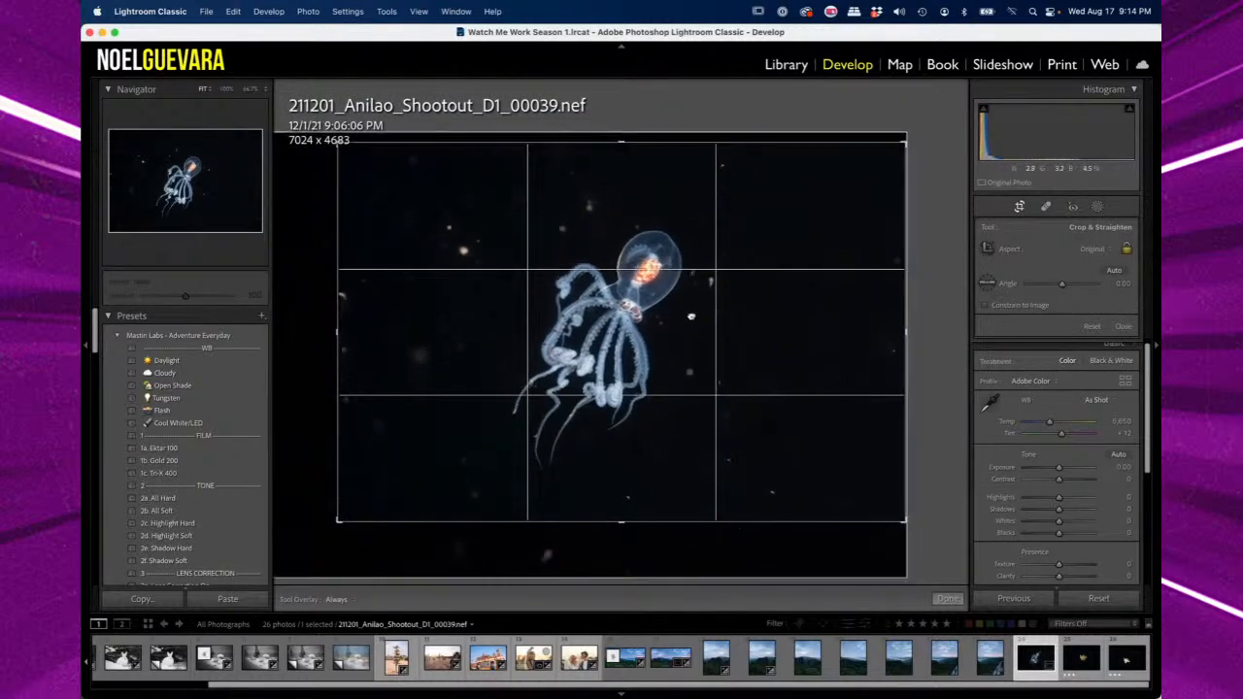
pyautogui.moveTo(691, 317)
pyautogui.mouseDown()
pyautogui.moveTo(712, 304)
pyautogui.moveTo(686, 316)
pyautogui.mouseUp()
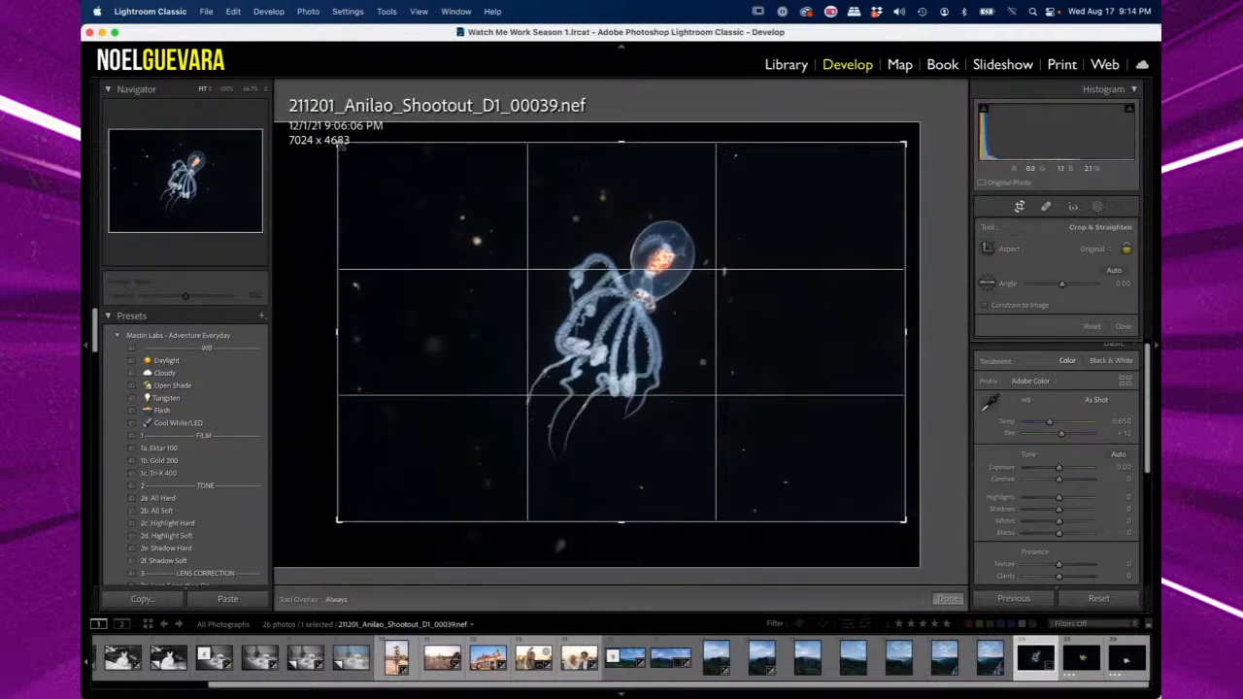
pyautogui.moveTo(339, 143); pyautogui.dragTo(378, 168)
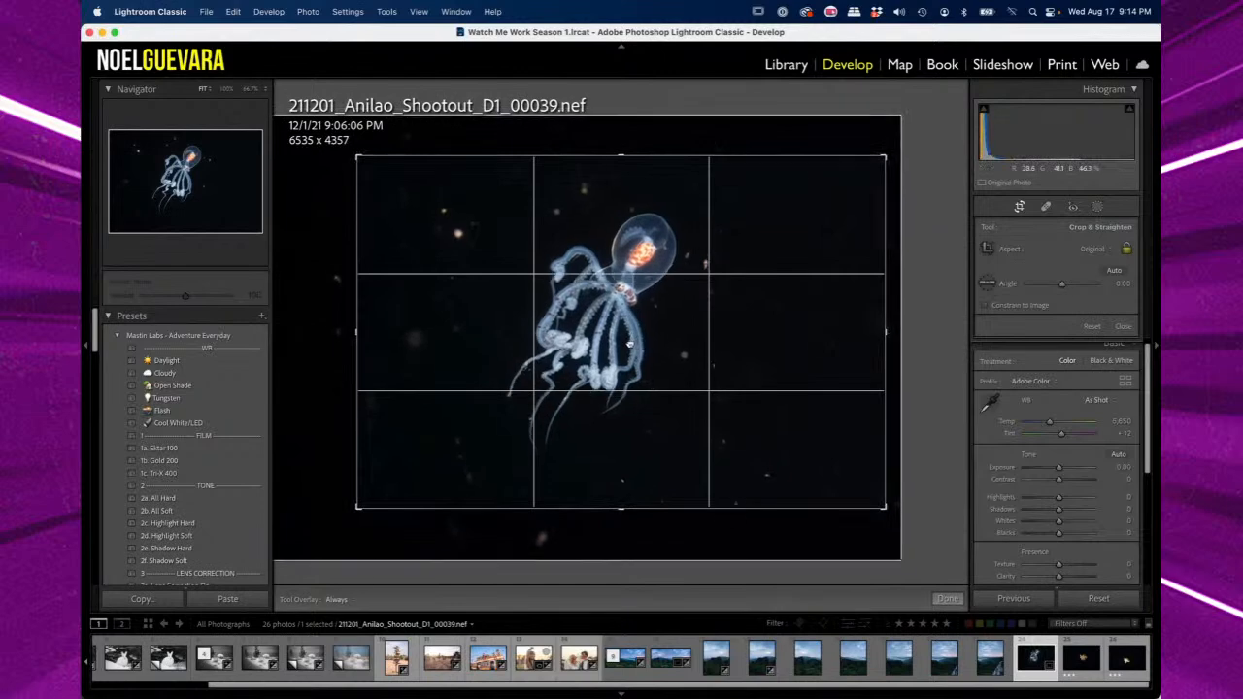
pyautogui.moveTo(630, 343); pyautogui.dragTo(648, 361)
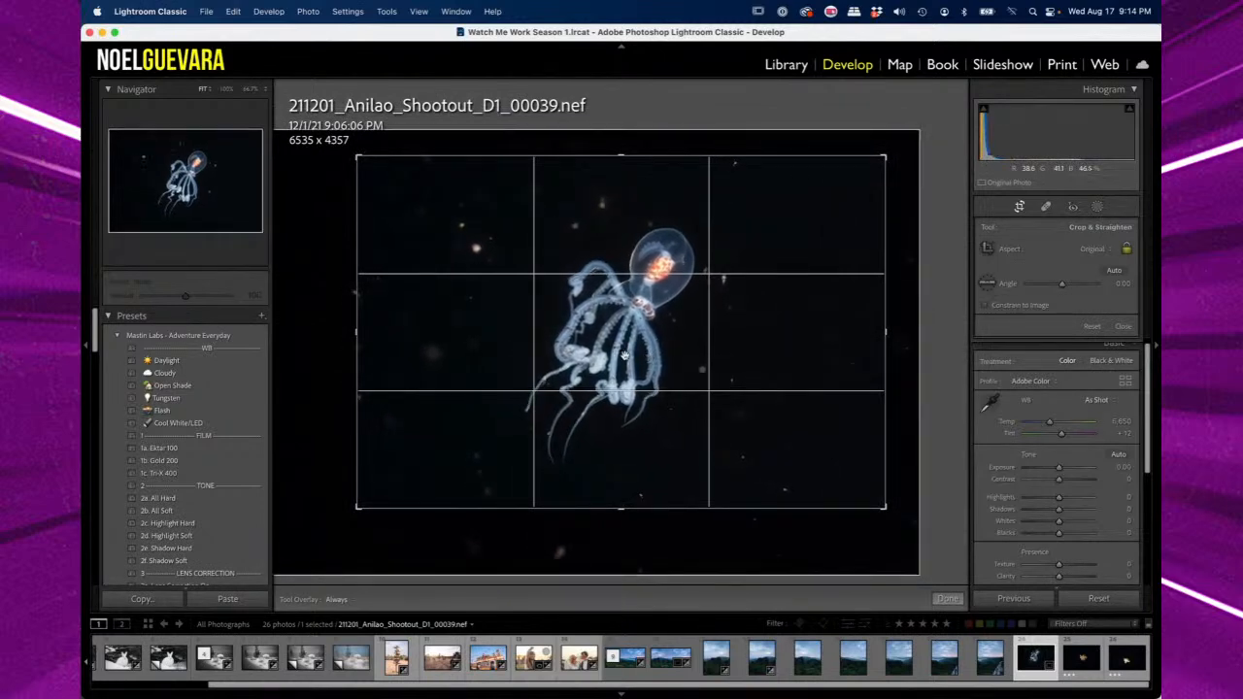
pyautogui.click(947, 600)
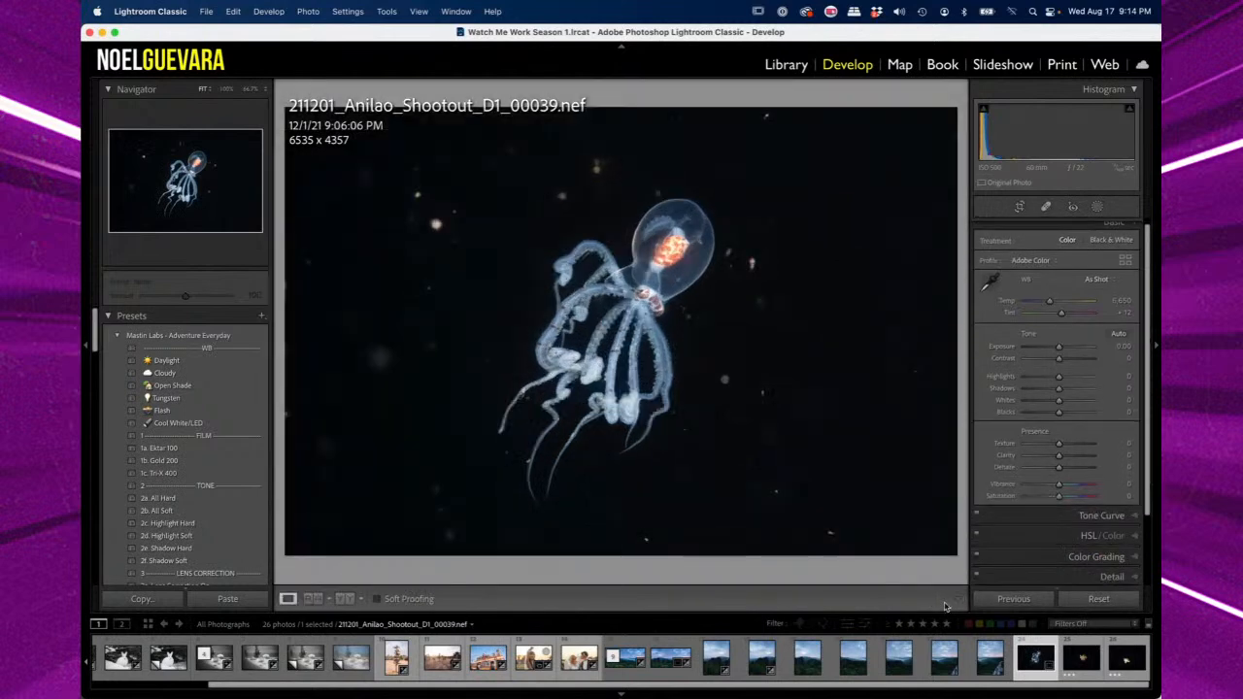
# - Reposition the 6535 x 4357 crop slightly so the octopus shifts a little up and left in the frame
pyautogui.click(1018, 206)
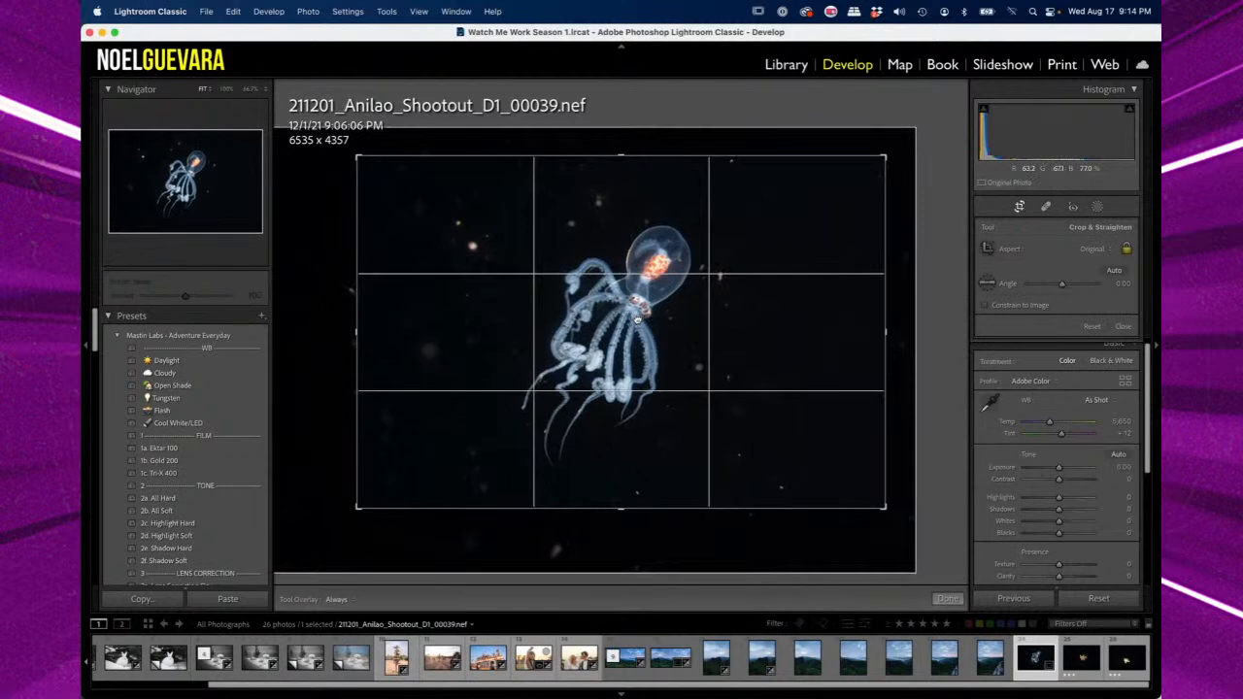
pyautogui.press('Return')
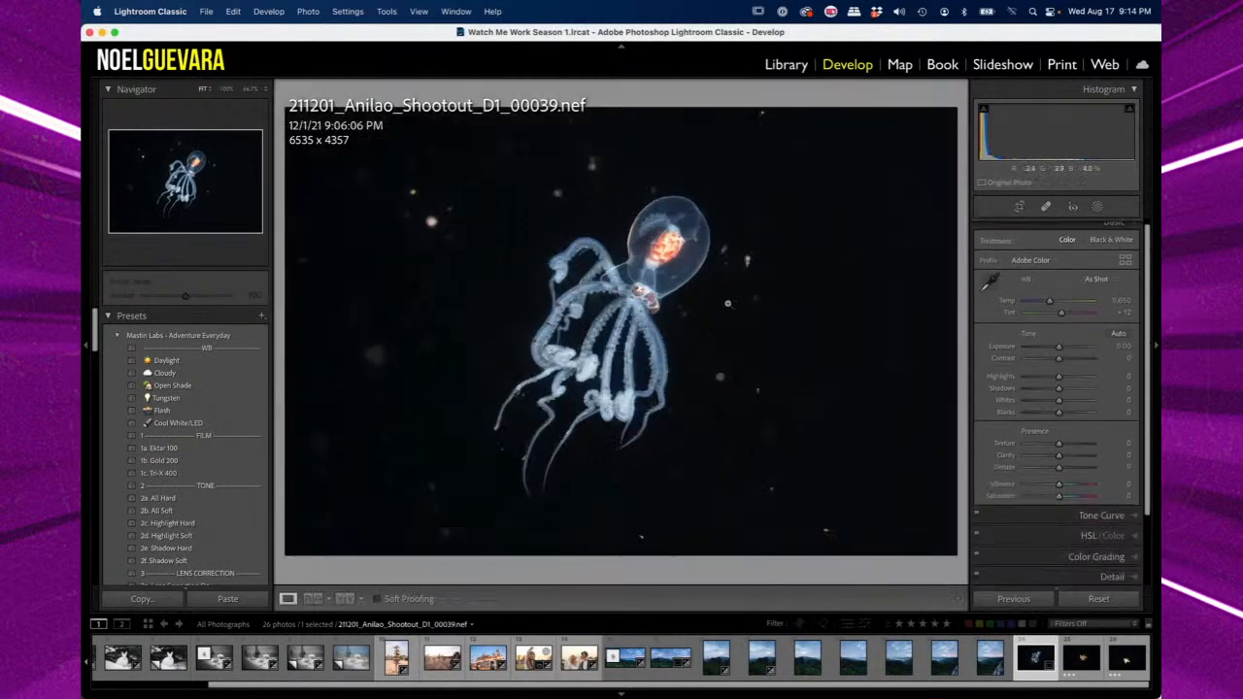
pyautogui.click(1019, 206)
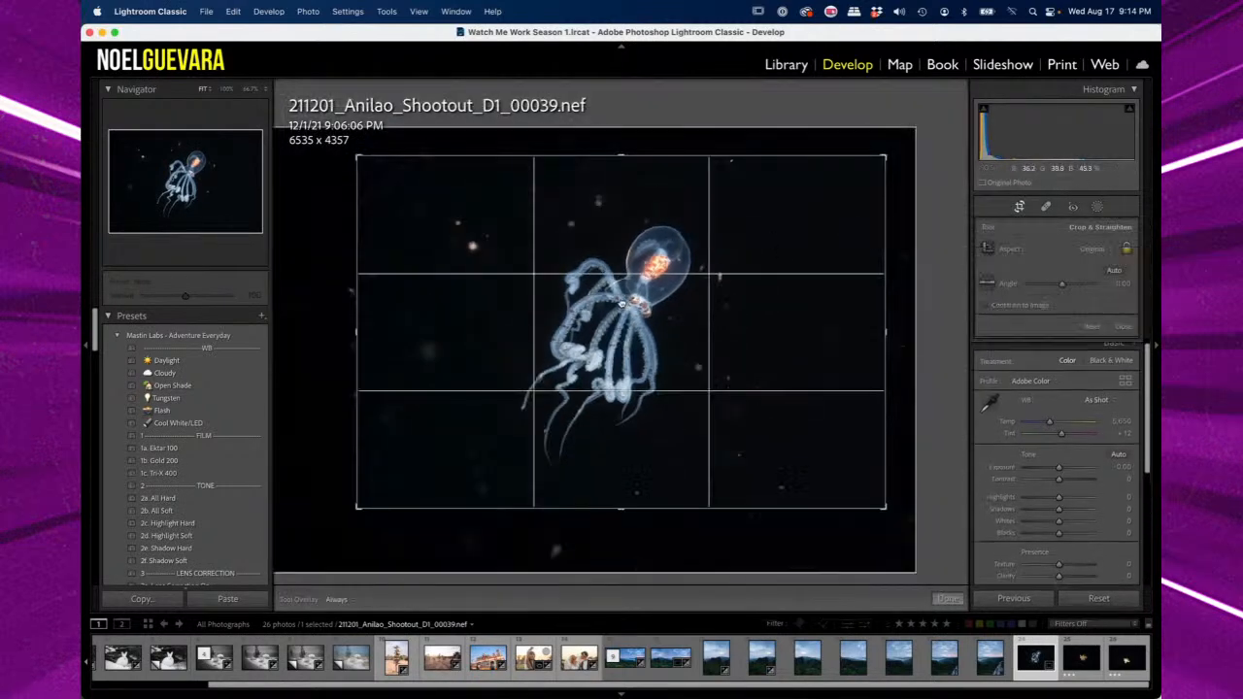
pyautogui.press('Return')
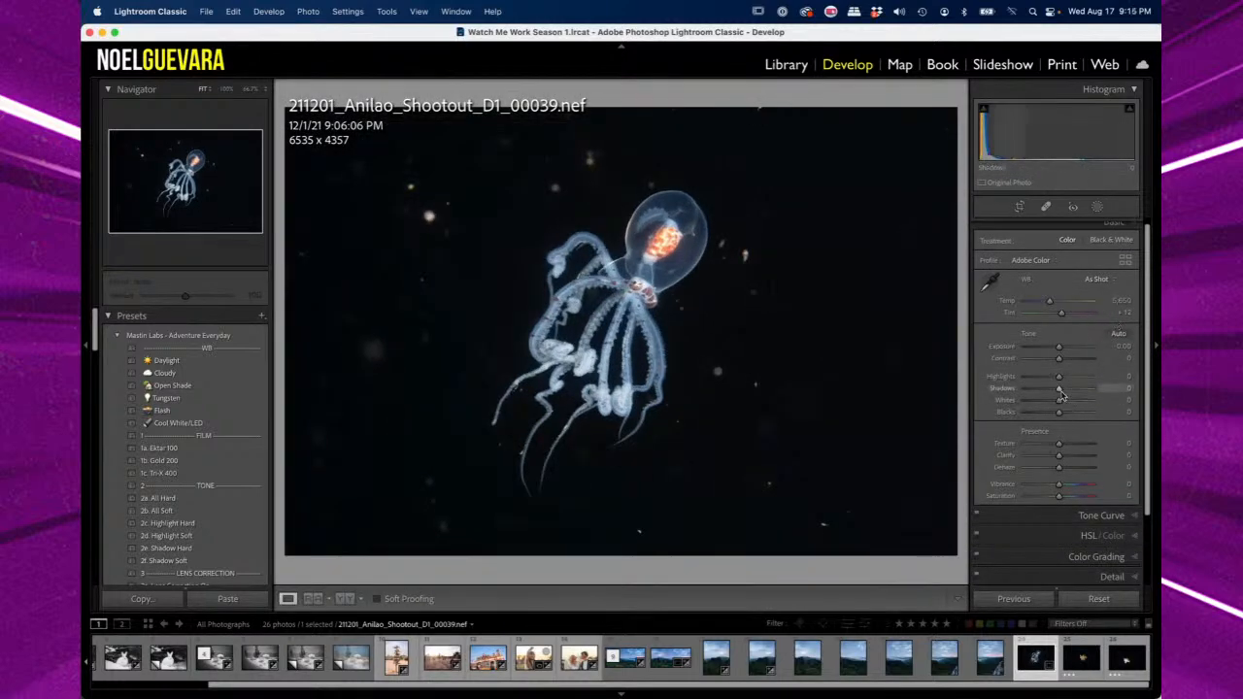
# - Set the octopus photo's Shadows to +51 and Highlights to -12, and check the detail around its head
pyautogui.moveTo(1060, 390)
pyautogui.mouseDown()
pyautogui.moveTo(1082, 393)
pyautogui.moveTo(1055, 377)
pyautogui.mouseUp()
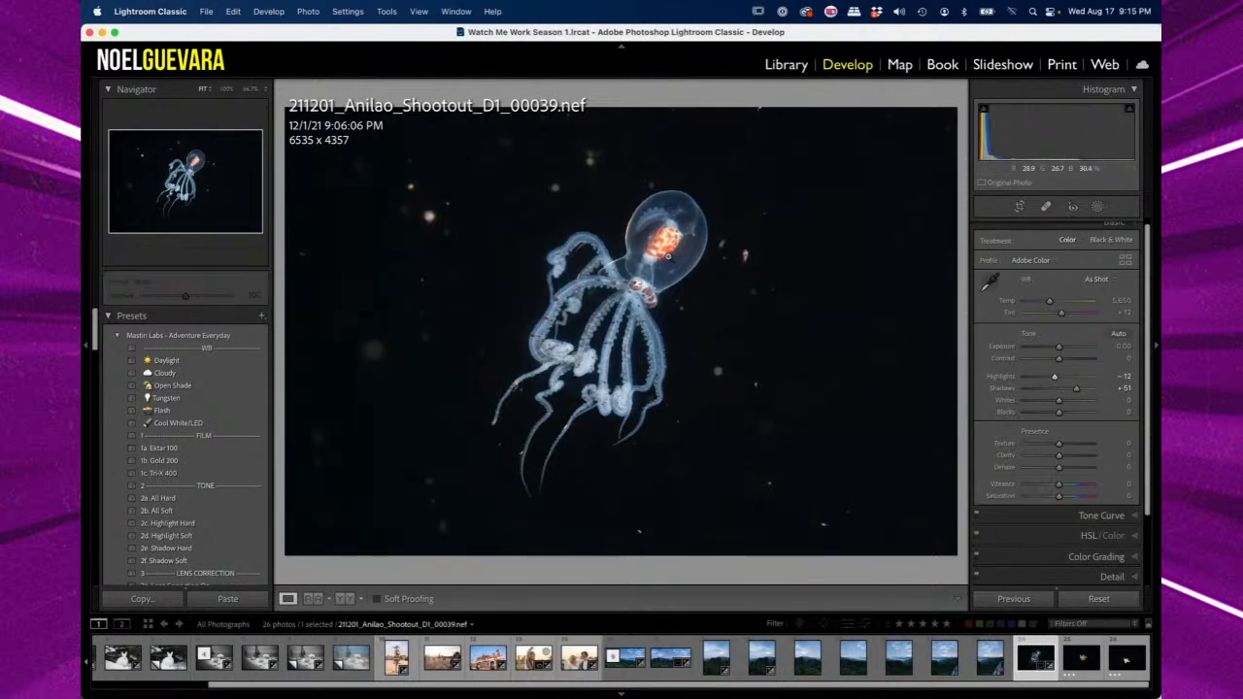
pyautogui.click(668, 255)
pyautogui.moveTo(598, 304); pyautogui.dragTo(642, 287)
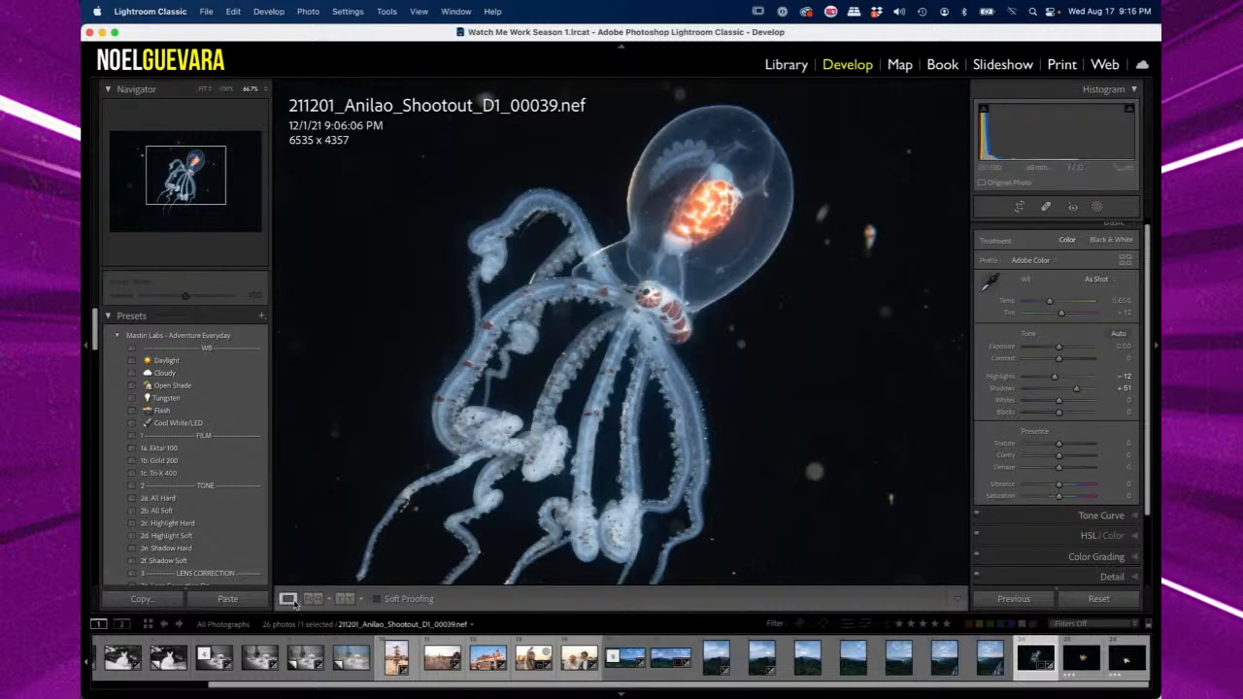
pyautogui.click(617, 228)
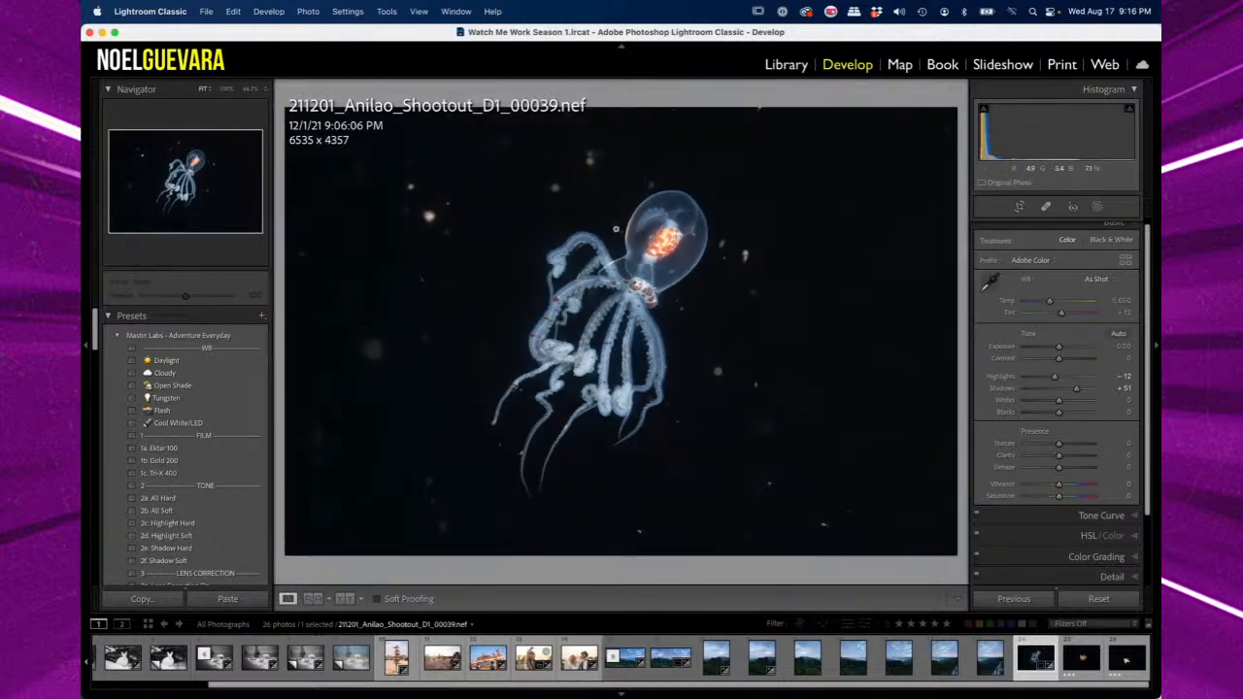
# - Compare the translucent octopus photo with the two other Anilao Shootout octopus photos at full view in the Library
pyautogui.click(795, 66)
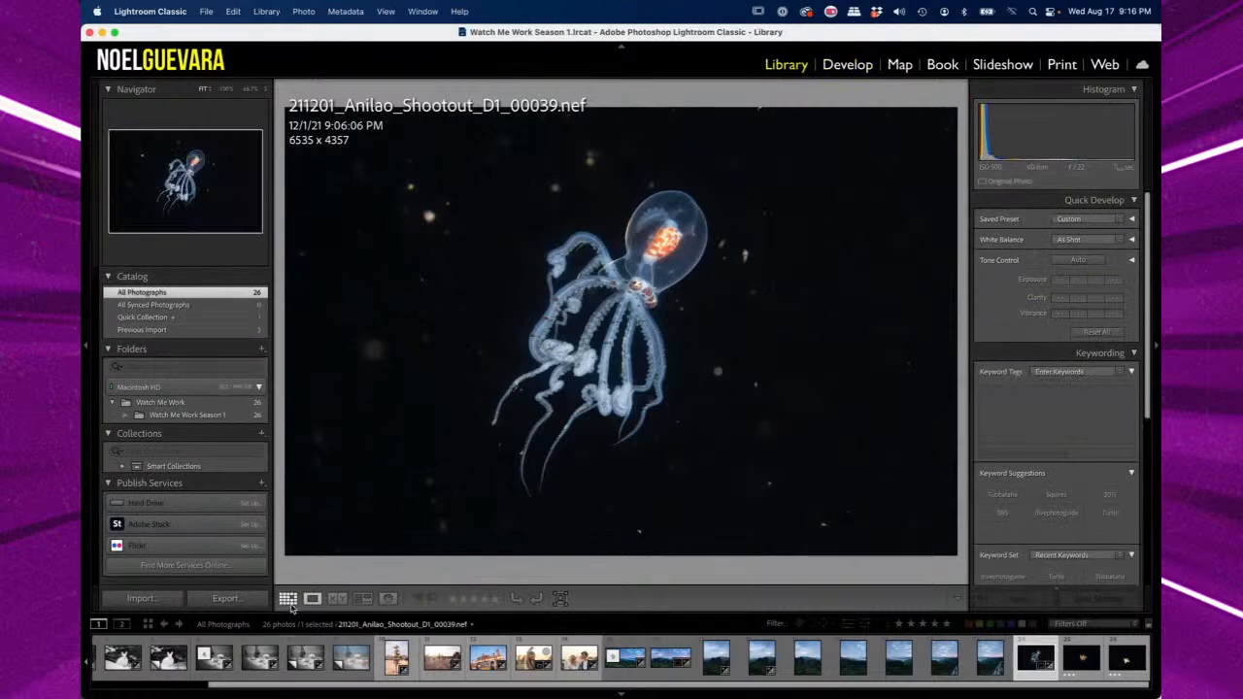
pyautogui.click(288, 600)
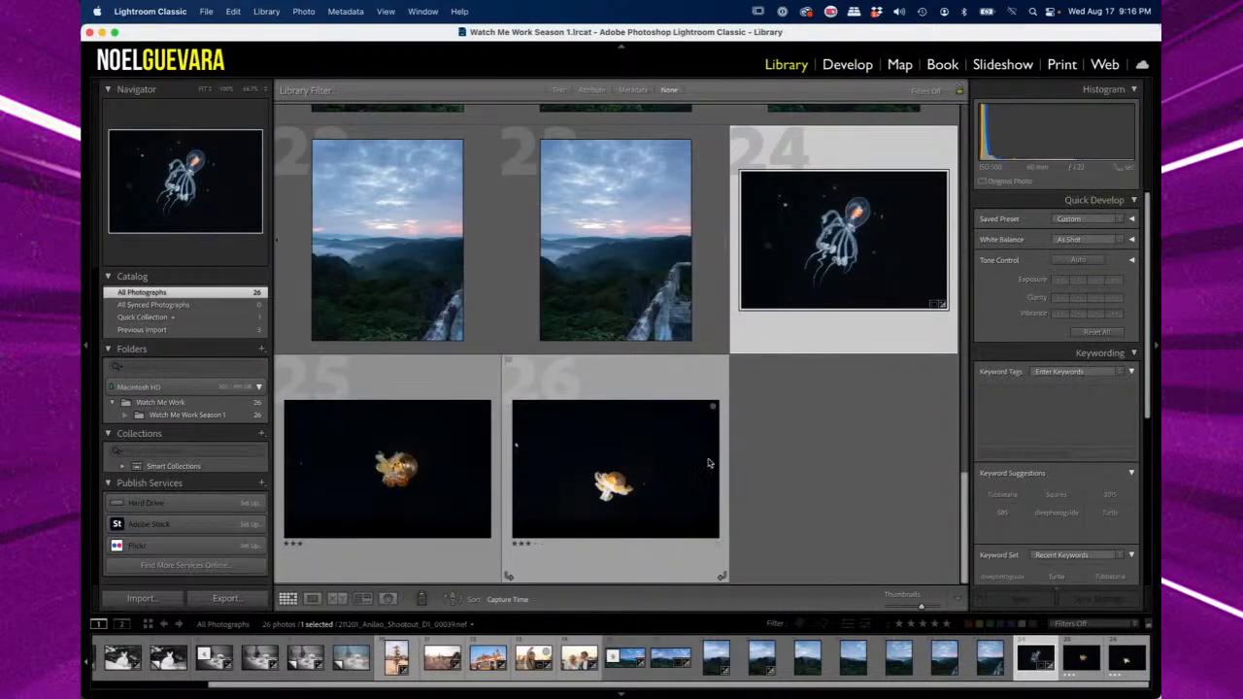
pyautogui.doubleClick(850, 269)
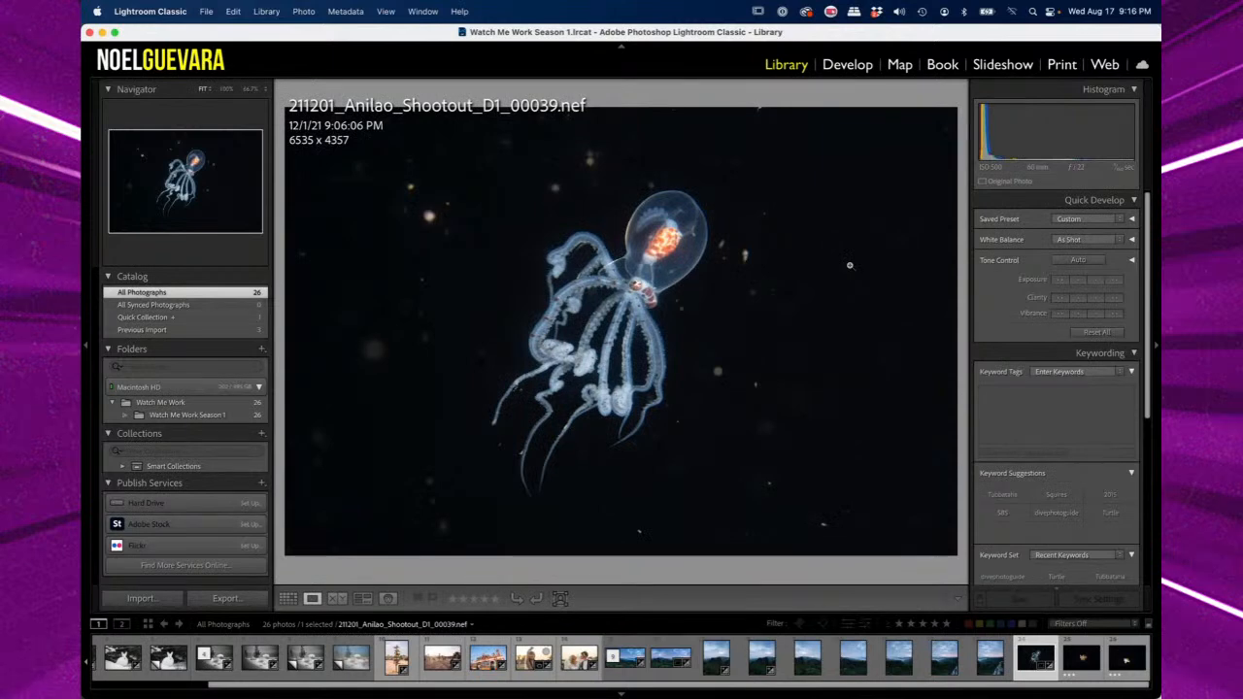
pyautogui.press('Right')
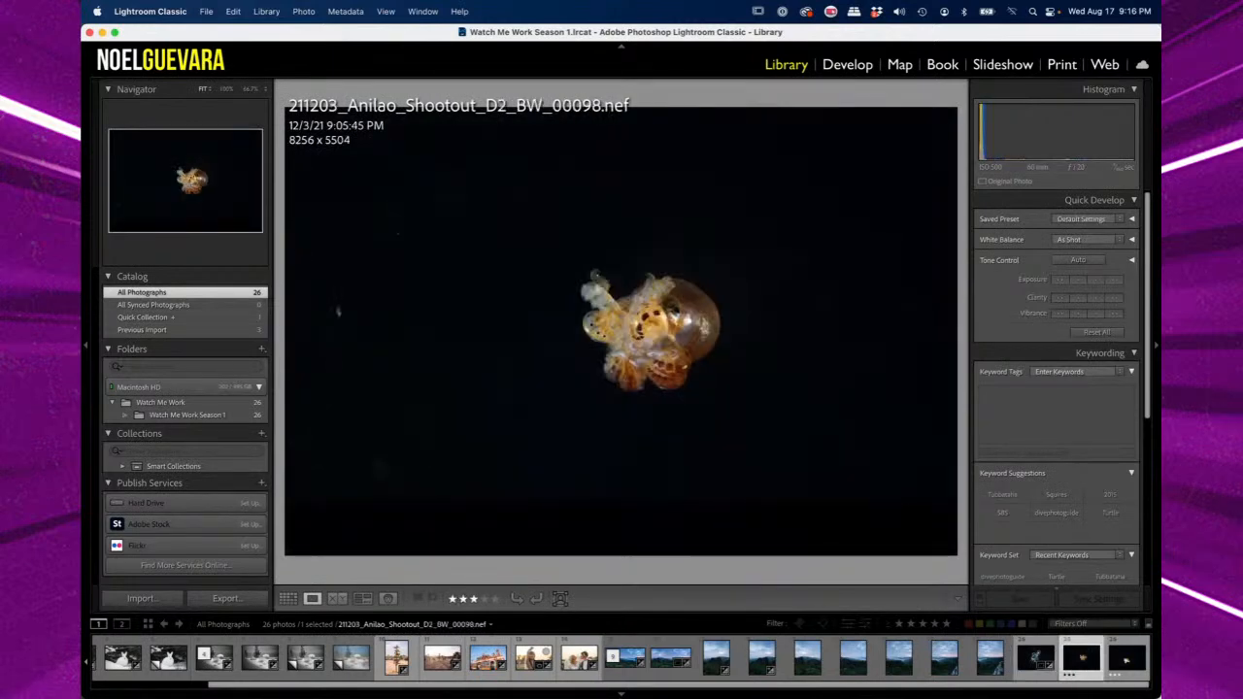
pyautogui.press('Right')
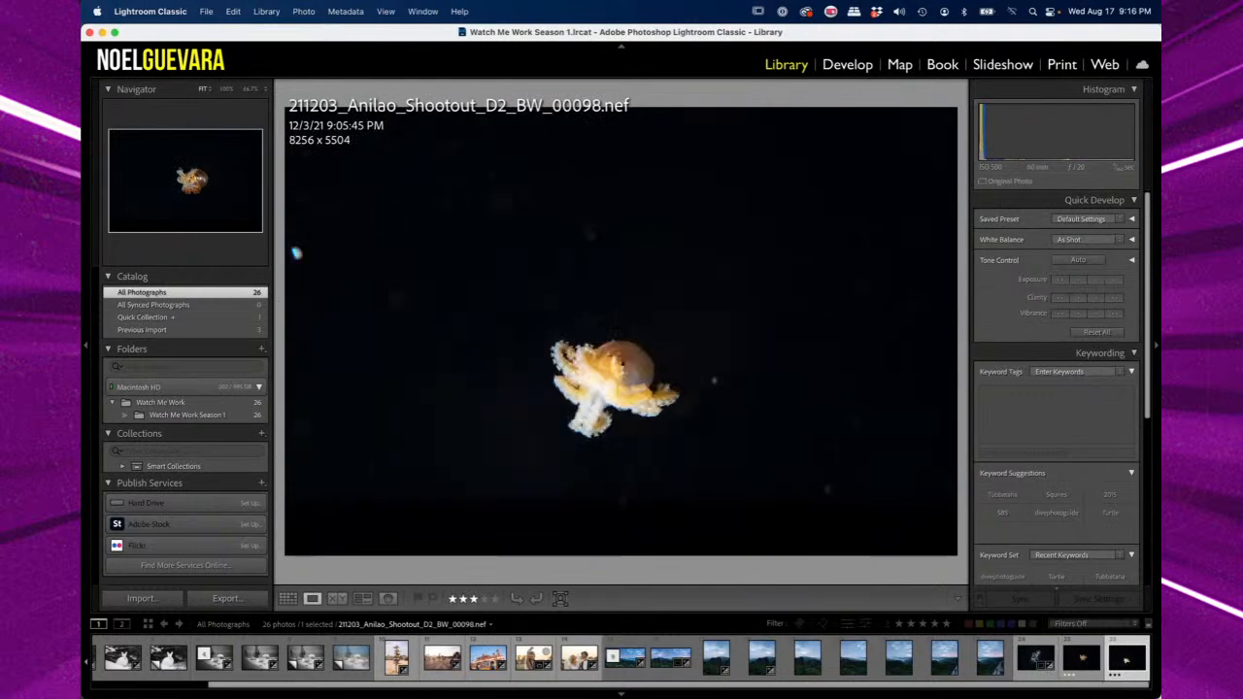
pyautogui.press('Left')
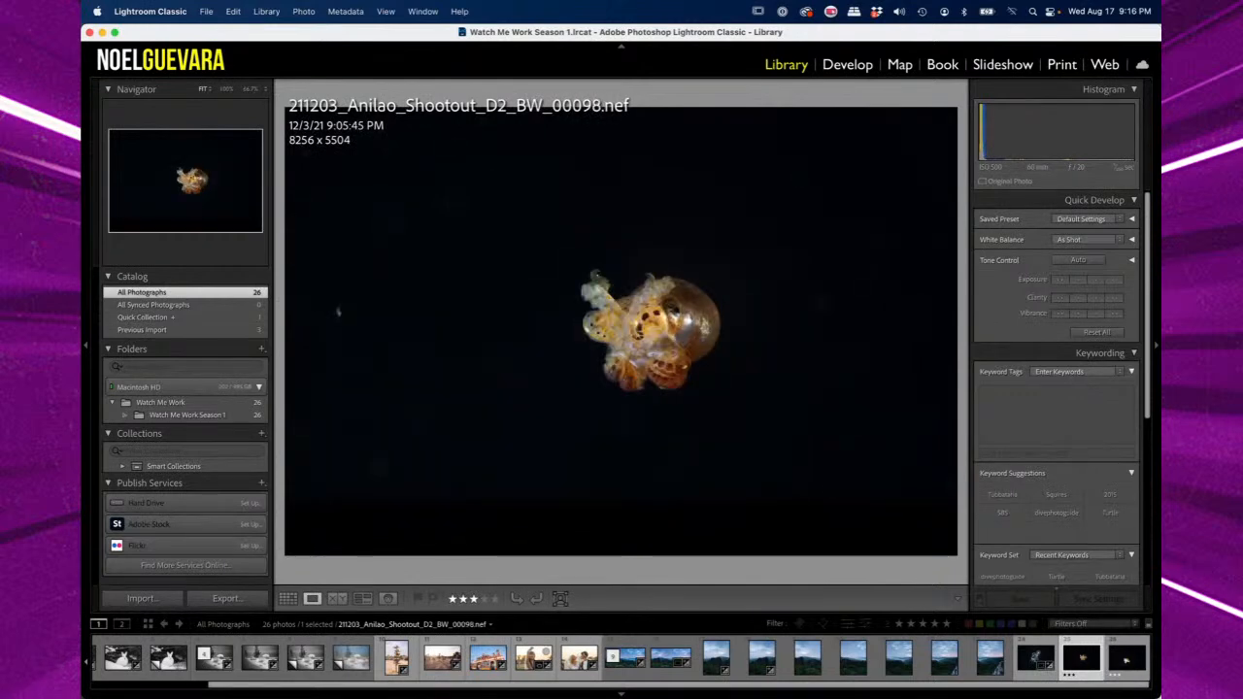
pyautogui.press('Right')
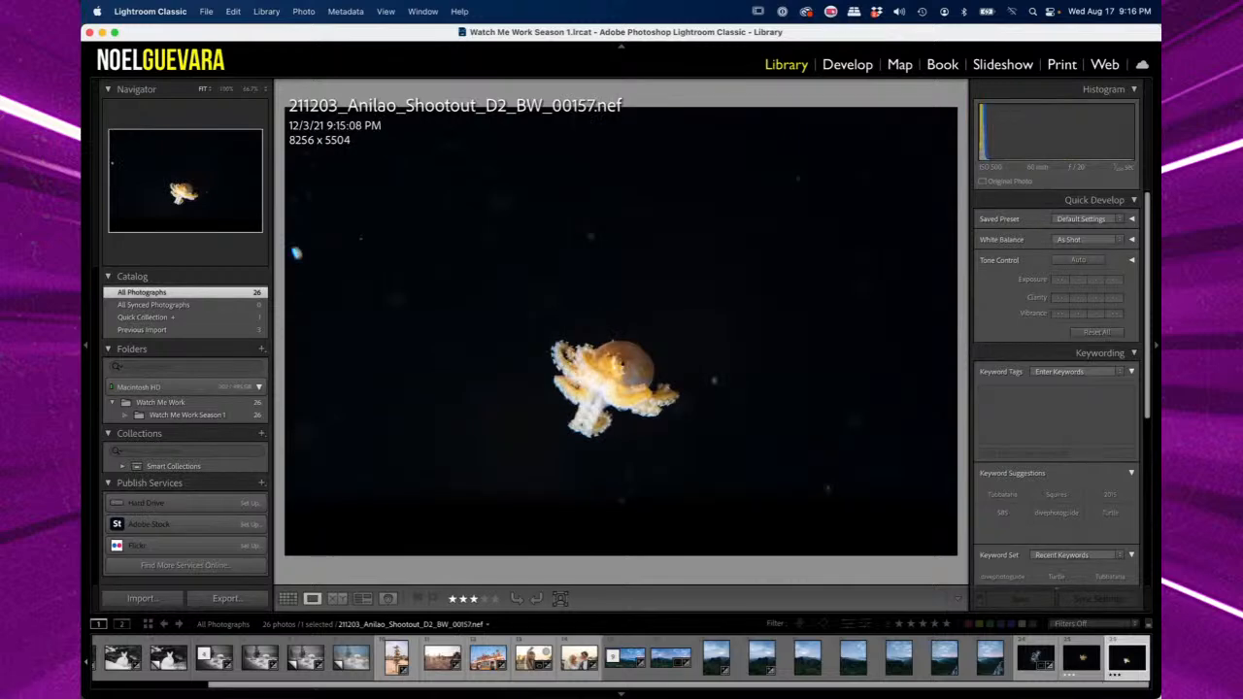
pyautogui.press('Left')
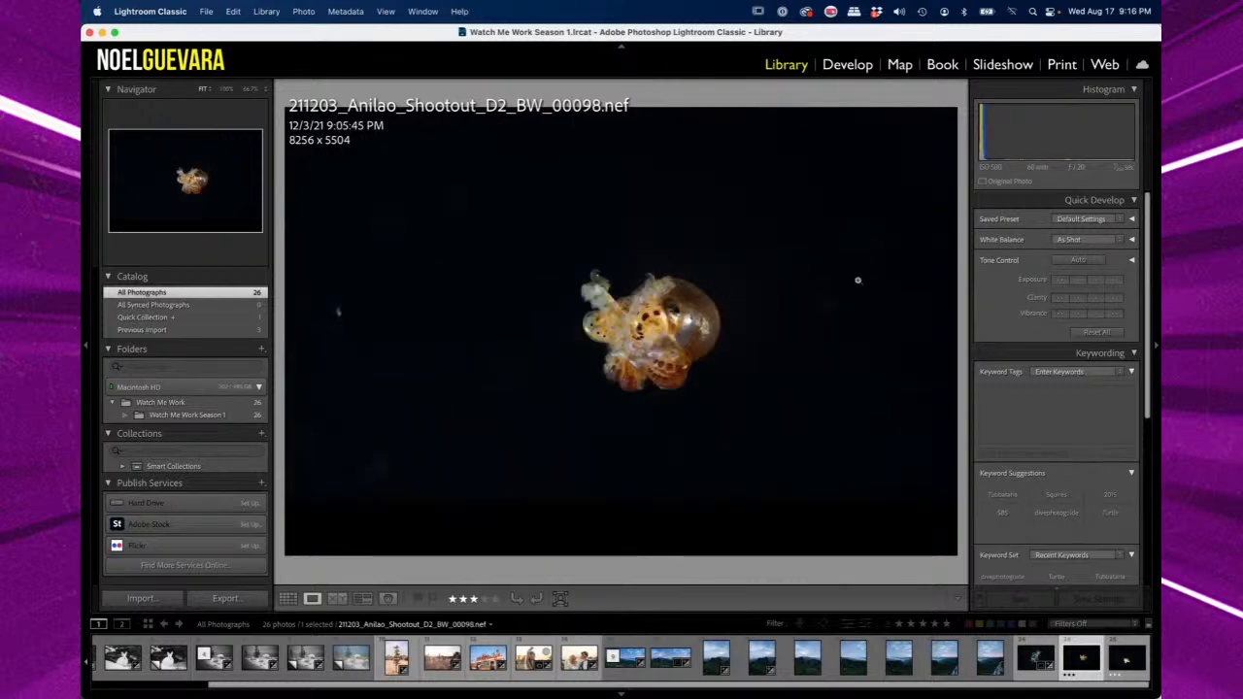
pyautogui.press('Left')
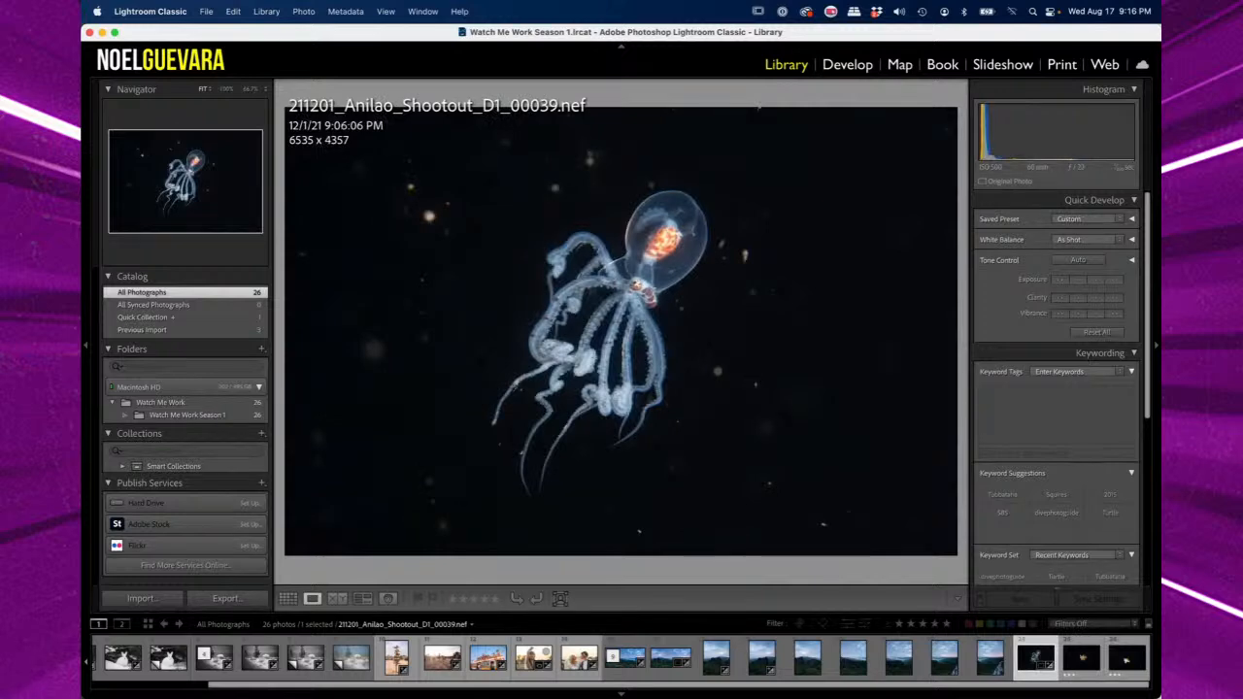
pyautogui.press('Right')
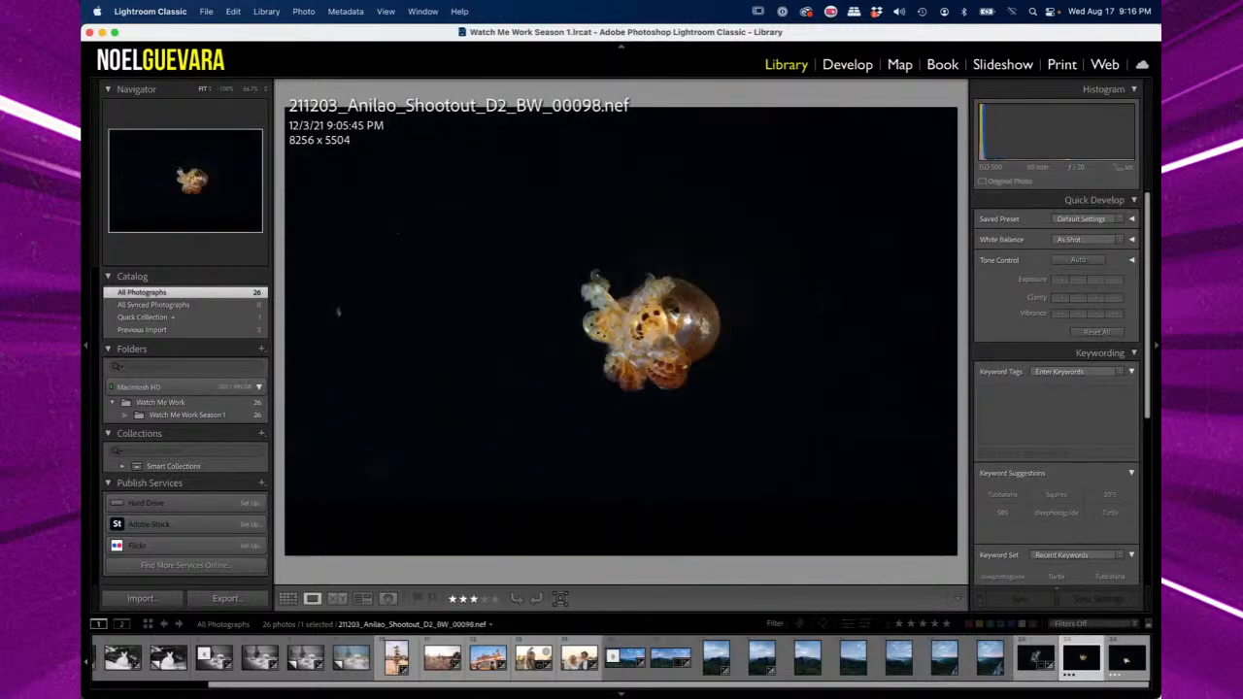
pyautogui.press('Right')
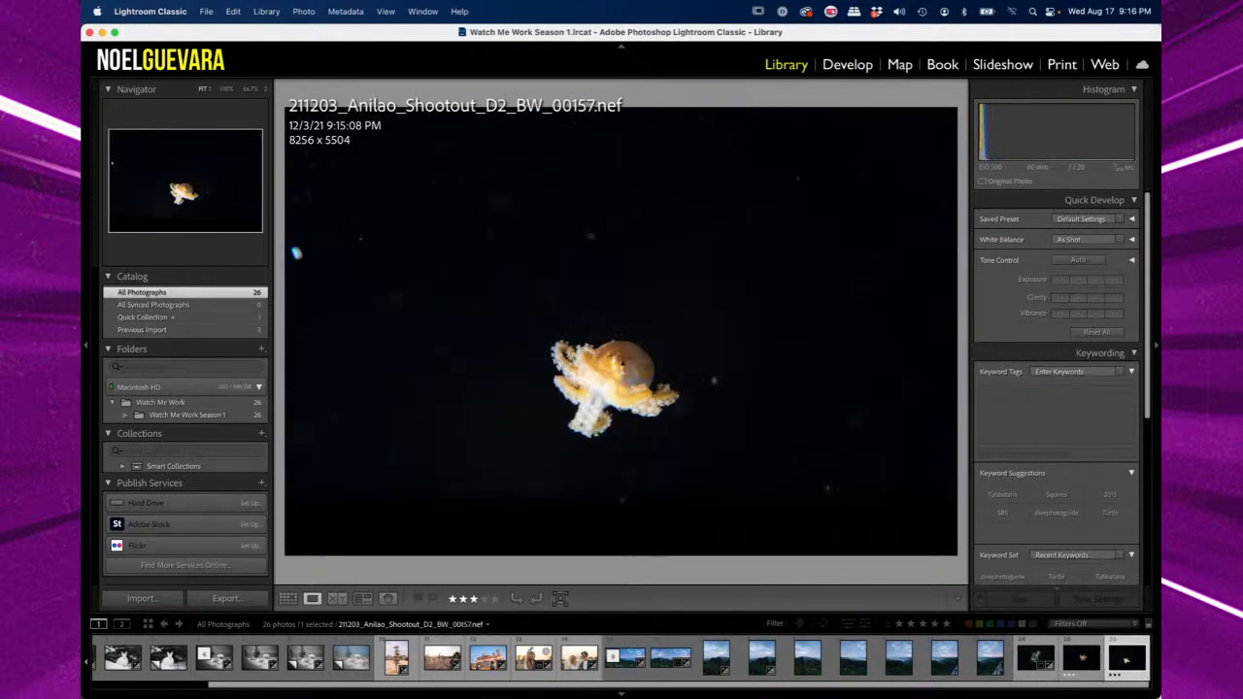
pyautogui.press('Left')
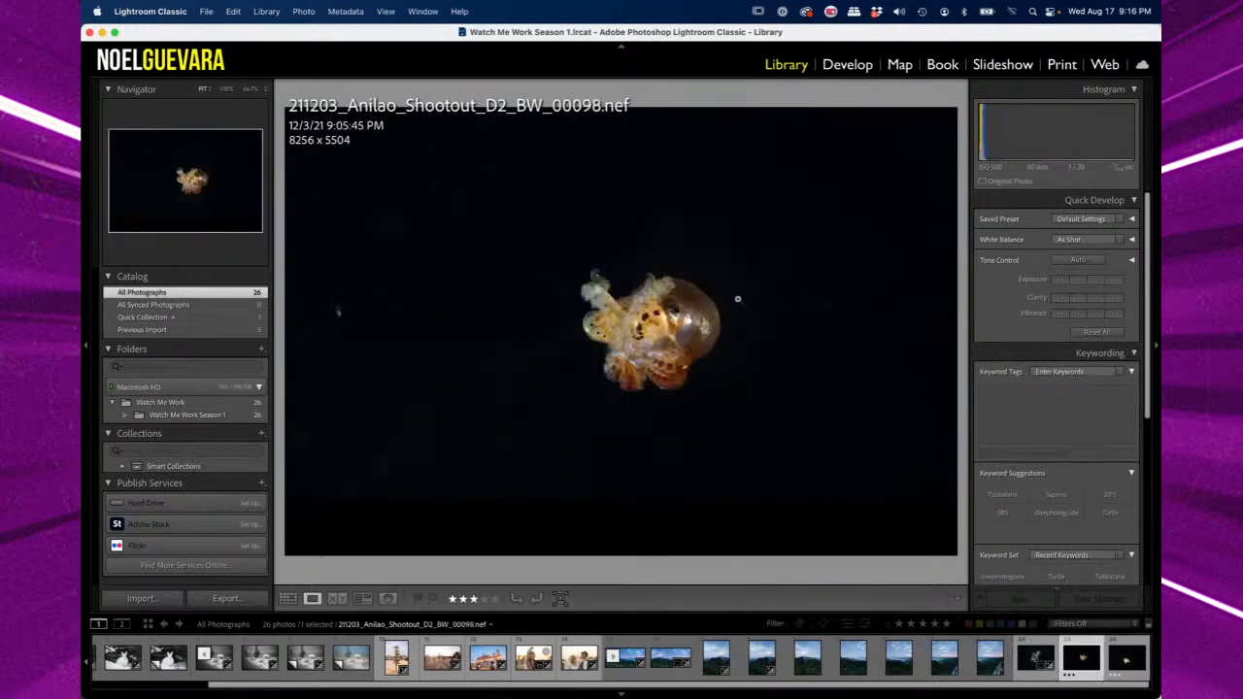
pyautogui.press('Left')
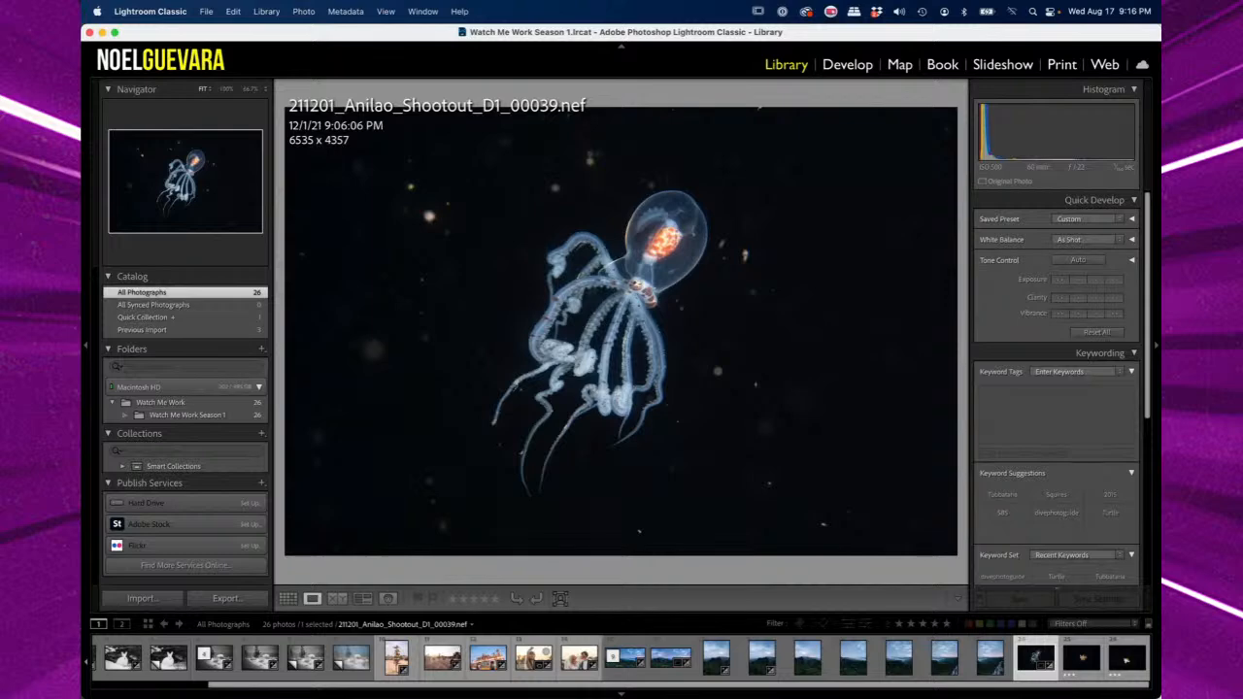
# - Reopen 211201_Anilao_Shootout_D1_00039.nef from the library grid in the Develop module and check its crop overlay
pyautogui.click(288, 598)
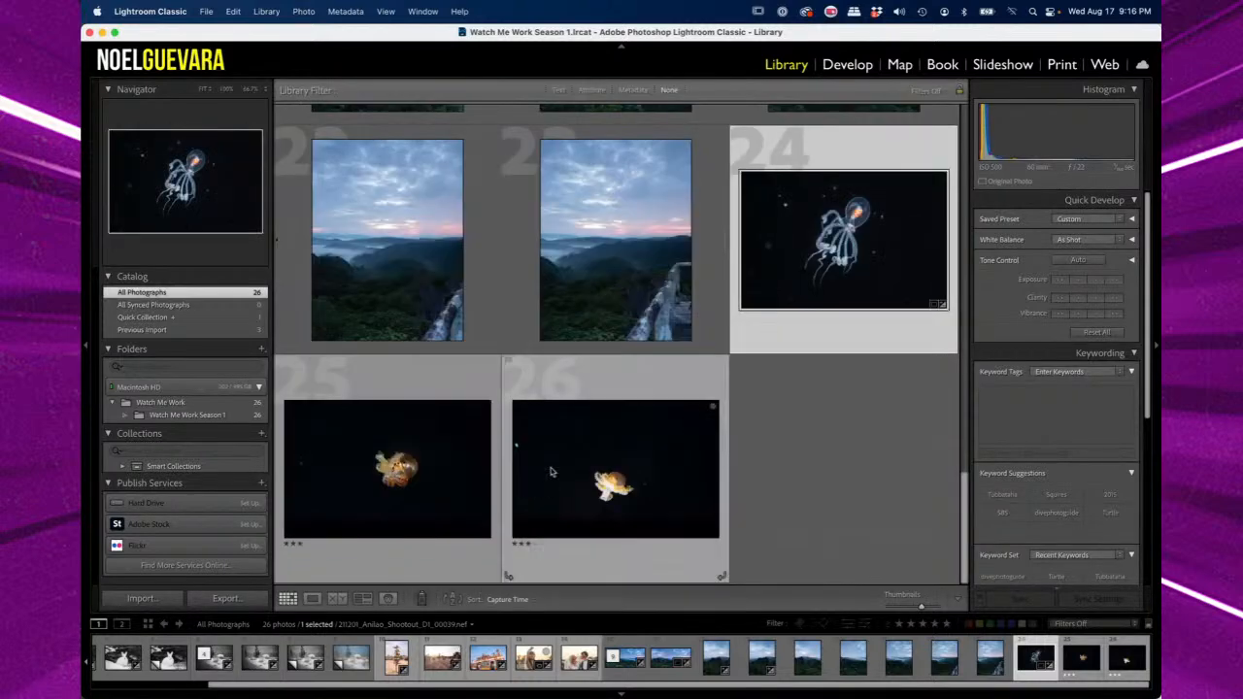
pyautogui.doubleClick(908, 242)
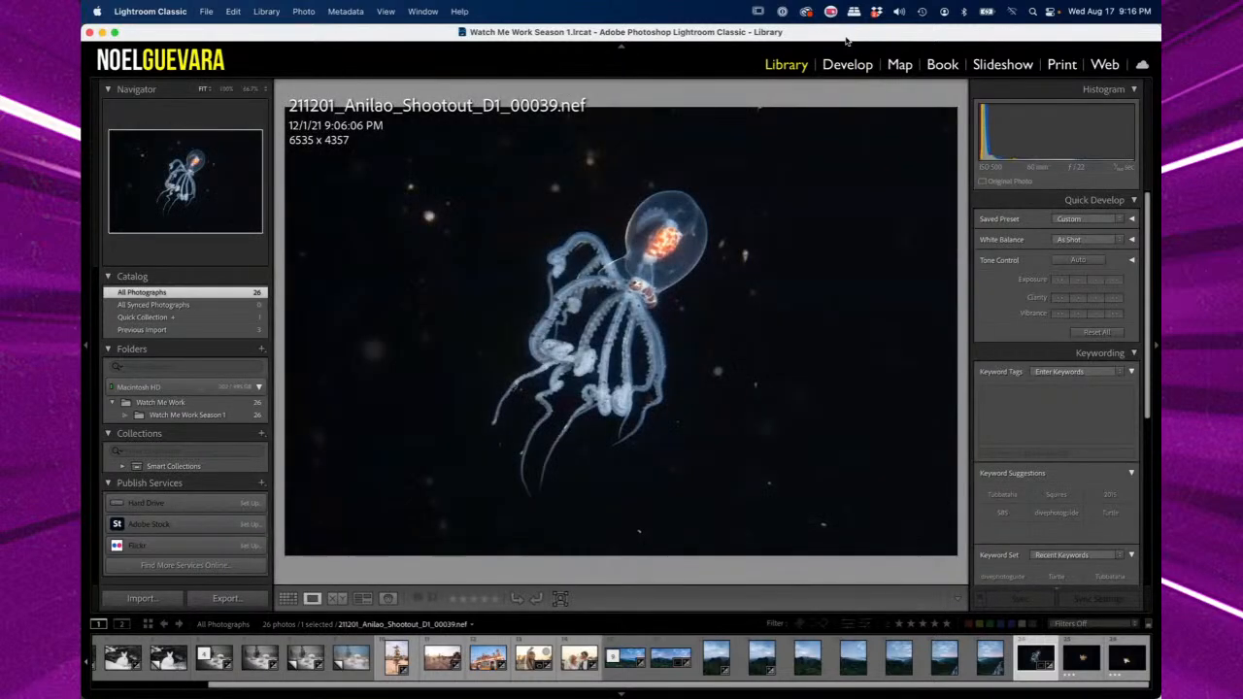
pyautogui.click(847, 64)
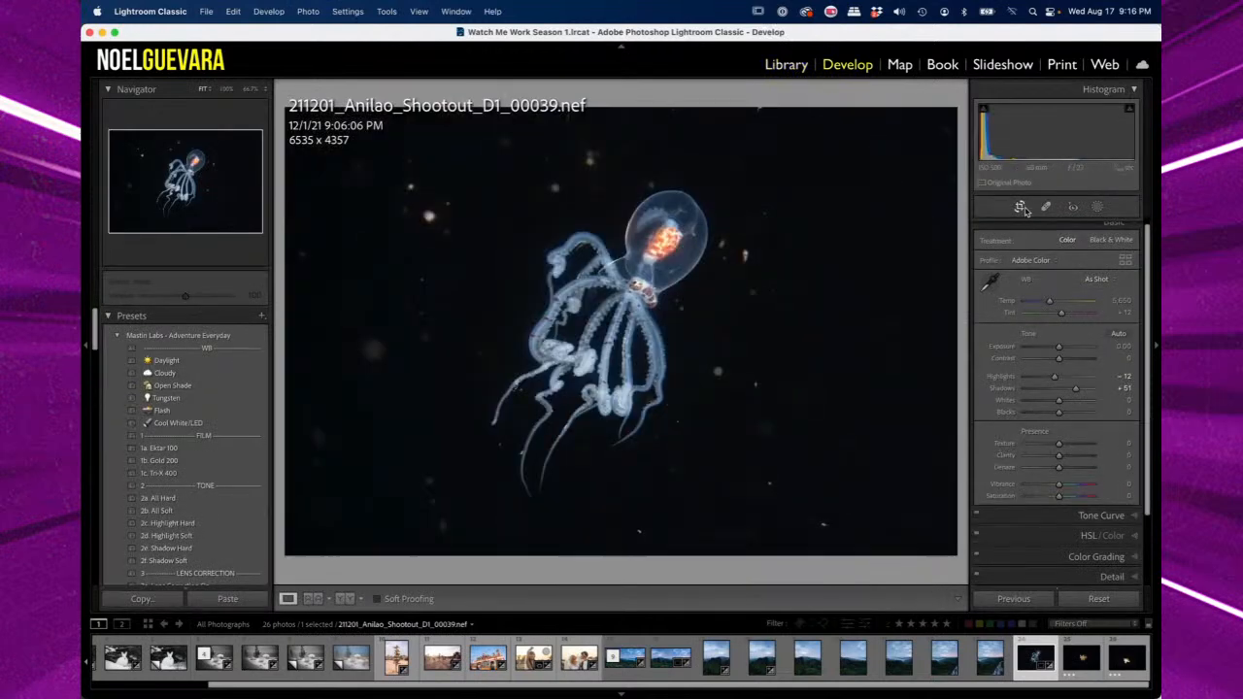
pyautogui.click(1021, 207)
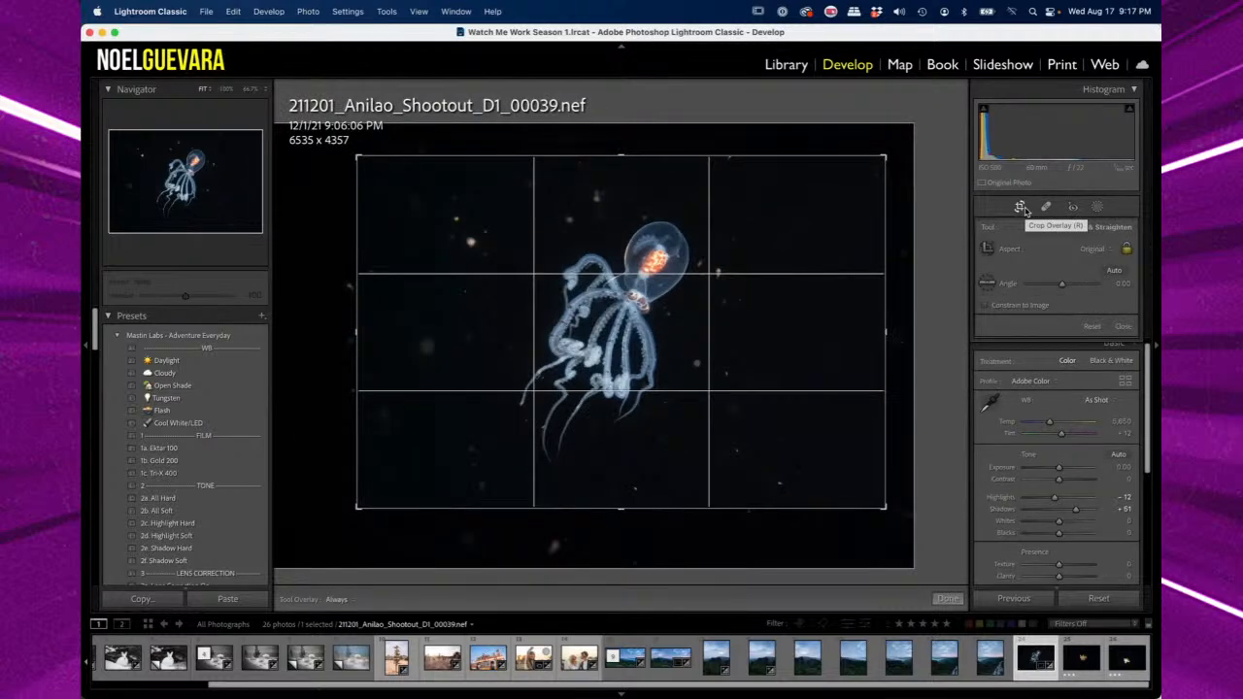
pyautogui.click(948, 600)
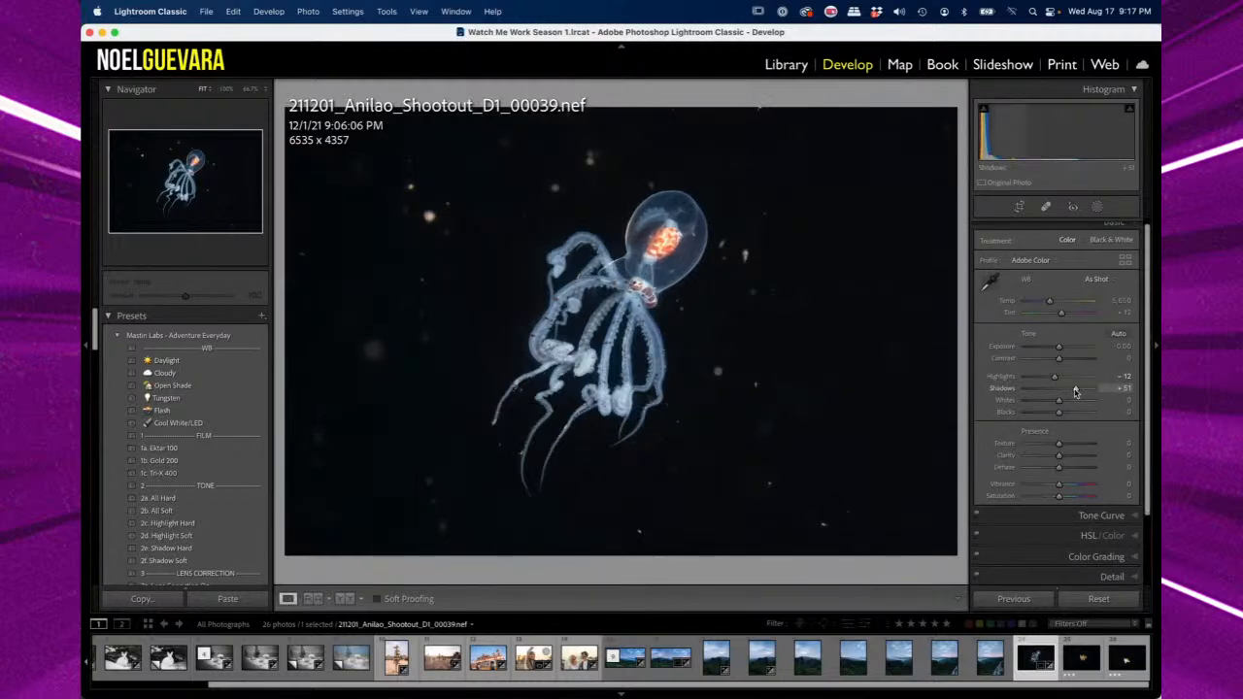
# - Set Shadows to +46 and Highlights to -20 while checking the octopus's head and arms up close
pyautogui.moveTo(1079, 394); pyautogui.dragTo(1076, 395)
pyautogui.moveTo(1076, 393); pyautogui.dragTo(1073, 393)
pyautogui.click(639, 289)
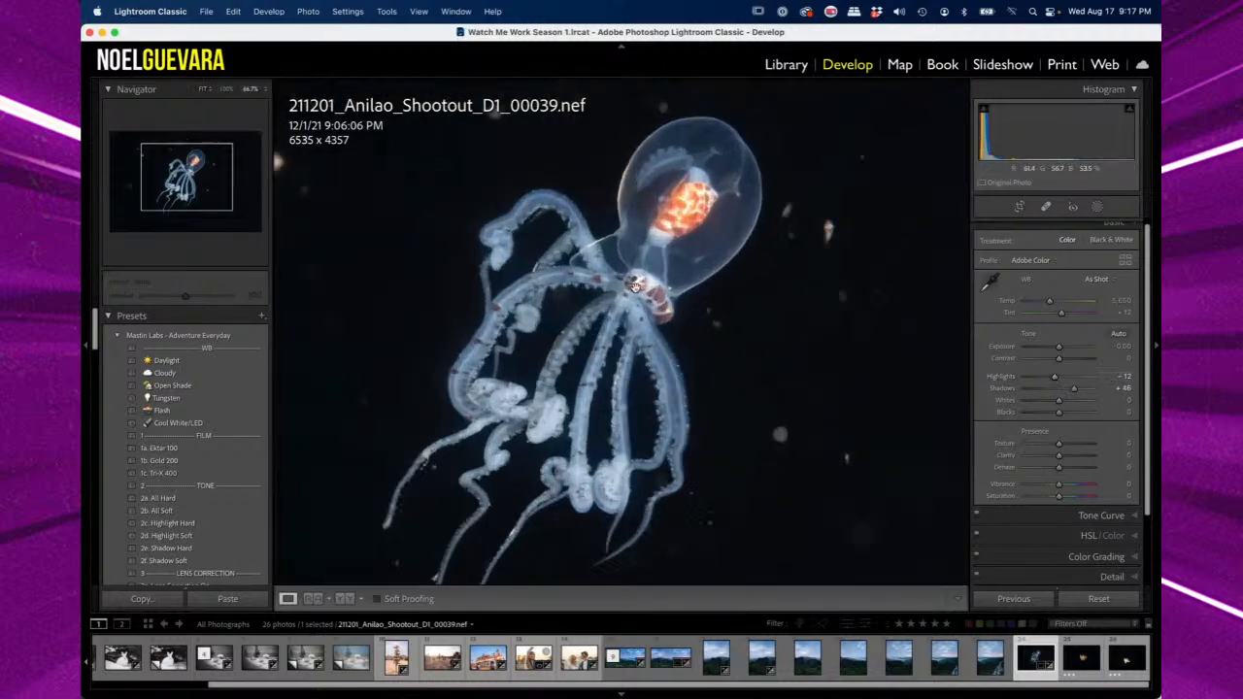
pyautogui.moveTo(658, 294); pyautogui.dragTo(658, 318)
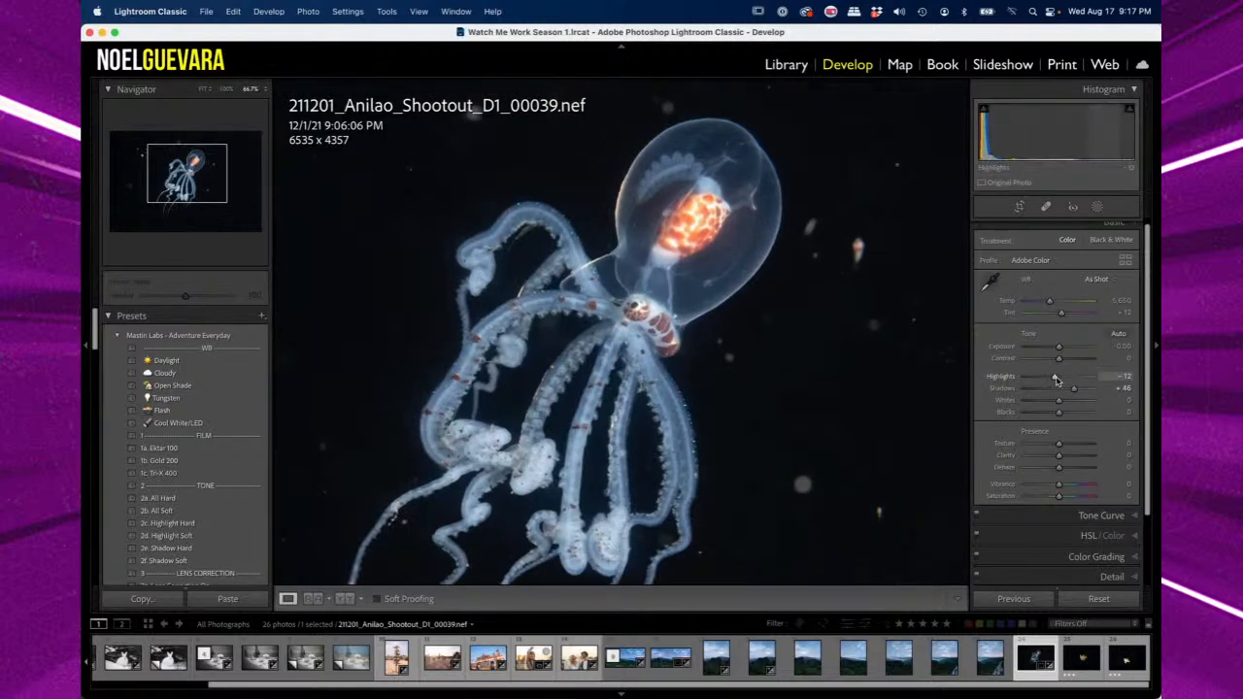
pyautogui.moveTo(1056, 379); pyautogui.dragTo(1057, 380)
pyautogui.moveTo(1057, 379); pyautogui.dragTo(1054, 379)
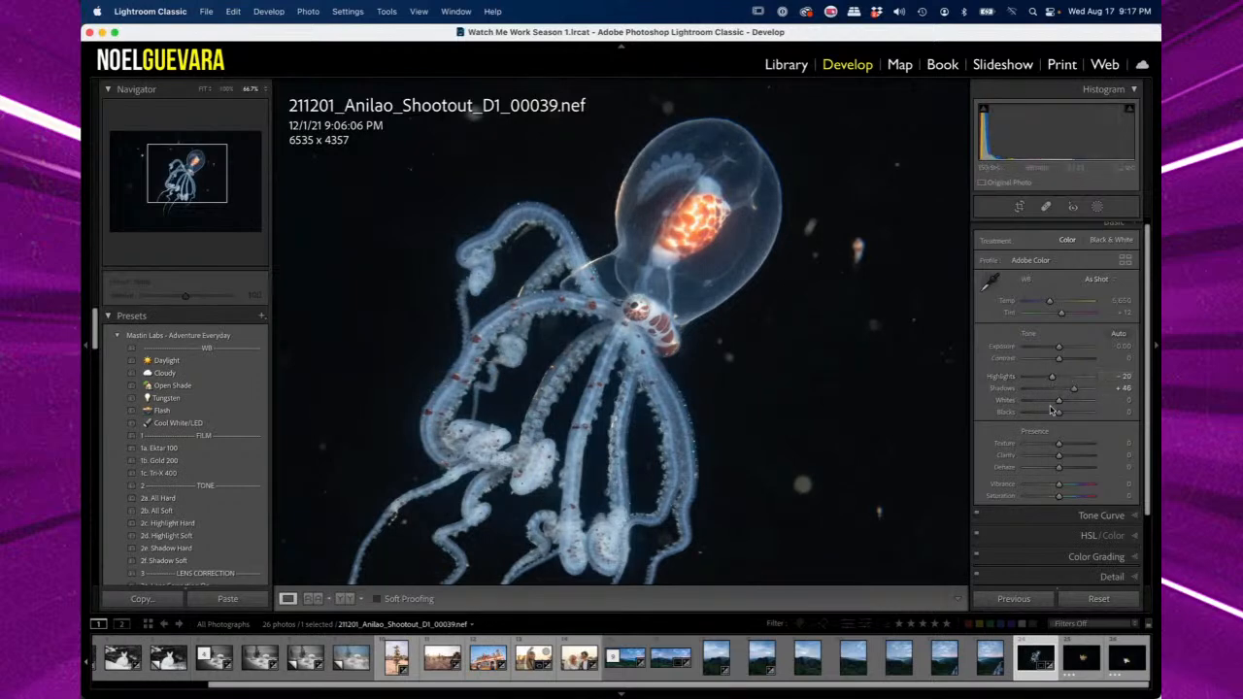
# - Set Blacks to -12 to deepen the dark background around the octopus
pyautogui.moveTo(1058, 416); pyautogui.dragTo(1052, 413)
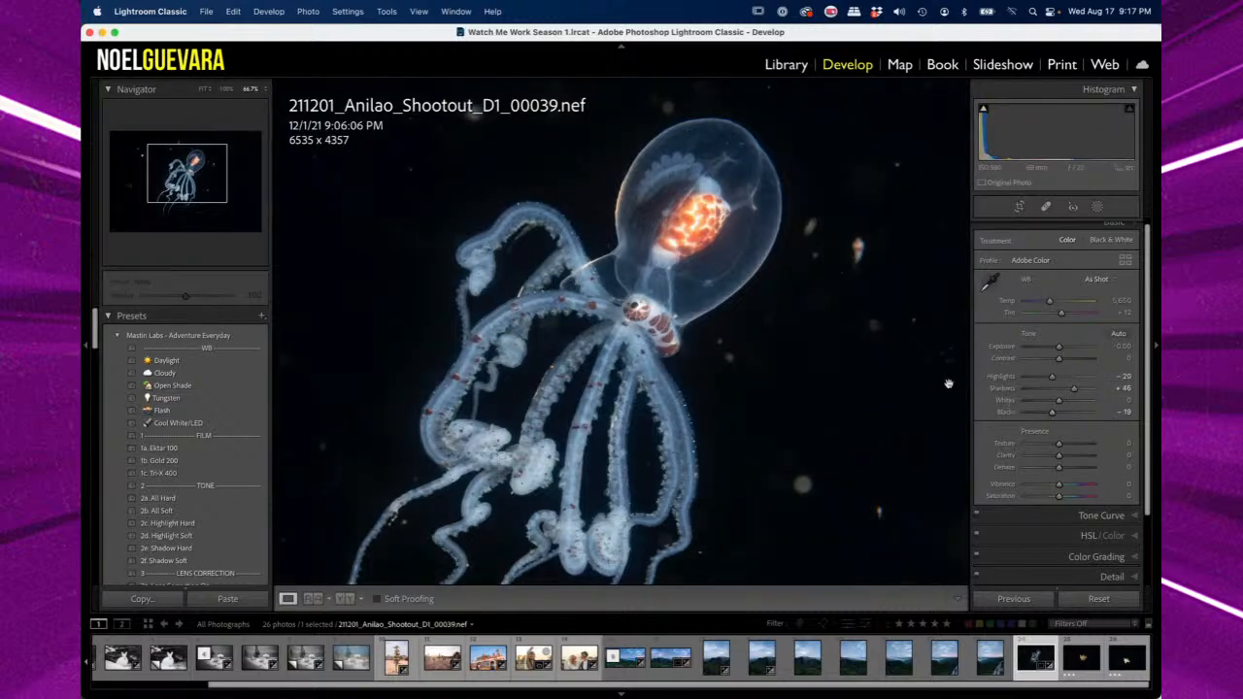
pyautogui.click(904, 378)
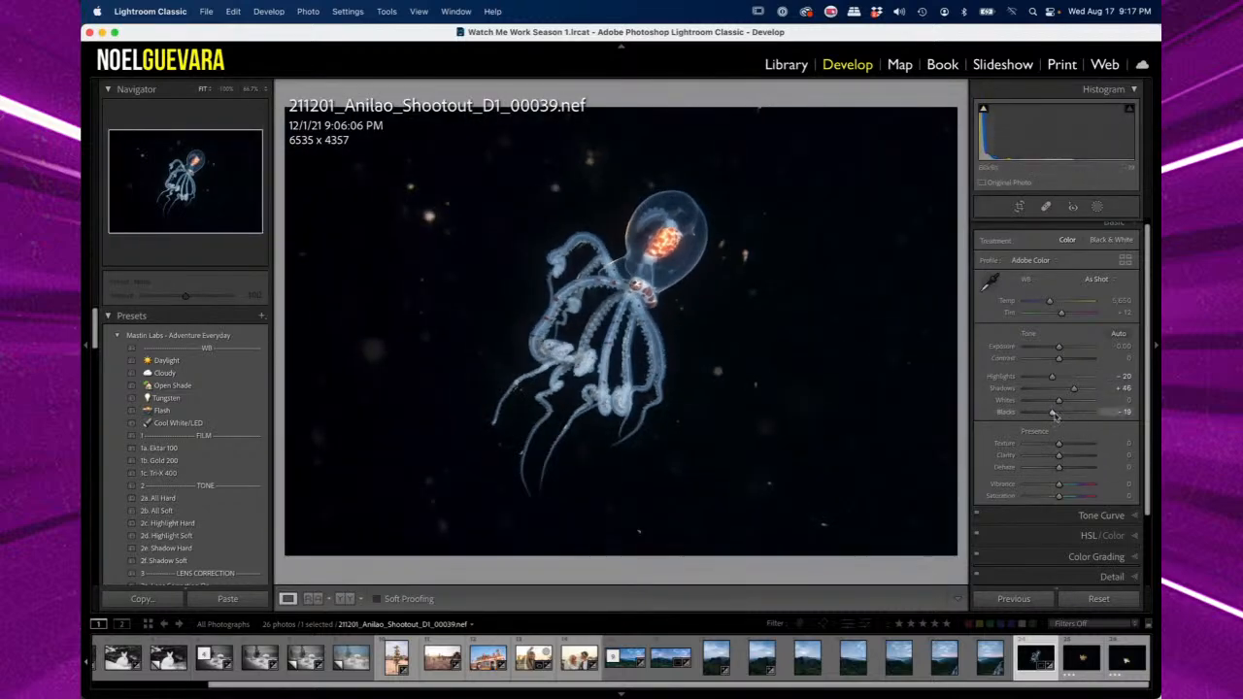
pyautogui.moveTo(1054, 415); pyautogui.dragTo(1057, 418)
# - Set the octopus photo's Presence adjustments to Clarity +20, Dehaze +11 and Vibrance +17
pyautogui.click(667, 289)
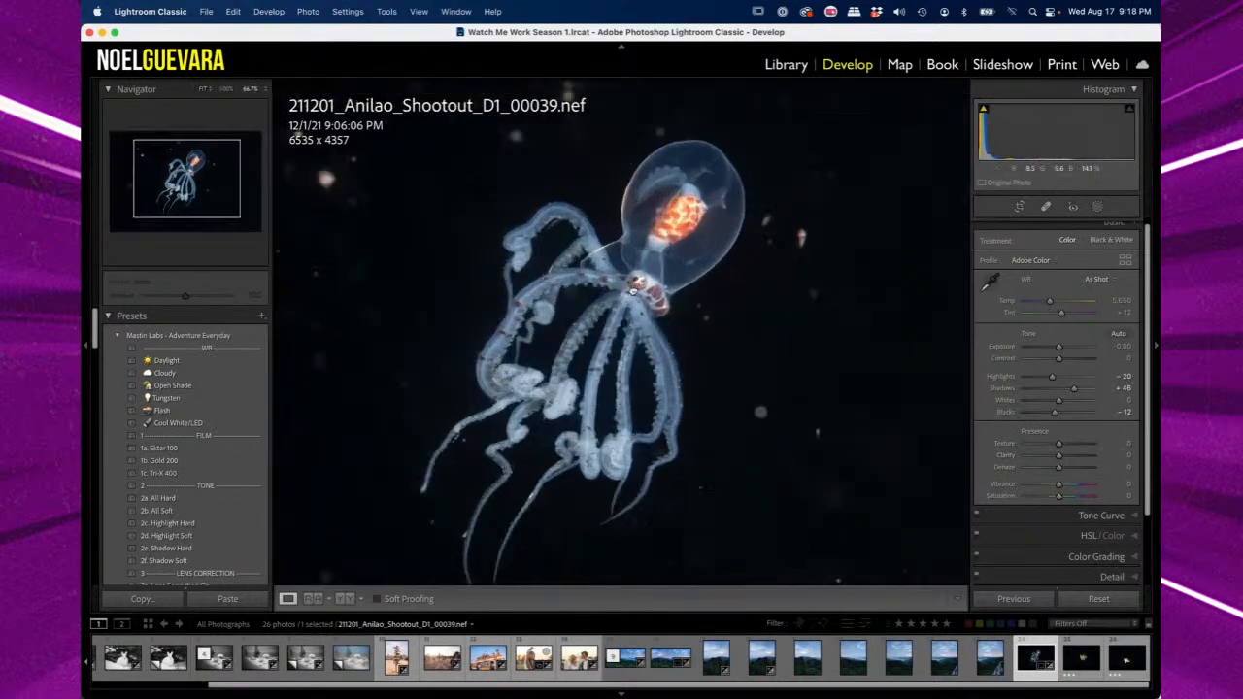
pyautogui.moveTo(666, 287); pyautogui.dragTo(655, 332)
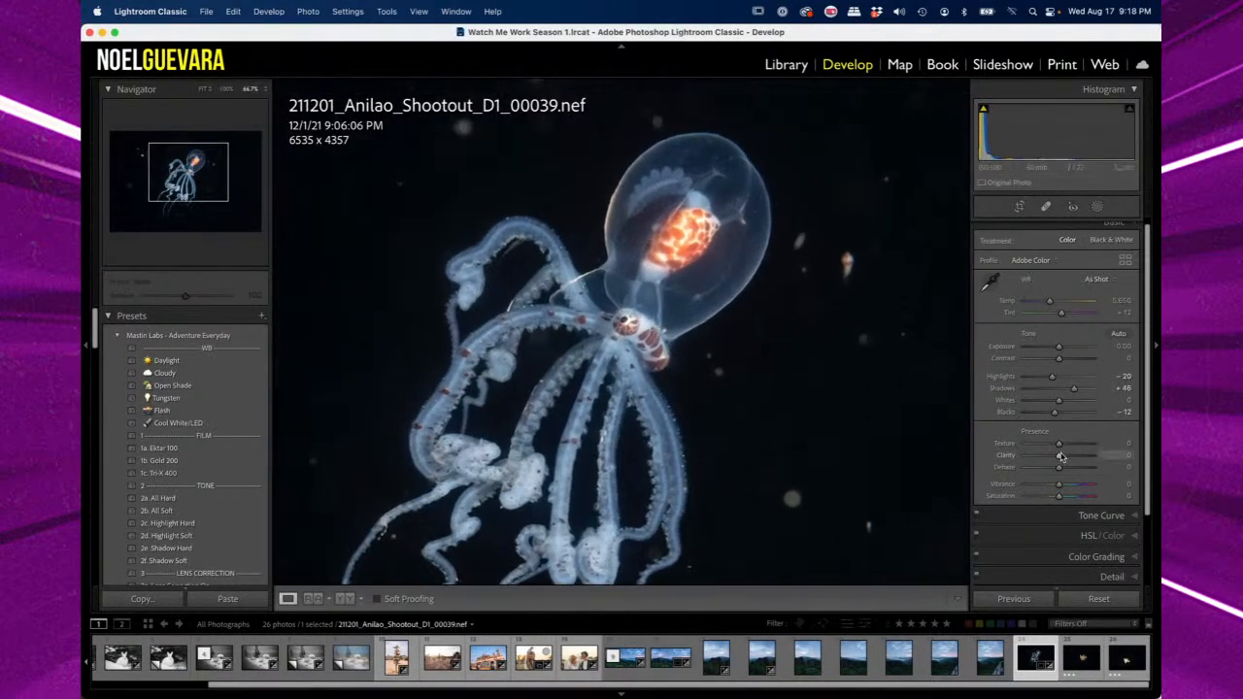
pyautogui.moveTo(1059, 459); pyautogui.dragTo(1065, 461)
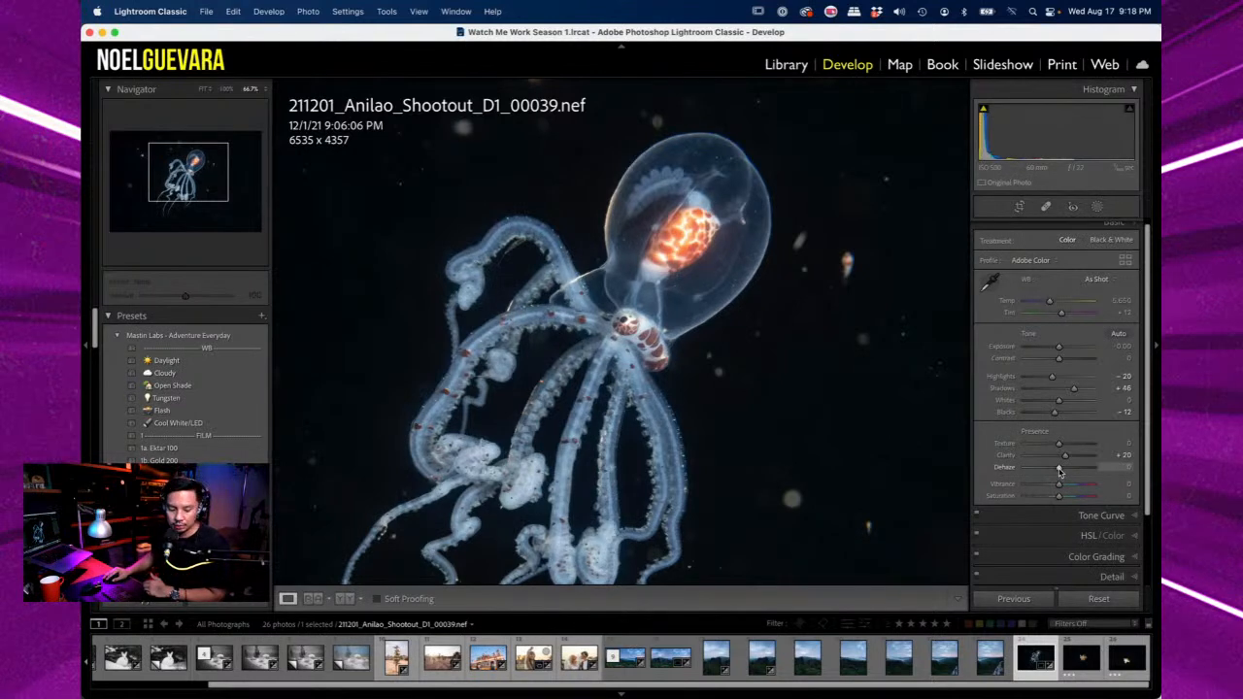
pyautogui.moveTo(1059, 468); pyautogui.dragTo(1064, 473)
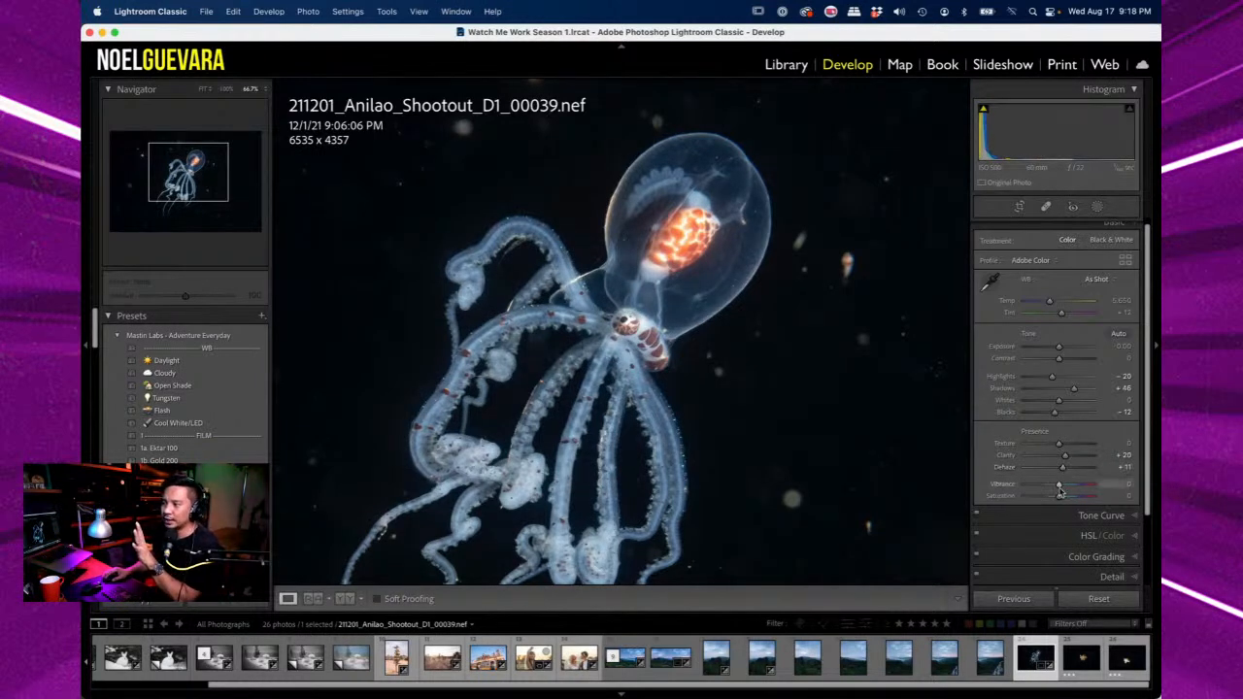
pyautogui.moveTo(1060, 485); pyautogui.dragTo(1068, 492)
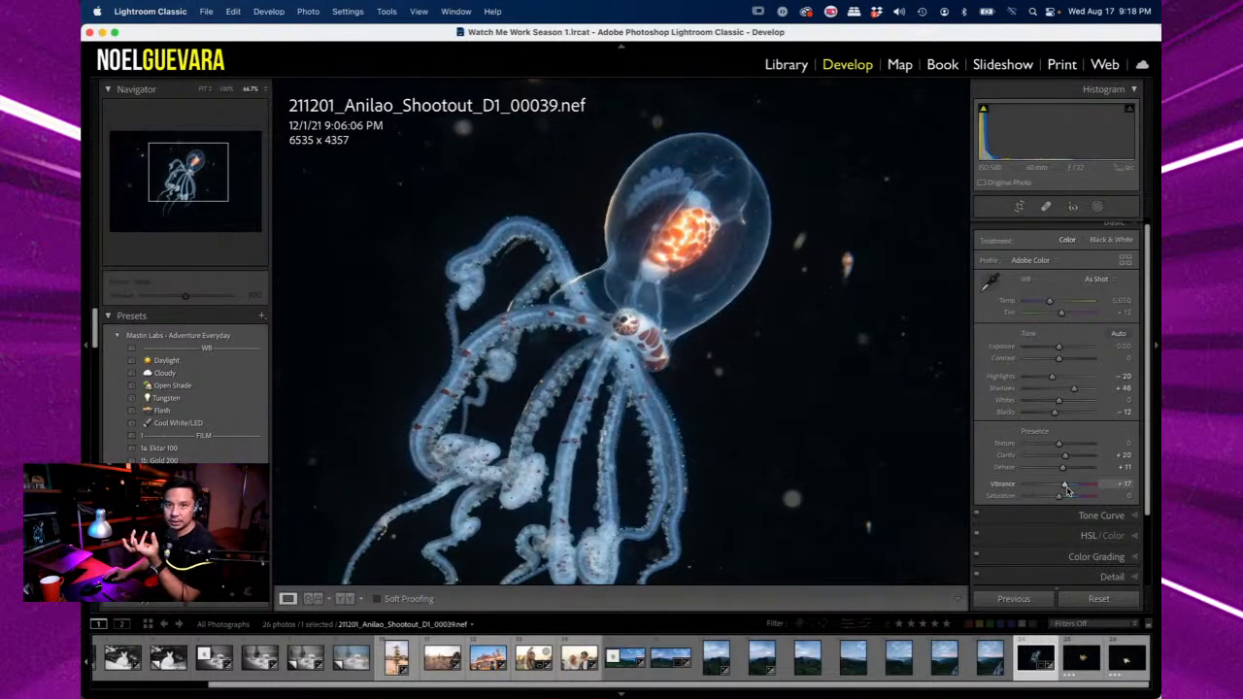
# - Set the octopus photo's Vibrance to +20 and open the Detail settings for sharpening and noise reduction
pyautogui.moveTo(1068, 490); pyautogui.dragTo(1066, 490)
pyautogui.press('z')
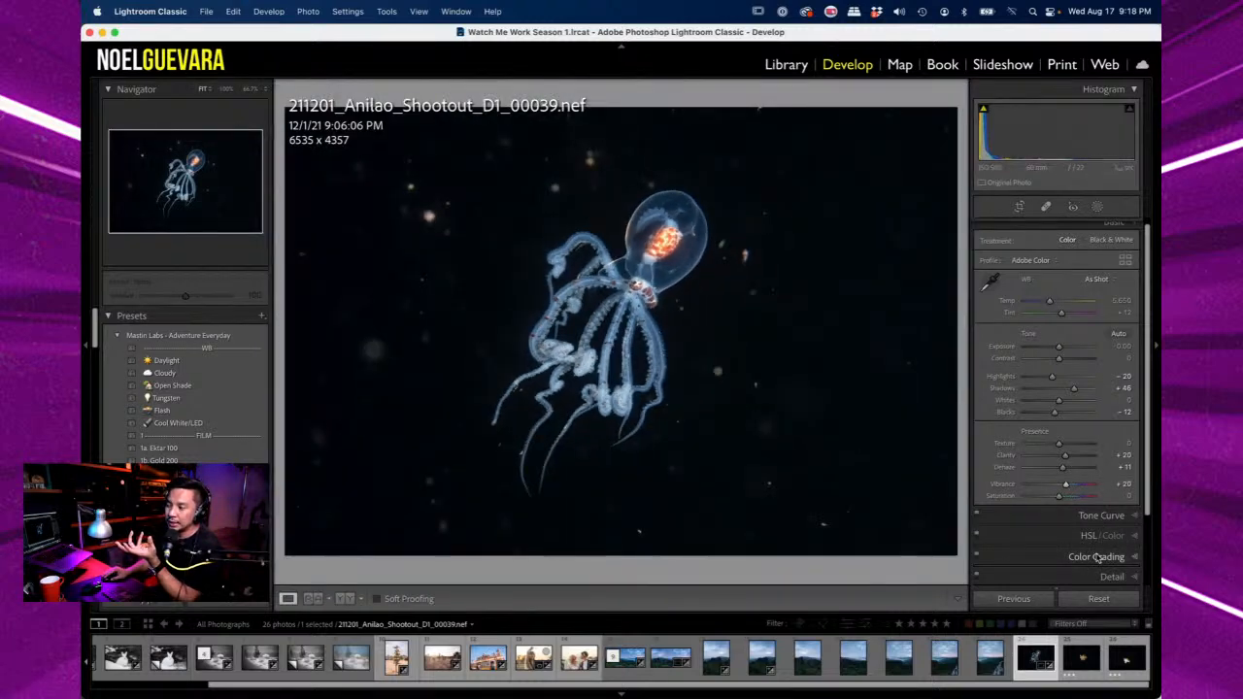
pyautogui.click(1108, 576)
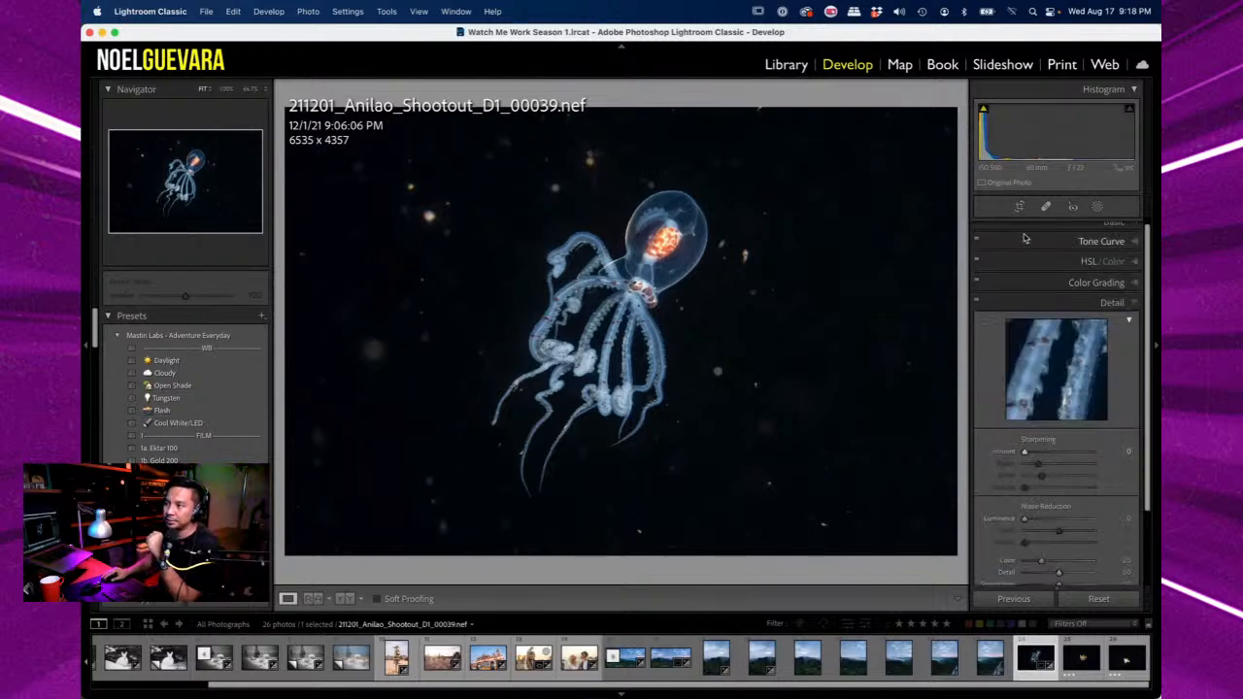
# - Push the octopus photo's Exposure to +5.00 to examine the particles in the water, and settle it at +0.50
pyautogui.scroll(1, 1040, 265)
pyautogui.click(1076, 229)
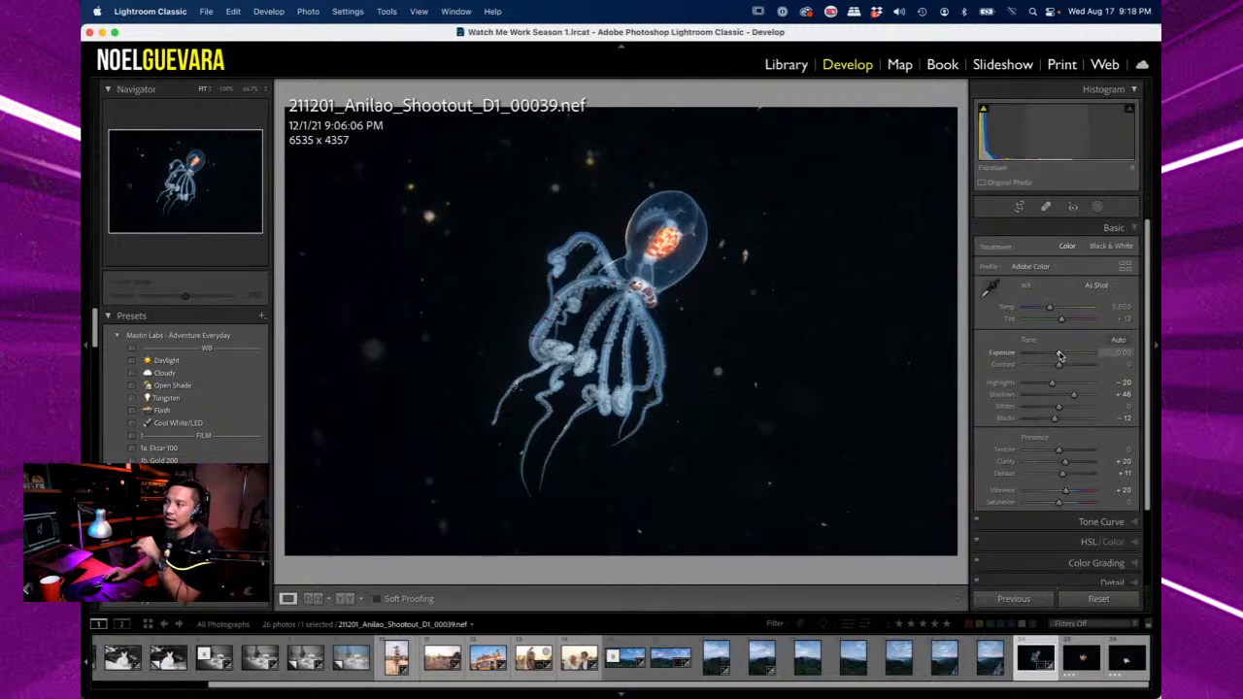
pyautogui.moveTo(1060, 356); pyautogui.dragTo(1157, 375)
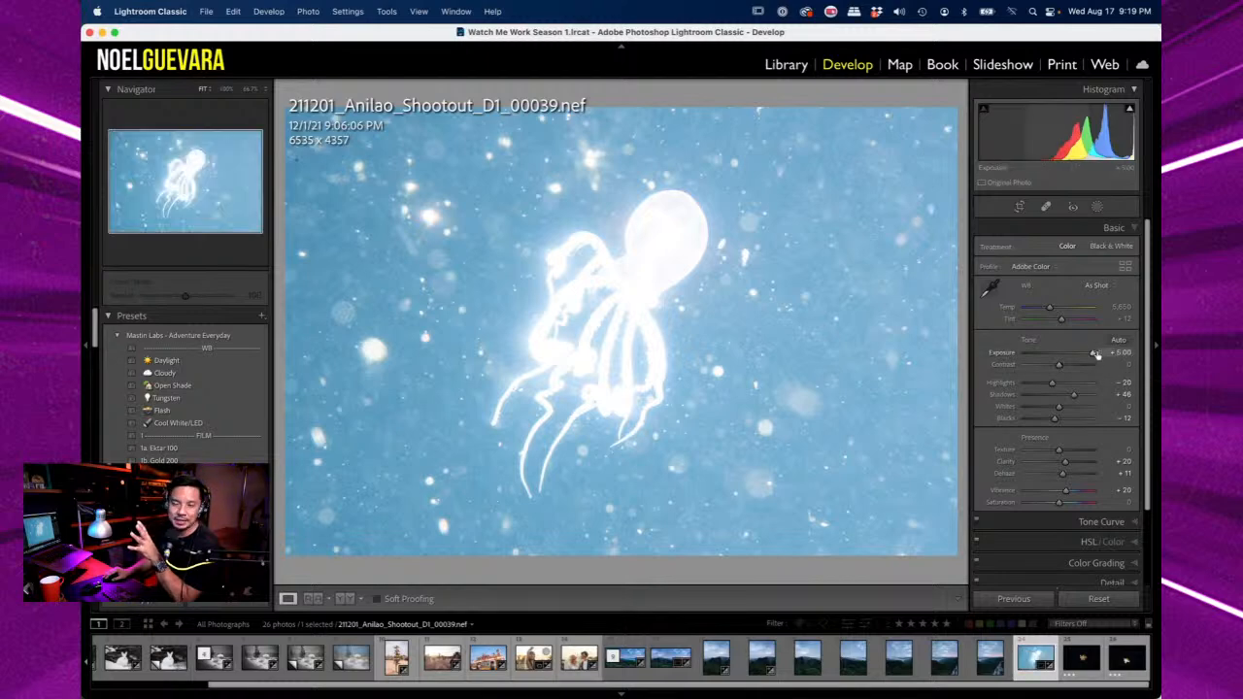
pyautogui.moveTo(1098, 355)
pyautogui.mouseDown()
pyautogui.moveTo(1054, 359)
pyautogui.moveTo(1096, 365)
pyautogui.moveTo(1080, 363)
pyautogui.mouseUp()
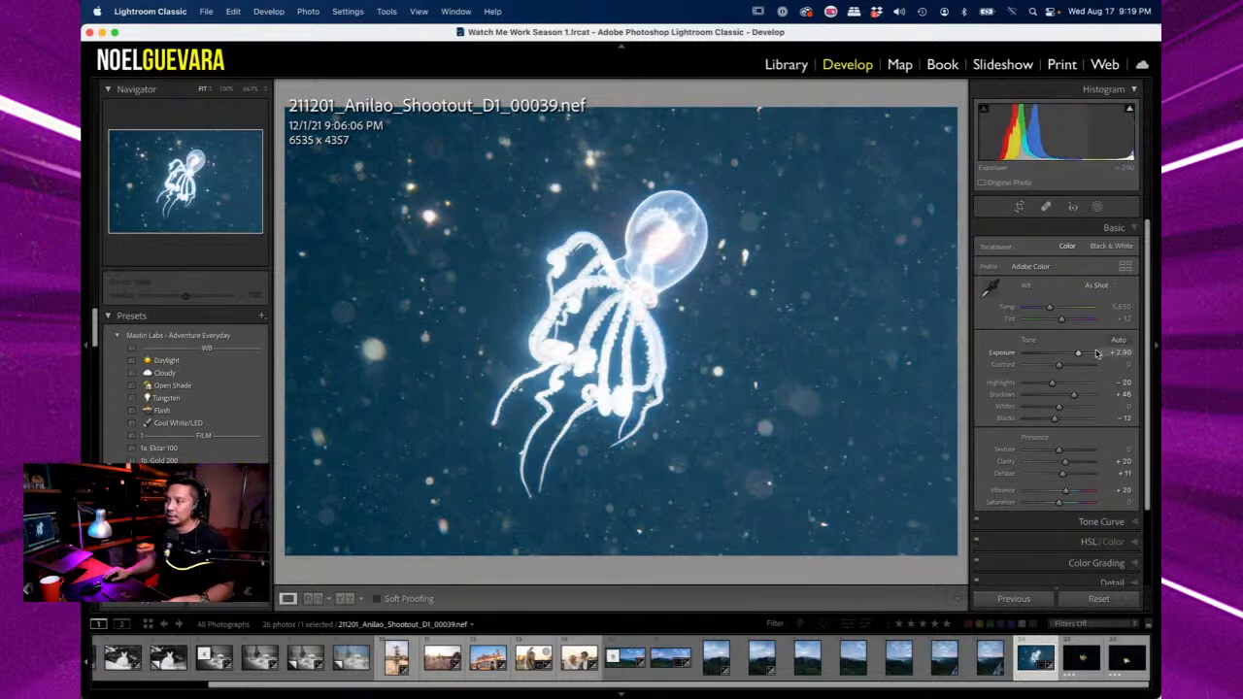
pyautogui.moveTo(1080, 357); pyautogui.dragTo(1063, 356)
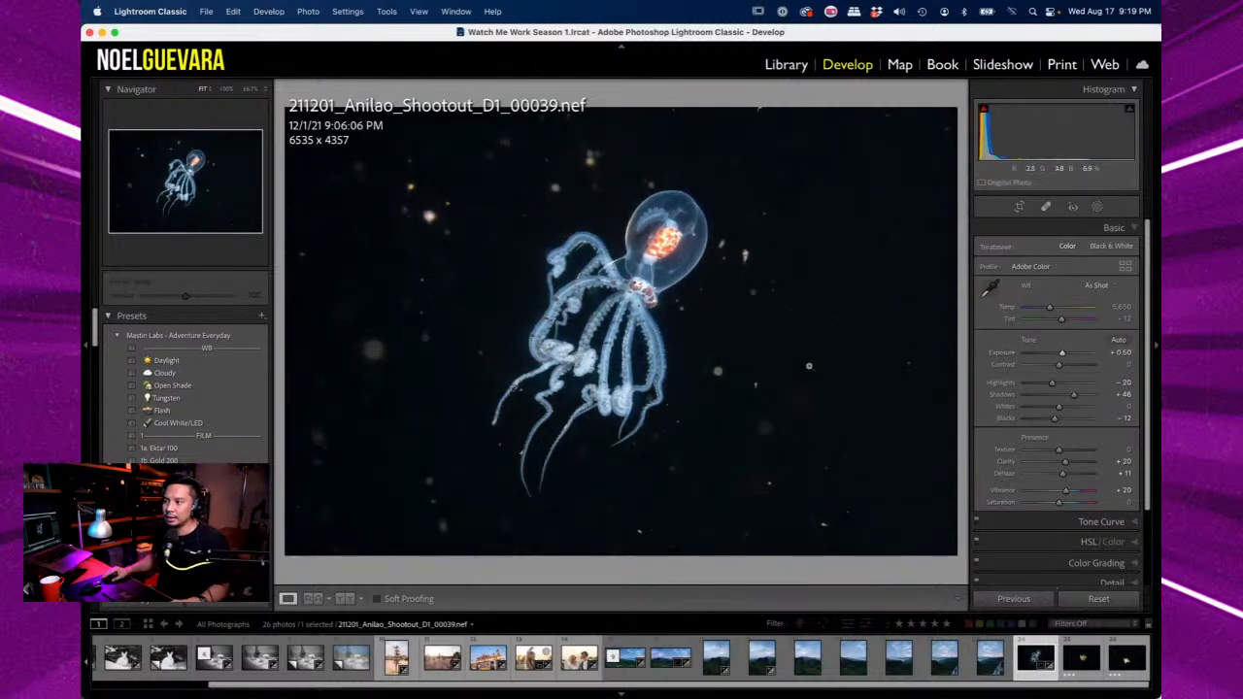
# - Tighten the crop around the octopus to 6373 x 4249, nudge the framing and apply it
pyautogui.click(1018, 206)
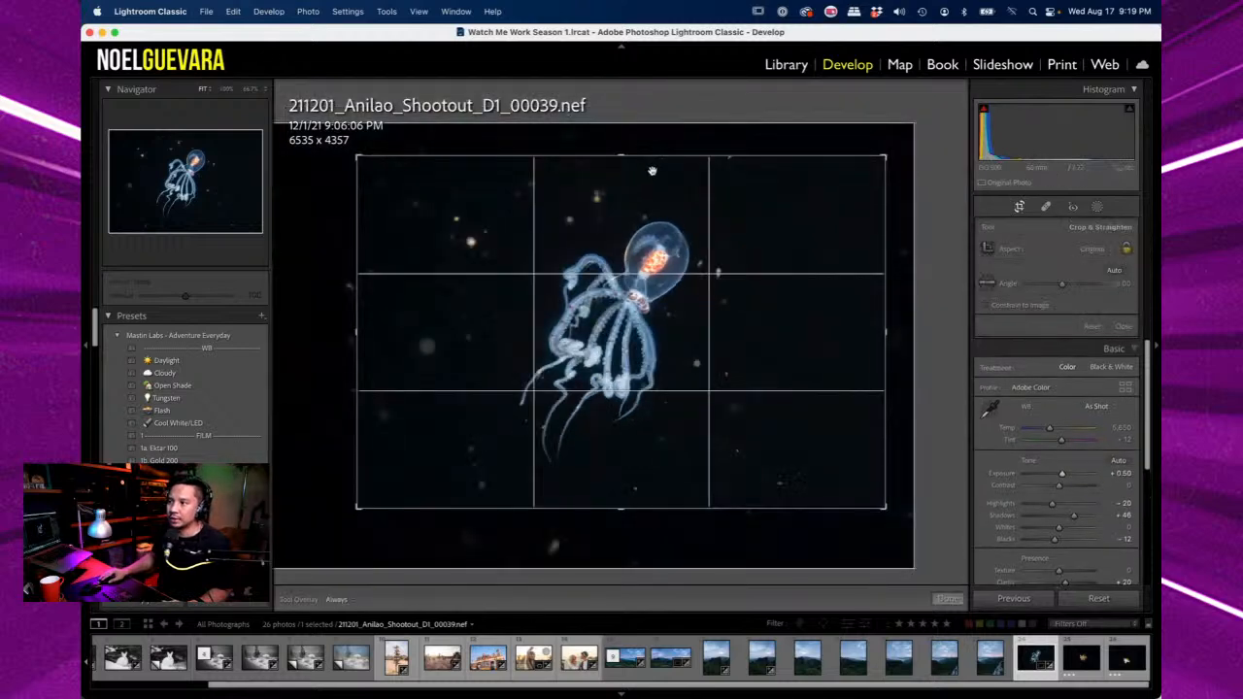
pyautogui.moveTo(622, 156); pyautogui.dragTo(622, 165)
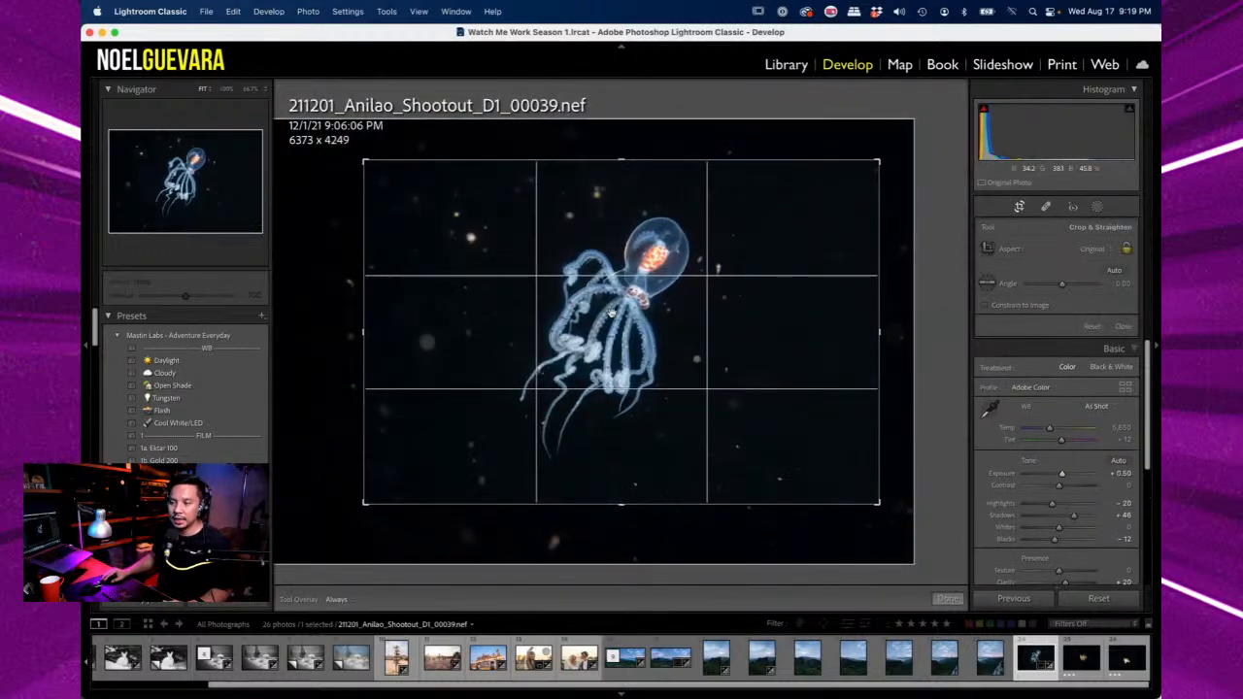
pyautogui.moveTo(612, 315); pyautogui.dragTo(613, 315)
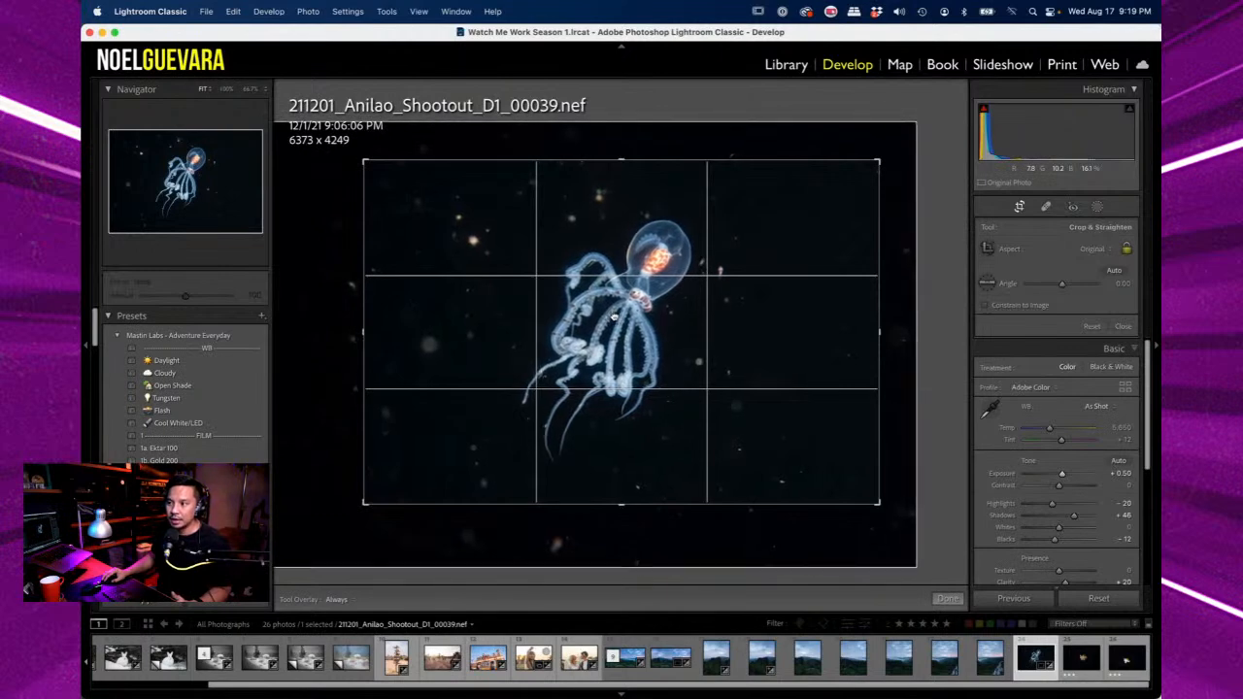
pyautogui.press('Return')
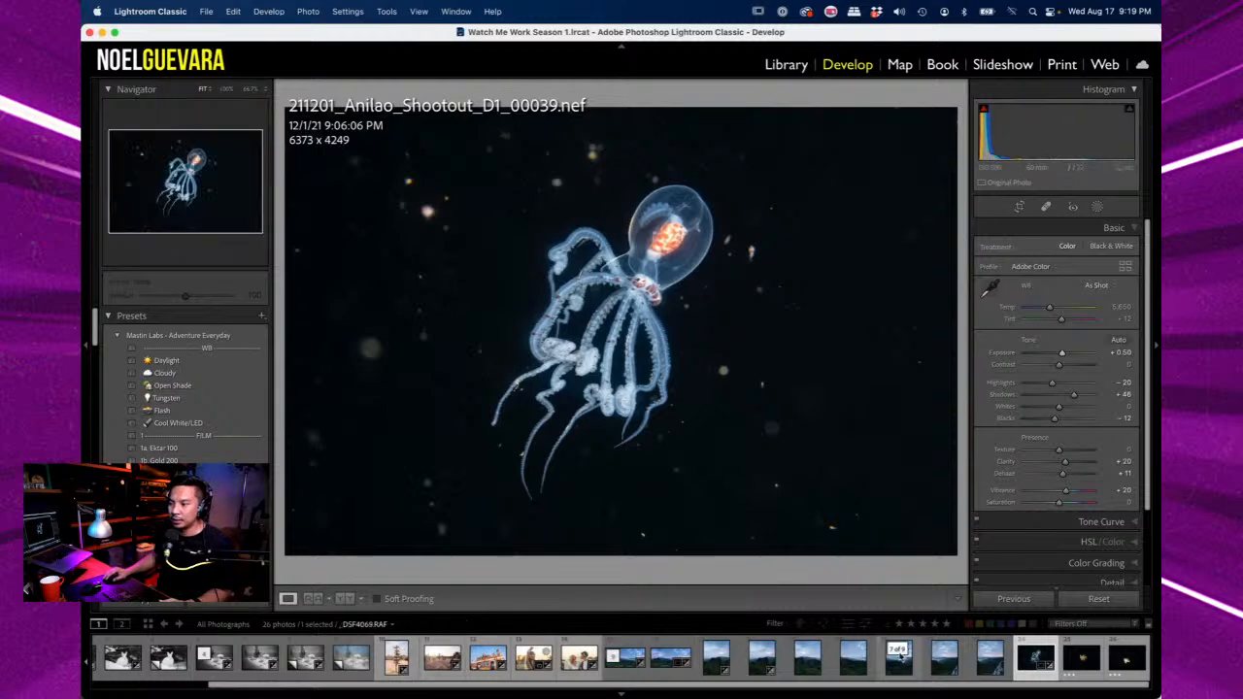
# - Open the octopus photo for editing in Adobe Photoshop 2022 and clear the floating Channels and Properties panels off the image
pyautogui.rightClick(1029, 669)
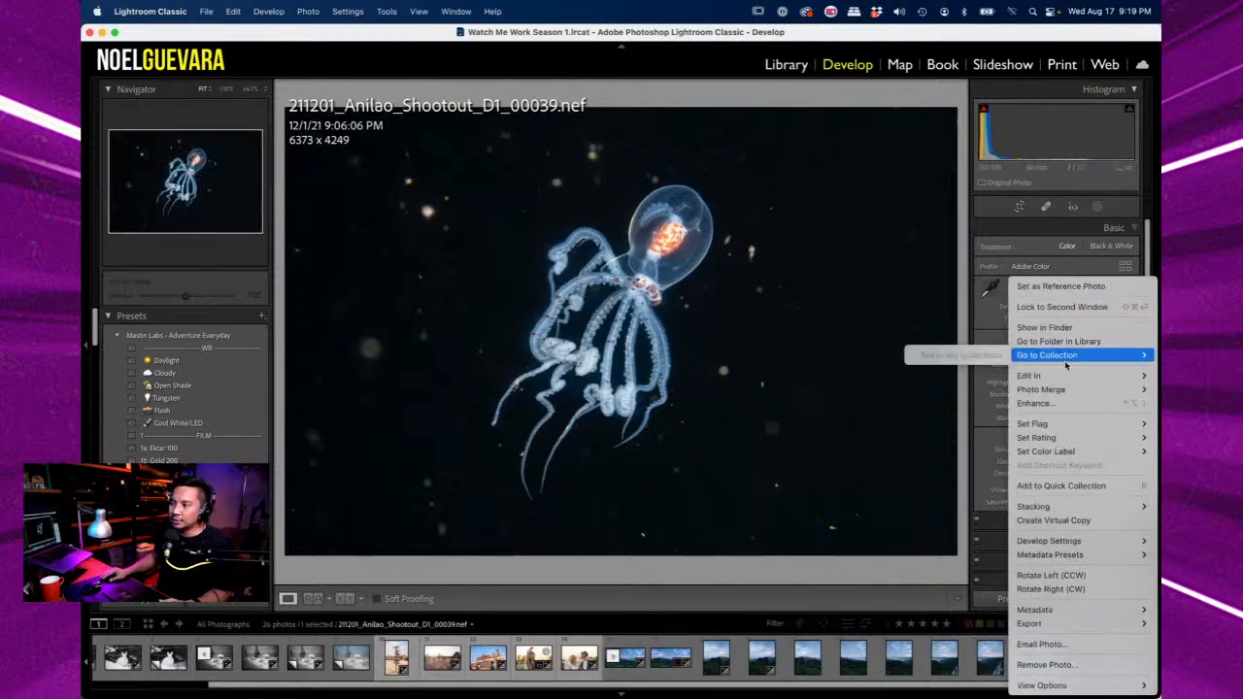
pyautogui.moveTo(1066, 376)
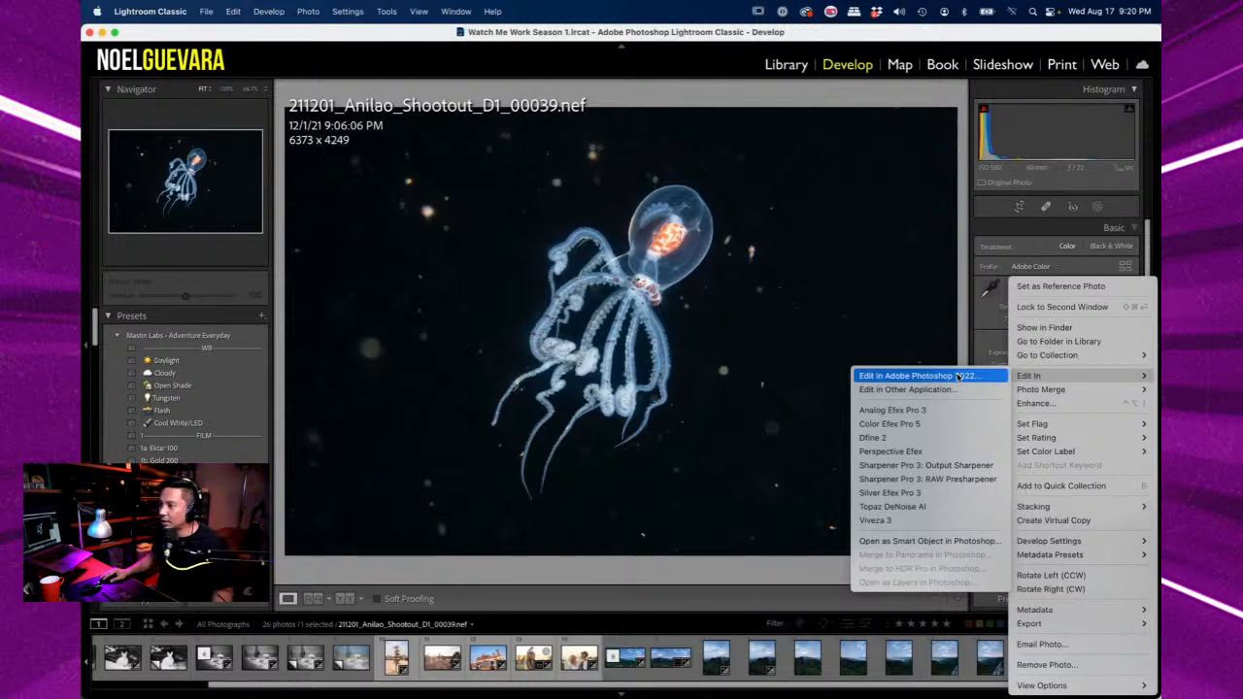
pyautogui.click(959, 377)
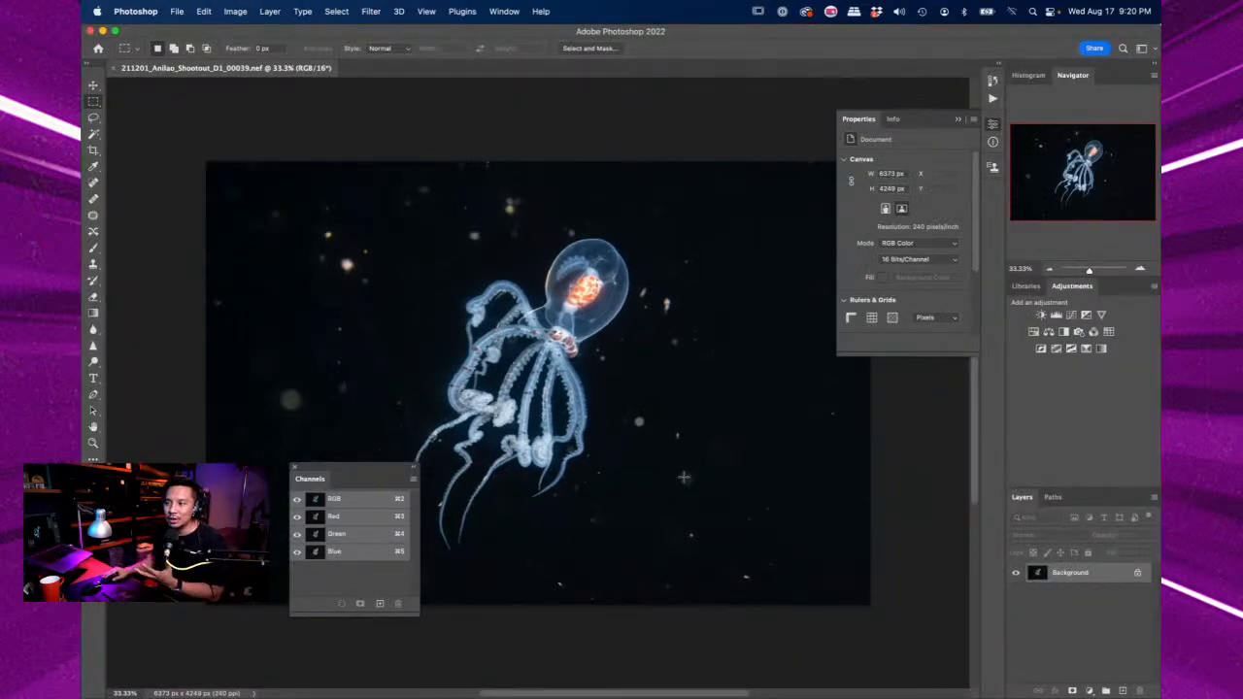
pyautogui.moveTo(365, 469); pyautogui.dragTo(148, 428)
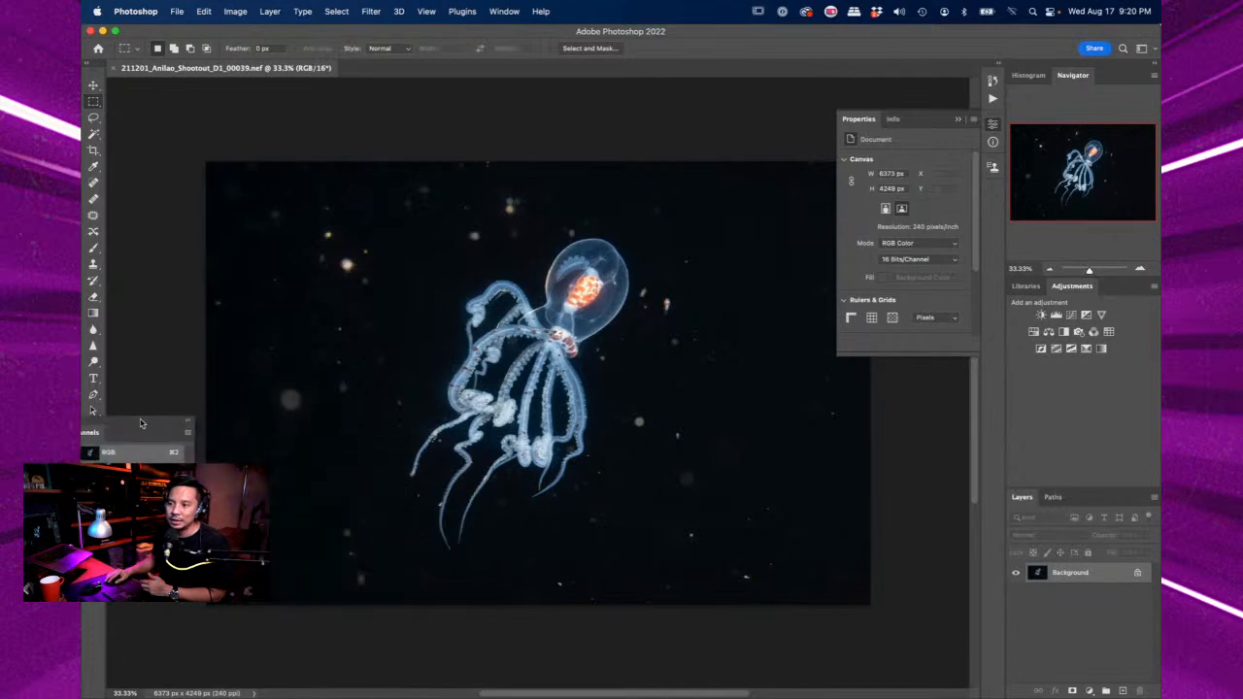
pyautogui.click(958, 118)
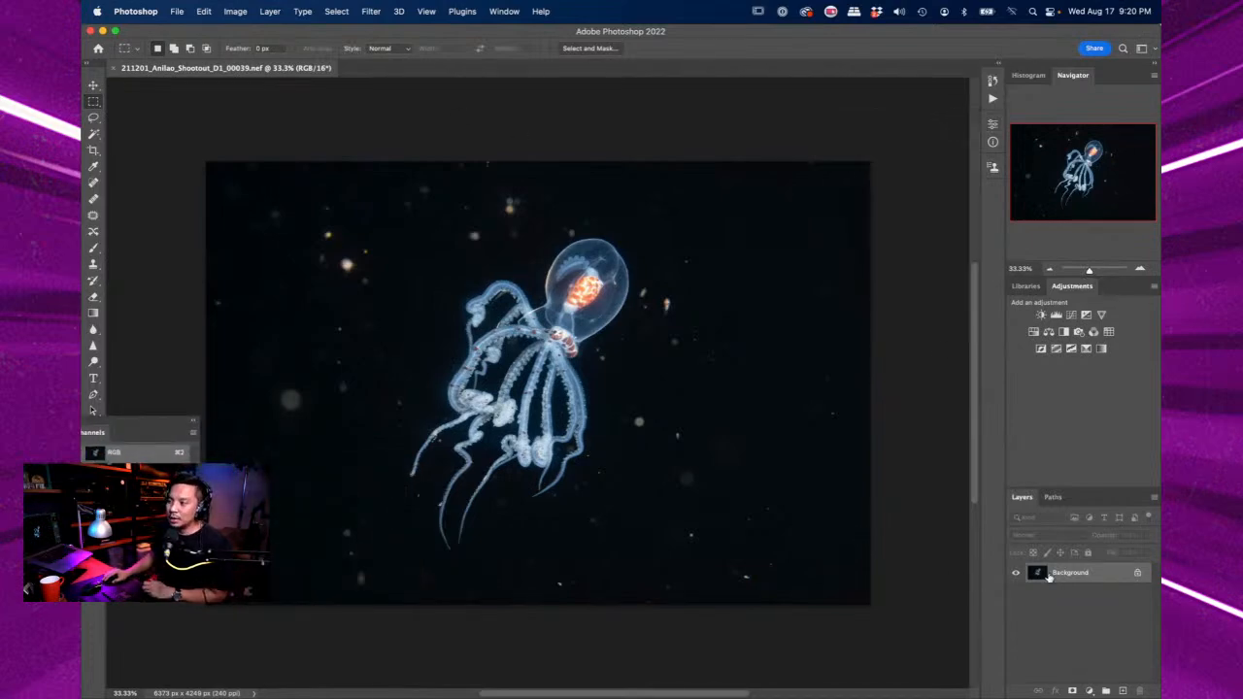
# - Convert the locked Background into a regular layer named Layer 0 and duplicate it
pyautogui.doubleClick(1039, 575)
pyautogui.press('Return')
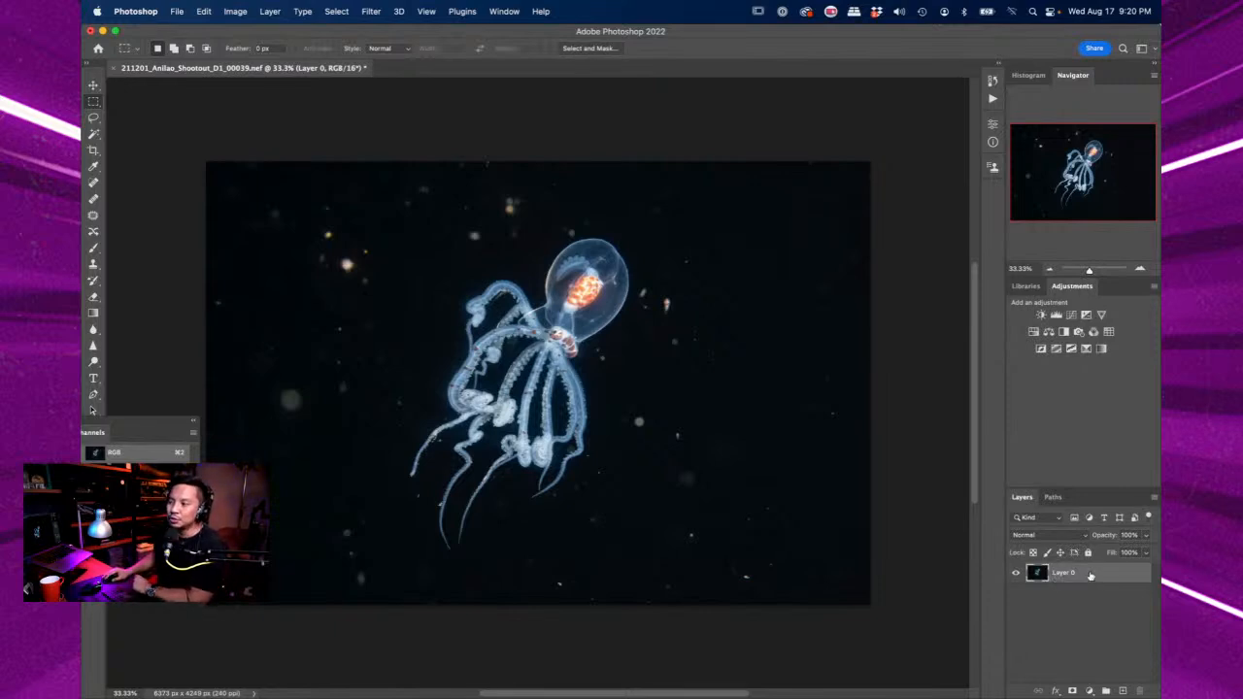
pyautogui.moveTo(1090, 574); pyautogui.dragTo(1122, 690)
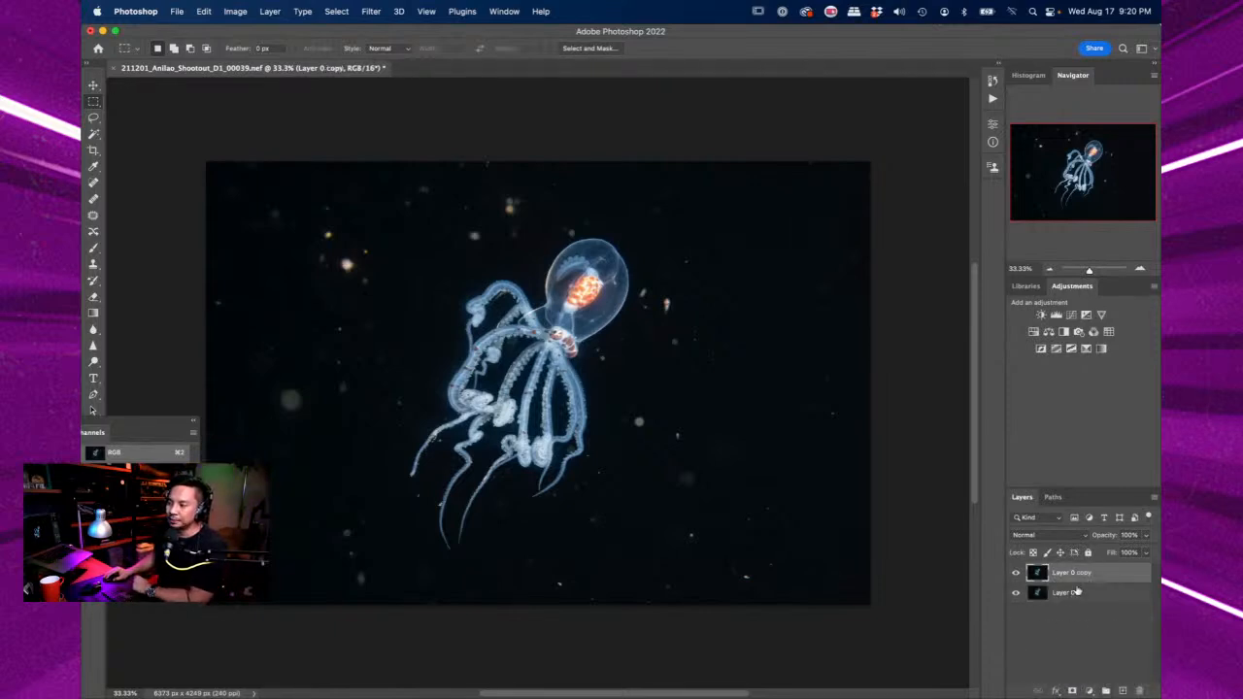
# - Check the histogram and bring back the duplicated layer's properties, revealing its quick actions
pyautogui.click(1032, 77)
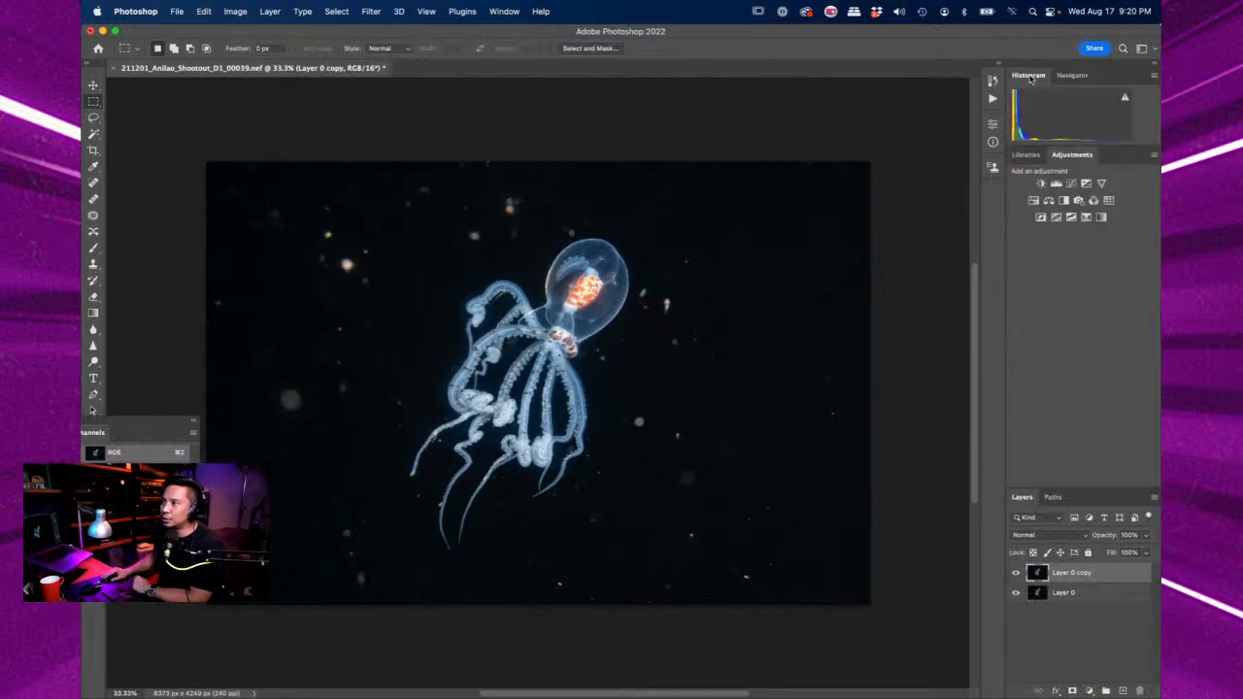
pyautogui.click(1073, 76)
pyautogui.click(994, 125)
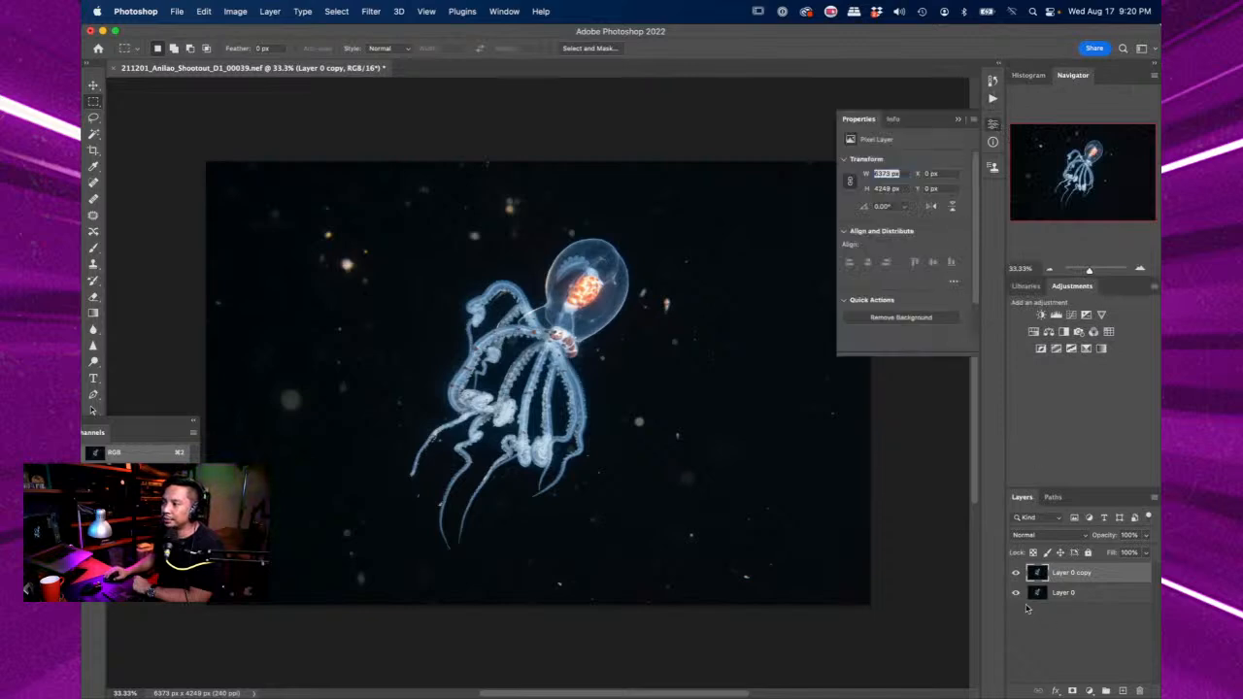
pyautogui.scroll(-3, 902, 300)
pyautogui.scroll(-4, 968, 379)
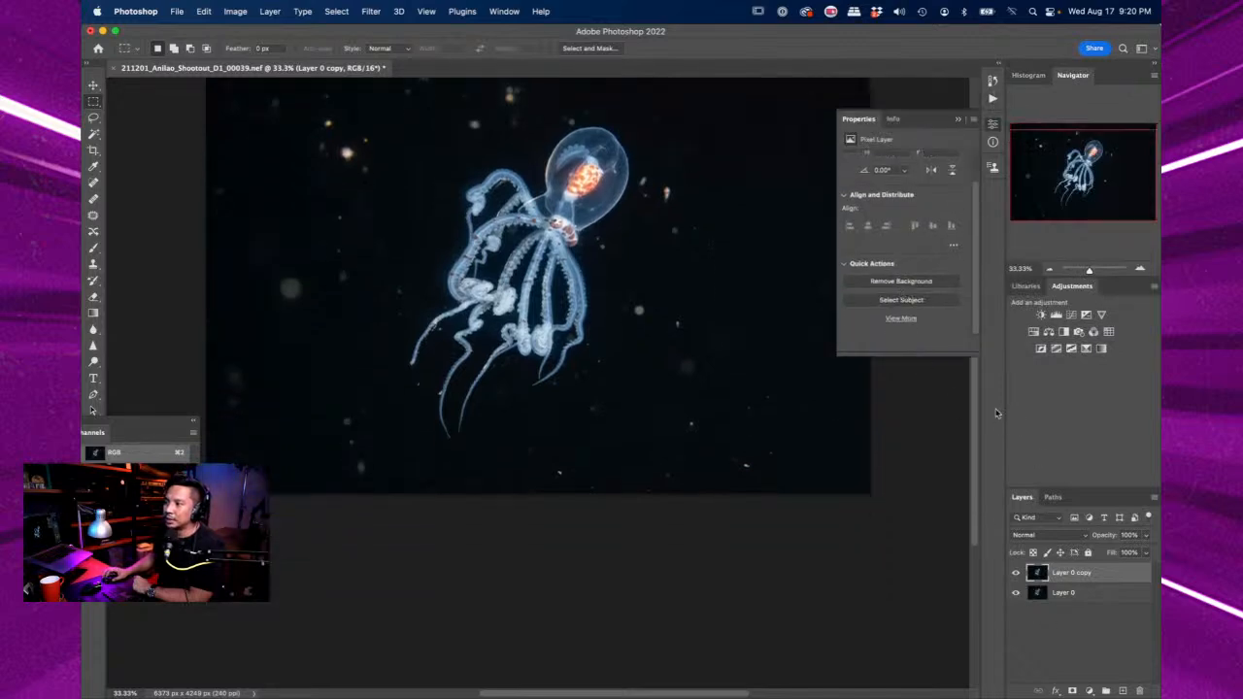
pyautogui.scroll(3, 665, 302)
pyautogui.scroll(2, 664, 301)
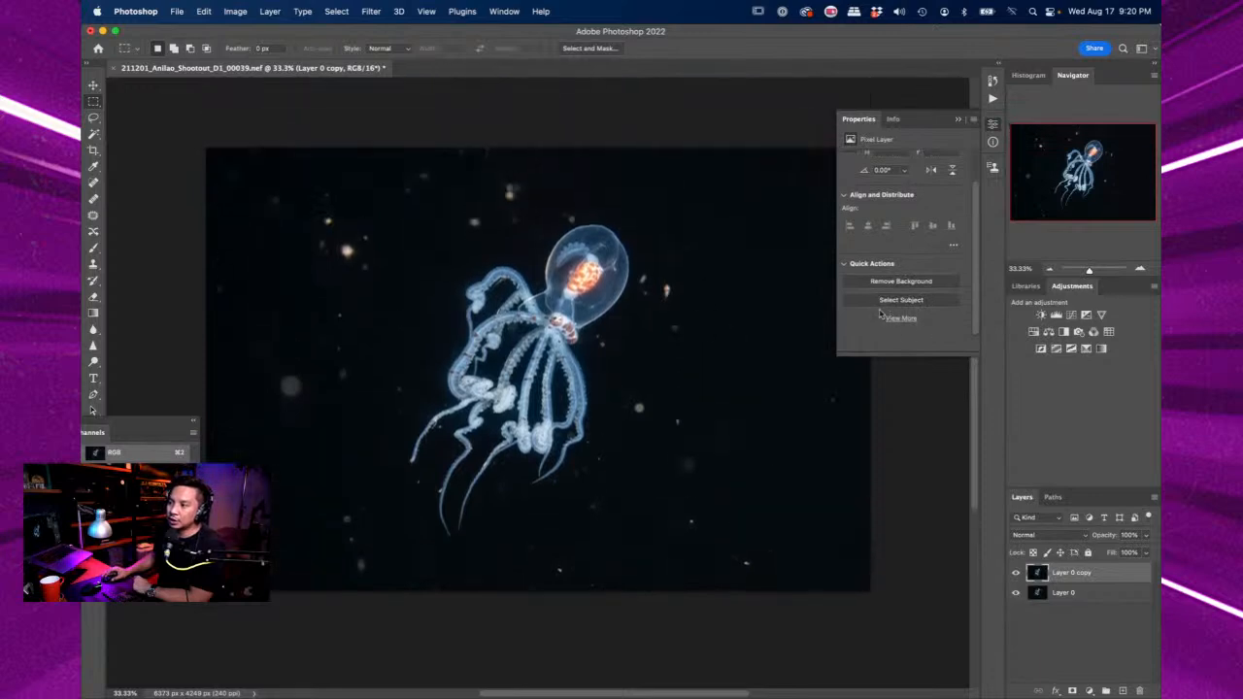
# - Try Select Subject on the octopus, inspect the selection's outline up close, and clear the selection
pyautogui.click(911, 302)
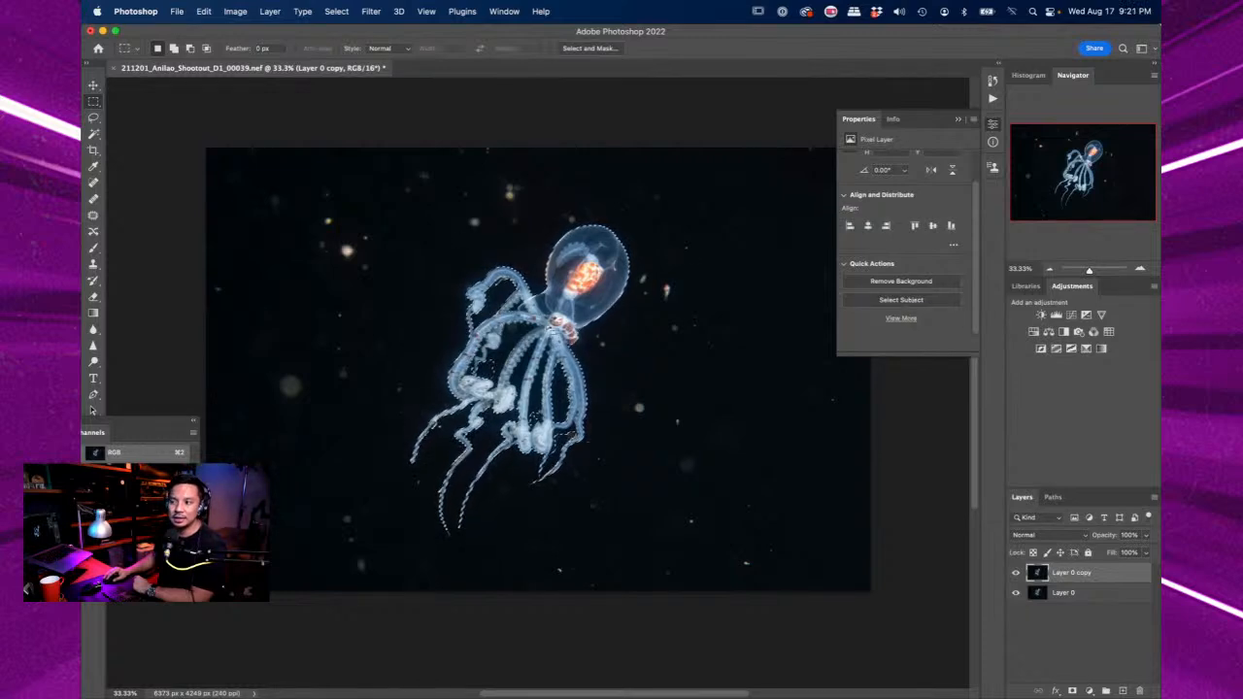
pyautogui.scroll(5, 495, 334)
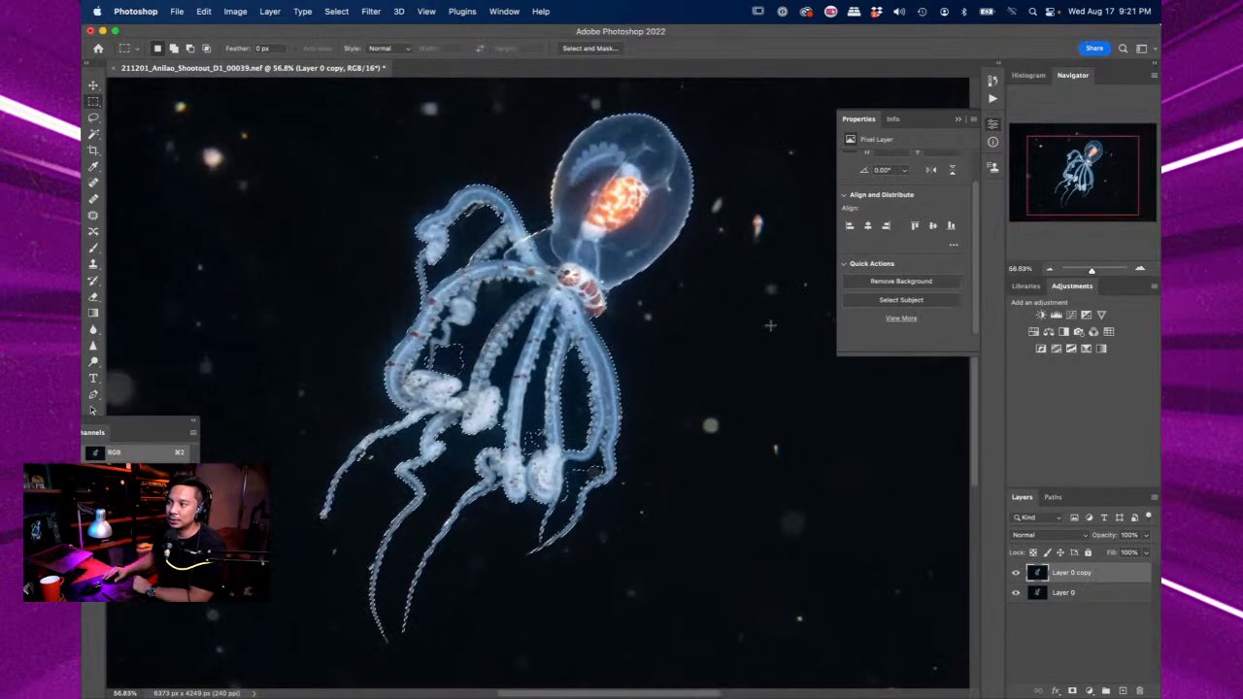
pyautogui.press('super+d')
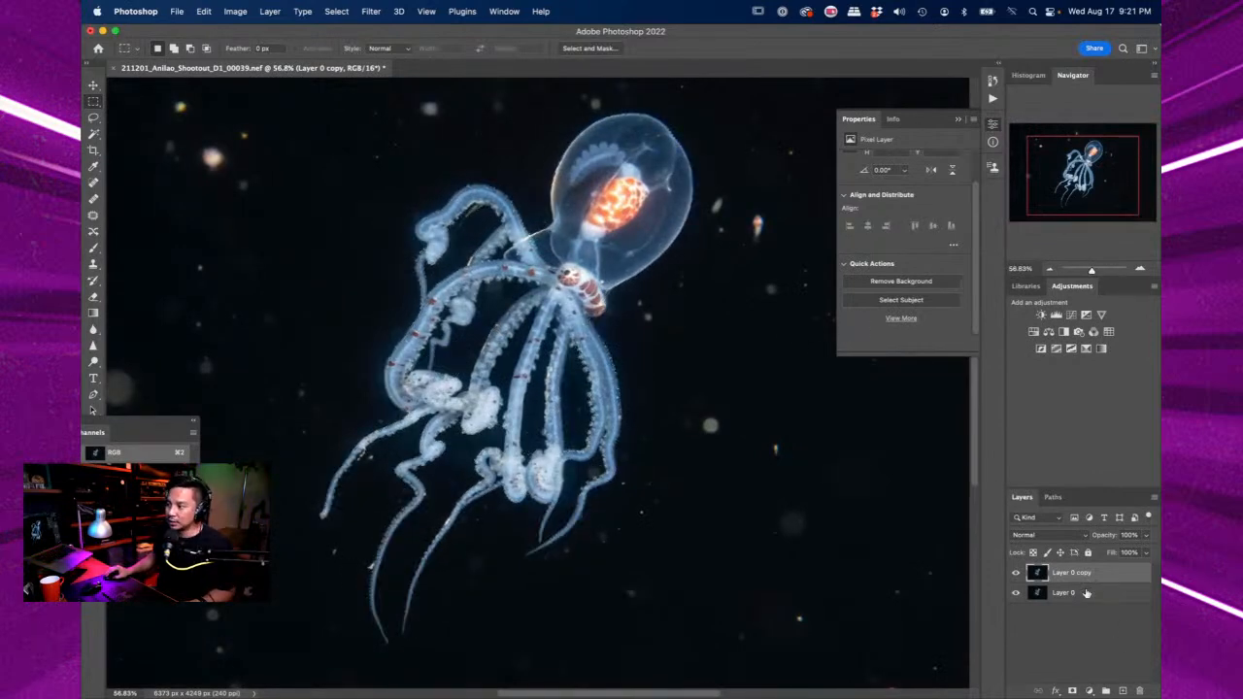
# - Select the octopus with Select Subject and turn the selection into a layer mask on Layer 0 copy
pyautogui.click(918, 301)
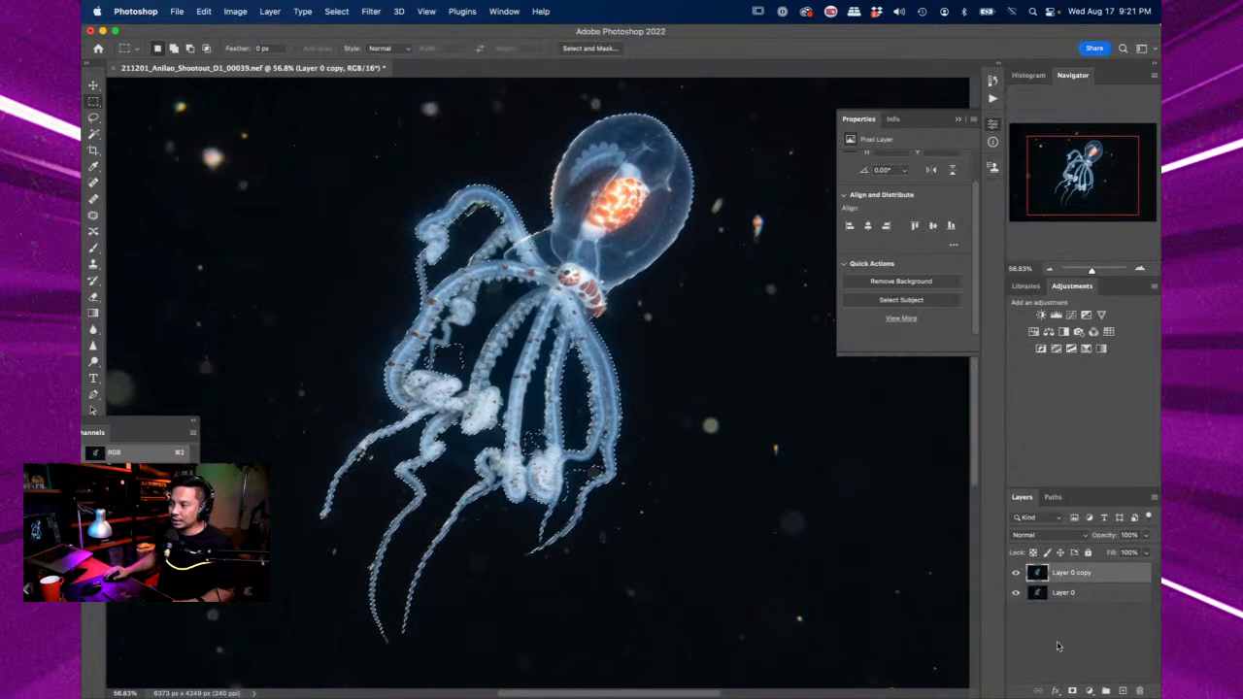
pyautogui.click(1072, 690)
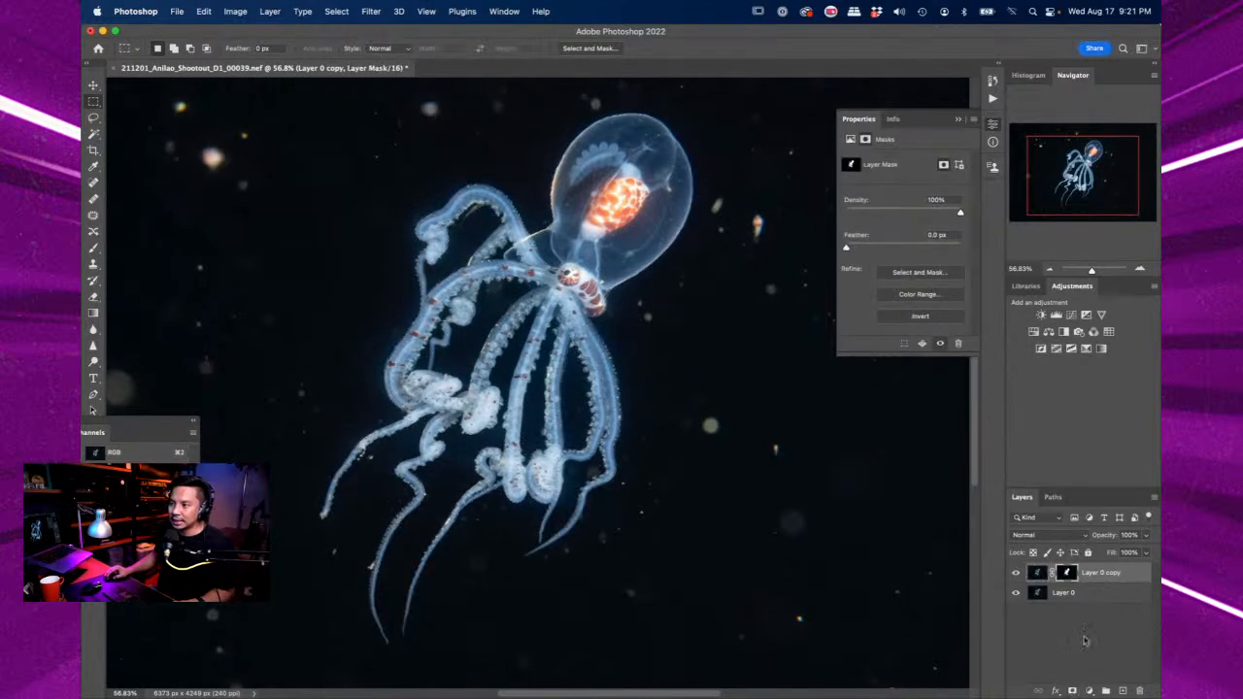
# - Add a solid black (000000) colour fill layer directly above Layer 0, beneath the masked octopus layer
pyautogui.click(1088, 594)
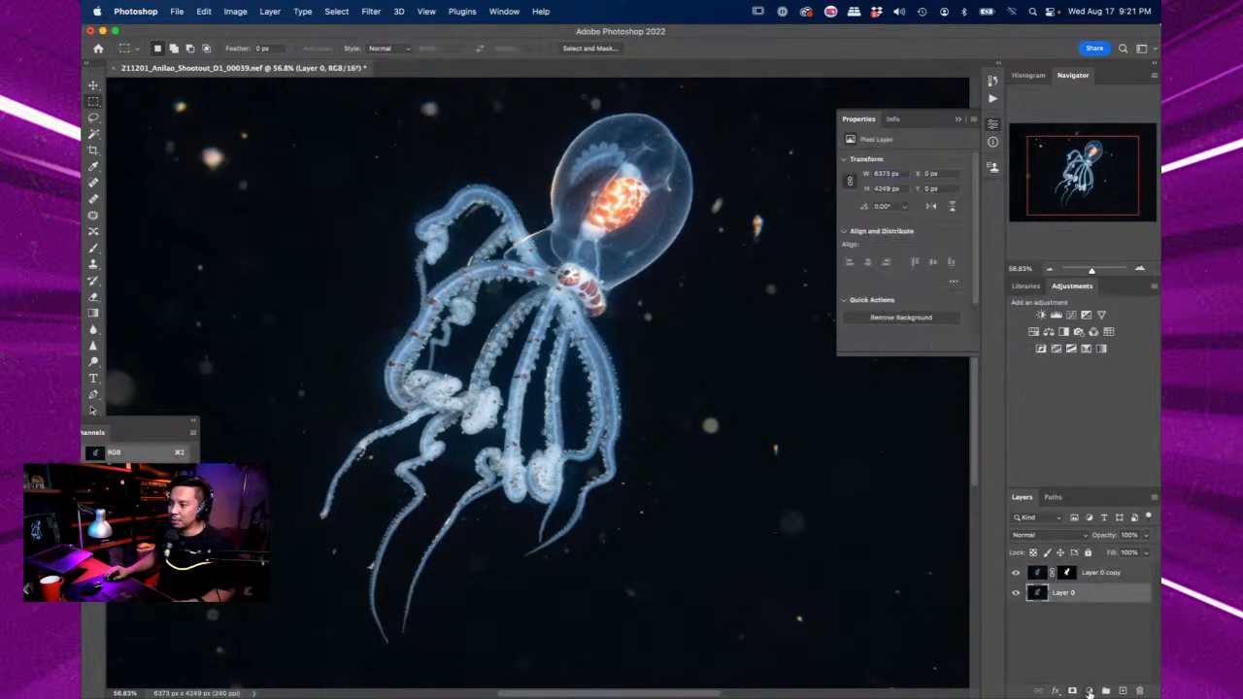
pyautogui.click(1089, 691)
pyautogui.click(1106, 409)
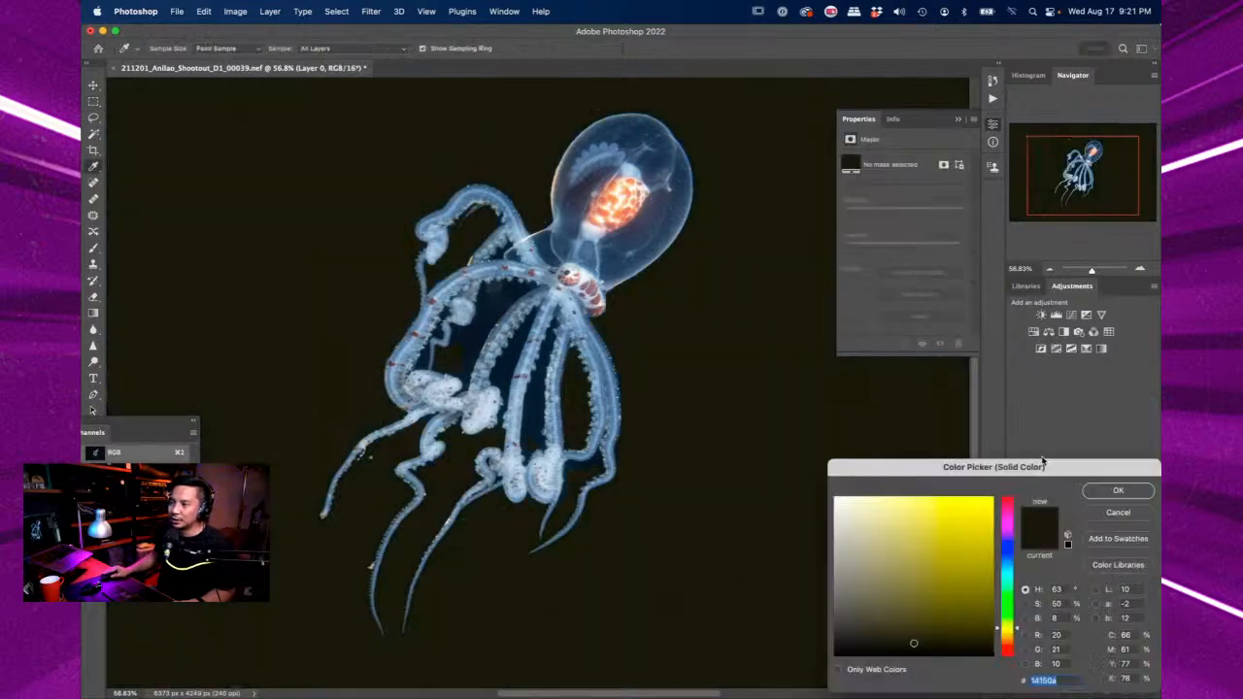
pyautogui.moveTo(883, 569); pyautogui.dragTo(789, 693)
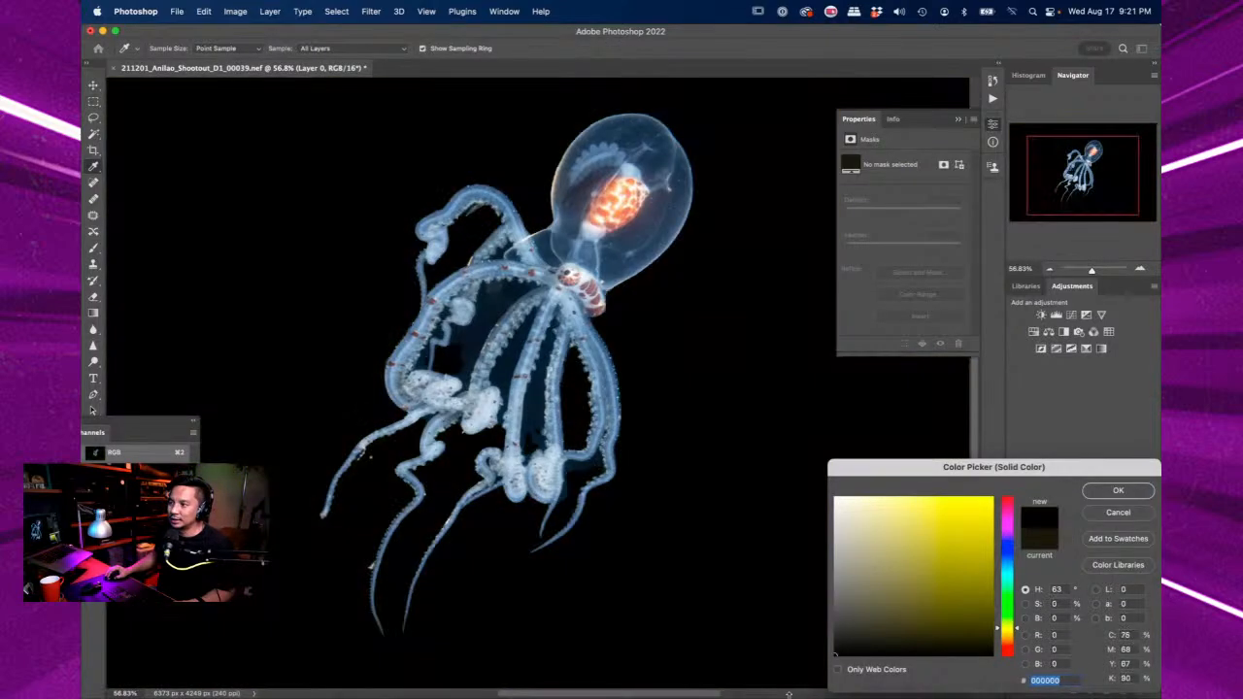
pyautogui.click(1096, 490)
# - Examine the masked octopus at several zoom levels and compare it with the black fill layer hidden and shown
pyautogui.press('super+minus')
pyautogui.press('super+minus')
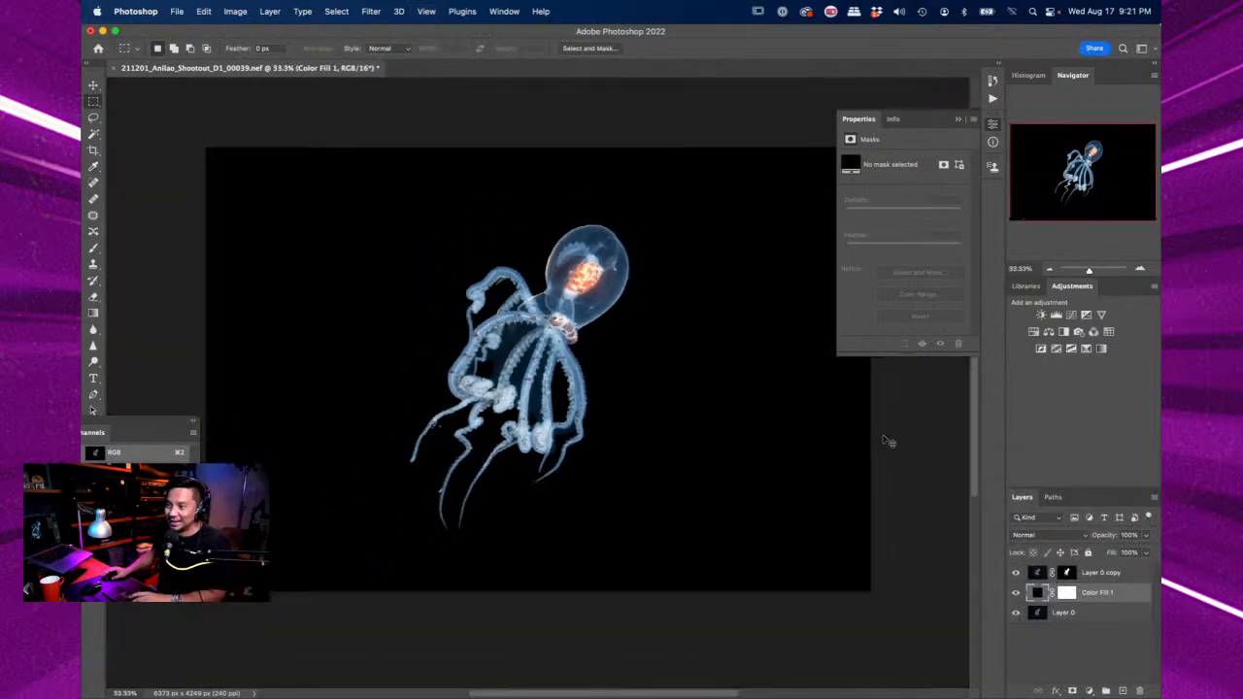
pyautogui.press('super+minus')
pyautogui.press('super+plus')
pyautogui.press('super+plus')
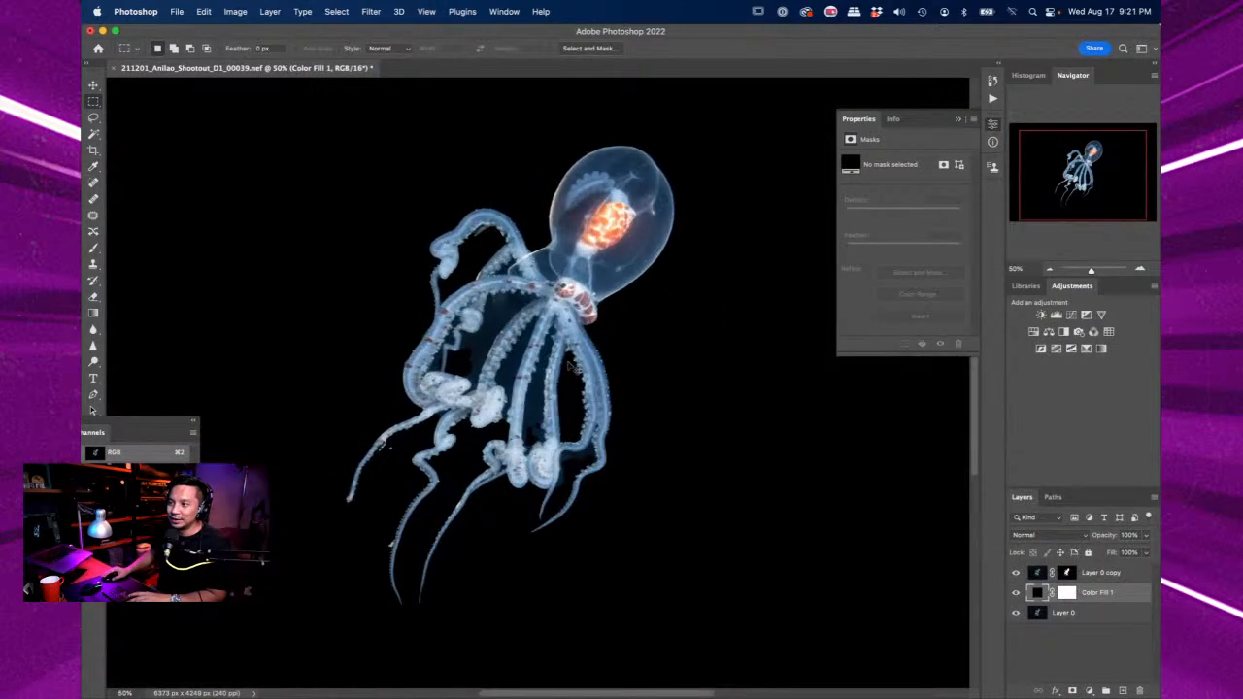
pyautogui.press('super+minus')
pyautogui.press('super+plus')
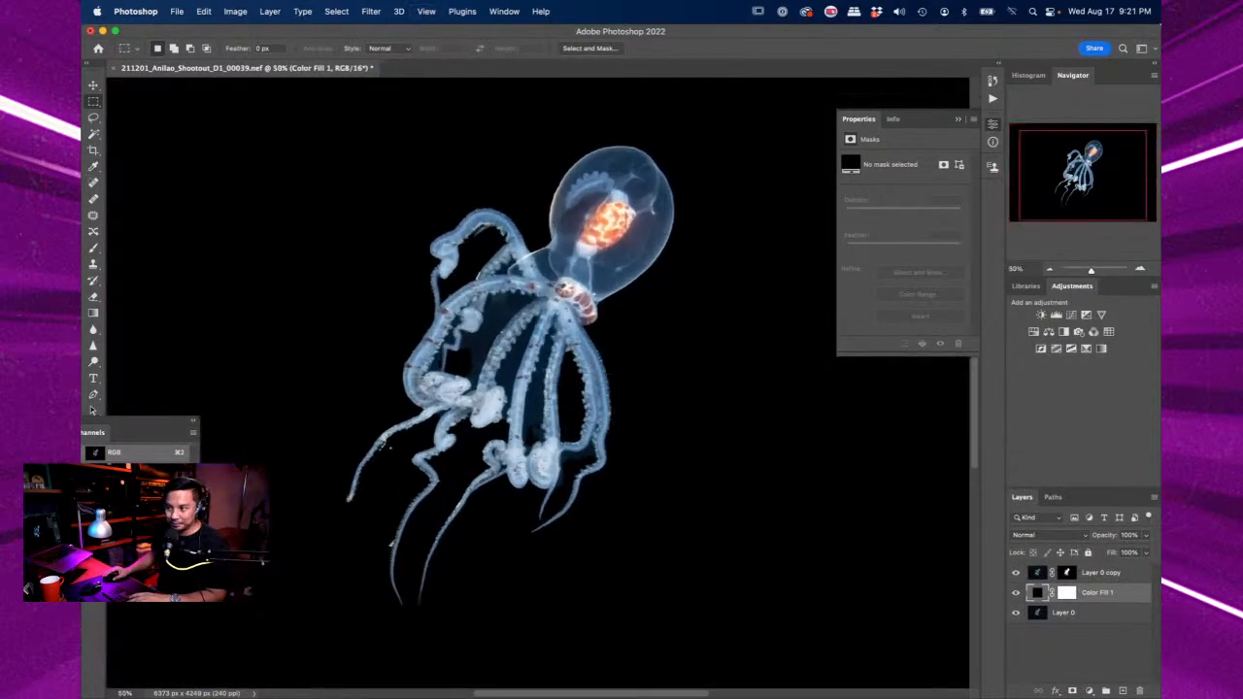
pyautogui.click(1016, 592)
pyautogui.click(1016, 592)
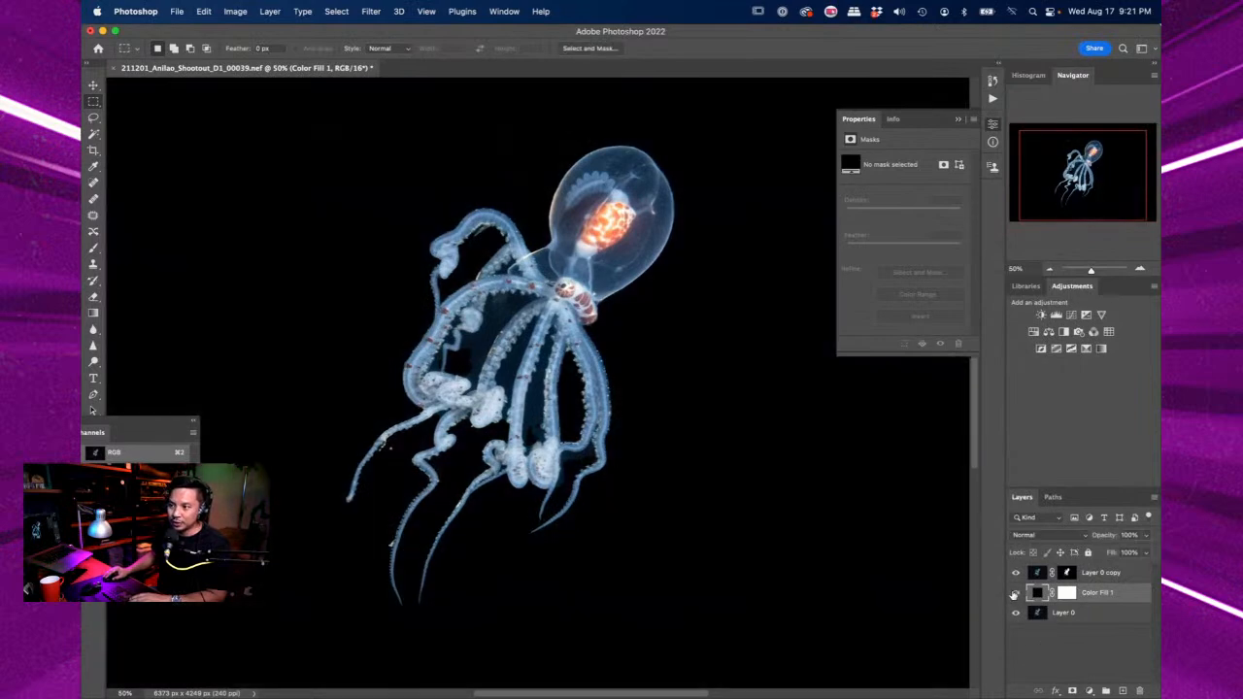
# - Load the Layer 0 copy mask as a selection and inspect its edges along the octopus's arms at 300%
pyautogui.scroll(10, 355, 378)
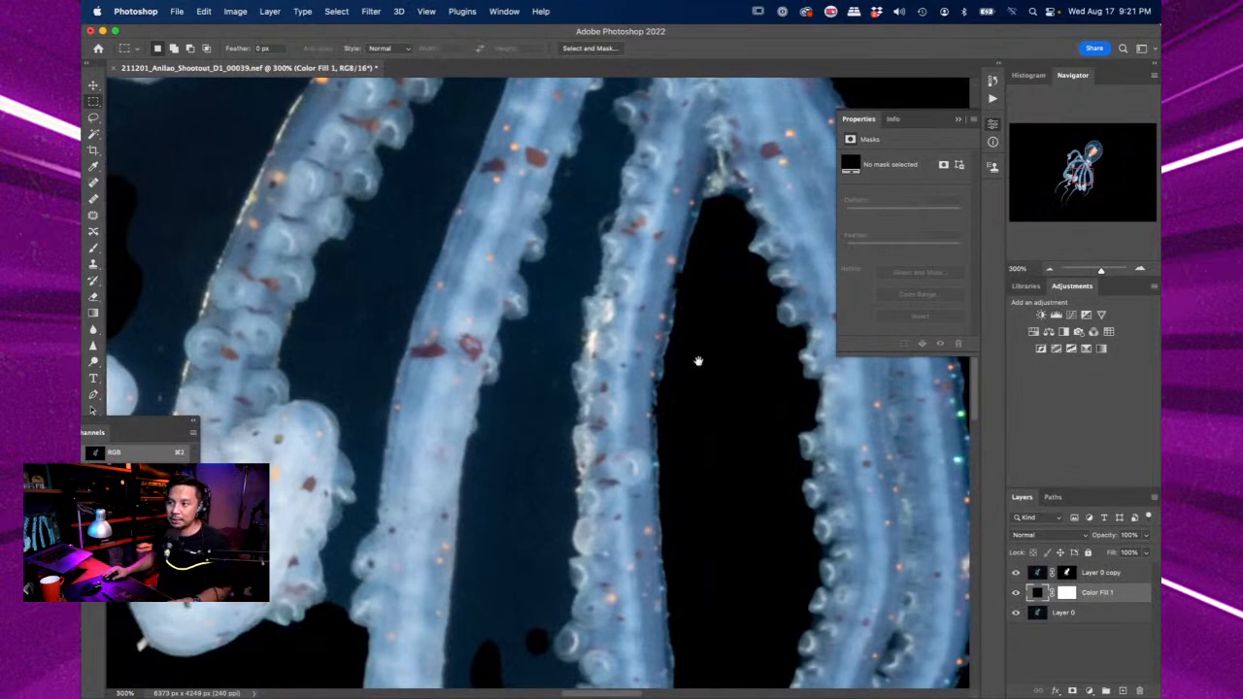
pyautogui.moveTo(697, 361); pyautogui.dragTo(569, 347)
pyautogui.keyDown('super'); pyautogui.click(1069, 576); pyautogui.keyUp('super')
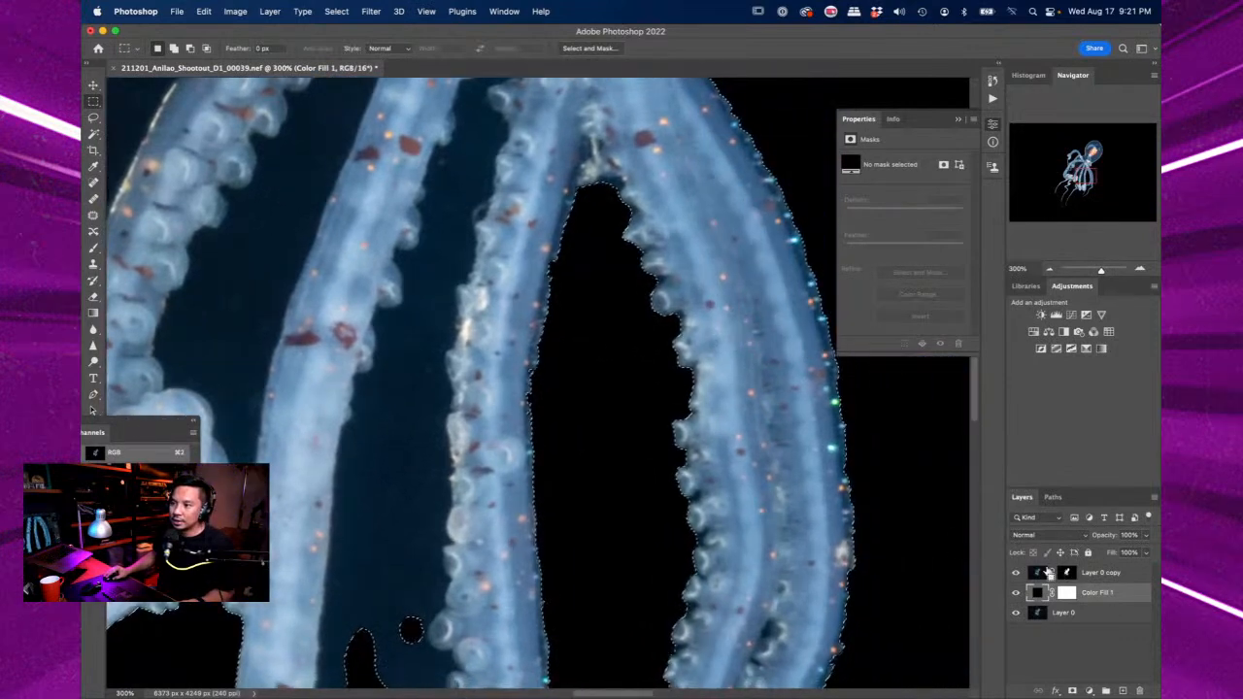
# - Check the leftover blue background enclosed between the arms and deselect the octopus selection
pyautogui.moveTo(396, 315); pyautogui.dragTo(608, 326)
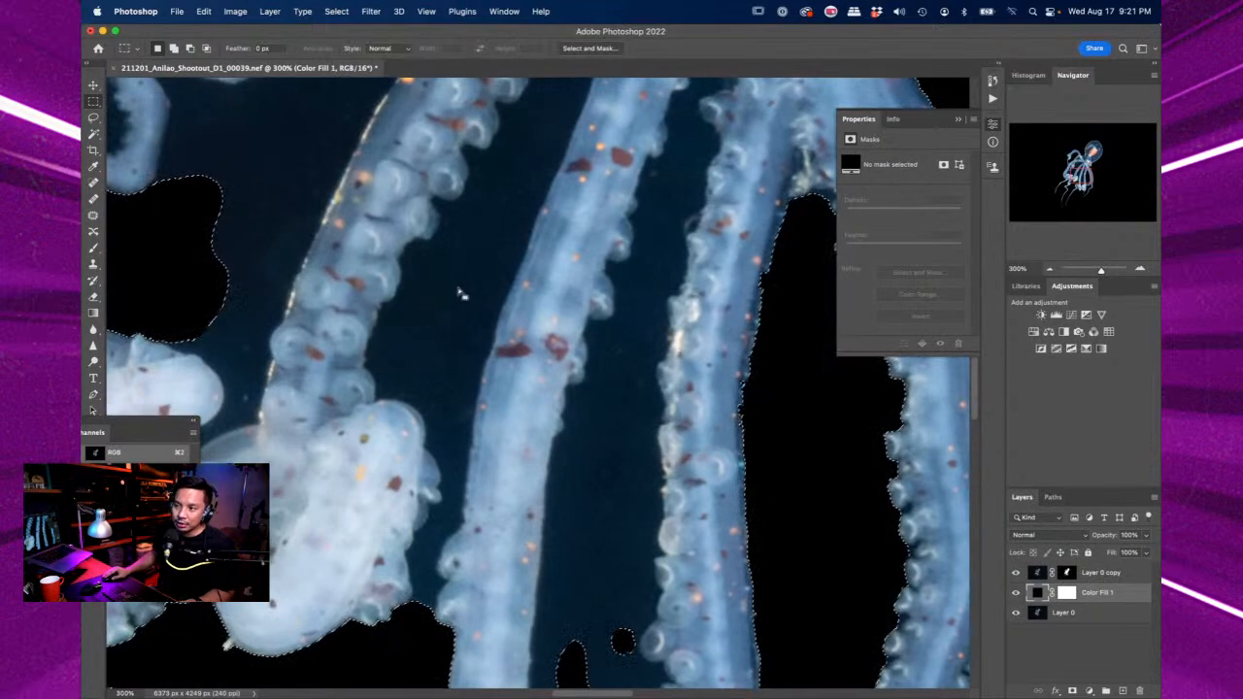
pyautogui.press('super+minus')
pyautogui.press('super+minus')
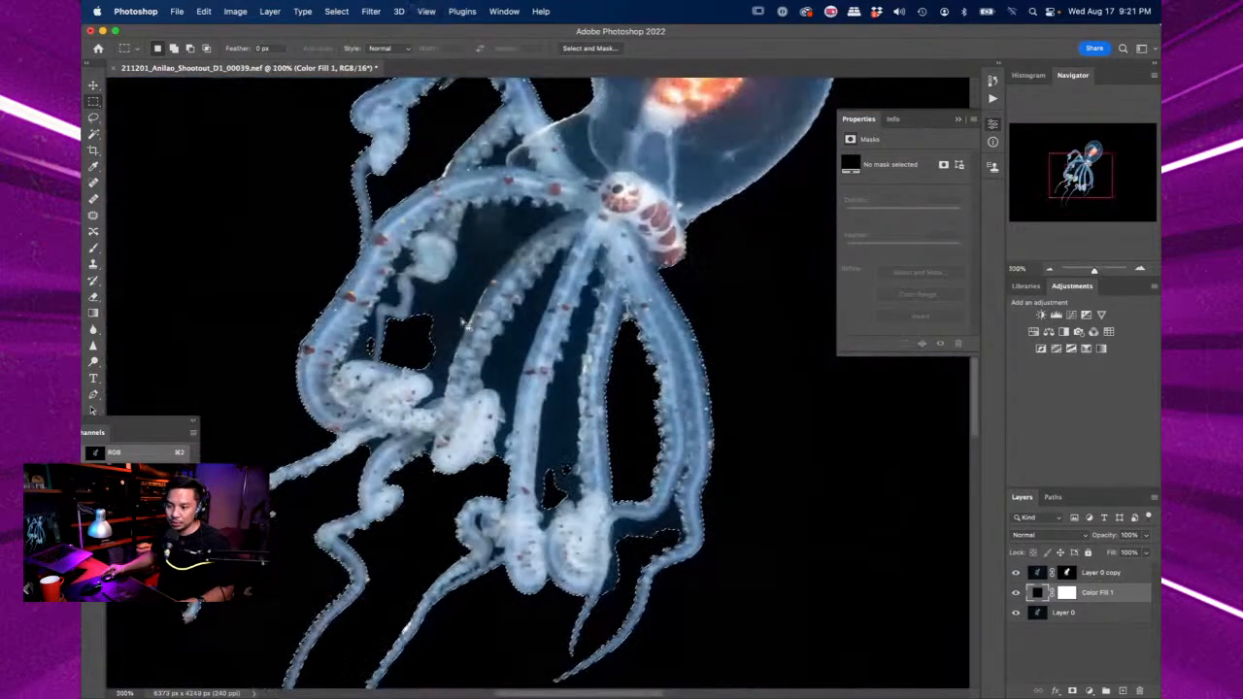
pyautogui.press('super+d')
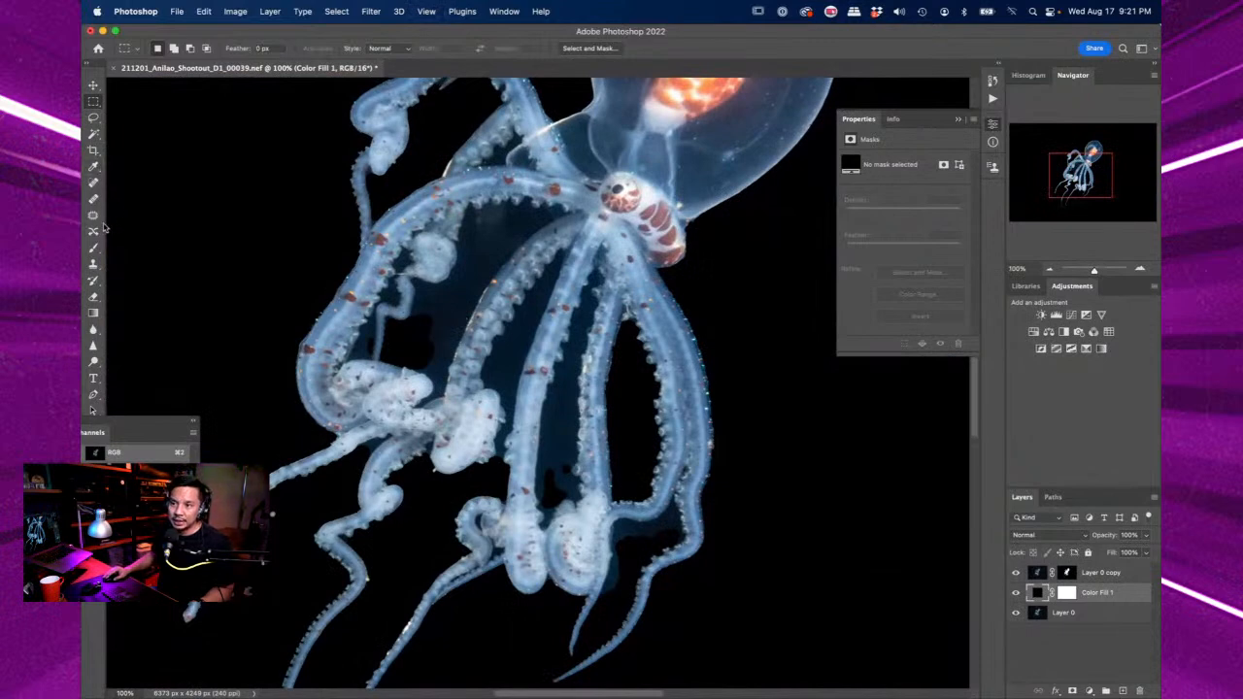
# - Select the leftover dark blue background between the arms on Layer 0 copy with the Magic Wand, hide it in the layer mask, and deselect
pyautogui.click(93, 135)
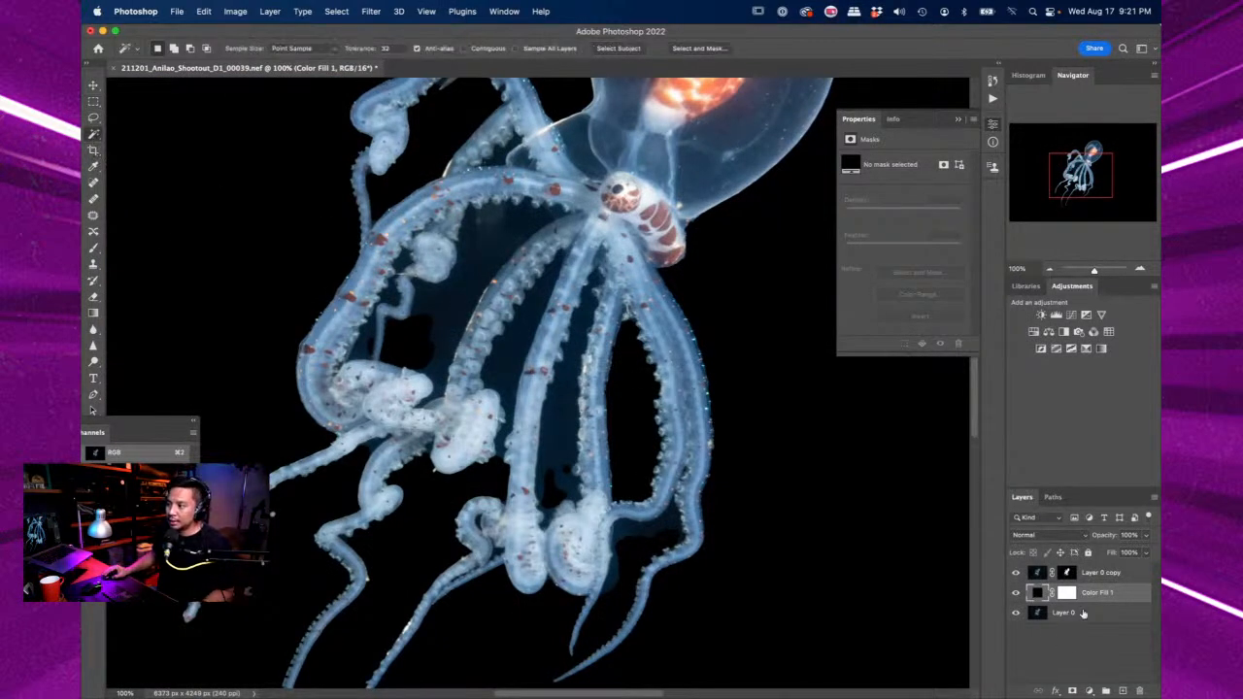
pyautogui.click(1045, 577)
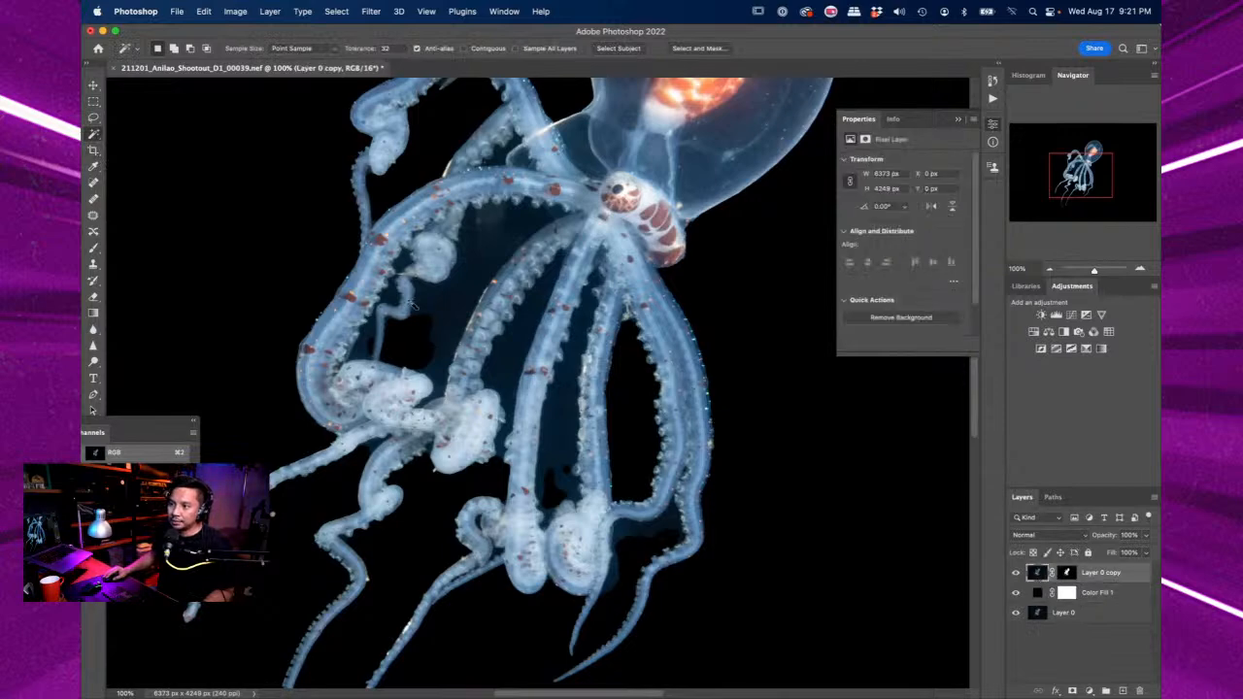
pyautogui.click(443, 311)
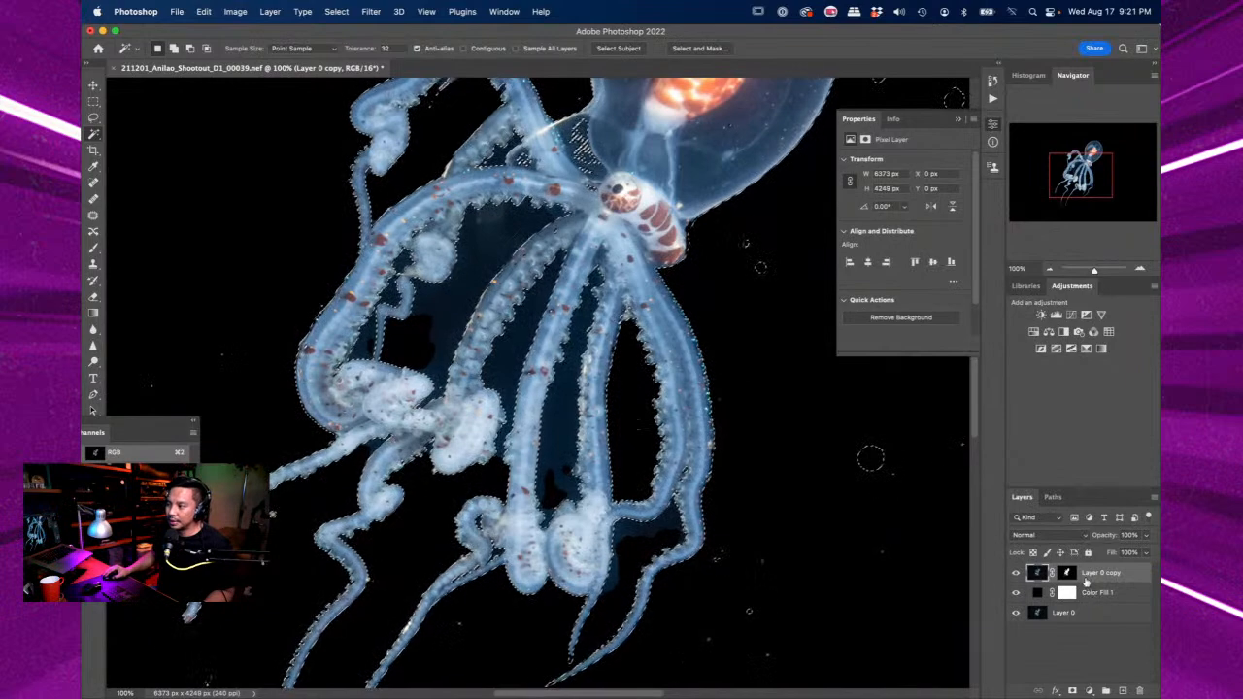
pyautogui.click(1067, 574)
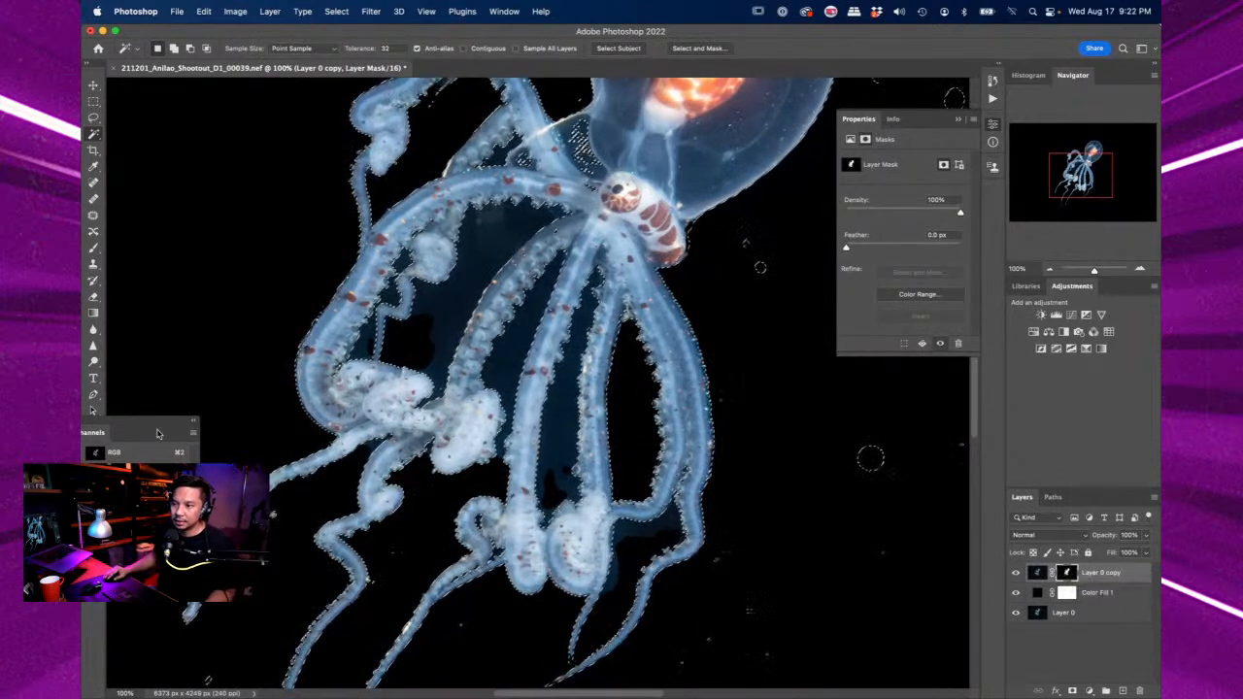
pyautogui.moveTo(160, 422); pyautogui.dragTo(224, 480)
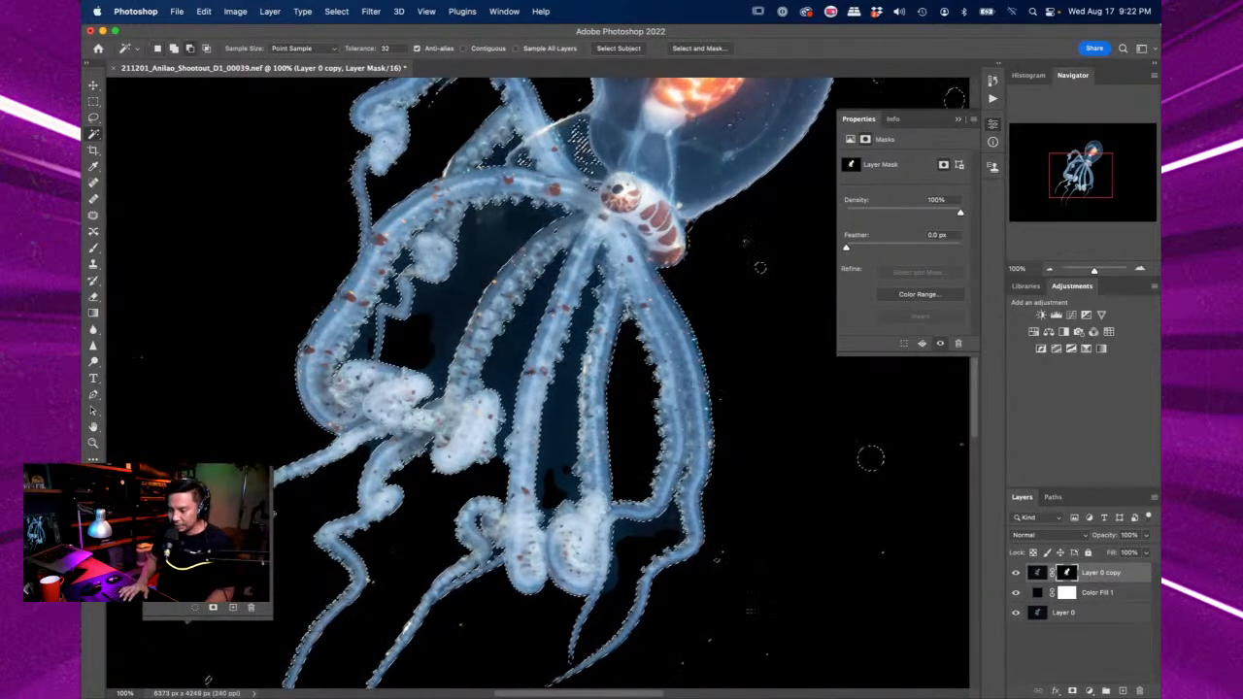
pyautogui.press('super+d')
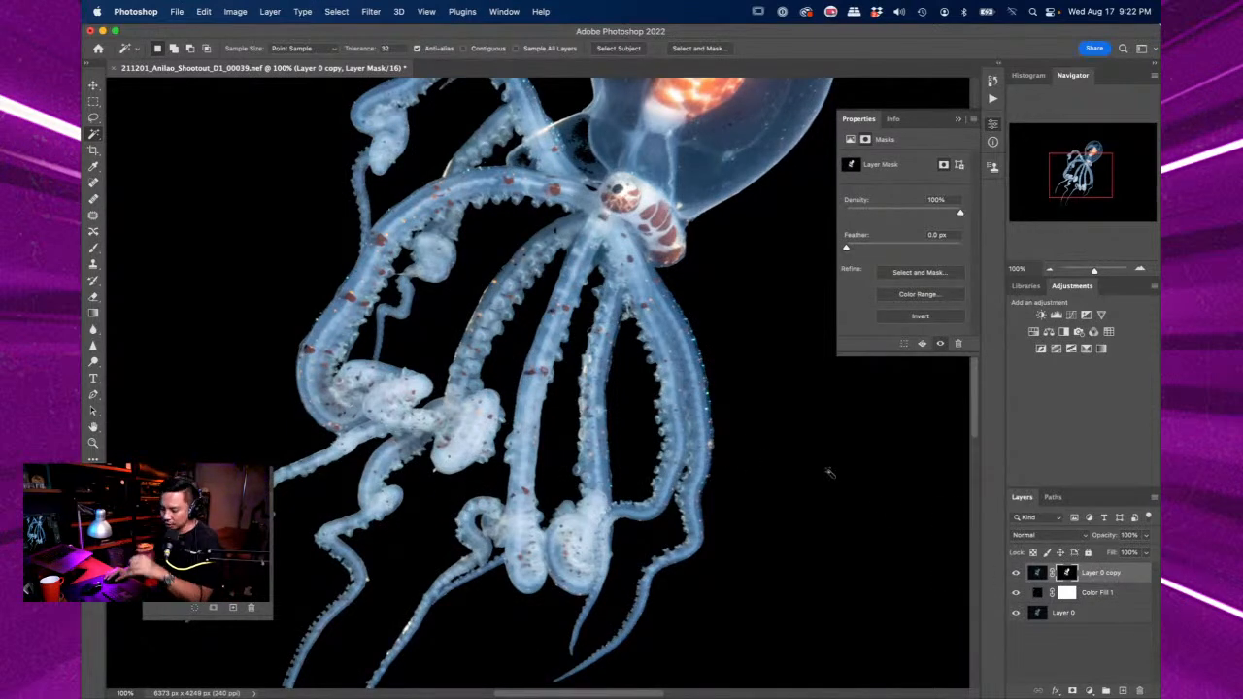
# - Examine the updated octopus cutout in full and at 300% for holes left by the masking
pyautogui.press('super+minus')
pyautogui.press('super+minus')
pyautogui.press('super+minus')
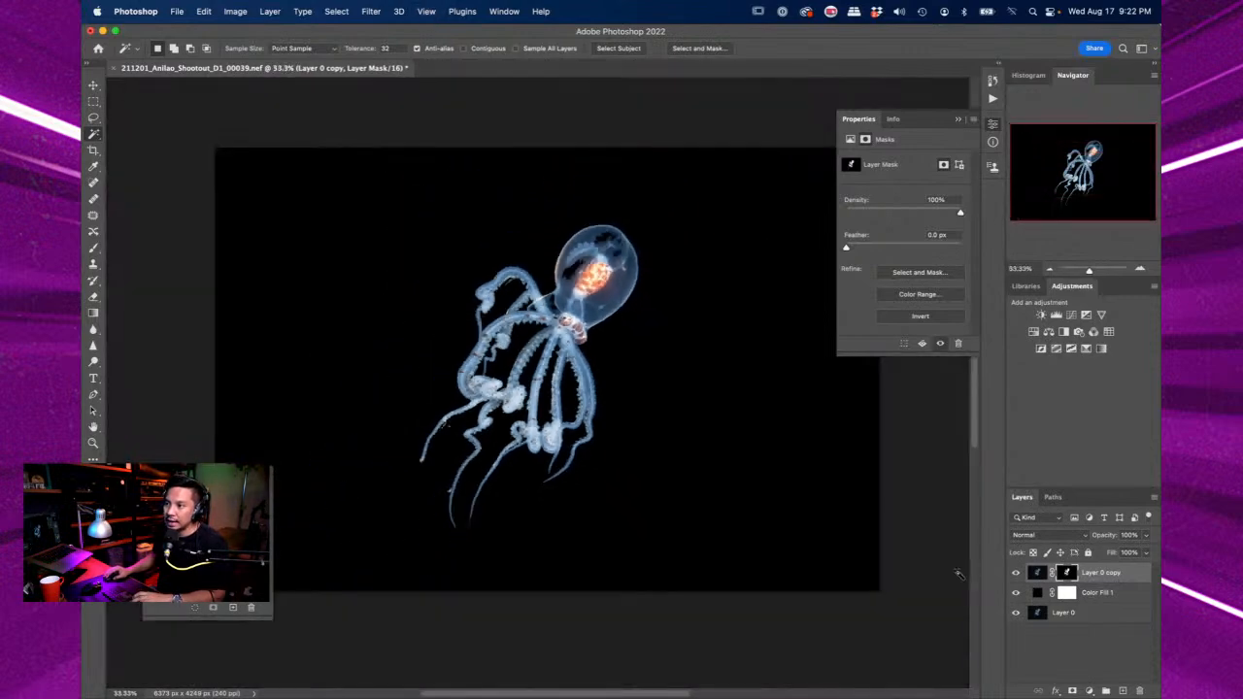
pyautogui.press('super+plus')
pyautogui.press('super+plus')
pyautogui.press('super+plus')
pyautogui.press('super+plus')
pyautogui.press('super+plus')
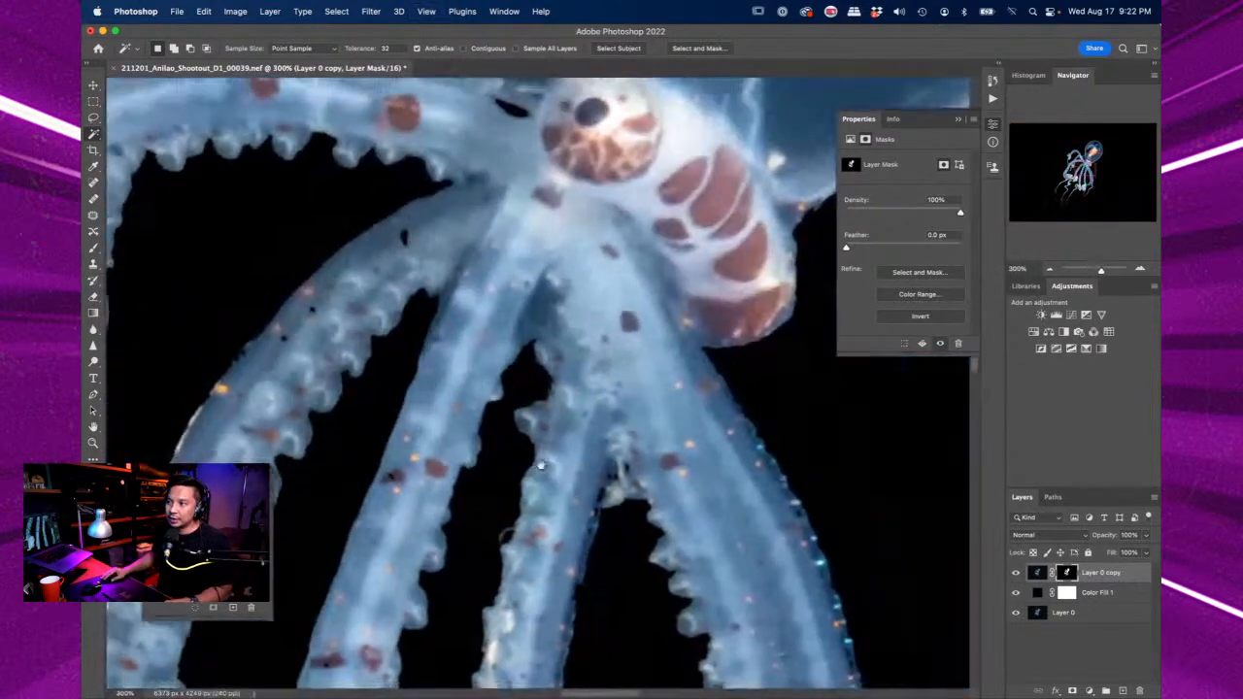
# - Restore the large hole beside the orange organ in the head by painting on Layer 0 copy's mask with a 700 px soft brush
pyautogui.moveTo(694, 165); pyautogui.dragTo(611, 386)
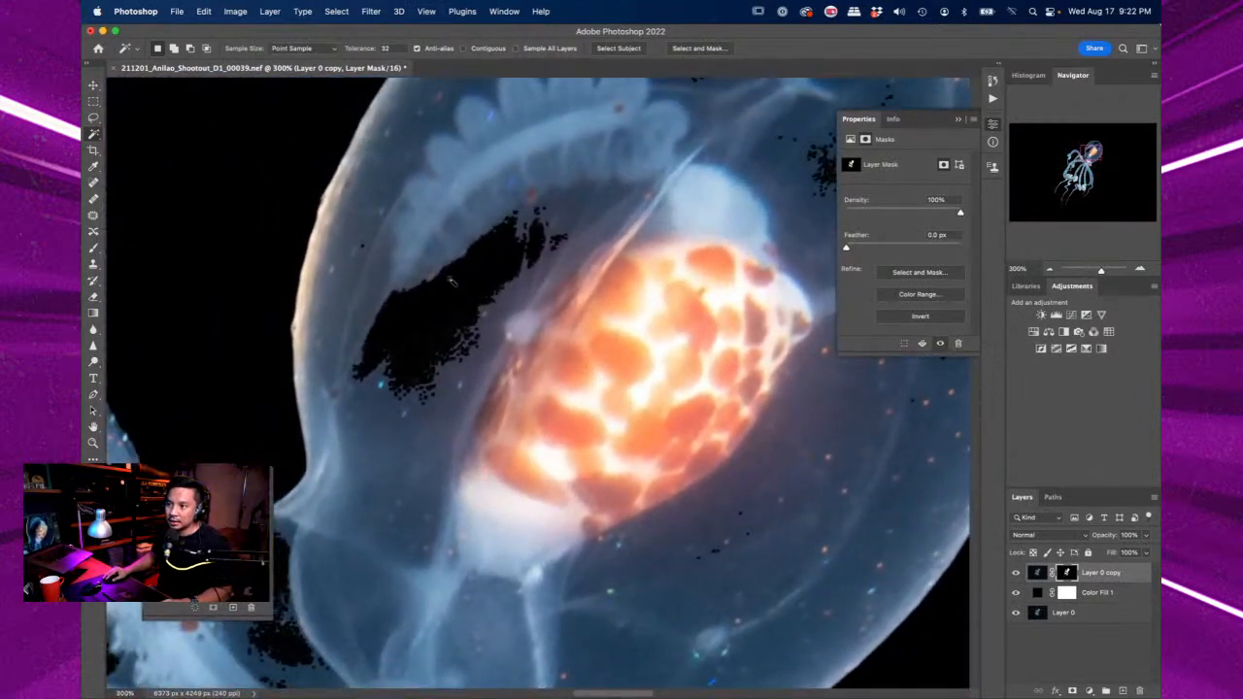
pyautogui.press('b')
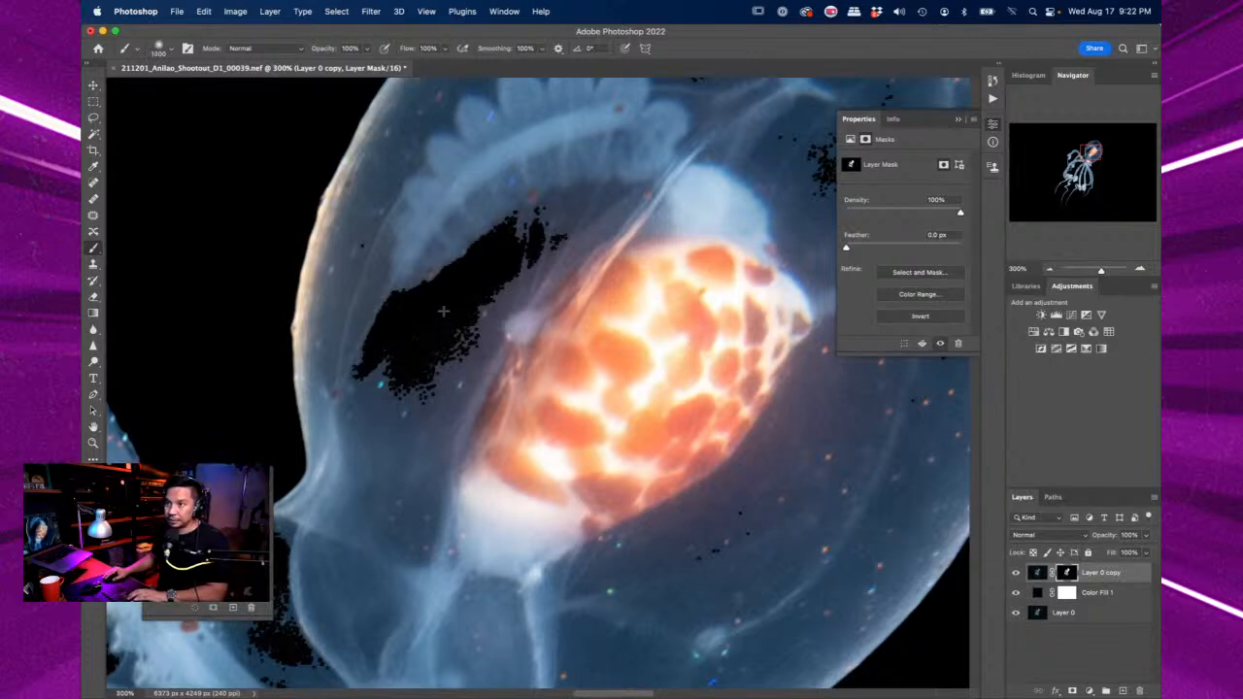
pyautogui.press('[')
pyautogui.press('[')
pyautogui.click(438, 326)
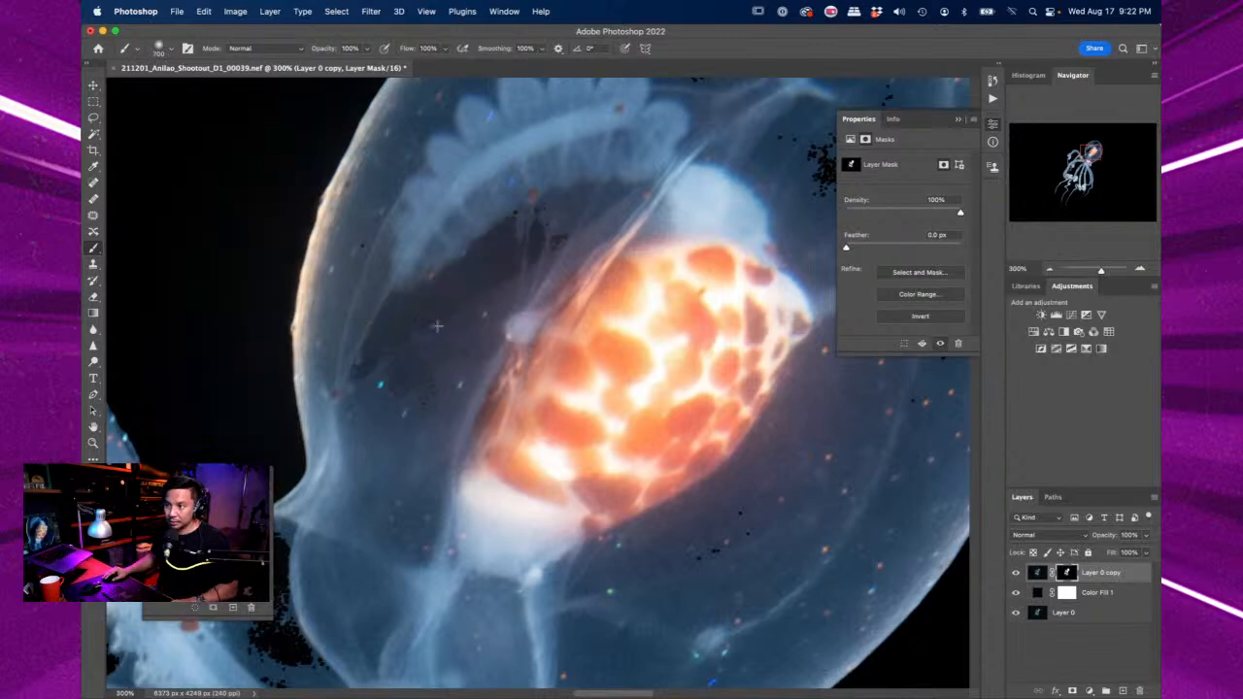
pyautogui.click(465, 273)
pyautogui.click(390, 361)
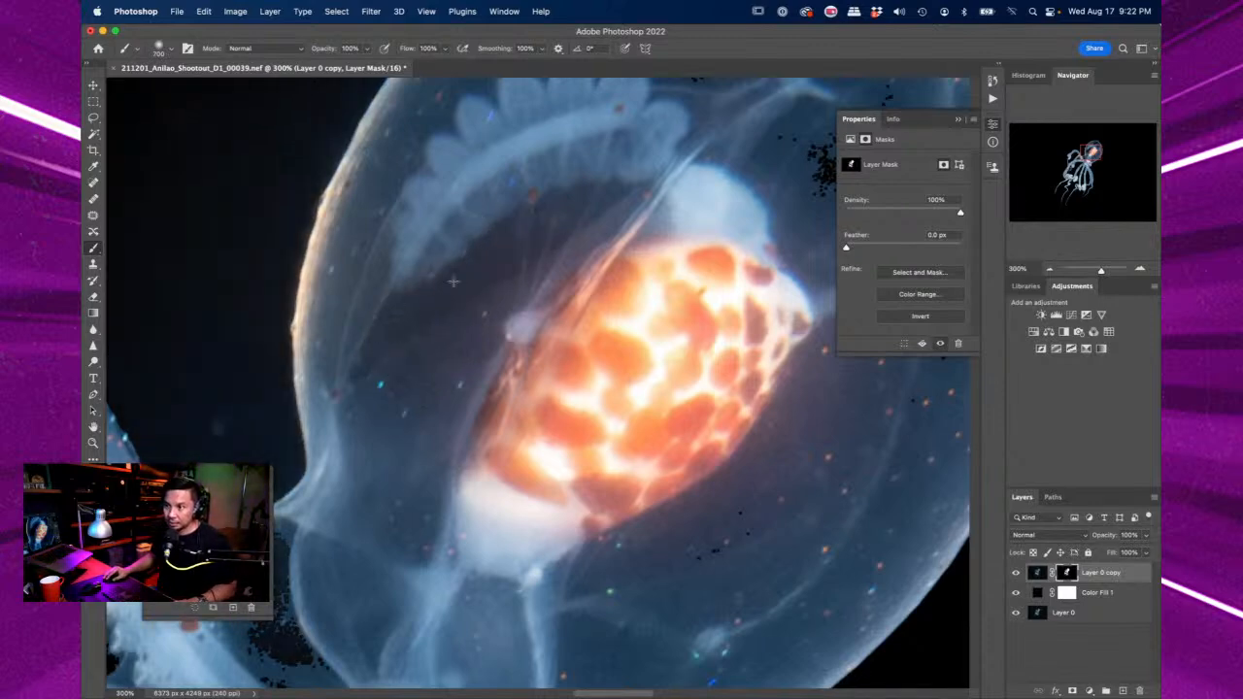
# - Paint the speckled holes in the upper and outer parts of the transparent head back in on the mask, and reduce the brush to 125 px
pyautogui.moveTo(662, 222); pyautogui.dragTo(492, 306)
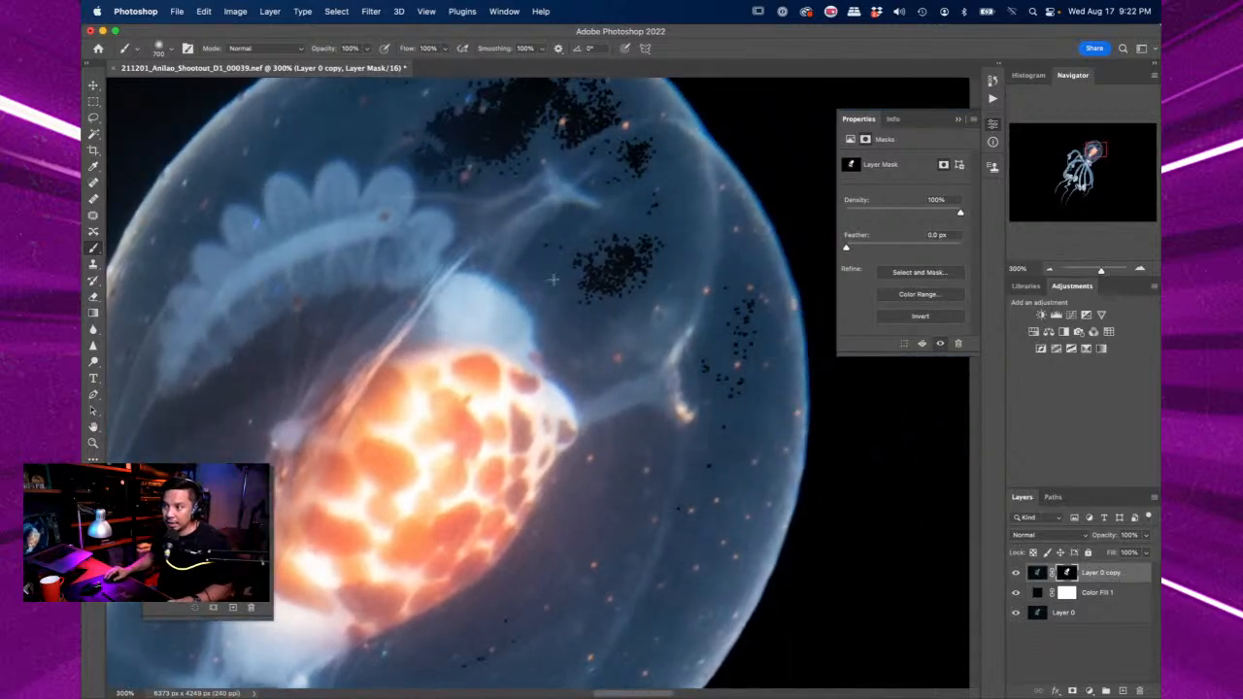
pyautogui.moveTo(552, 280); pyautogui.dragTo(472, 348)
pyautogui.click(519, 355)
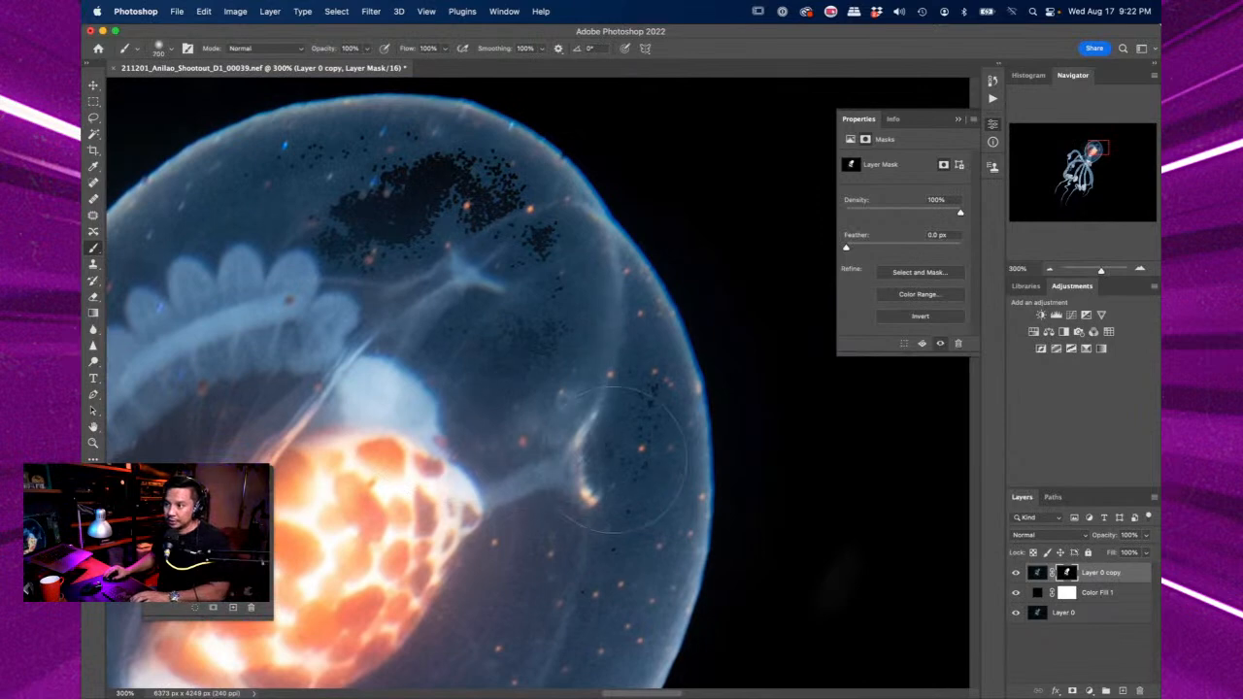
pyautogui.moveTo(614, 460)
pyautogui.mouseDown()
pyautogui.moveTo(602, 419)
pyautogui.moveTo(475, 265)
pyautogui.moveTo(425, 249)
pyautogui.moveTo(346, 256)
pyautogui.moveTo(400, 222)
pyautogui.moveTo(482, 235)
pyautogui.moveTo(509, 263)
pyautogui.moveTo(400, 212)
pyautogui.moveTo(383, 224)
pyautogui.moveTo(452, 220)
pyautogui.moveTo(307, 219)
pyautogui.moveTo(408, 216)
pyautogui.moveTo(377, 219)
pyautogui.moveTo(393, 179)
pyautogui.moveTo(369, 202)
pyautogui.mouseUp()
pyautogui.press('[')
pyautogui.press('[')
pyautogui.press('[')
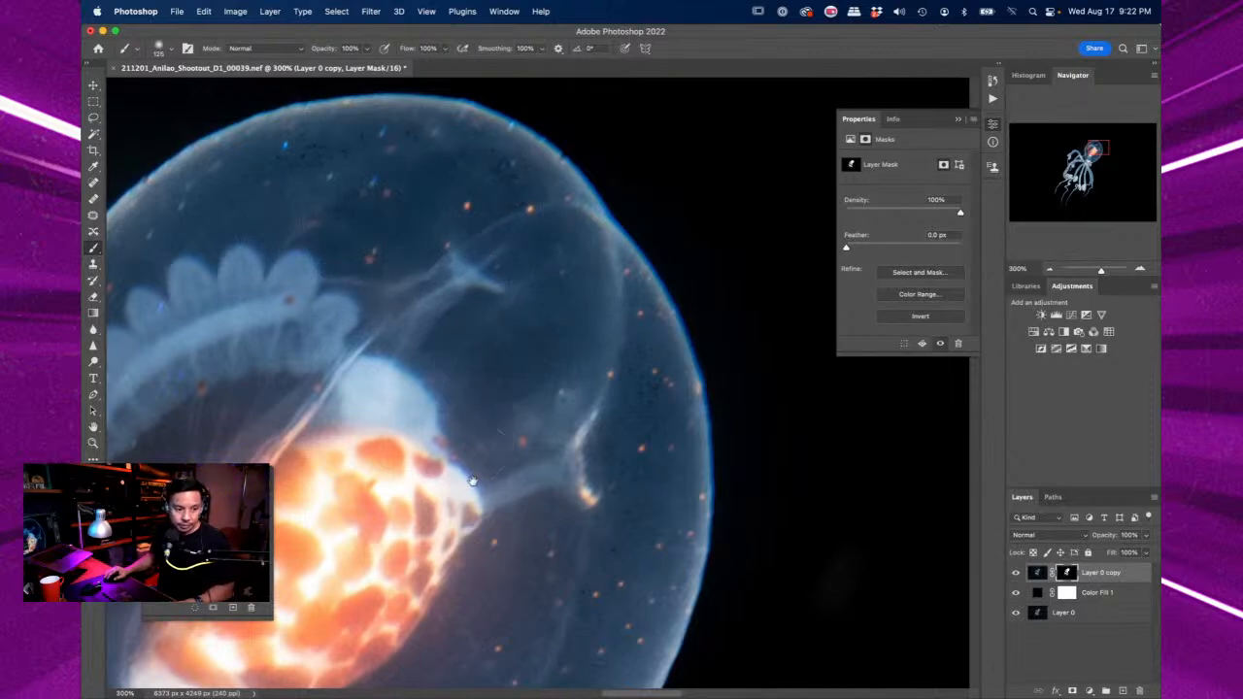
# - Inspect the mask at 300% from the lower head down along the arms for remaining holes
pyautogui.scroll(-10, 472, 481)
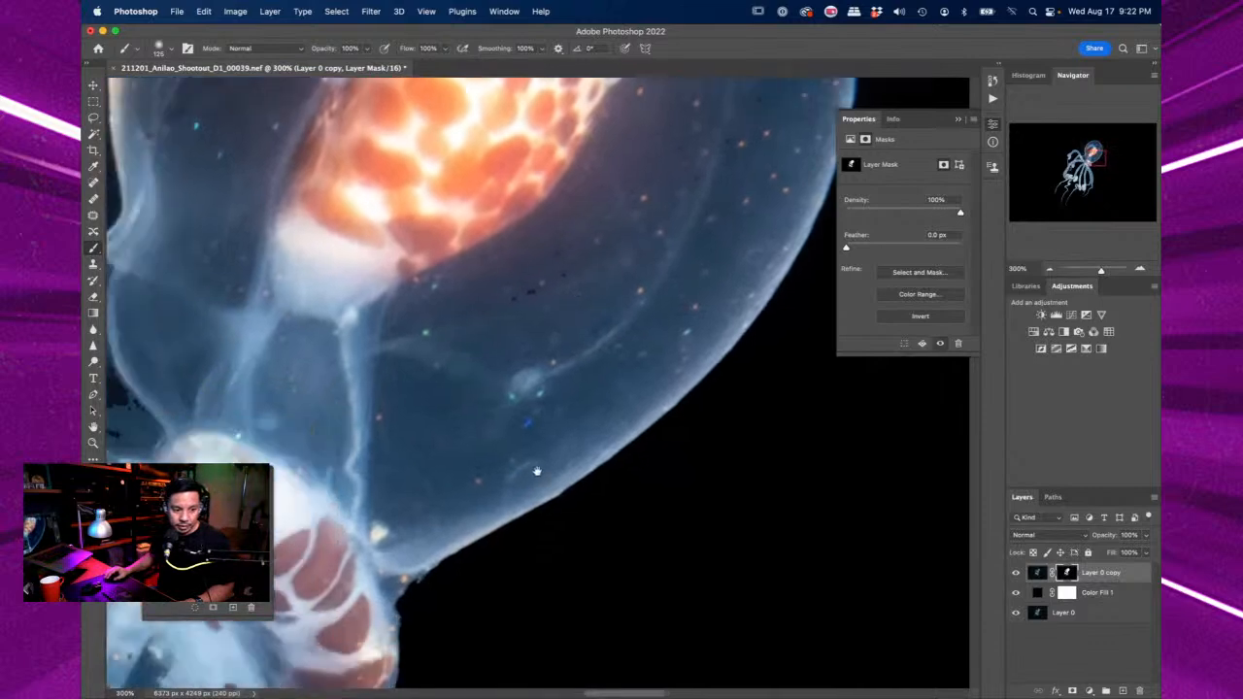
pyautogui.moveTo(536, 471); pyautogui.dragTo(581, 419)
pyautogui.scroll(-8, 553, 460)
pyautogui.hscroll(-8, 553, 460)
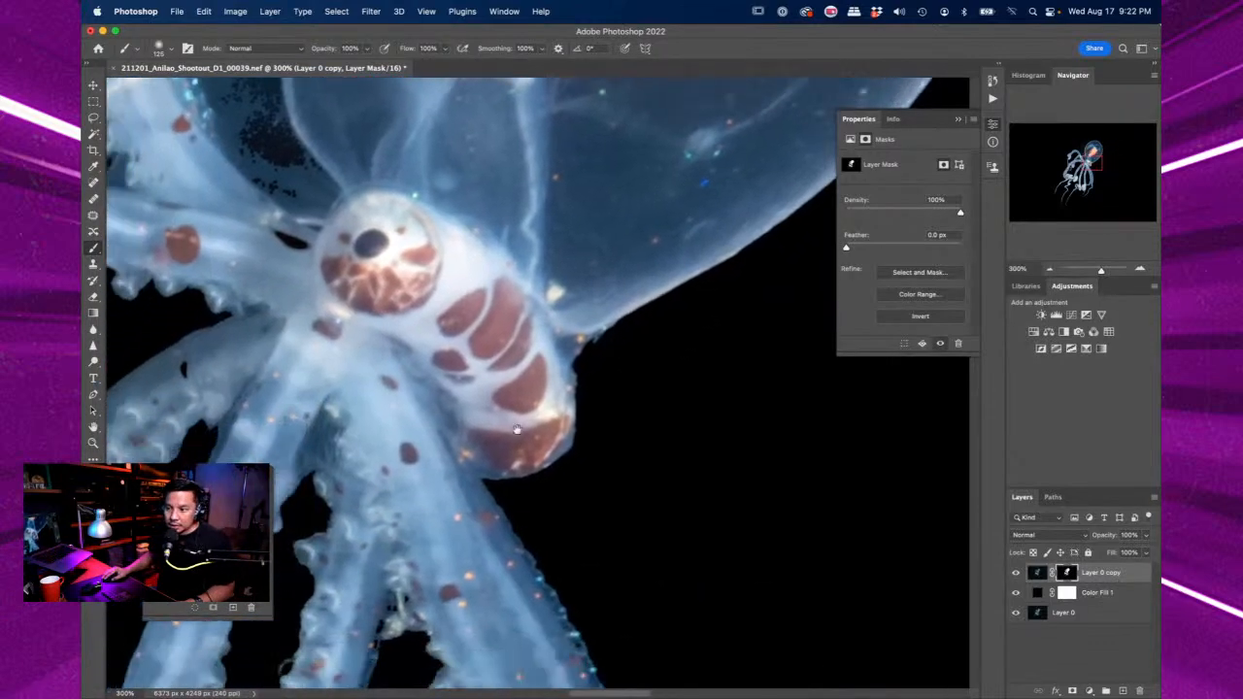
pyautogui.scroll(-2, 551, 522)
pyautogui.hscroll(-2, 551, 523)
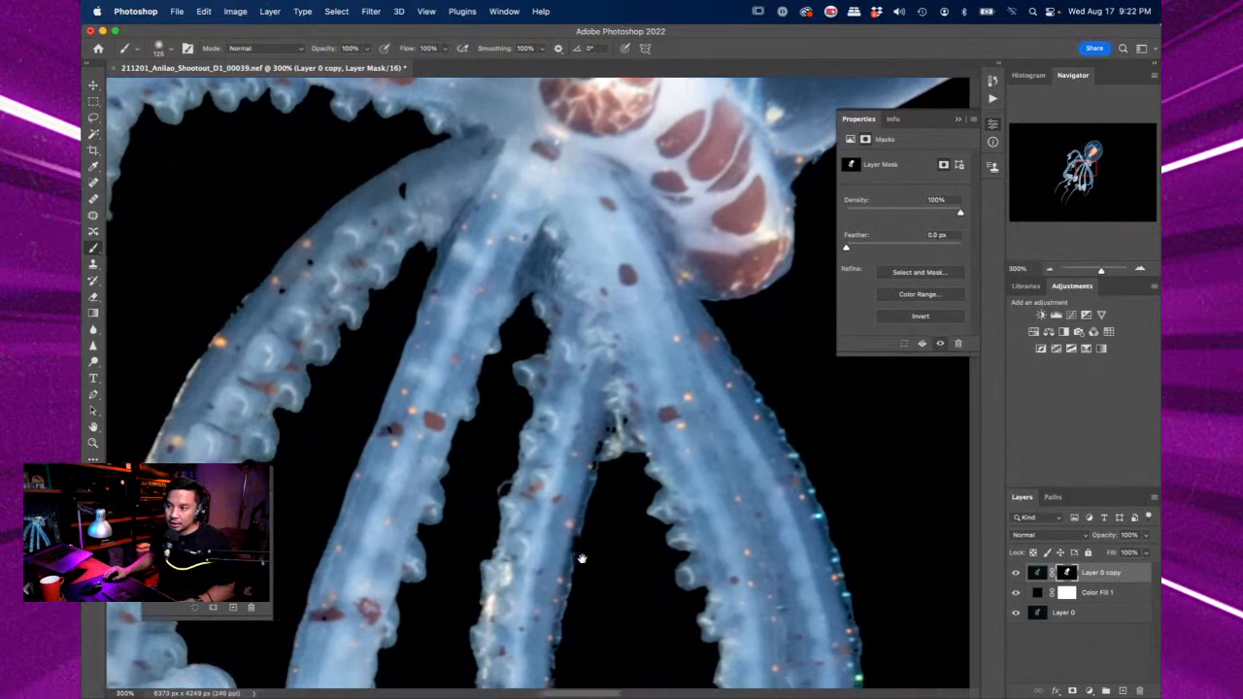
pyautogui.moveTo(582, 558); pyautogui.dragTo(854, 510)
pyautogui.moveTo(294, 346); pyautogui.dragTo(457, 378)
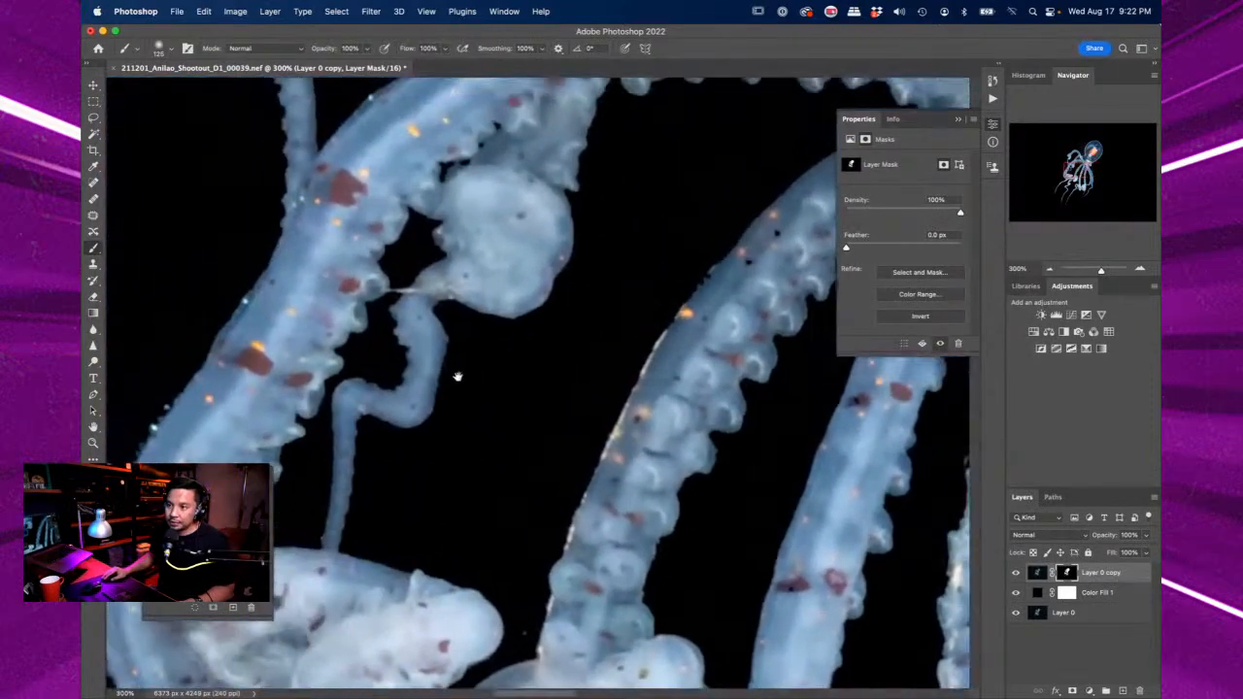
pyautogui.moveTo(525, 233); pyautogui.dragTo(284, 441)
pyautogui.moveTo(789, 152); pyautogui.dragTo(404, 387)
# - Restore the speckled holes in the membrane beside the eye and in the small gap by the arm on Layer 0 copy's mask with a smaller brush
pyautogui.moveTo(667, 215); pyautogui.dragTo(688, 160)
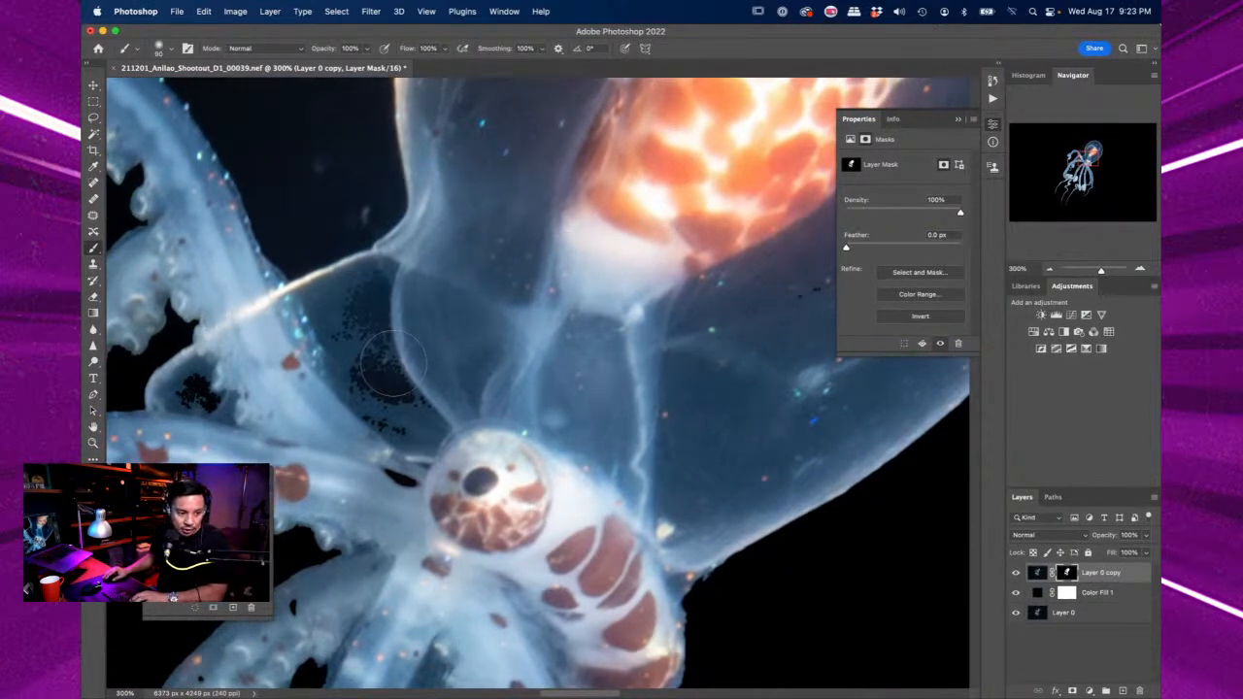
pyautogui.moveTo(378, 377); pyautogui.dragTo(401, 399)
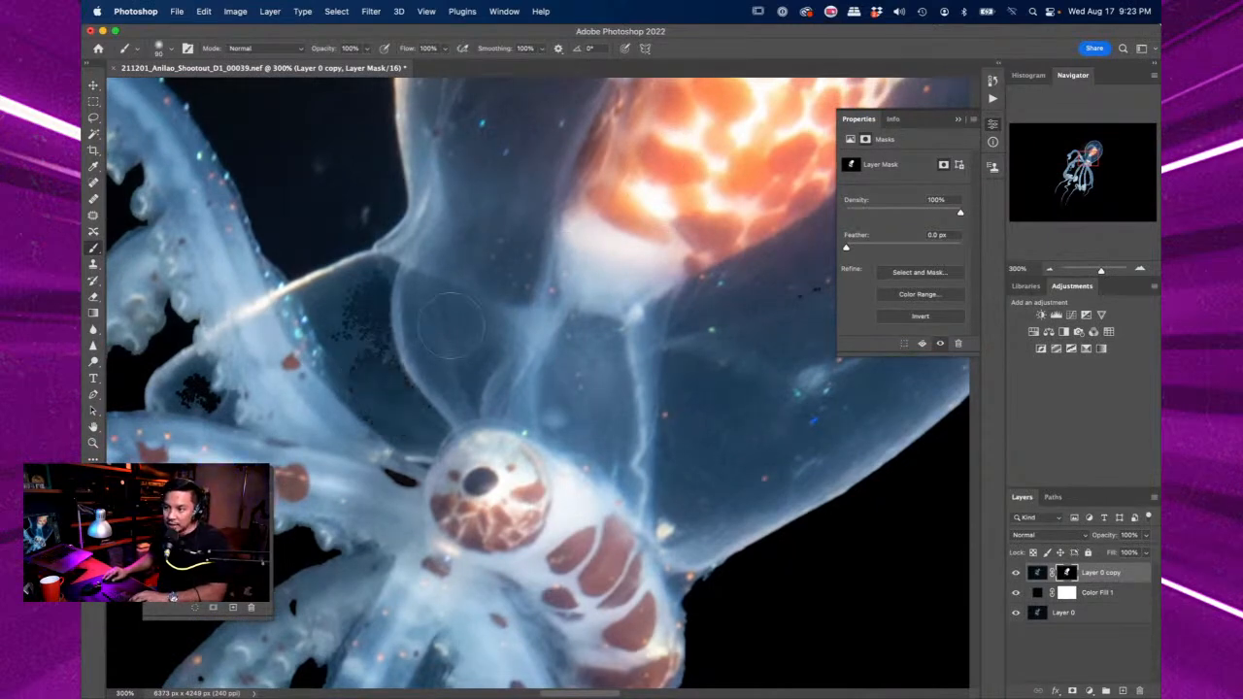
pyautogui.moveTo(452, 325)
pyautogui.mouseDown()
pyautogui.moveTo(390, 412)
pyautogui.moveTo(368, 308)
pyautogui.moveTo(387, 290)
pyautogui.moveTo(350, 335)
pyautogui.mouseUp()
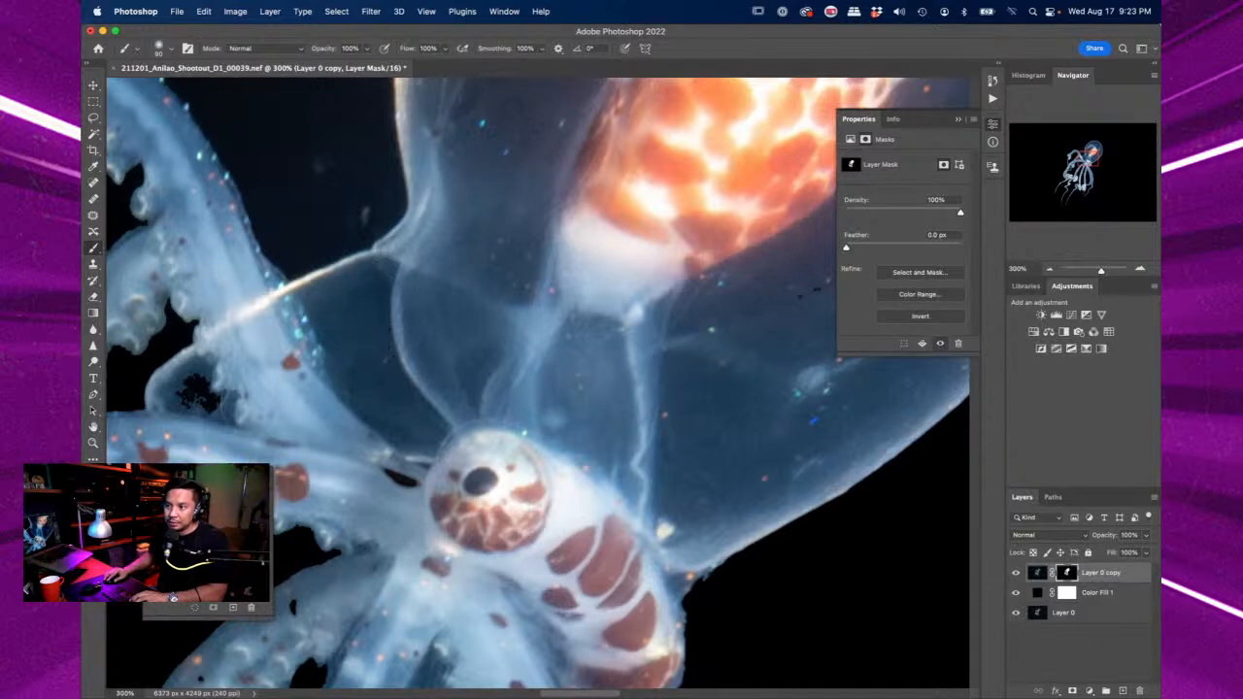
pyautogui.moveTo(206, 396); pyautogui.dragTo(199, 393)
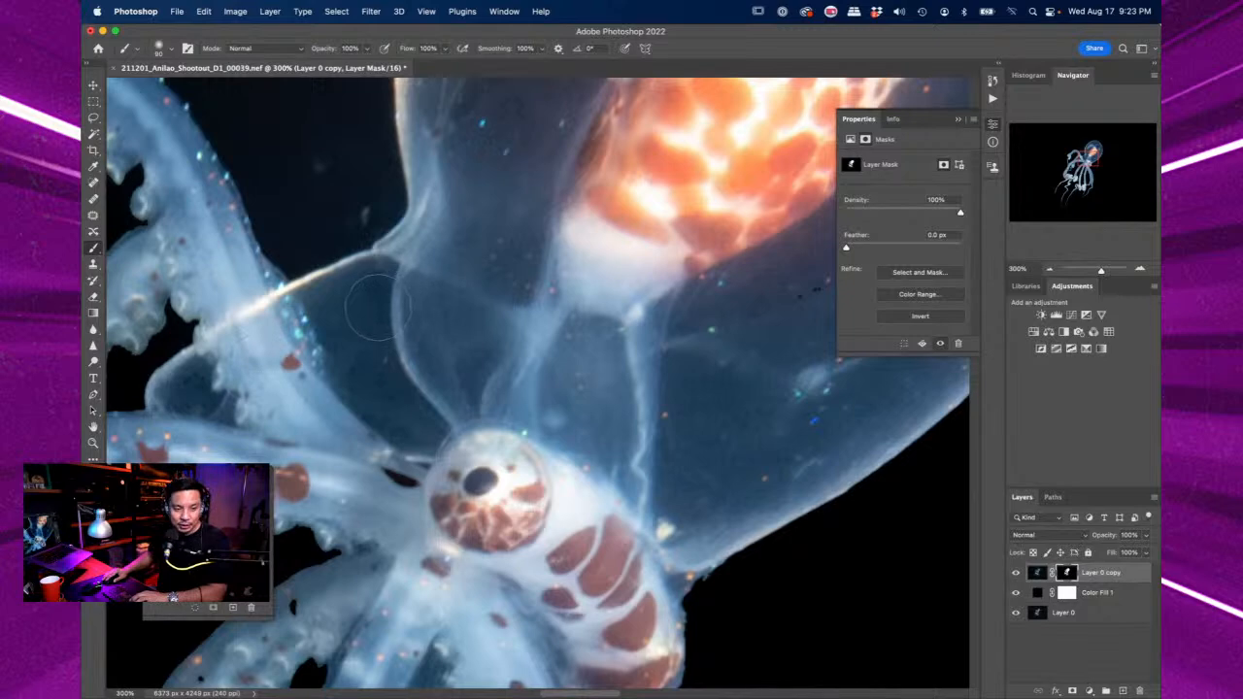
# - Review the restored head and the curled arms, and add a new blank layer above Layer 0 copy
pyautogui.hscroll(5, 680, 437)
pyautogui.scroll(3, 680, 437)
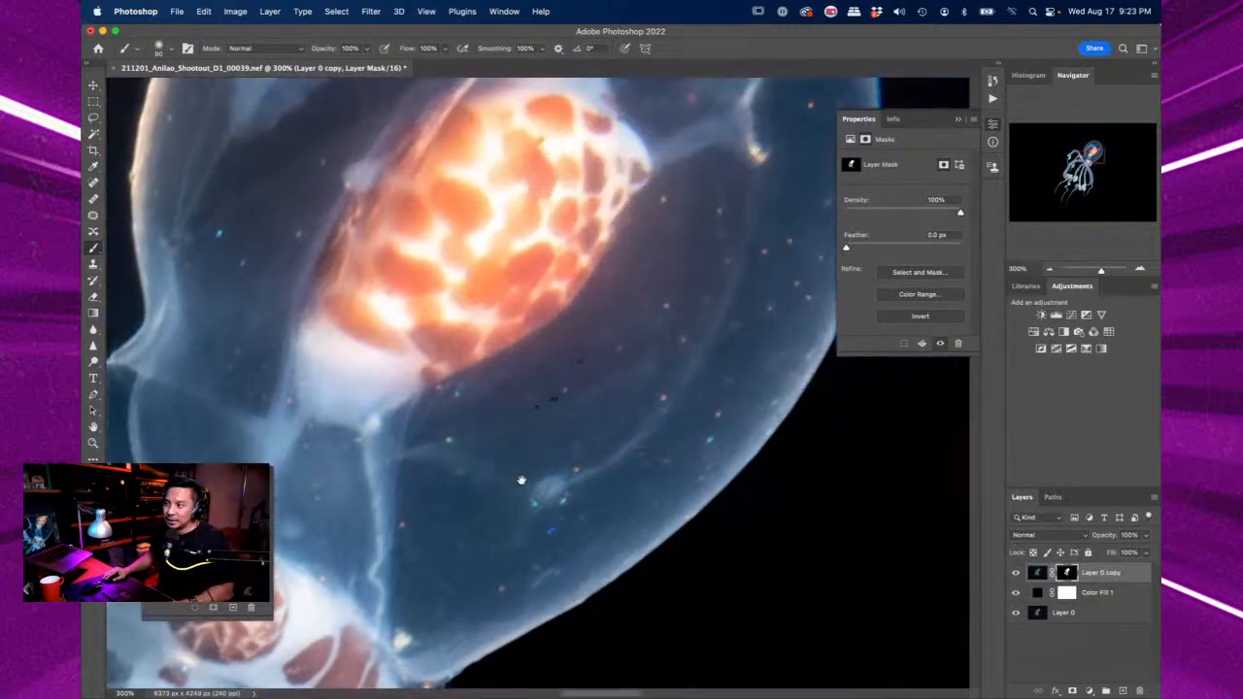
pyautogui.scroll(-2, 543, 398)
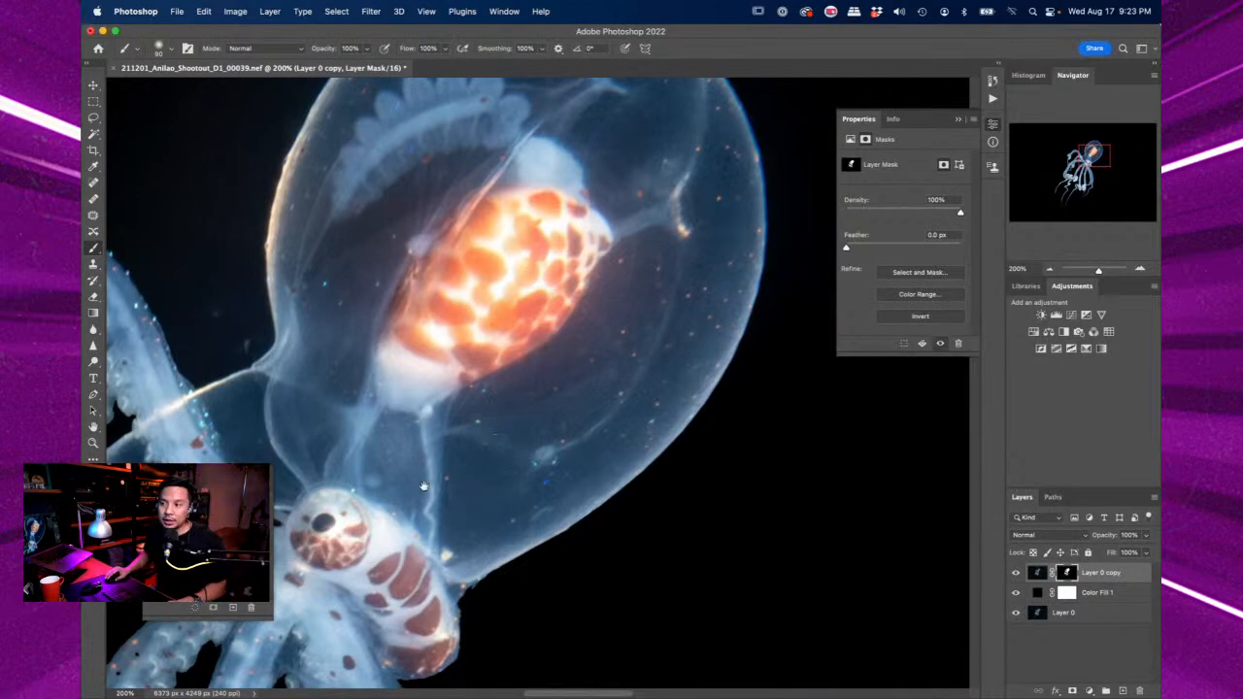
pyautogui.moveTo(424, 487)
pyautogui.mouseDown()
pyautogui.moveTo(606, 336)
pyautogui.moveTo(680, 299)
pyautogui.mouseUp()
pyautogui.moveTo(674, 351)
pyautogui.mouseDown()
pyautogui.moveTo(525, 311)
pyautogui.moveTo(490, 282)
pyautogui.moveTo(312, 257)
pyautogui.moveTo(392, 453)
pyautogui.mouseUp()
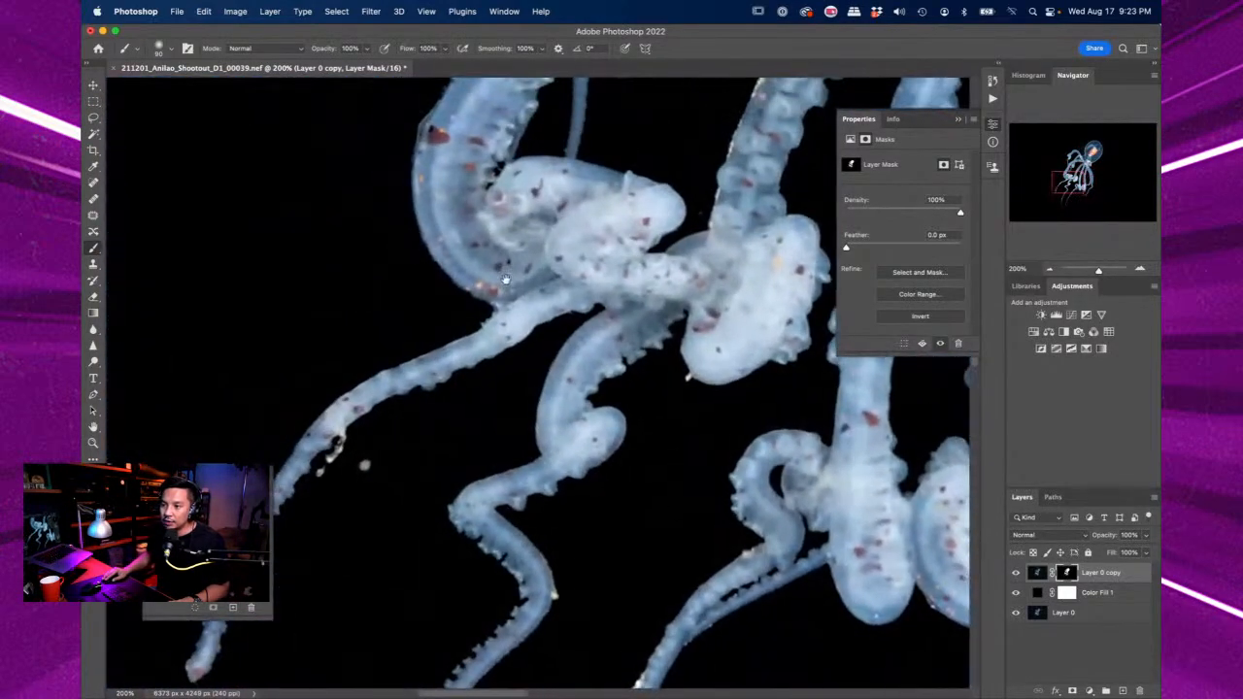
pyautogui.click(1037, 575)
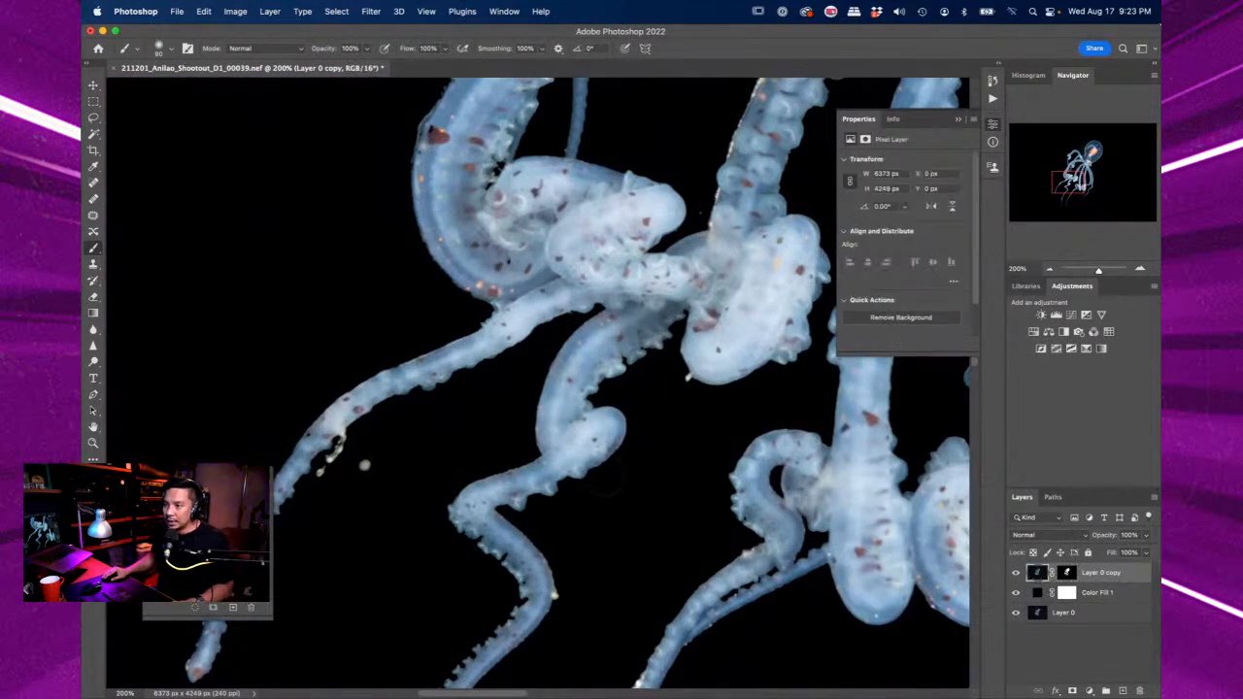
pyautogui.click(1124, 692)
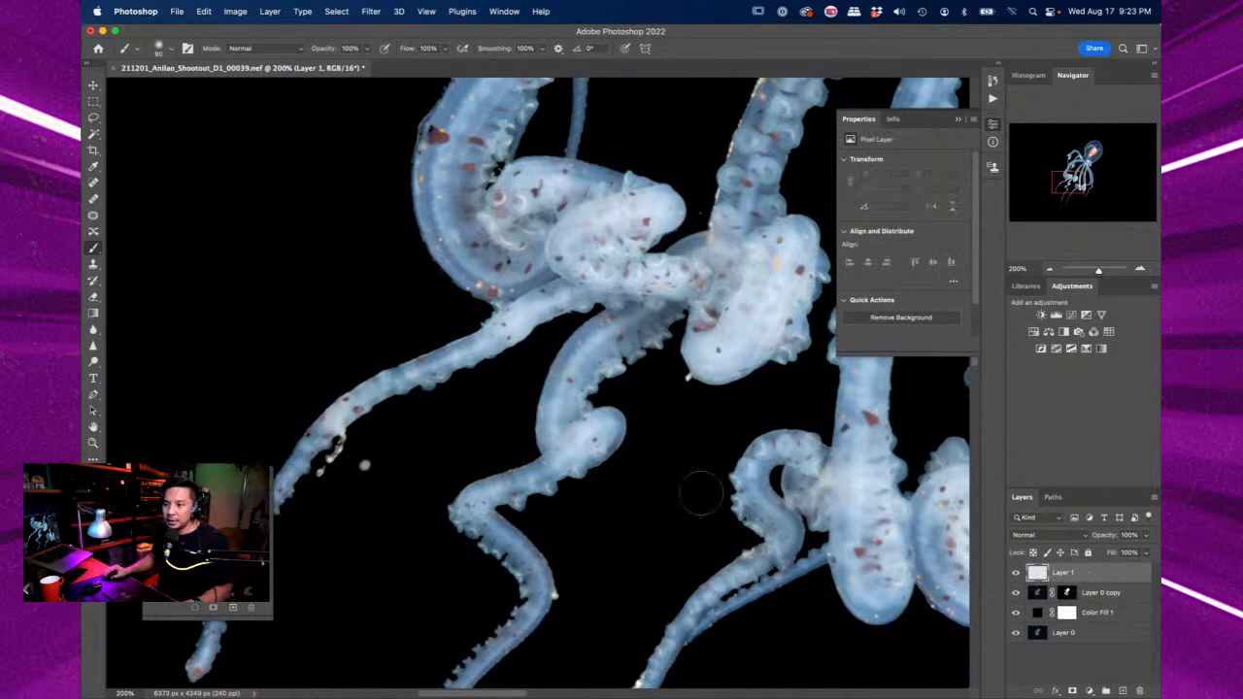
# - Remove the stray particle beside the thin outer arm on Layer 1 using the Content-Aware Spot Healing Brush with Sample All Layers
pyautogui.click(93, 183)
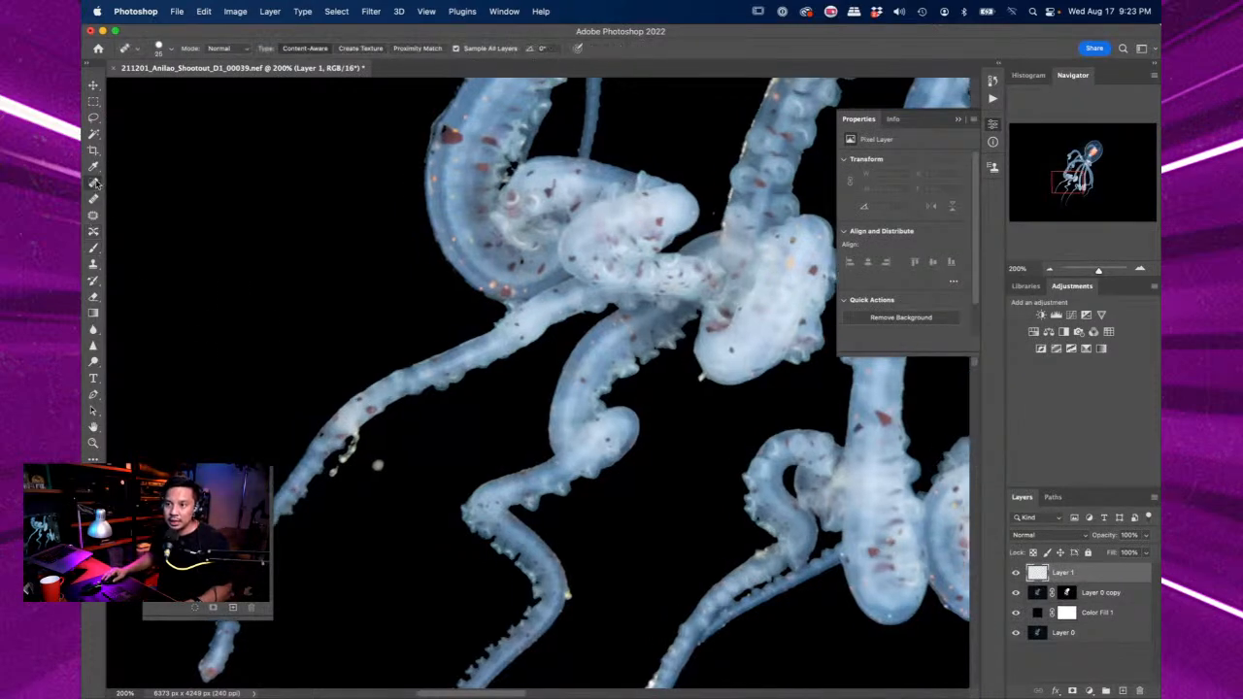
pyautogui.press('super+plus')
pyautogui.press('super+plus')
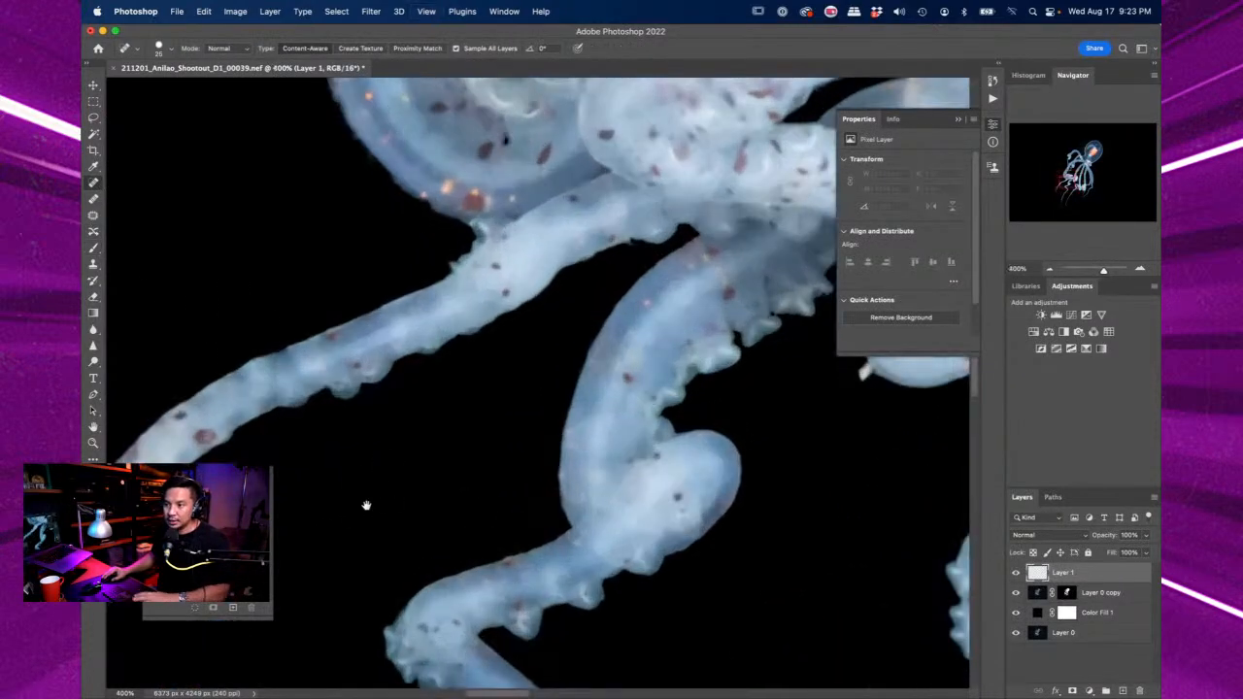
pyautogui.moveTo(365, 505); pyautogui.dragTo(626, 380)
pyautogui.click(476, 421)
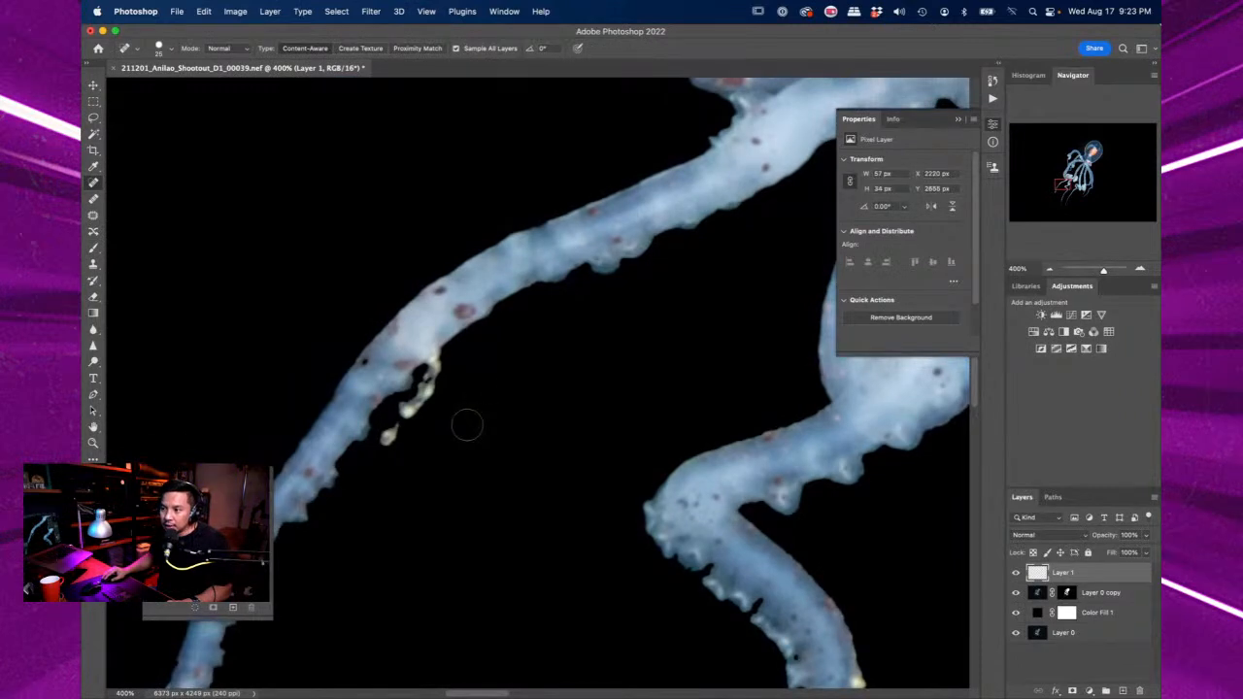
pyautogui.press('super+minus')
pyautogui.press('super+minus')
pyautogui.press('super+minus')
pyautogui.press('super+minus')
pyautogui.press('super+minus')
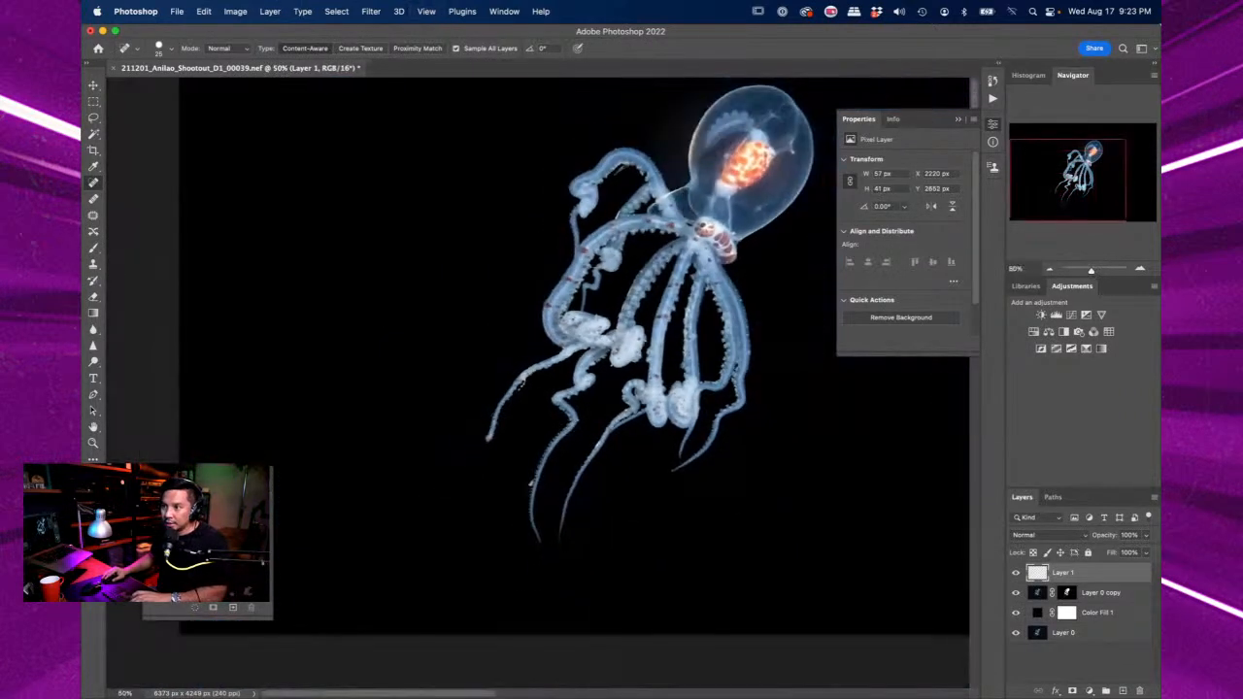
# - Lower the Color Fill 1 layer's opacity to 66% to let some of the original background show through
pyautogui.moveTo(635, 318); pyautogui.dragTo(457, 413)
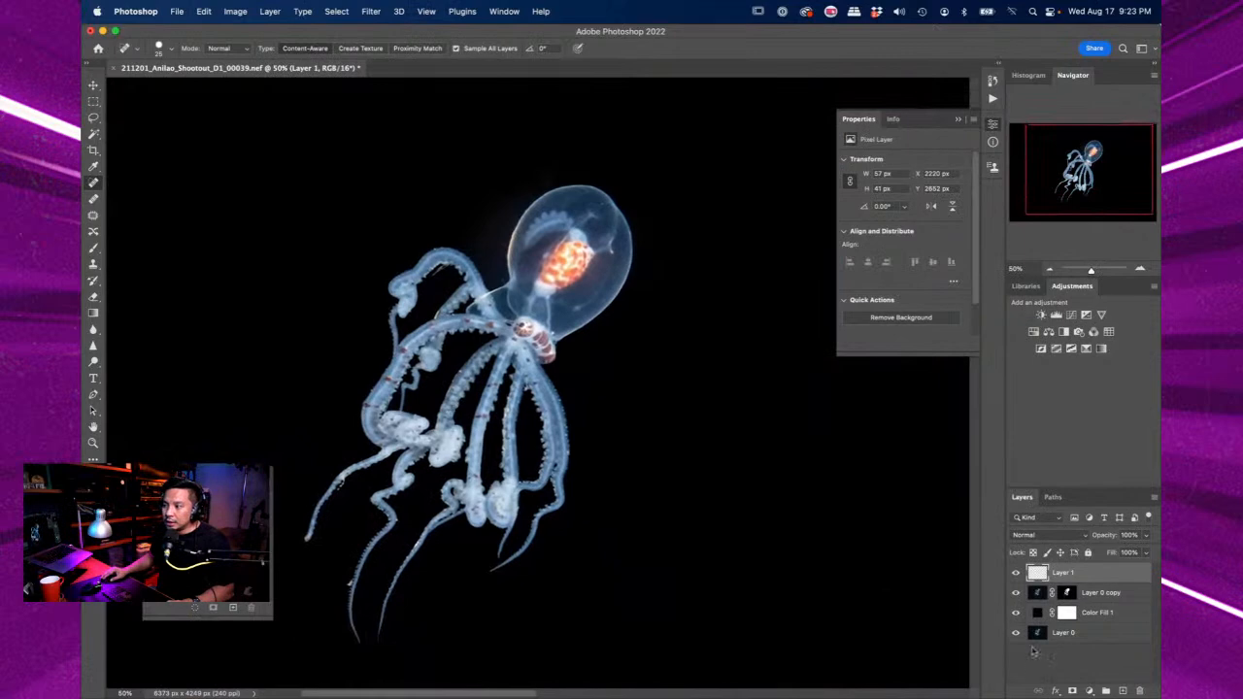
pyautogui.click(1106, 613)
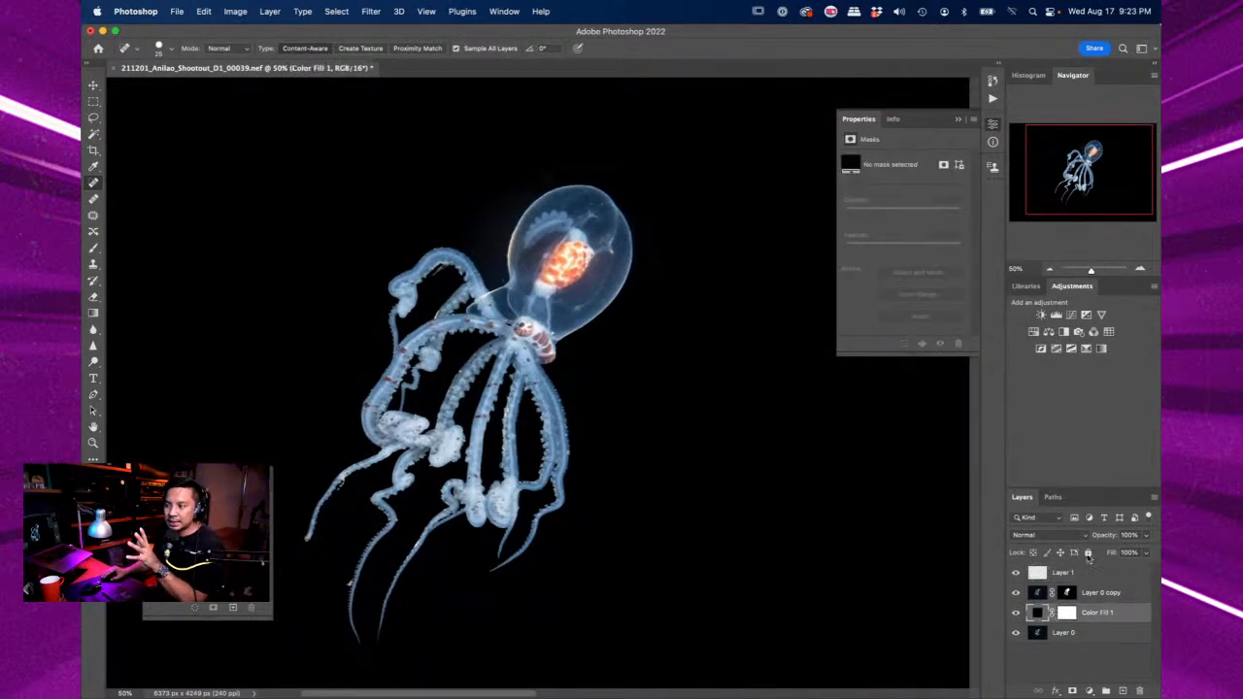
pyautogui.click(1147, 536)
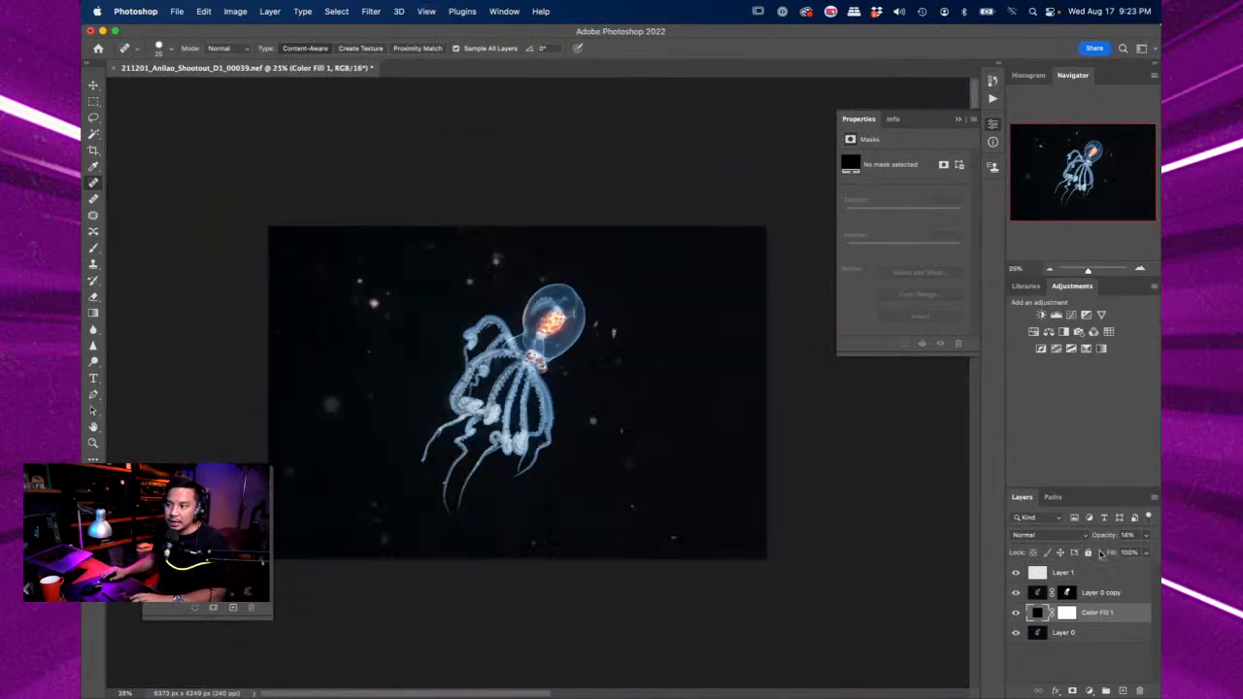
pyautogui.click(1145, 536)
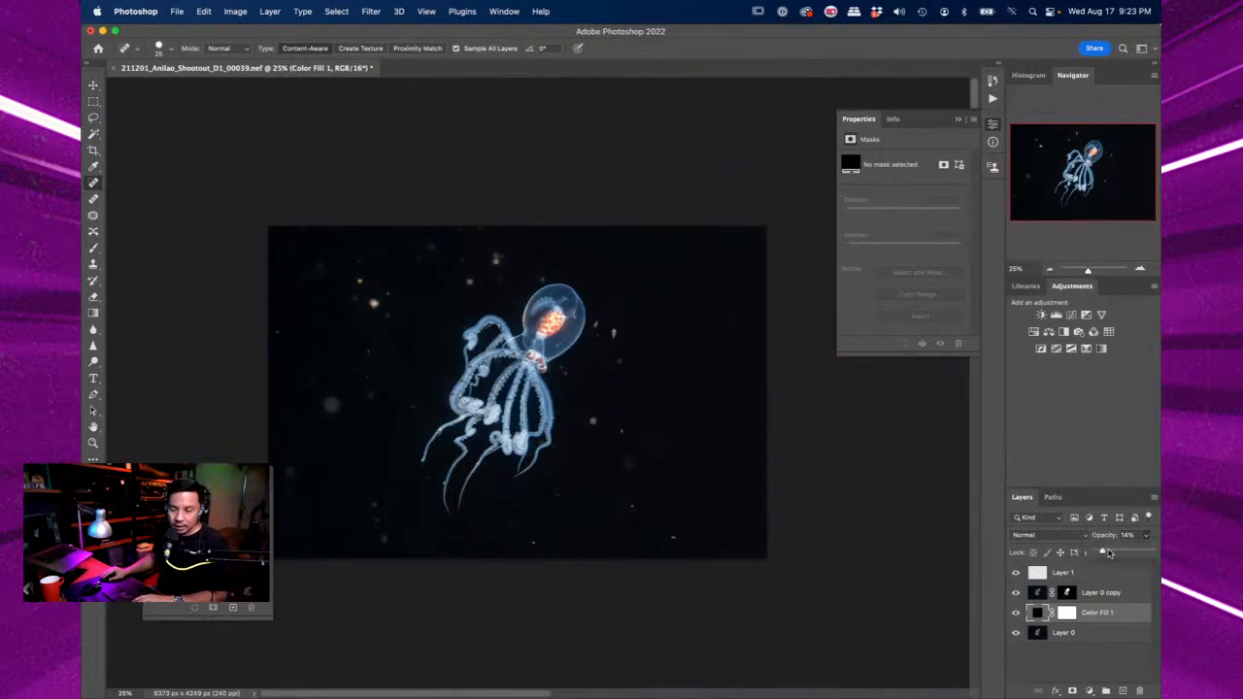
pyautogui.moveTo(1106, 552); pyautogui.dragTo(1132, 555)
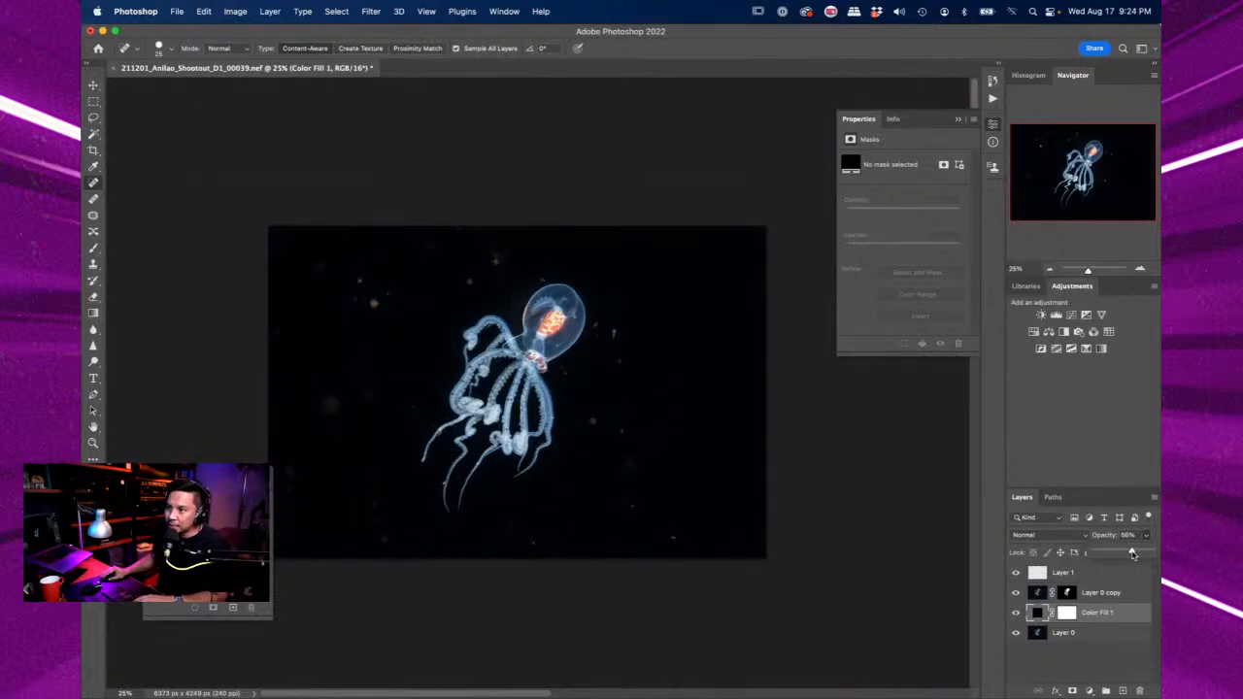
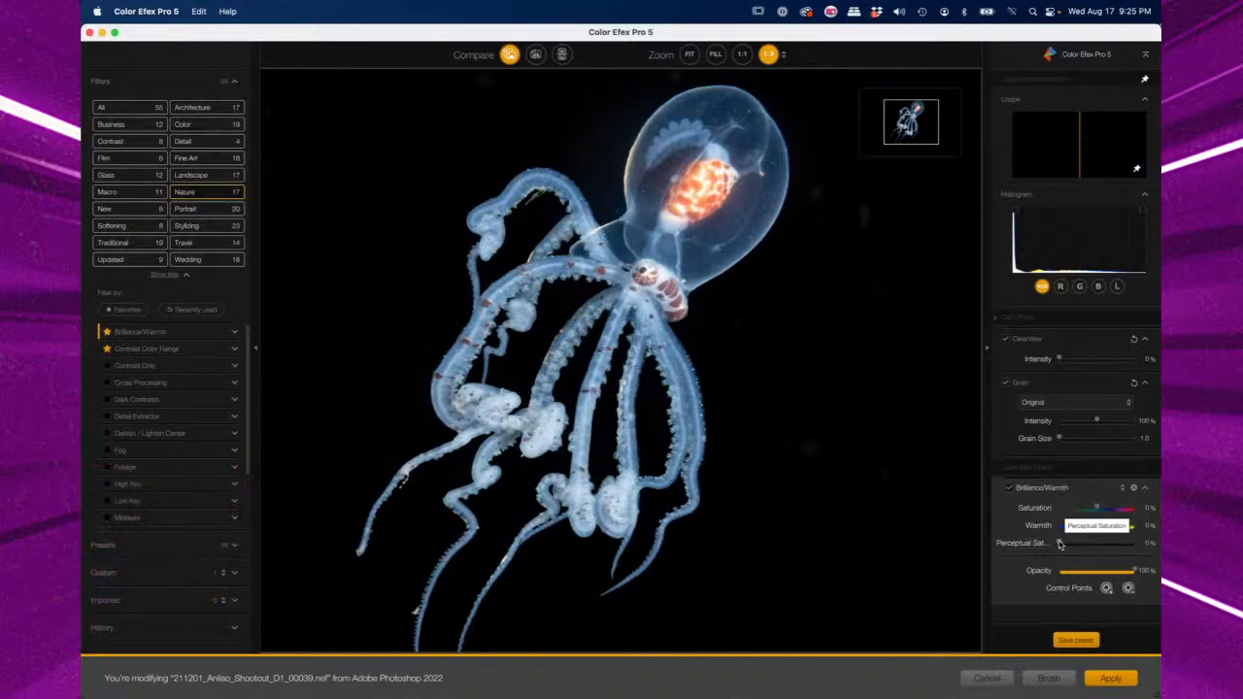
# - Set Perceptual Saturation in Brilliance/Warmth to 6% and add the Contrast Color Range filter with Color Contrast at 7%
pyautogui.moveTo(1061, 544); pyautogui.dragTo(1133, 546)
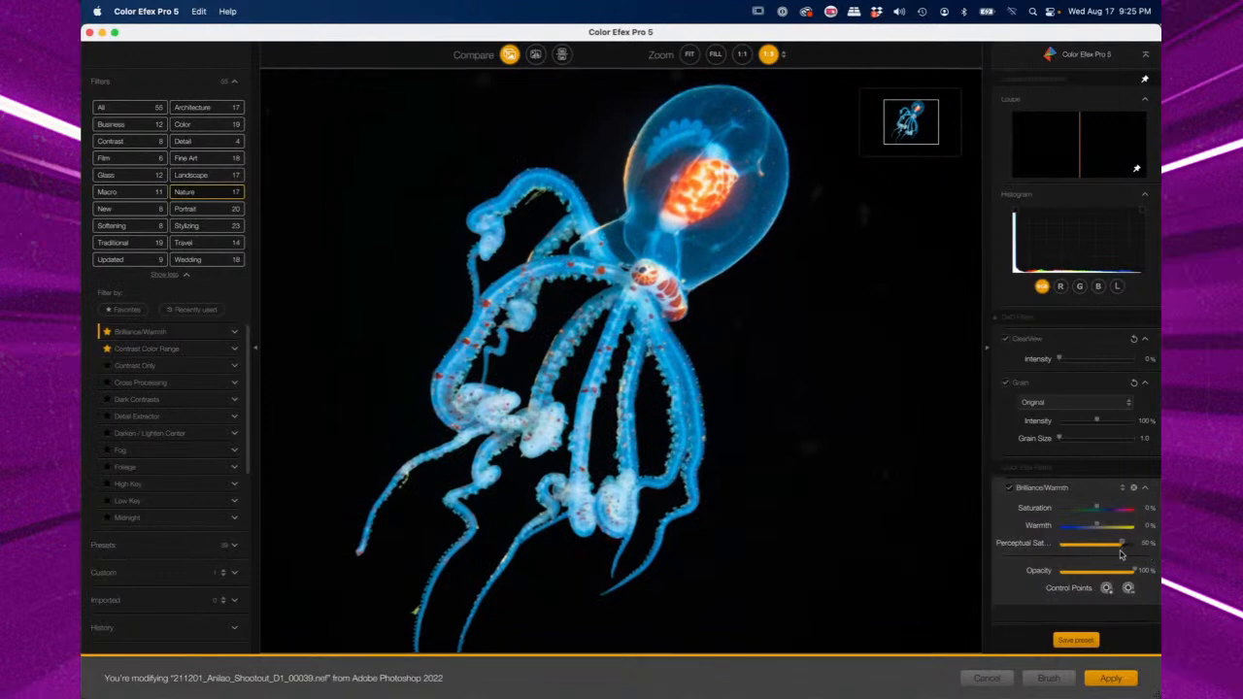
pyautogui.moveTo(1133, 544); pyautogui.dragTo(1062, 545)
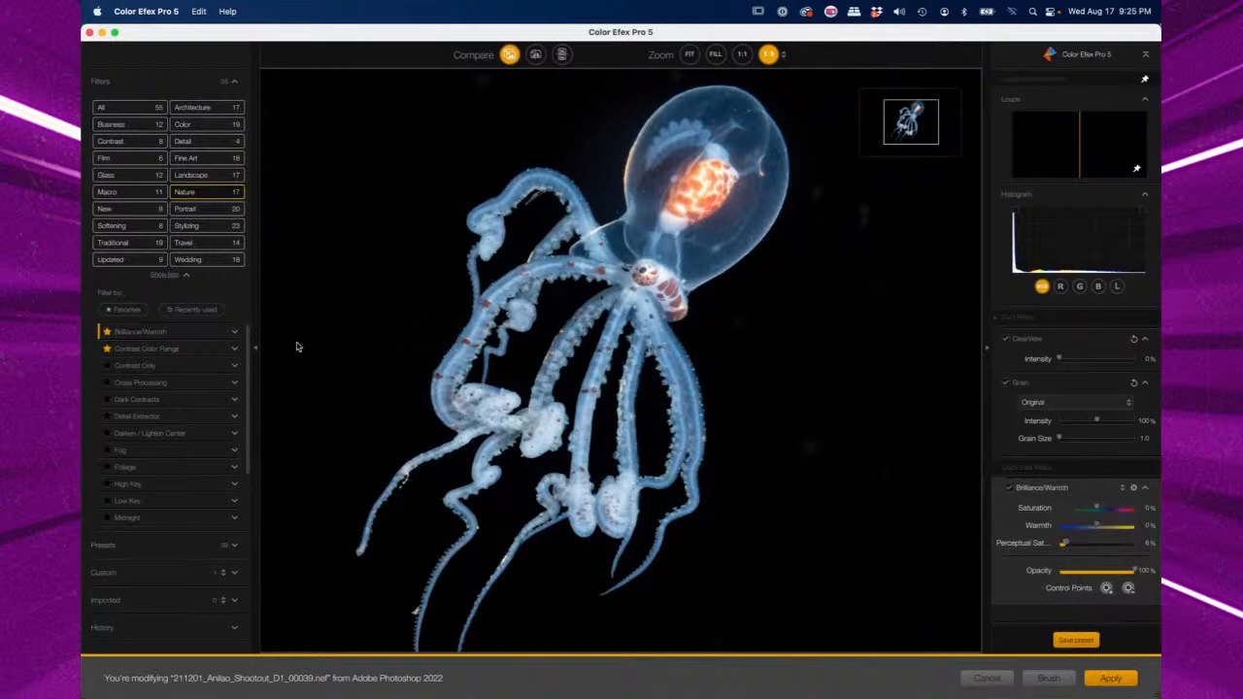
pyautogui.click(221, 351)
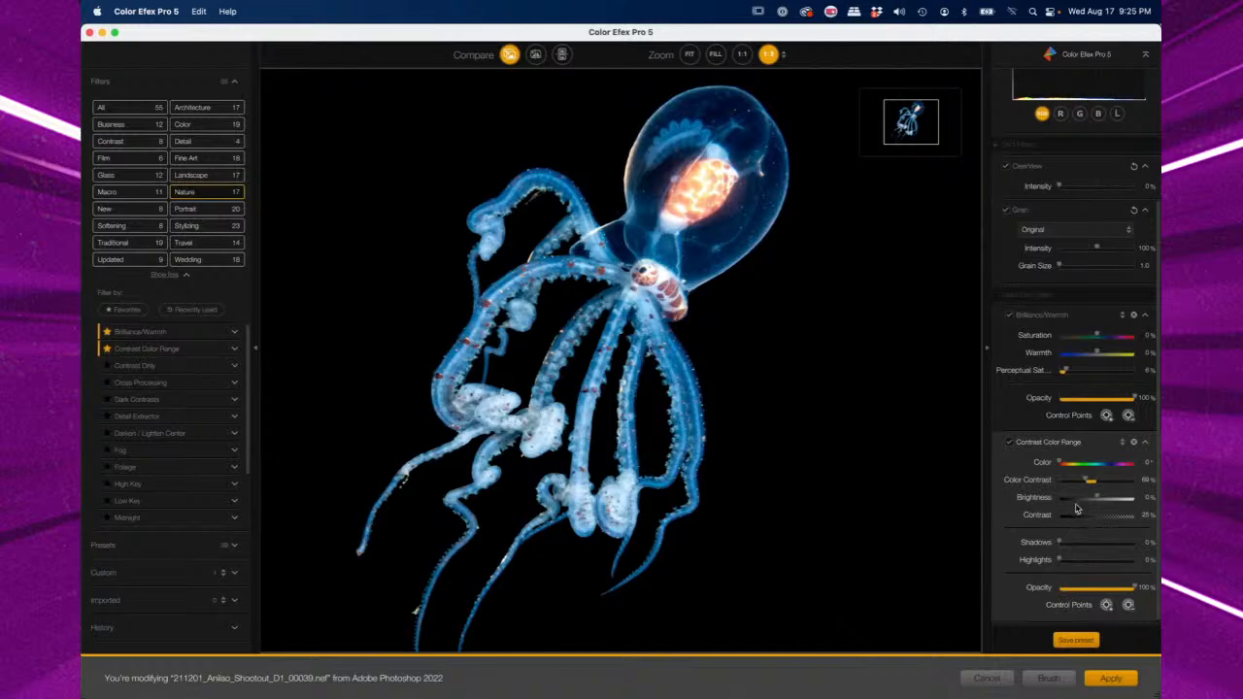
pyautogui.moveTo(1086, 482)
pyautogui.mouseDown()
pyautogui.moveTo(1052, 482)
pyautogui.moveTo(1068, 482)
pyautogui.mouseUp()
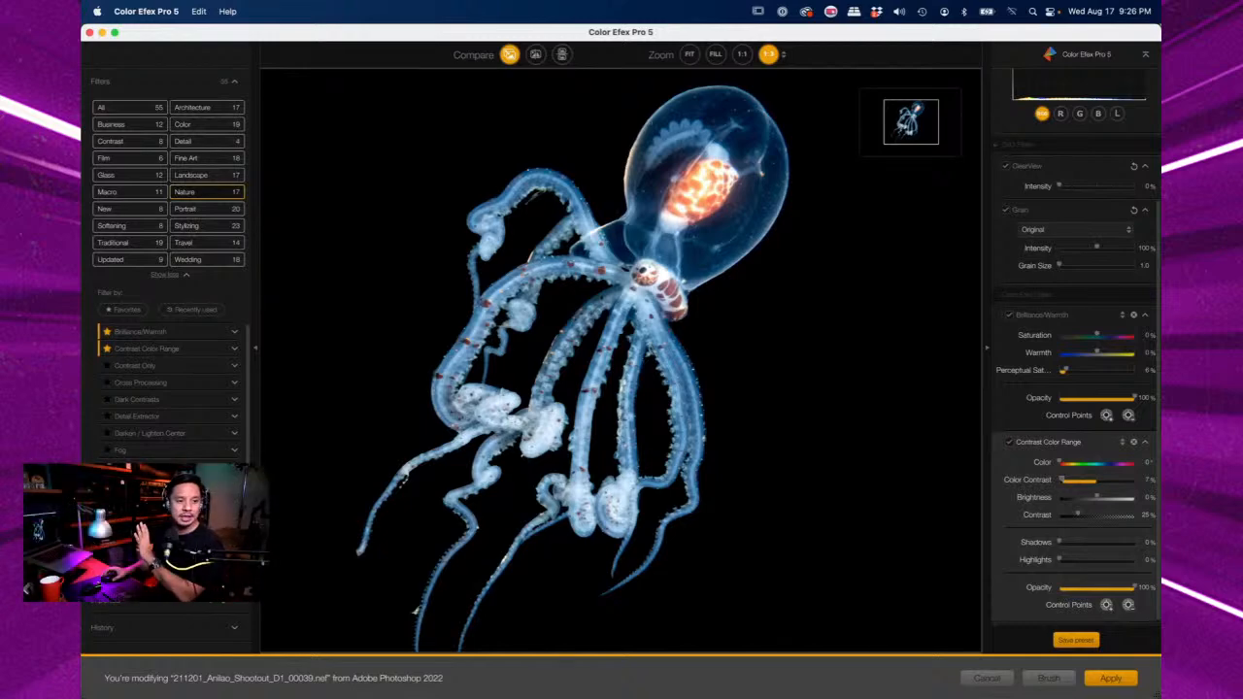
# - Add the Pro Contrast filter with Dynamic Contrast at 20% and apply the whole filter stack to the photo
pyautogui.scroll(-3, 170, 389)
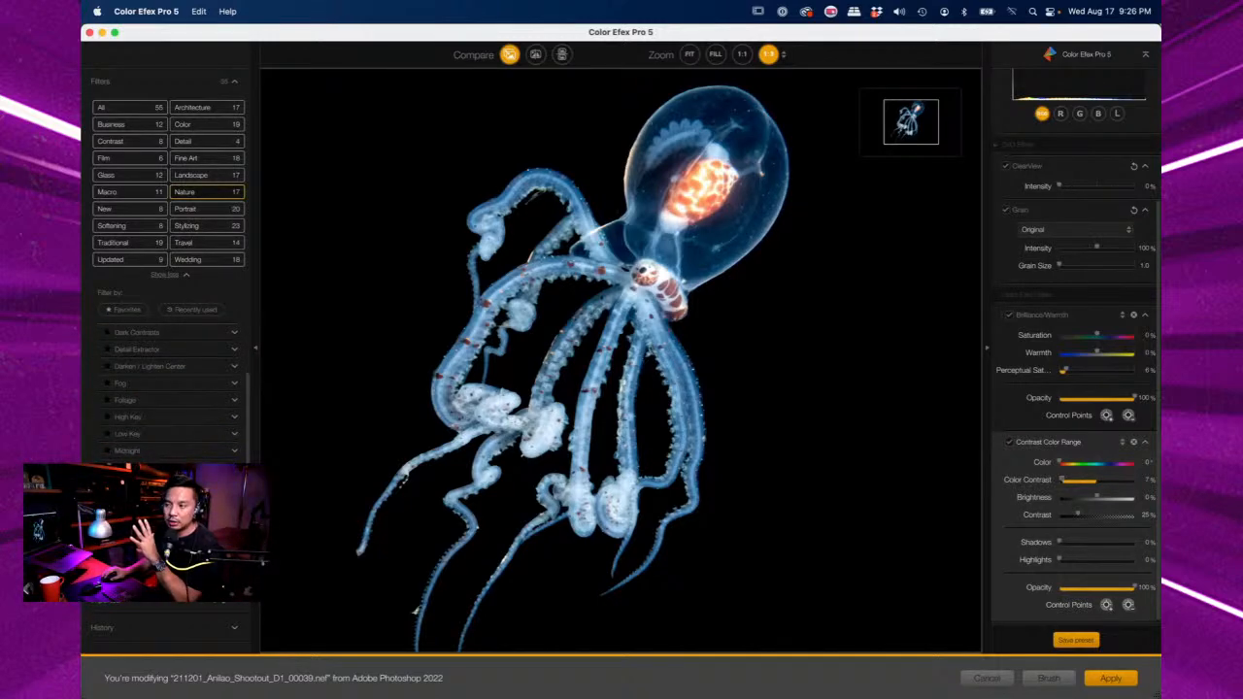
pyautogui.click(136, 485)
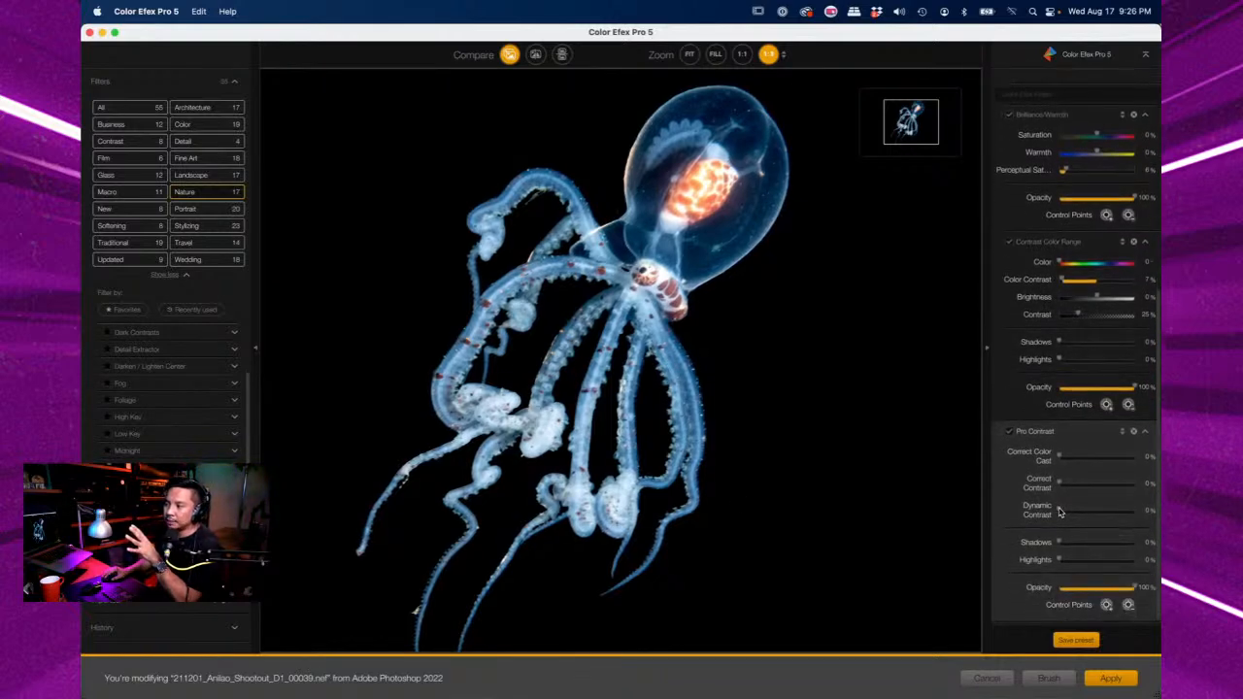
pyautogui.moveTo(1060, 511); pyautogui.dragTo(1074, 514)
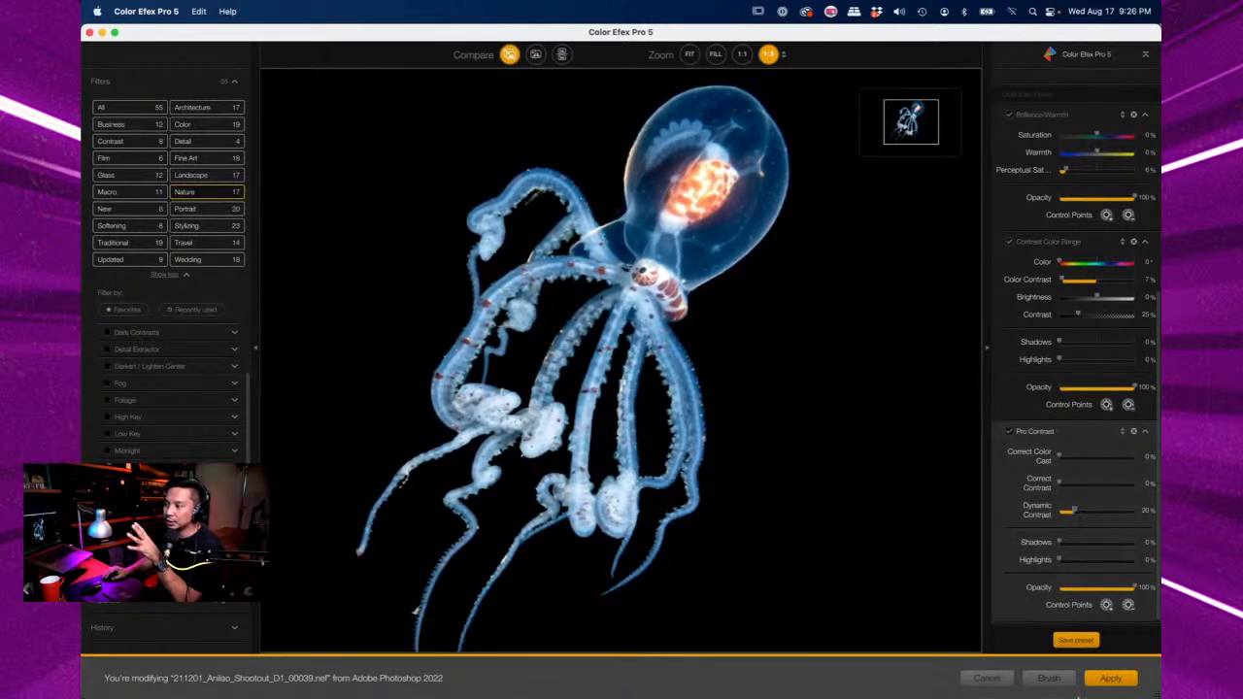
pyautogui.click(1107, 679)
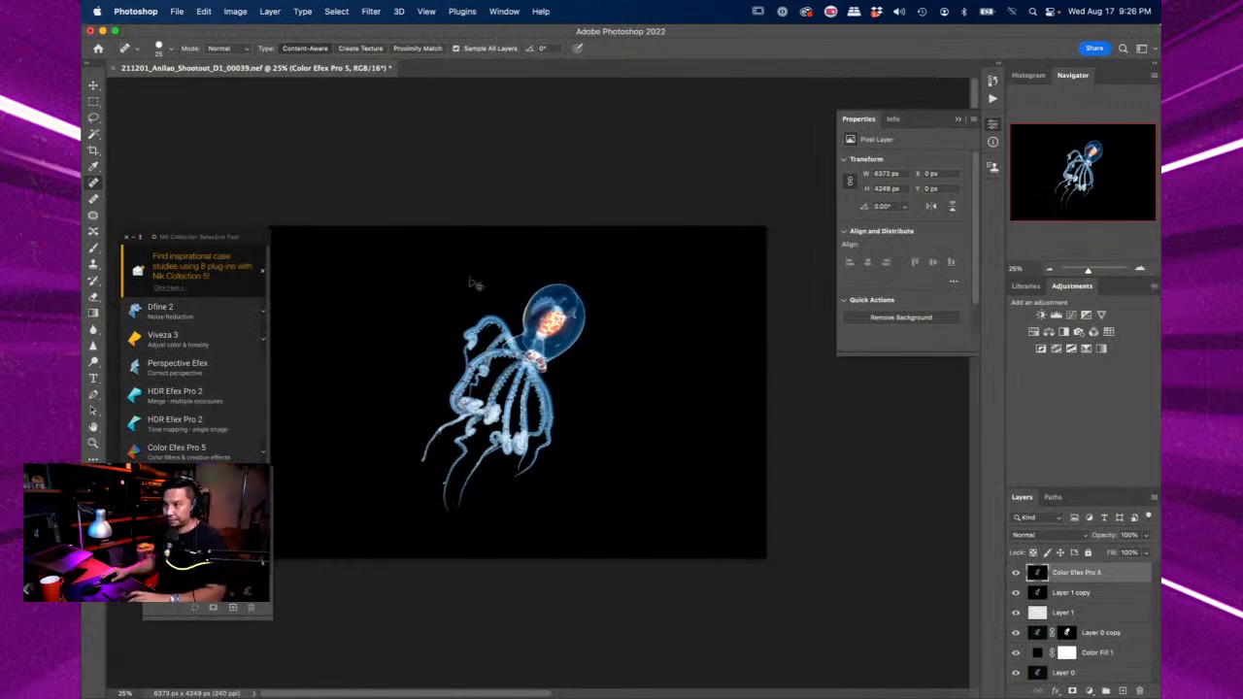
# - Create a sharpening layer from a duplicate of Color Efex Pro 5, using High Pass at 3.3 pixels in Hard Light mode
pyautogui.press('super+equal')
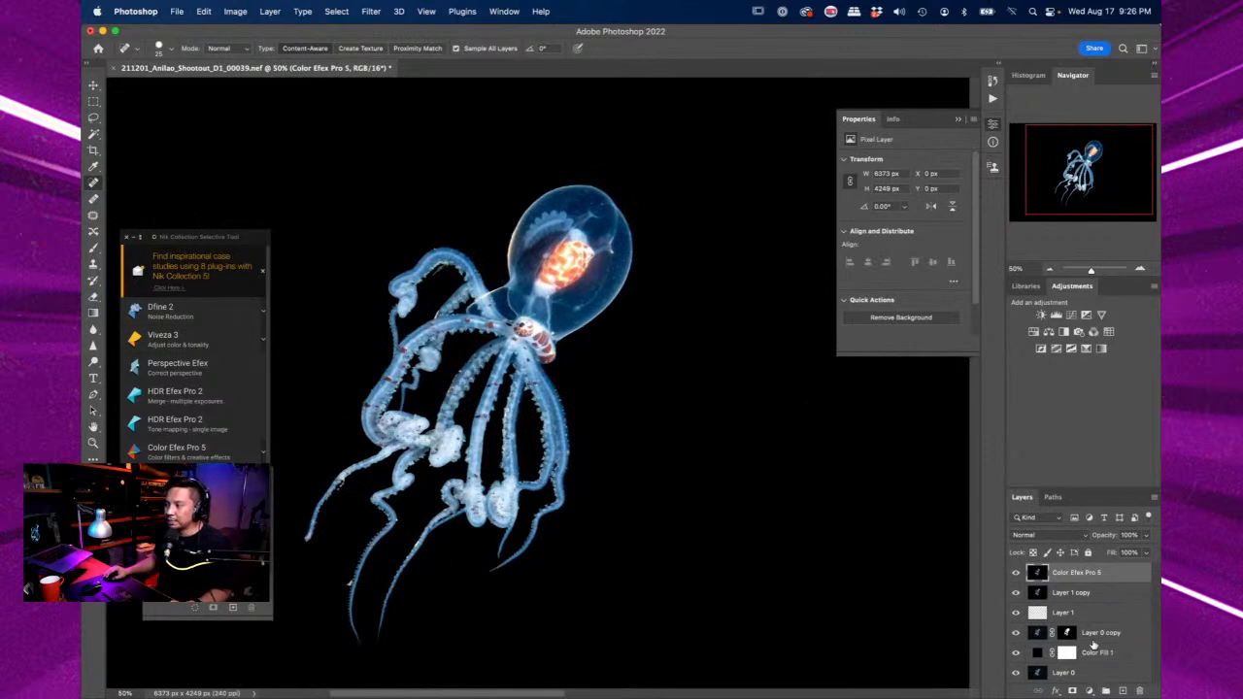
pyautogui.moveTo(1116, 572); pyautogui.dragTo(1124, 691)
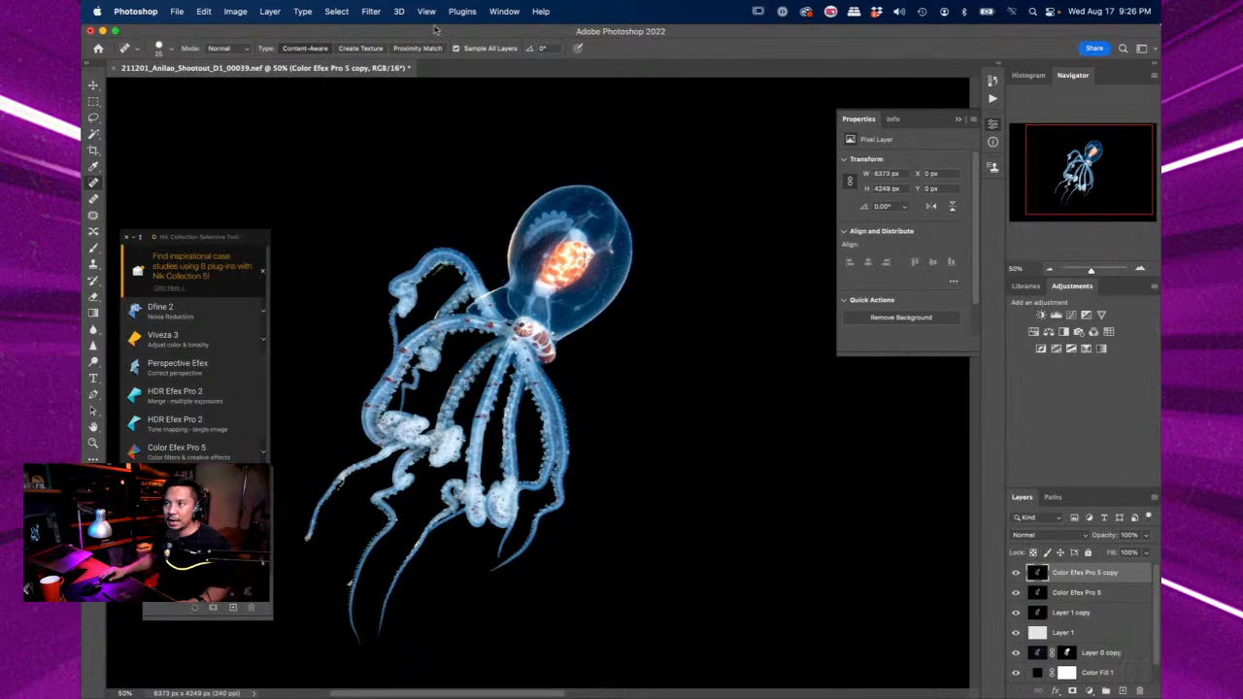
pyautogui.click(372, 12)
pyautogui.moveTo(399, 279)
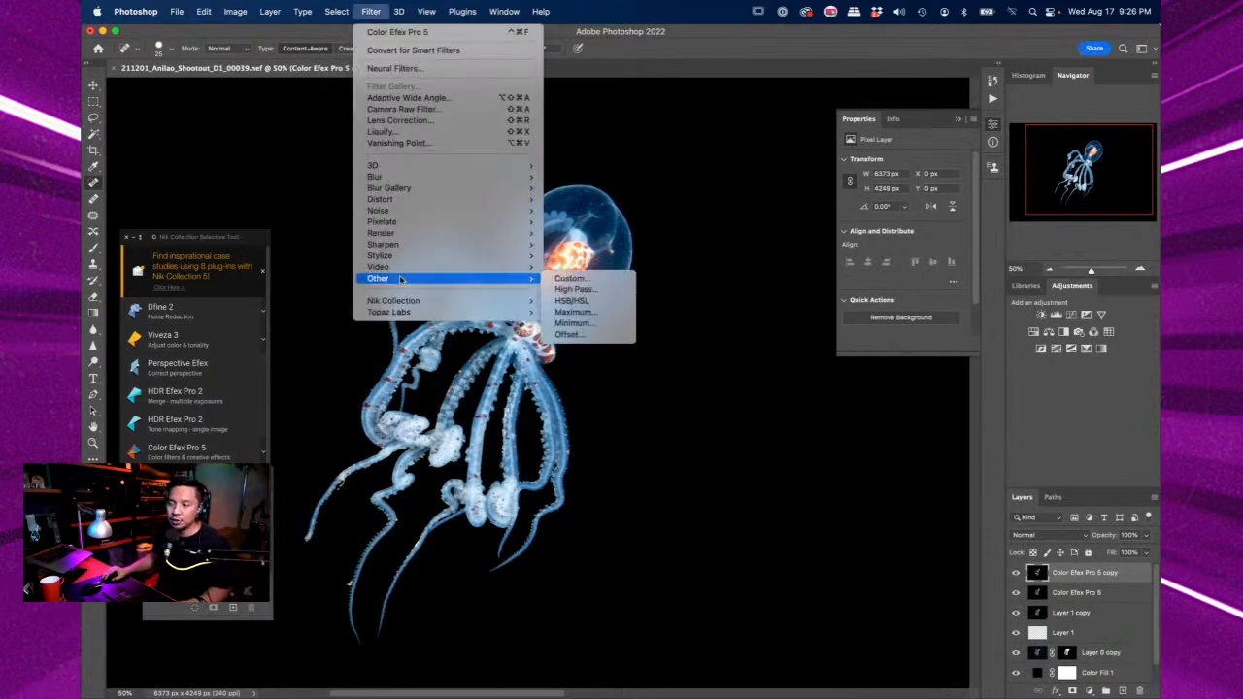
pyautogui.click(618, 289)
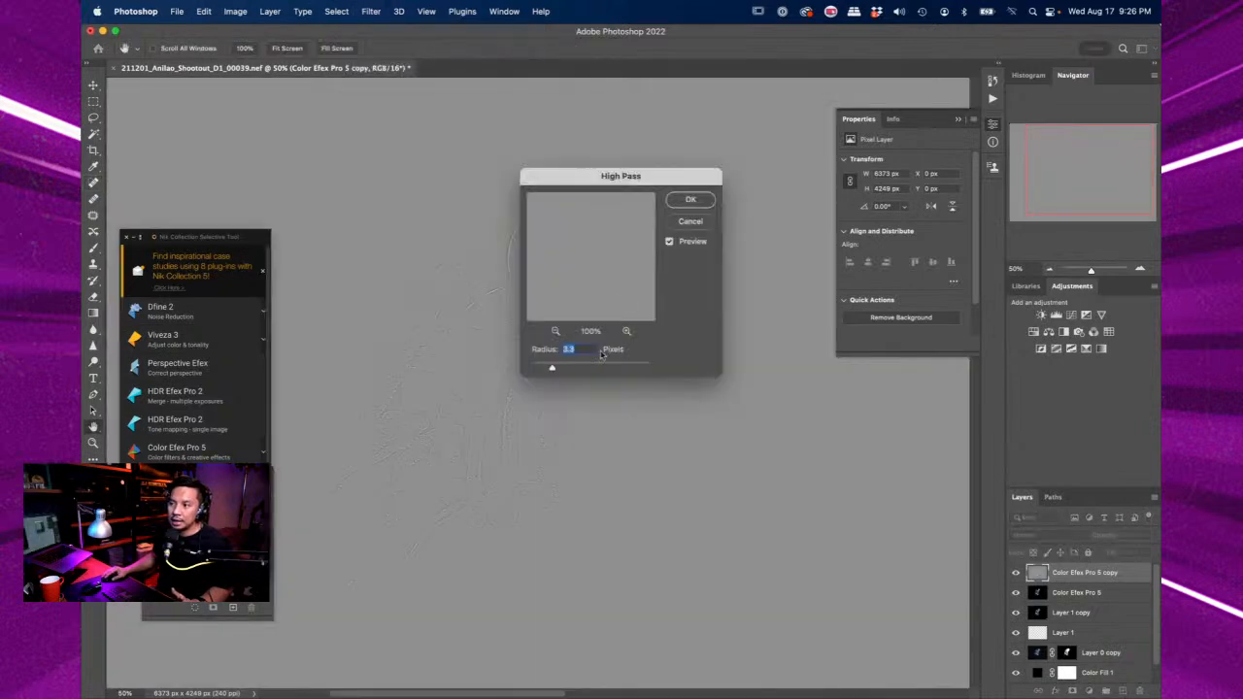
pyautogui.click(690, 200)
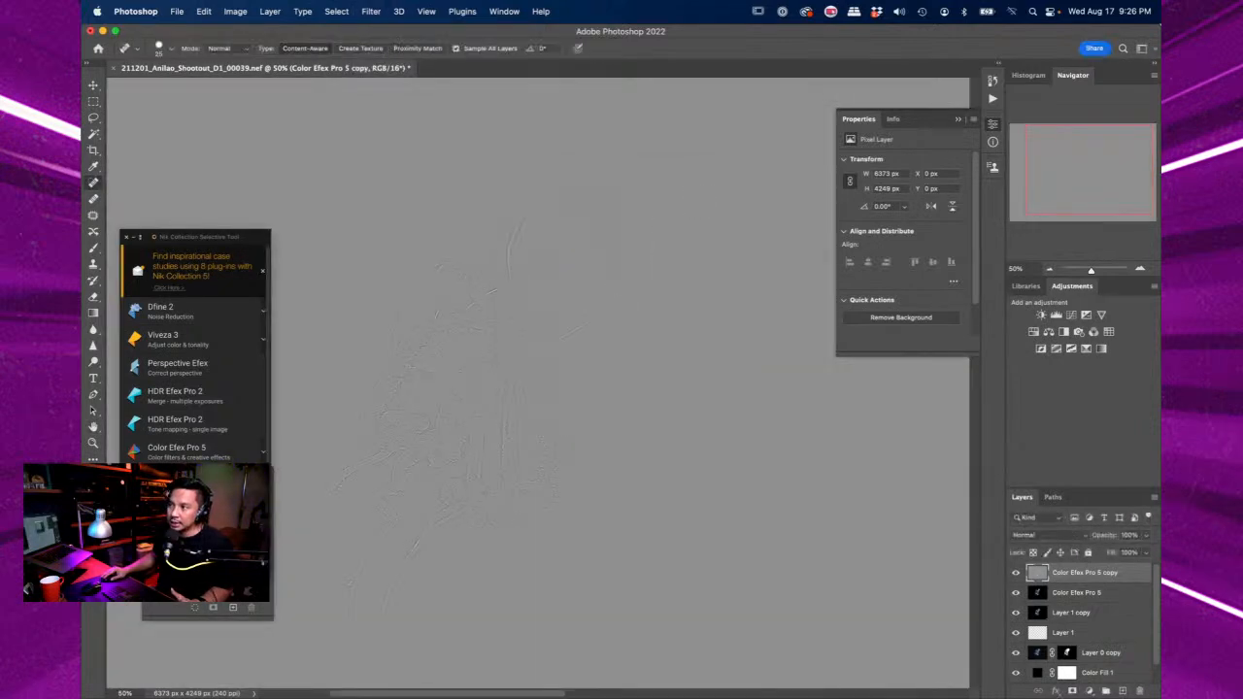
pyautogui.click(1080, 536)
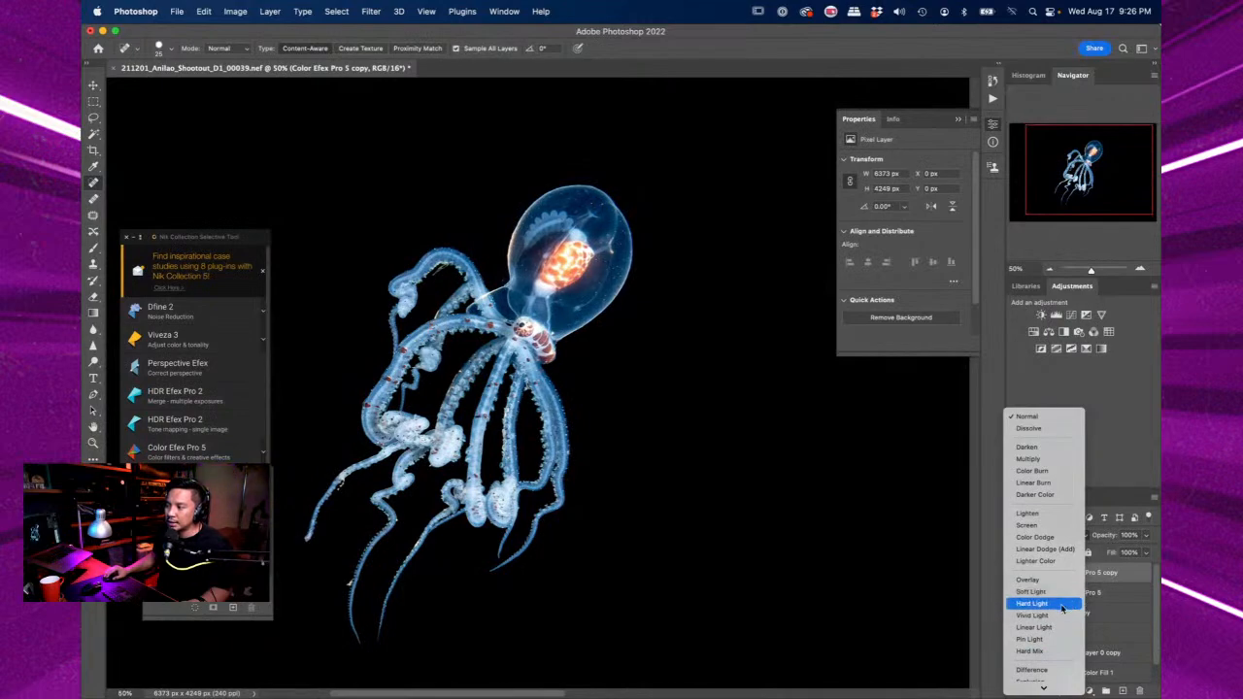
pyautogui.click(1063, 606)
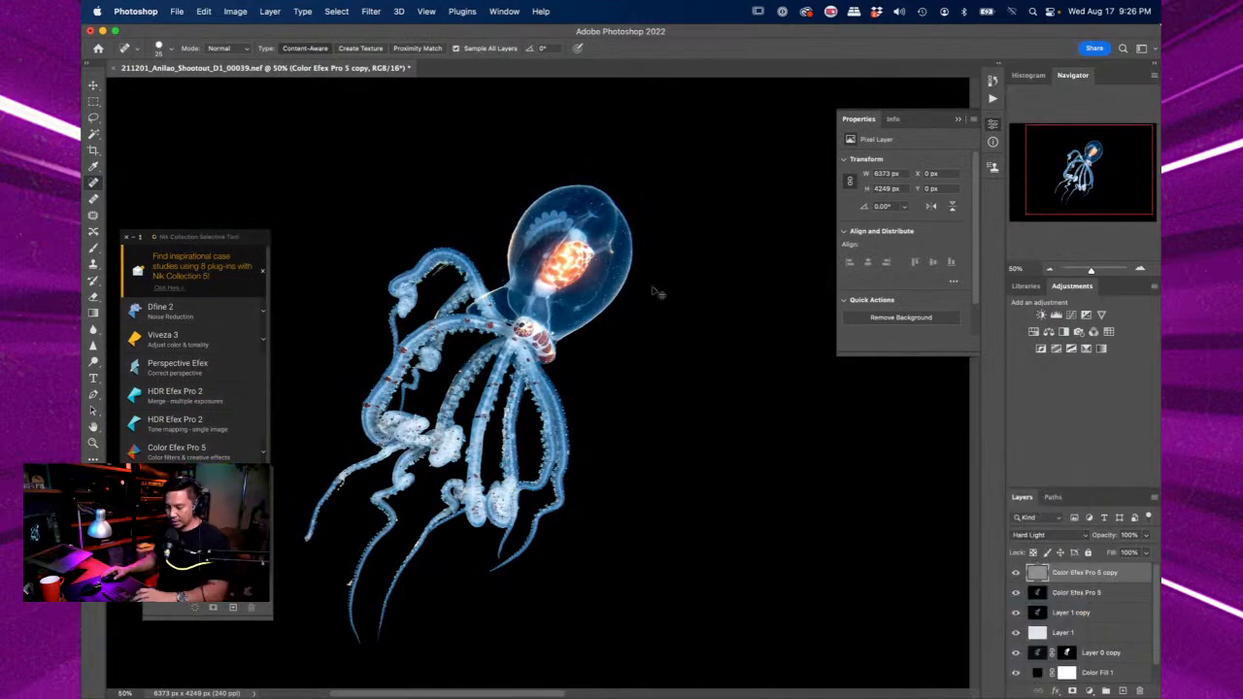
# - Examine the head, eye and arms at 200% and compare them with the High Pass layer hidden and shown
pyautogui.press('super+equal')
pyautogui.press('super+equal')
pyautogui.press('super+equal')
pyautogui.moveTo(612, 198); pyautogui.dragTo(585, 340)
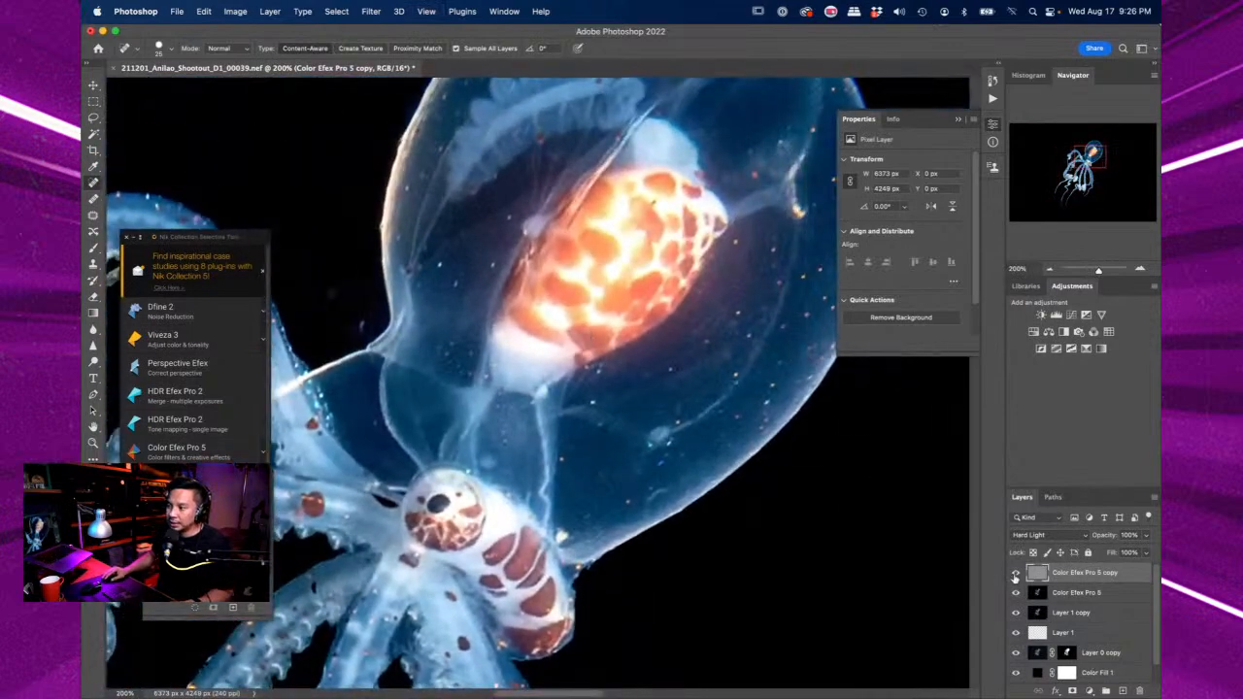
pyautogui.moveTo(396, 521); pyautogui.dragTo(480, 415)
pyautogui.moveTo(440, 452); pyautogui.dragTo(467, 426)
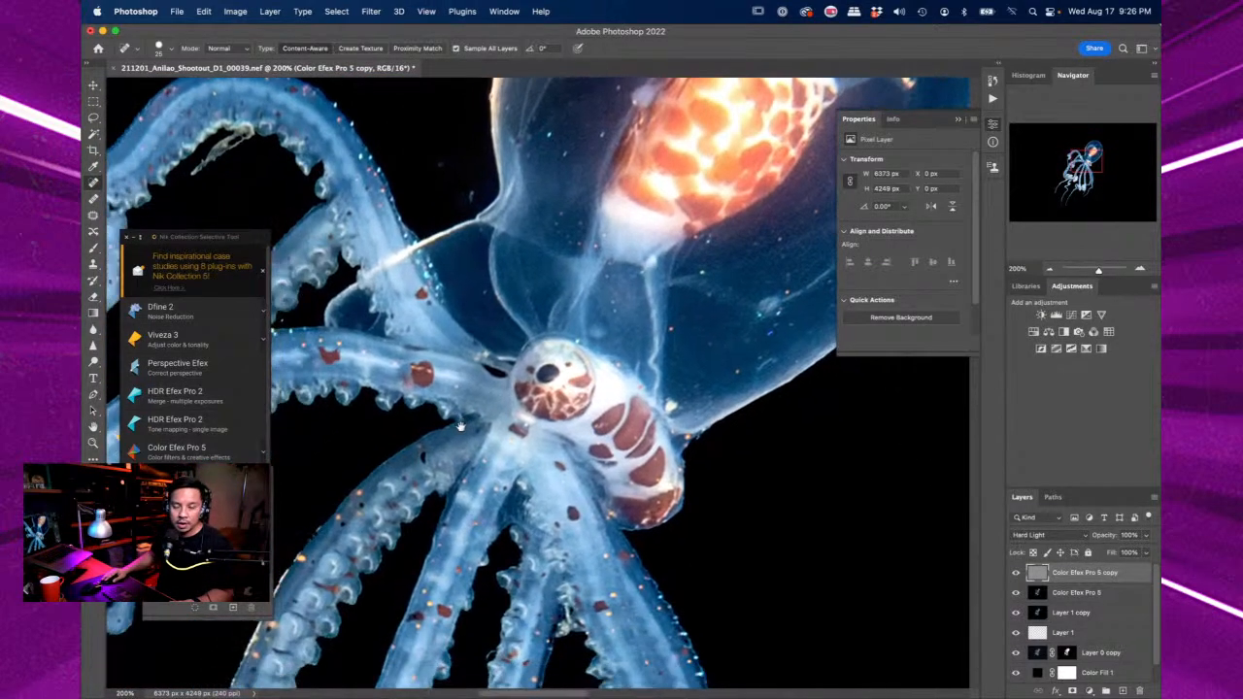
pyautogui.click(1017, 572)
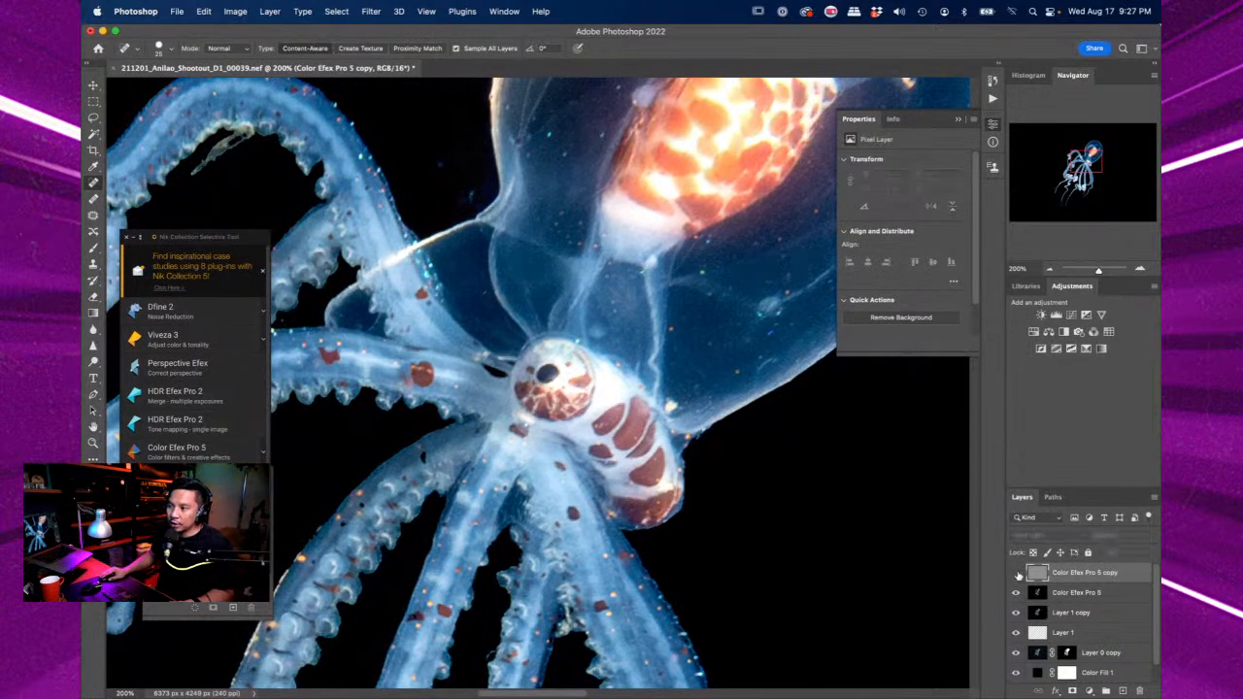
pyautogui.click(1017, 572)
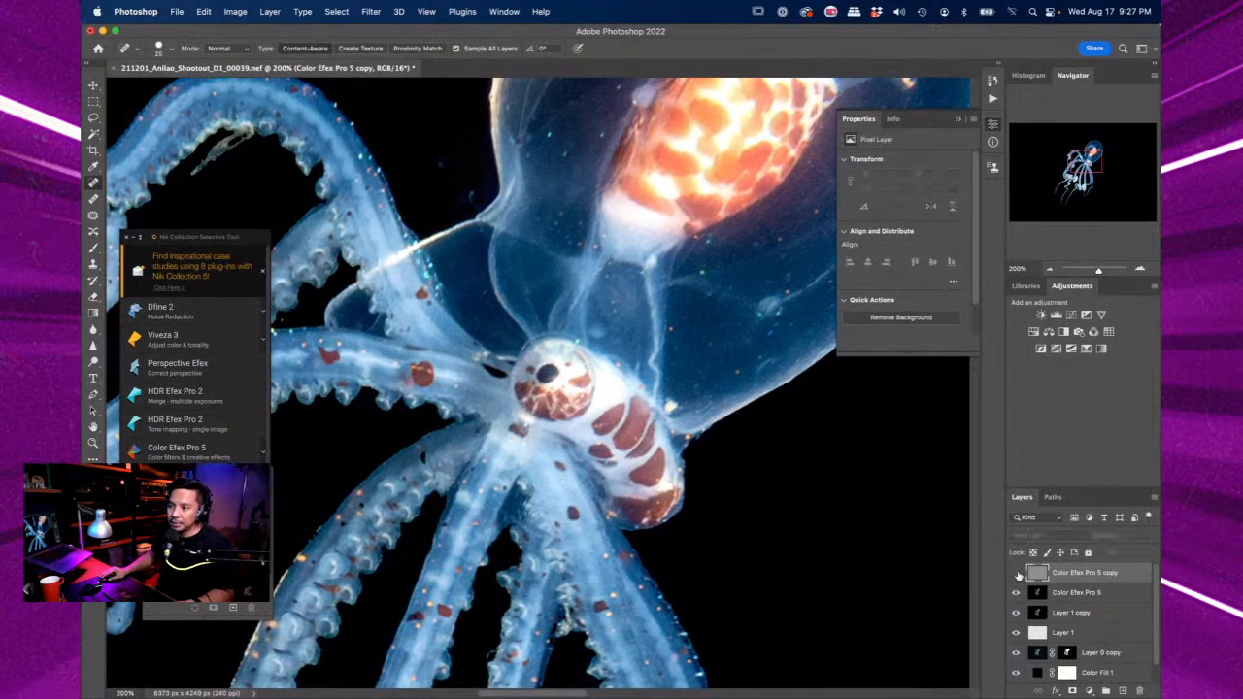
pyautogui.click(1017, 572)
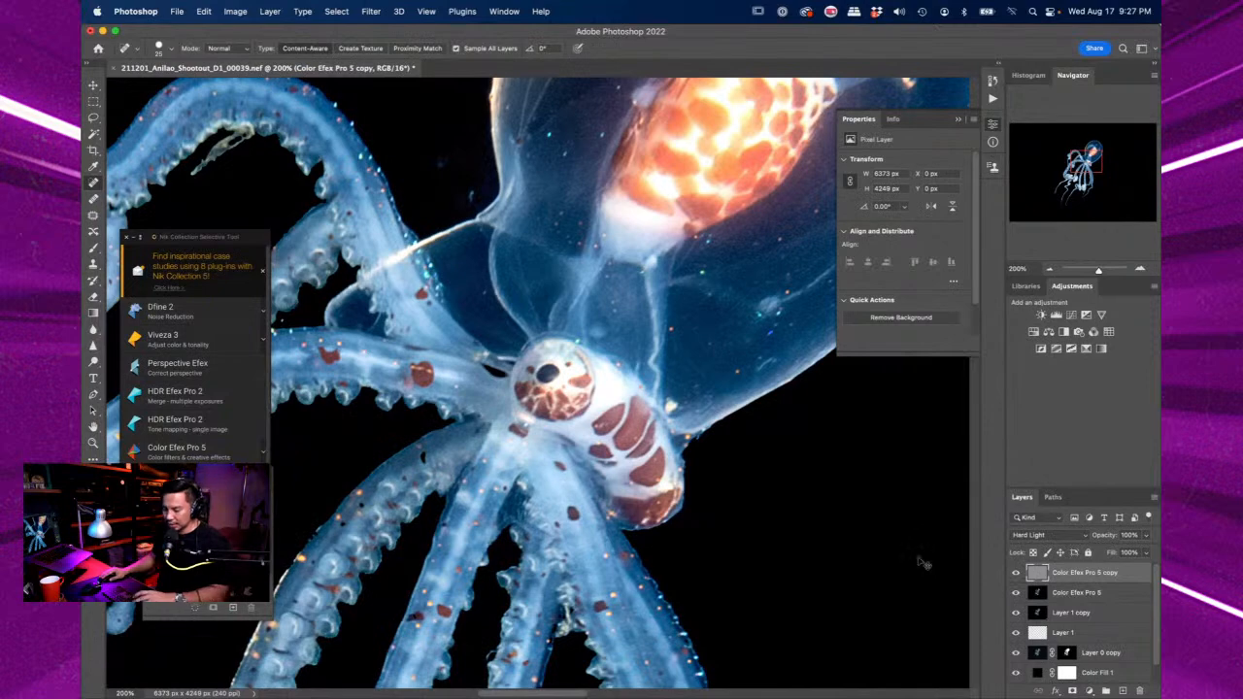
# - Save the layered octopus document and switch to Lightroom Classic
pyautogui.press('super+minus')
pyautogui.press('super+minus')
pyautogui.press('super+minus')
pyautogui.press('super+minus')
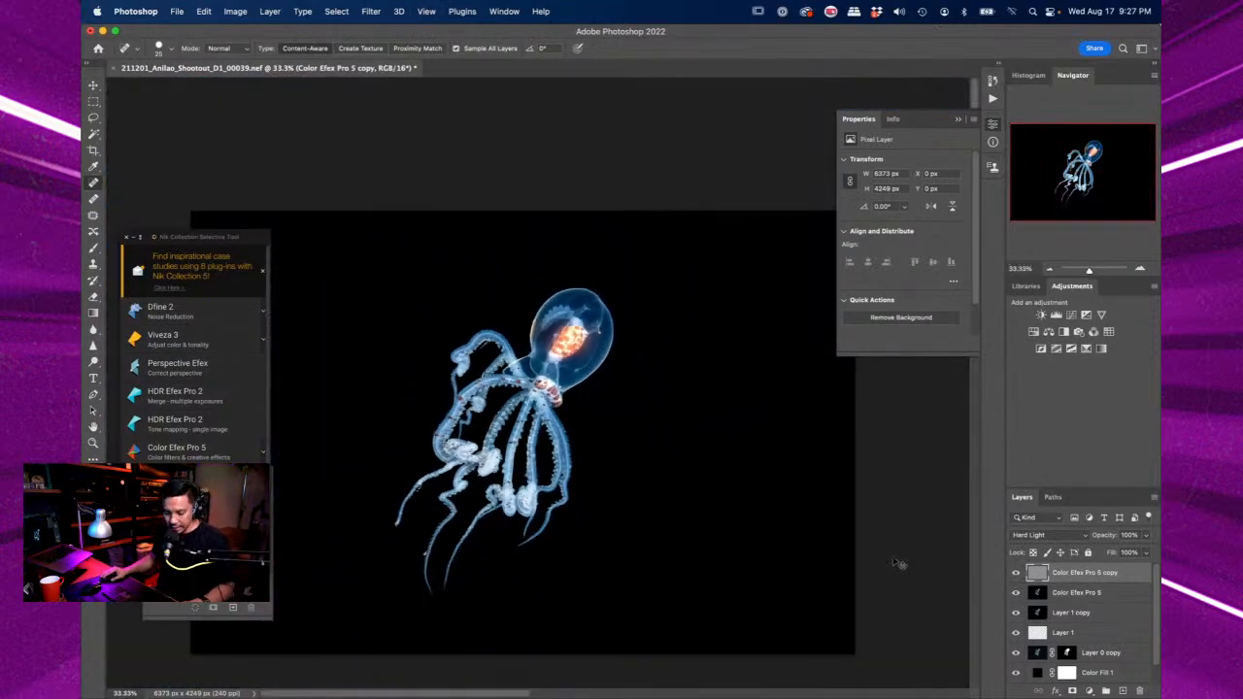
pyautogui.press('super+s')
pyautogui.moveTo(408, 696)
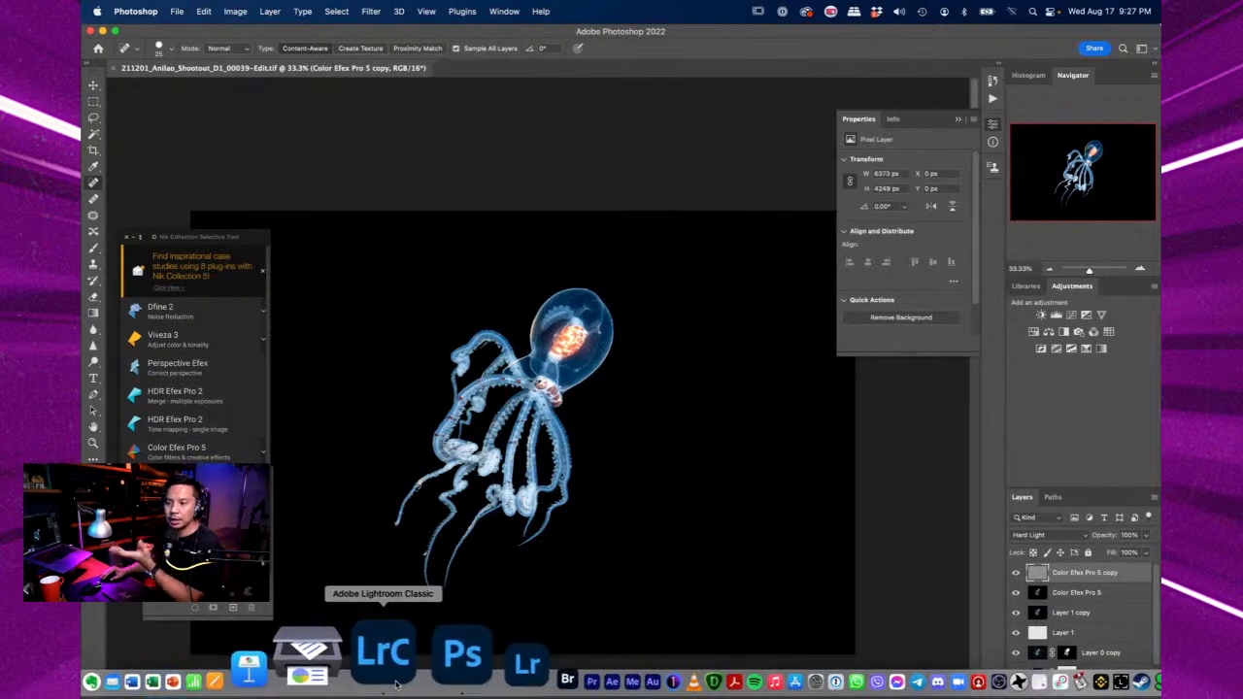
pyautogui.click(399, 685)
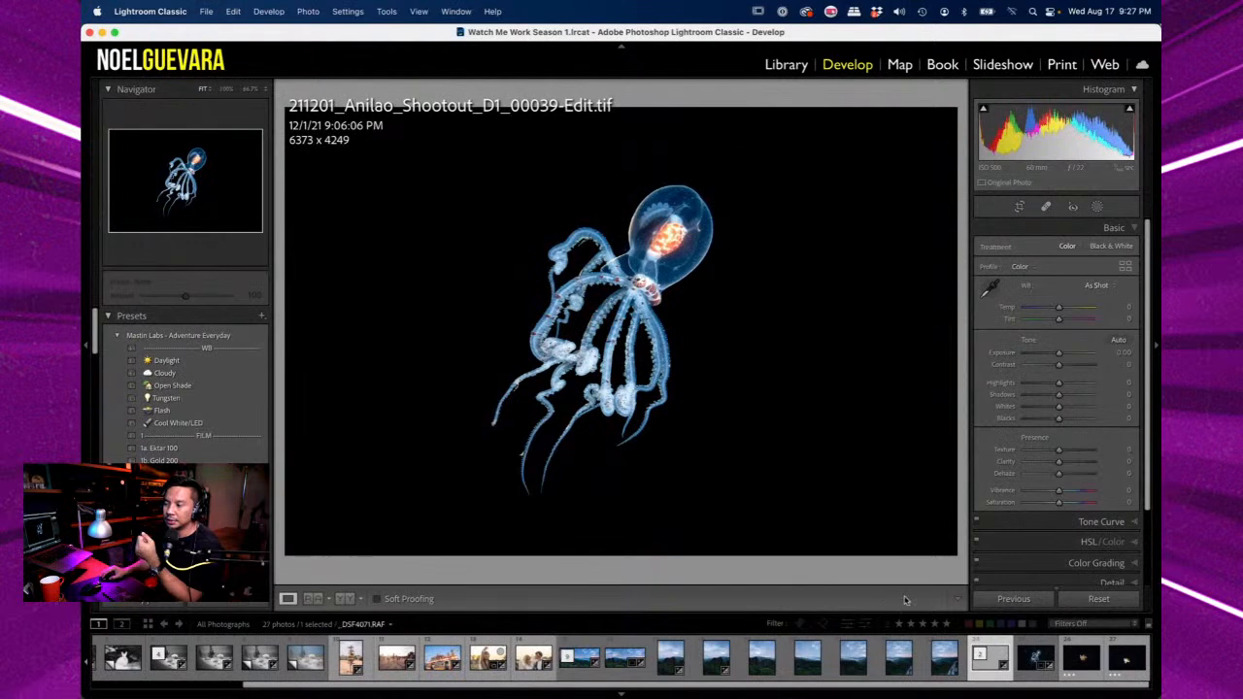
# - Open Reference View and set the original 211201_Anilao_Shootout_D1_00039.nef as the reference photo
pyautogui.keyDown('super'); pyautogui.click(1024, 668); pyautogui.keyUp('super')
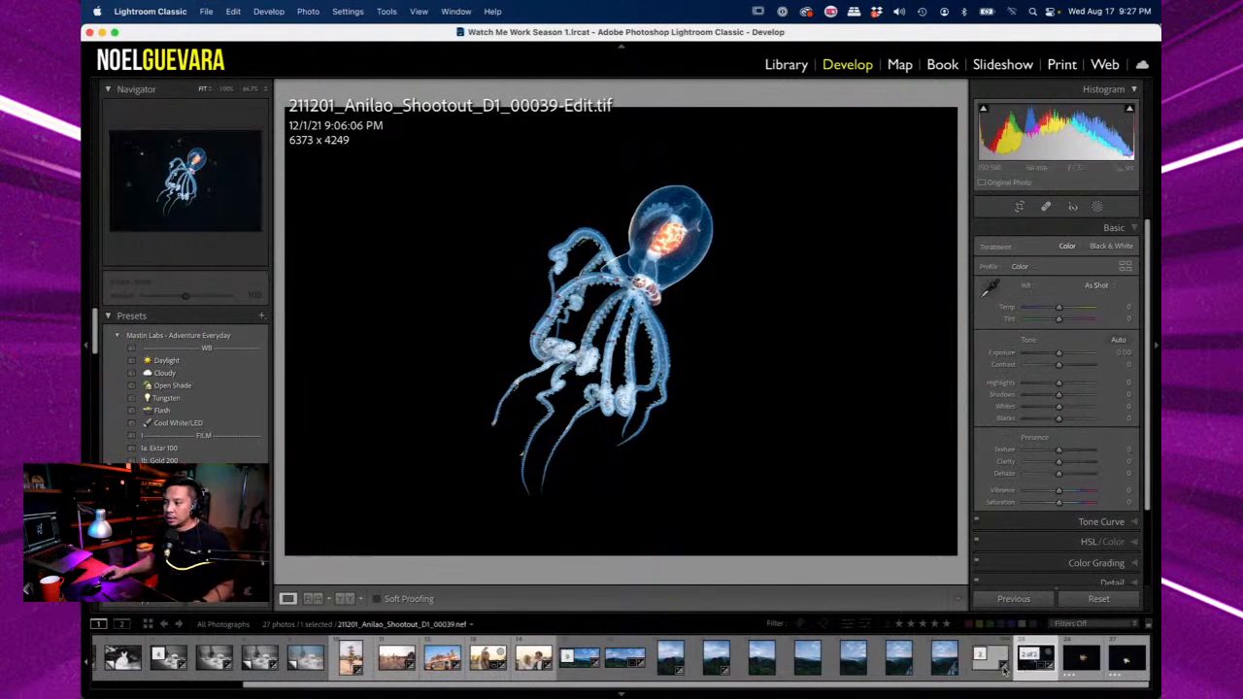
pyautogui.click(309, 599)
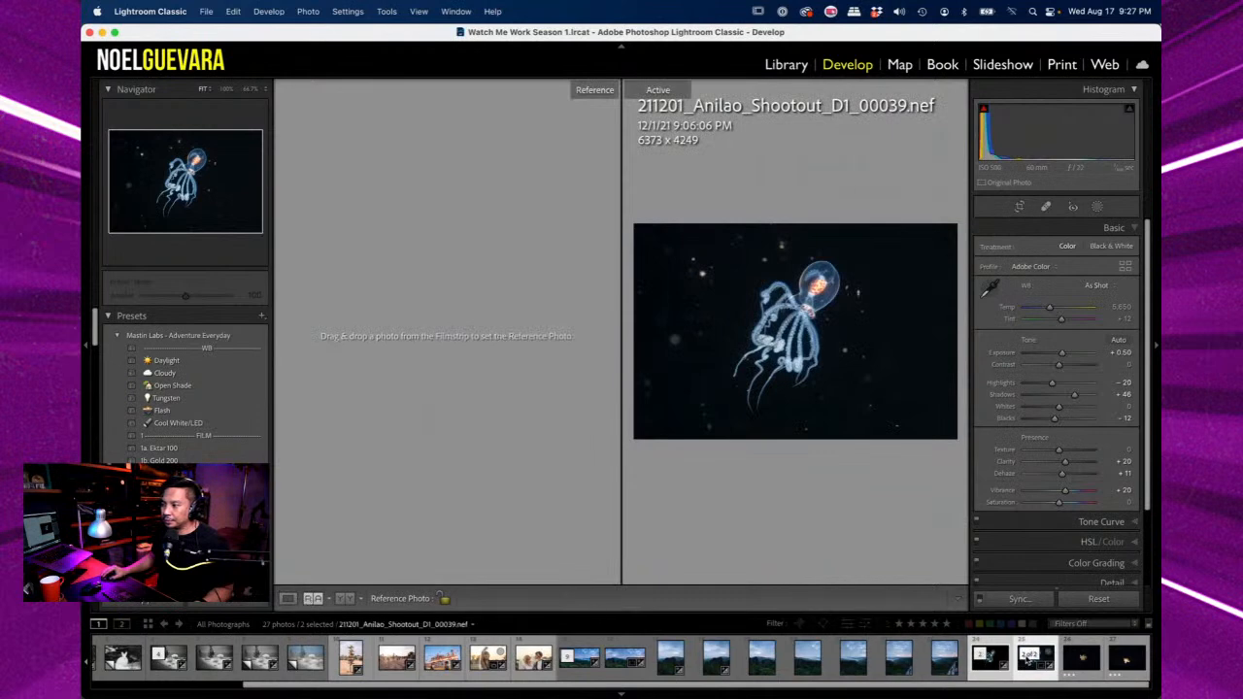
pyautogui.moveTo(990, 661); pyautogui.dragTo(450, 410)
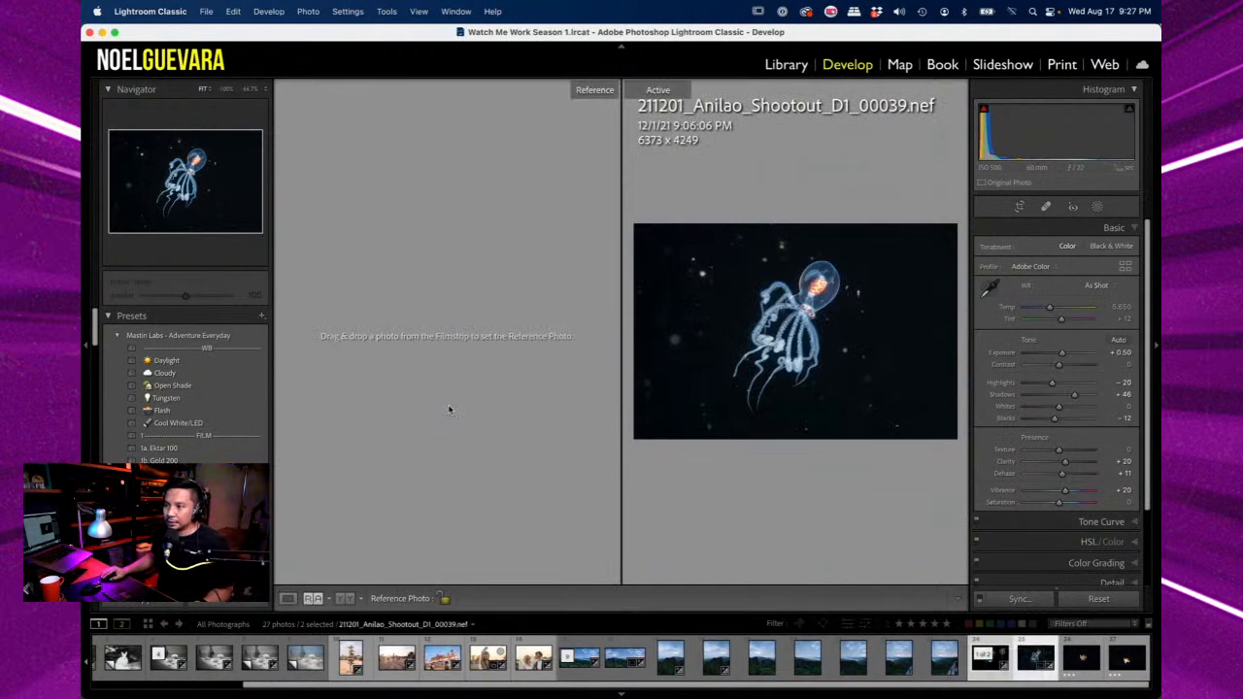
pyautogui.click(1027, 668)
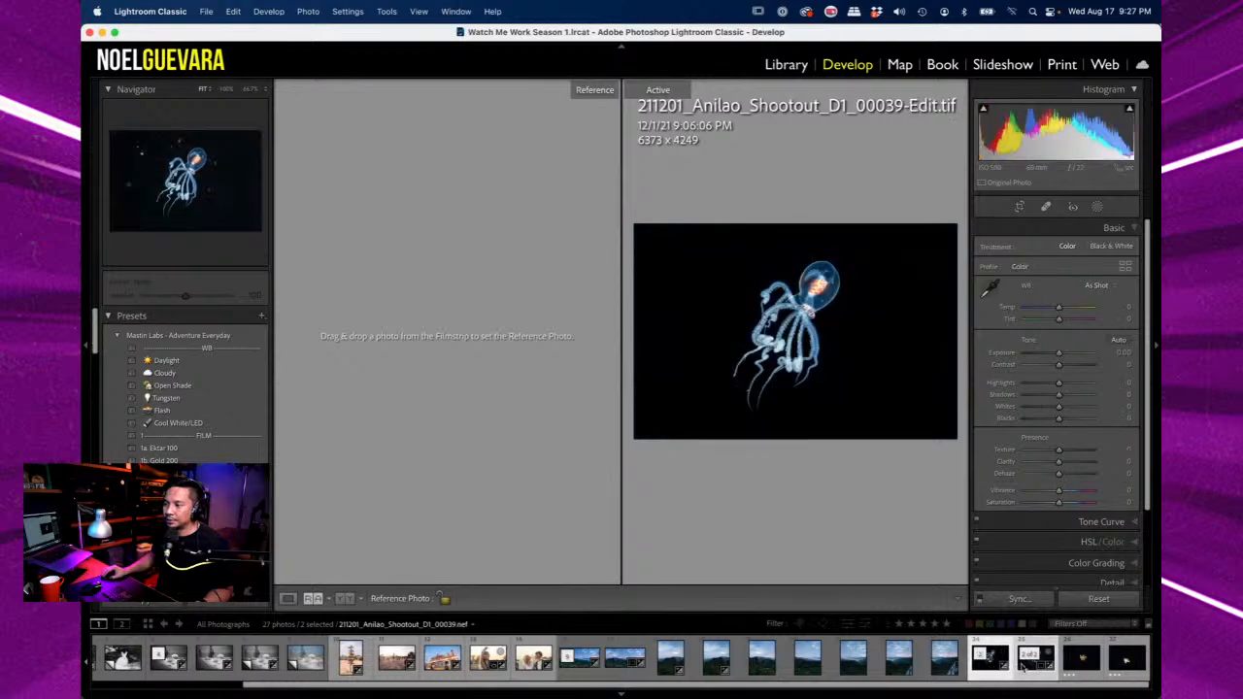
pyautogui.click(944, 661)
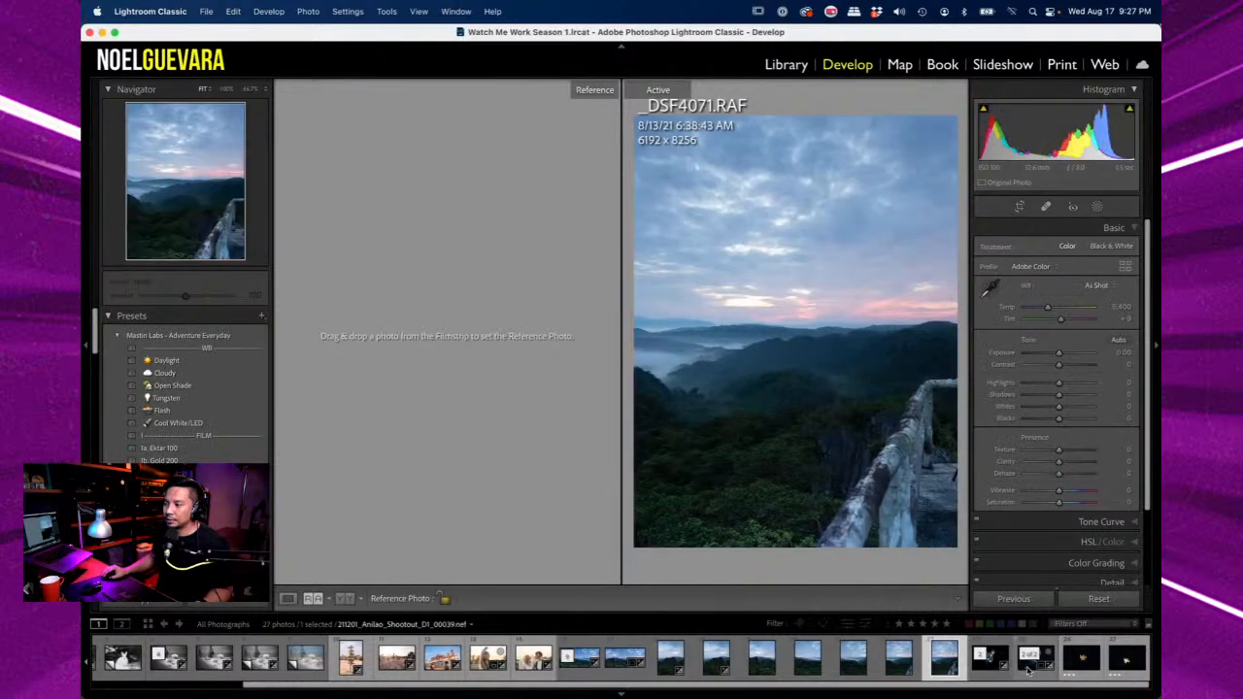
pyautogui.click(992, 668)
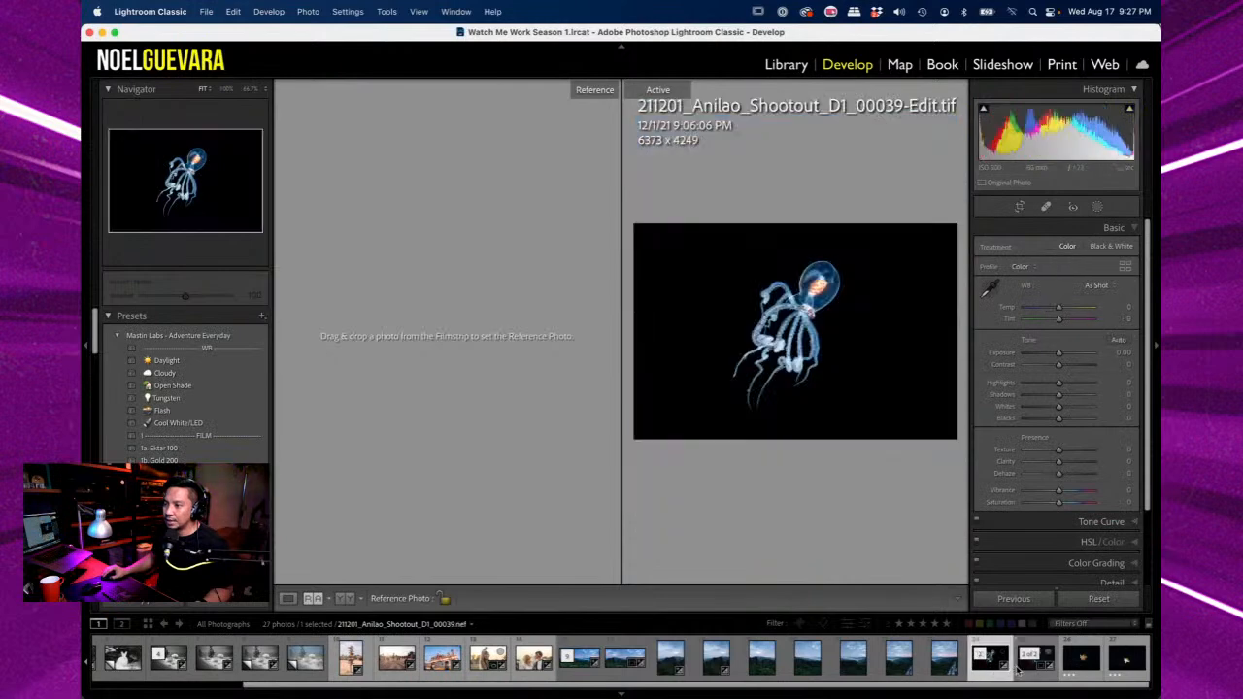
pyautogui.moveTo(1022, 668); pyautogui.dragTo(513, 408)
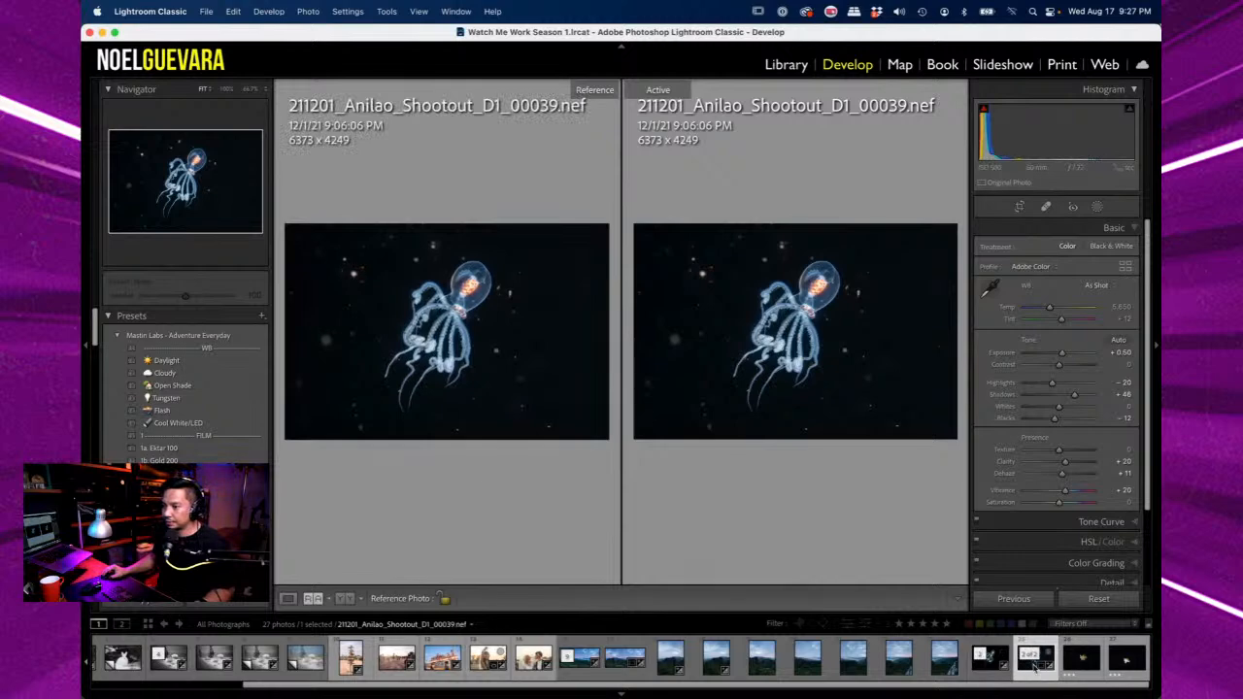
pyautogui.click(1098, 599)
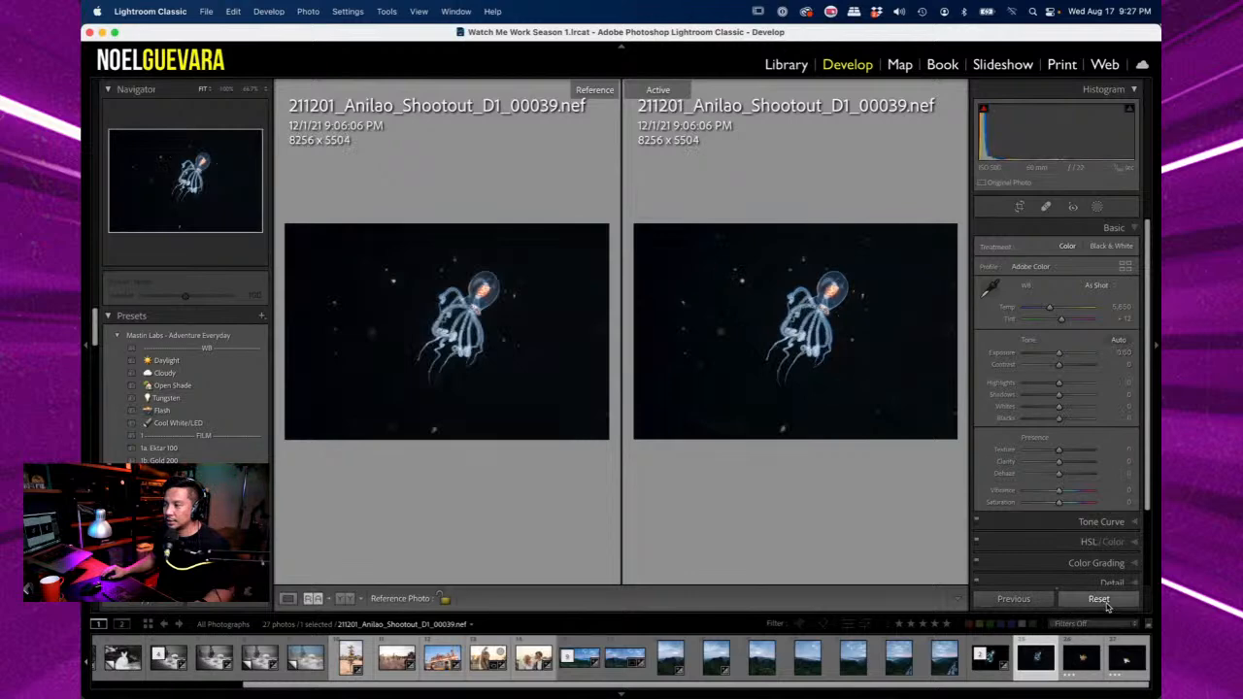
pyautogui.press('super+z')
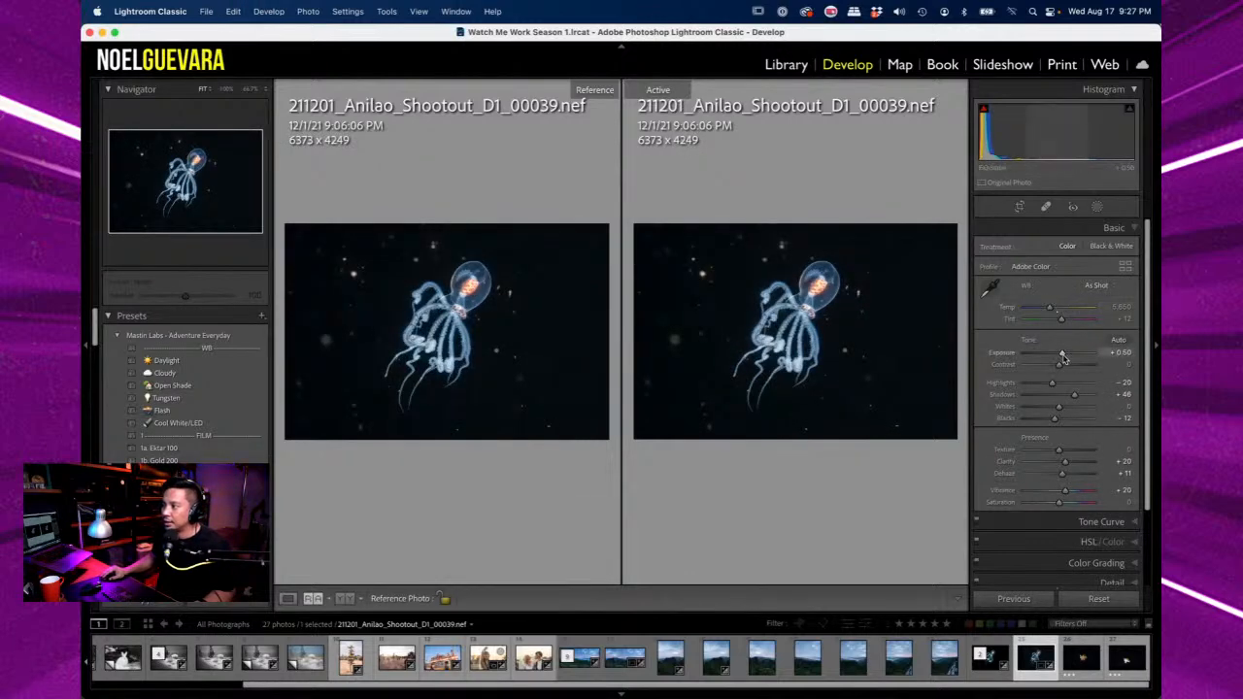
pyautogui.doubleClick(1062, 355)
pyautogui.doubleClick(1054, 385)
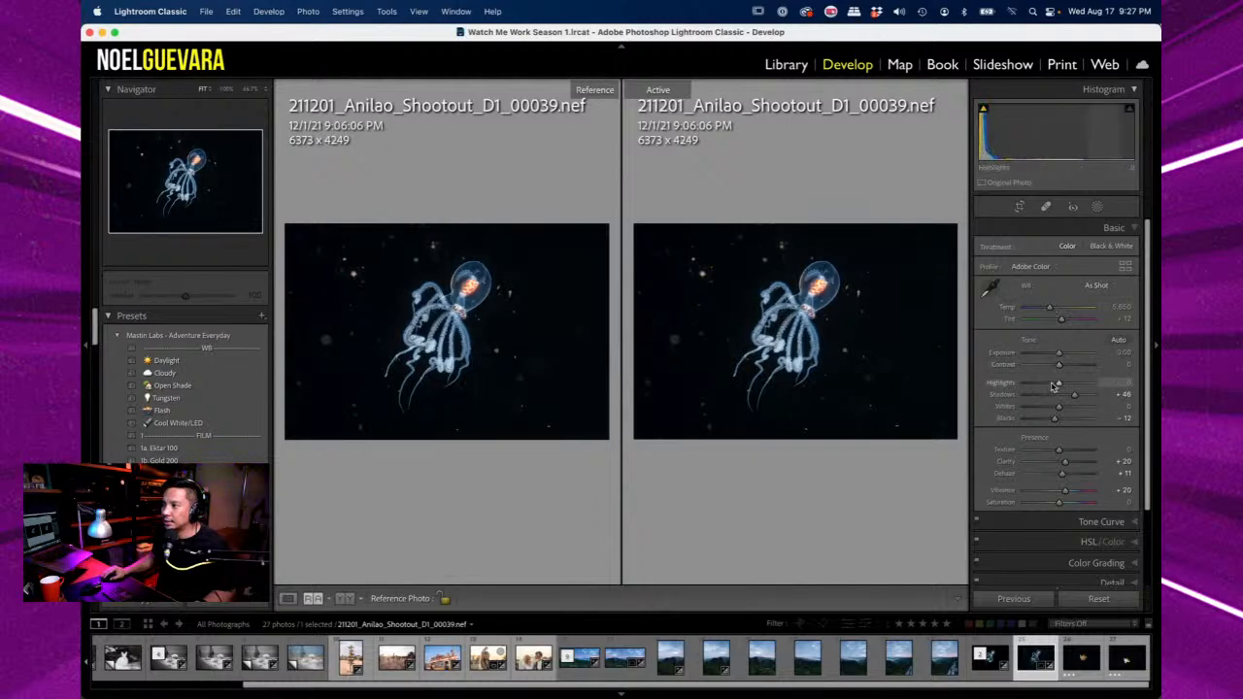
pyautogui.press('super+z')
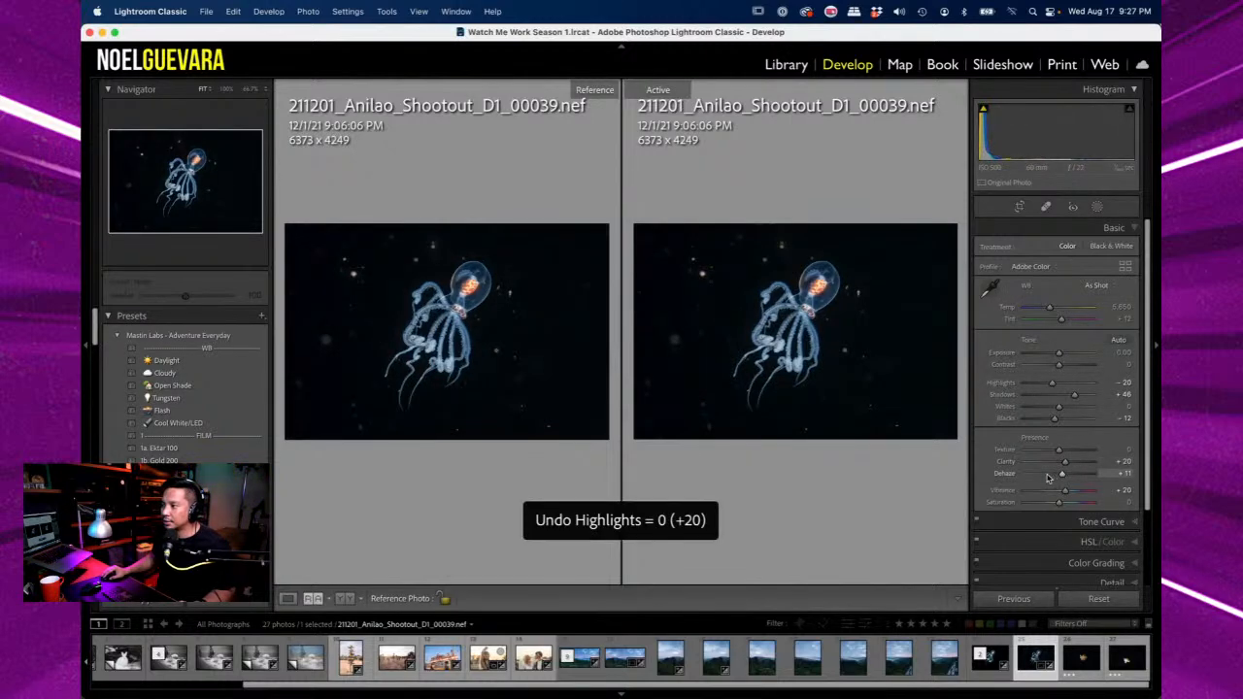
pyautogui.press('super+z')
pyautogui.press('super+z')
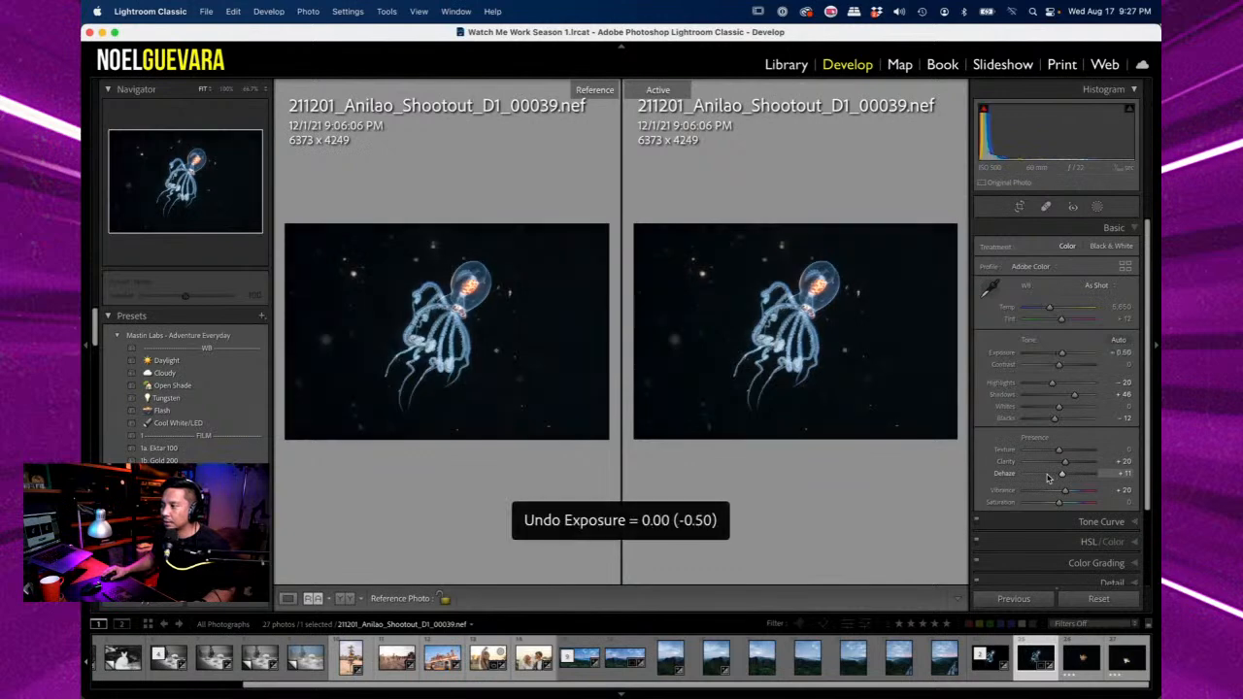
# - Make 211201_Anilao_Shootout_D1_00039-Edit.tif the active photo and compare it side by side with the NEF reference
pyautogui.scroll(-1, 1045, 477)
pyautogui.click(984, 658)
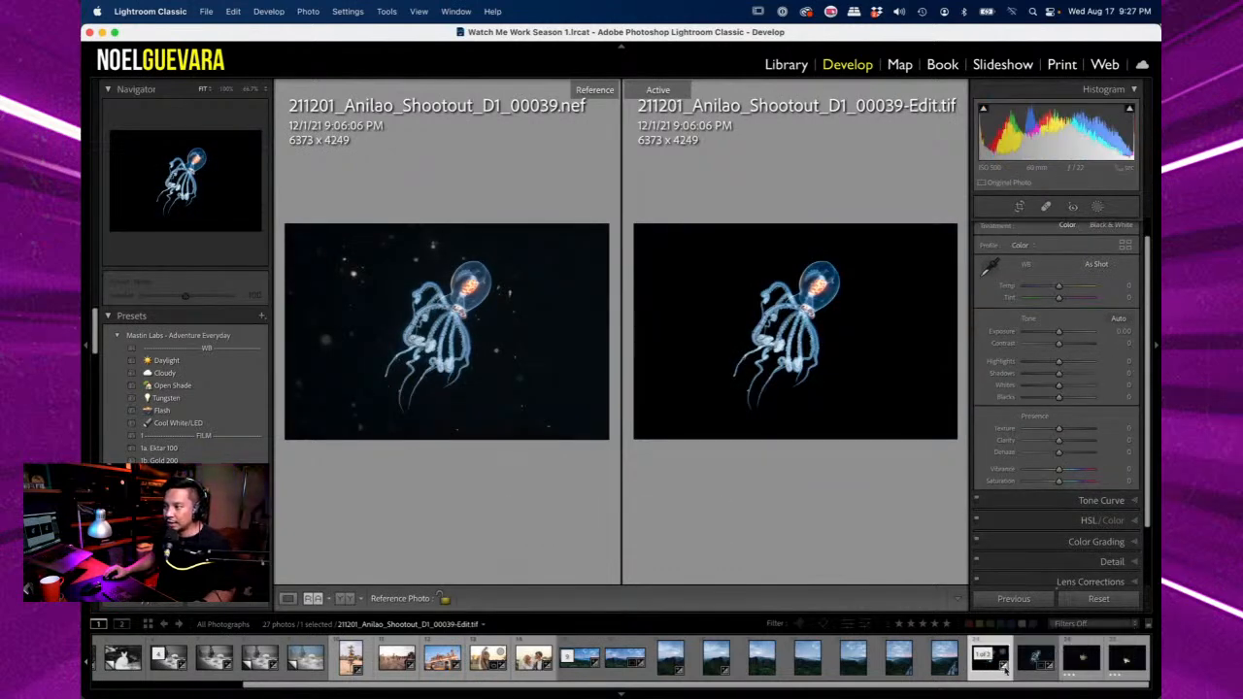
pyautogui.click(1029, 662)
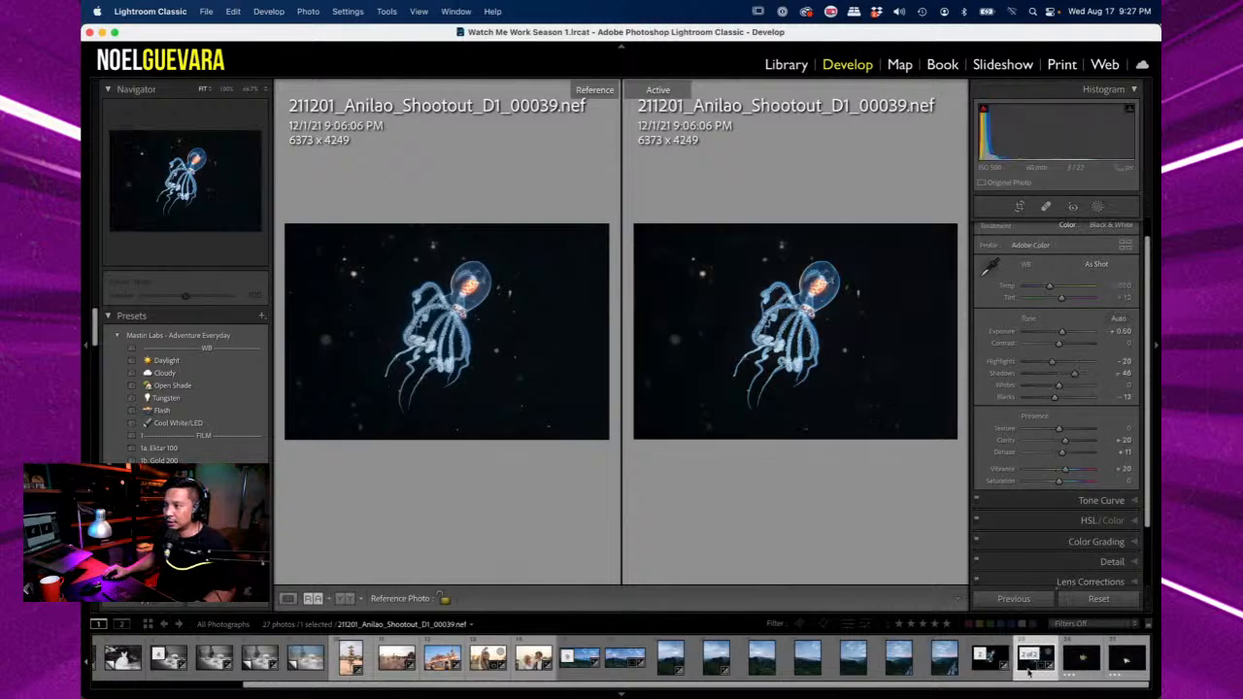
pyautogui.click(983, 668)
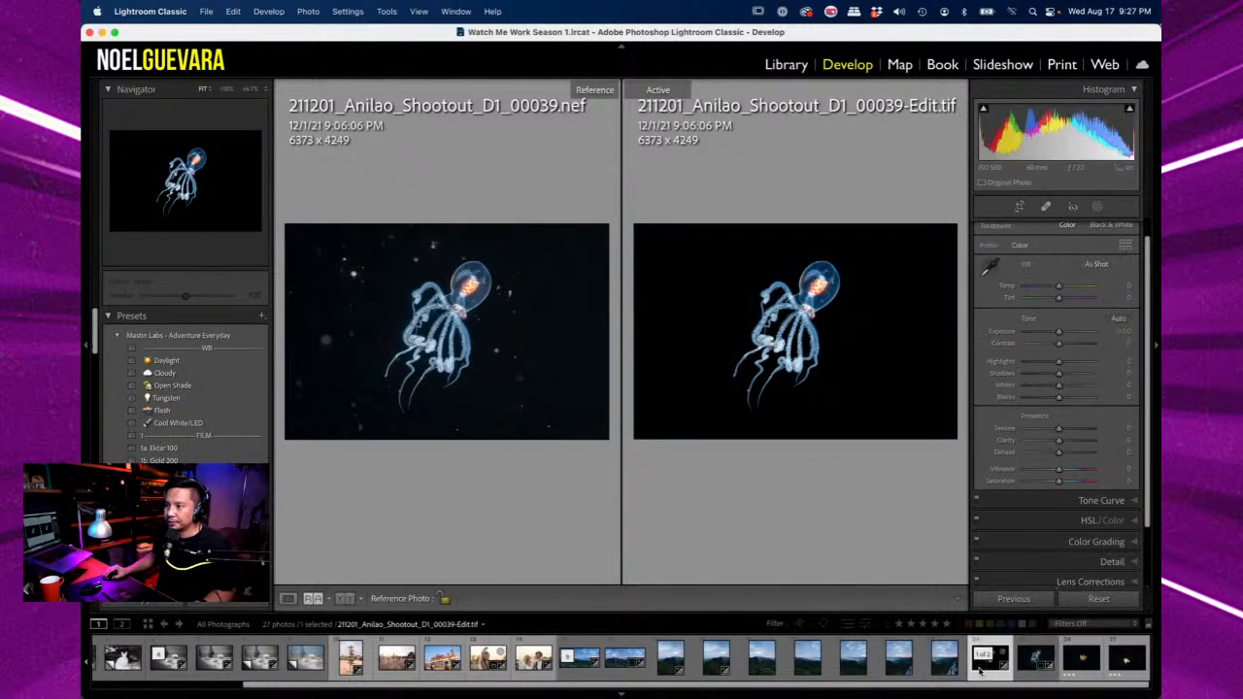
pyautogui.click(1025, 668)
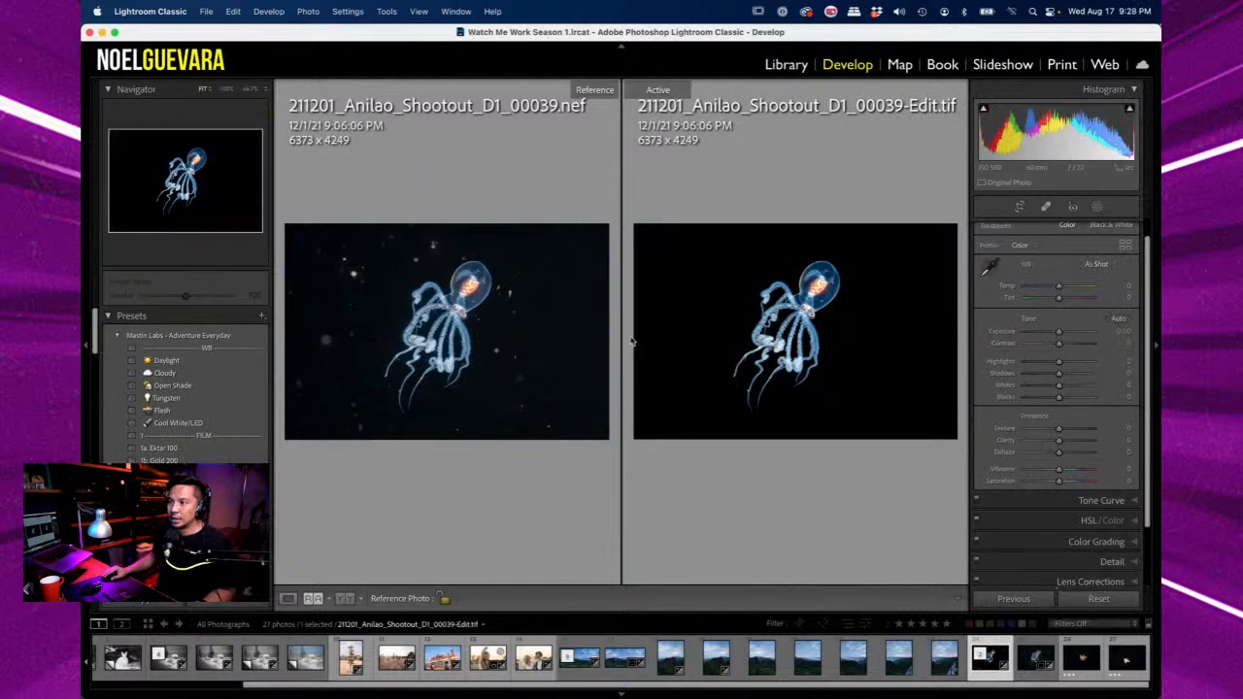
# - Compare the edited octopus TIFF with the original photo in full-screen preview, then return to Reference View
pyautogui.press('f')
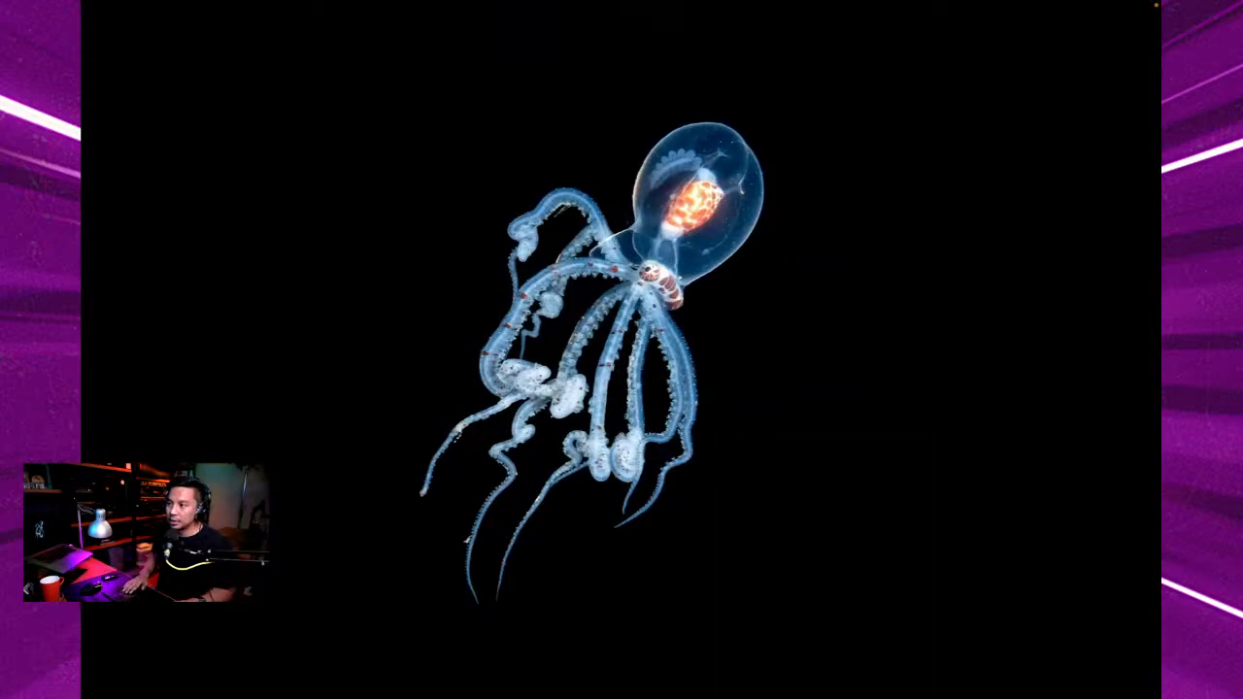
pyautogui.press('Right')
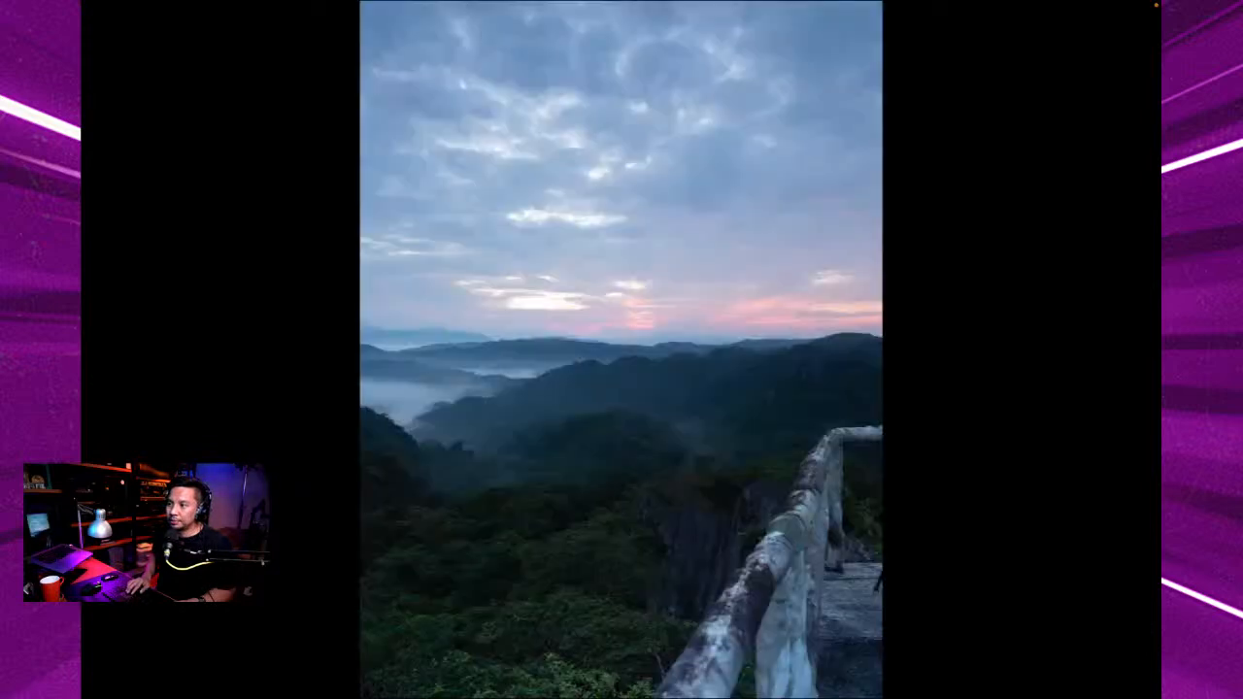
pyautogui.press('Left')
pyautogui.press('\\')
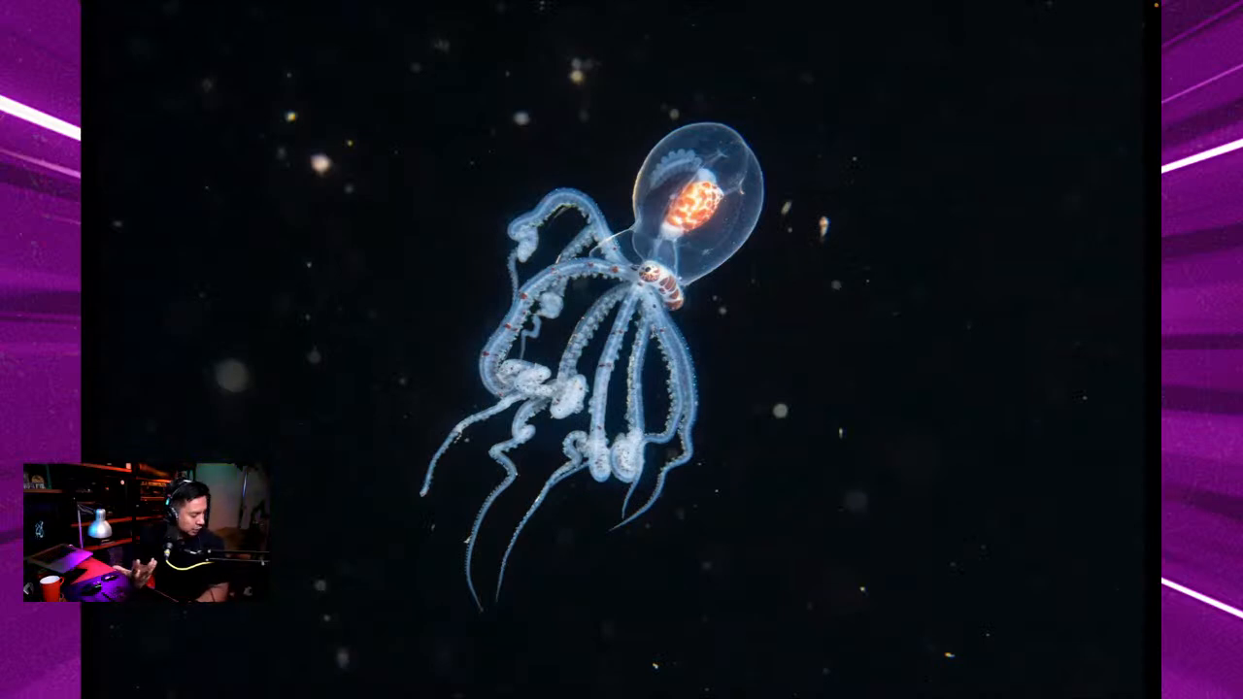
pyautogui.press('\\')
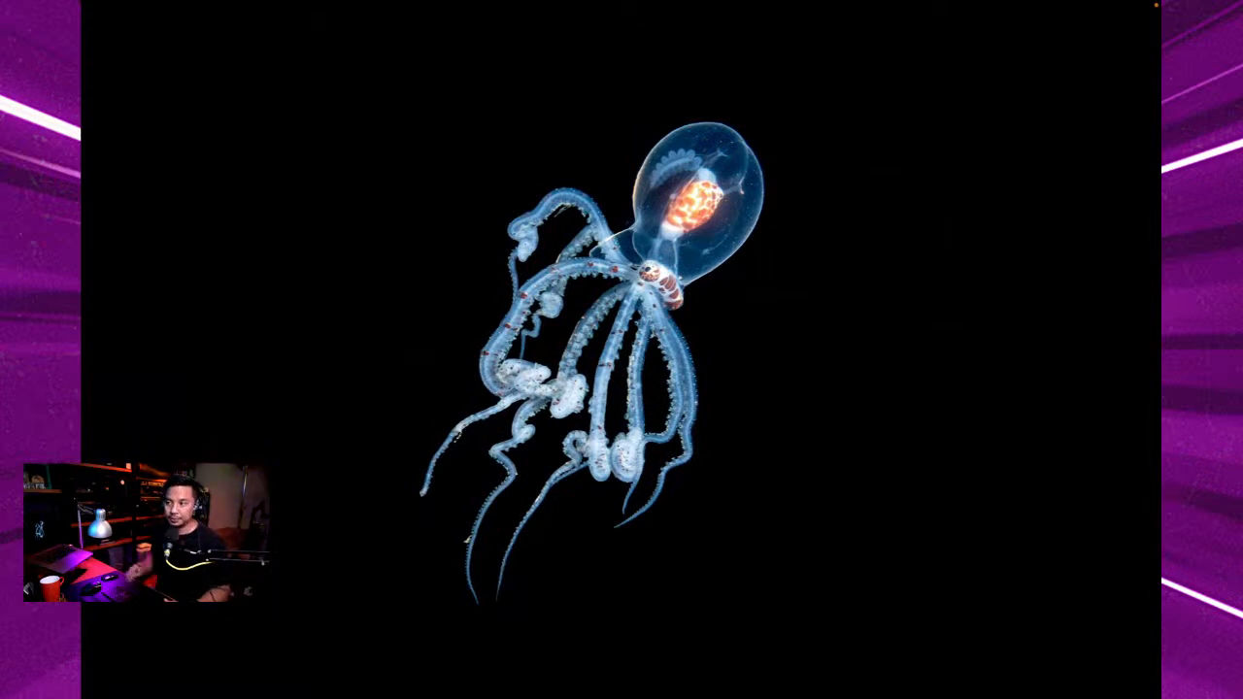
pyautogui.press('f')
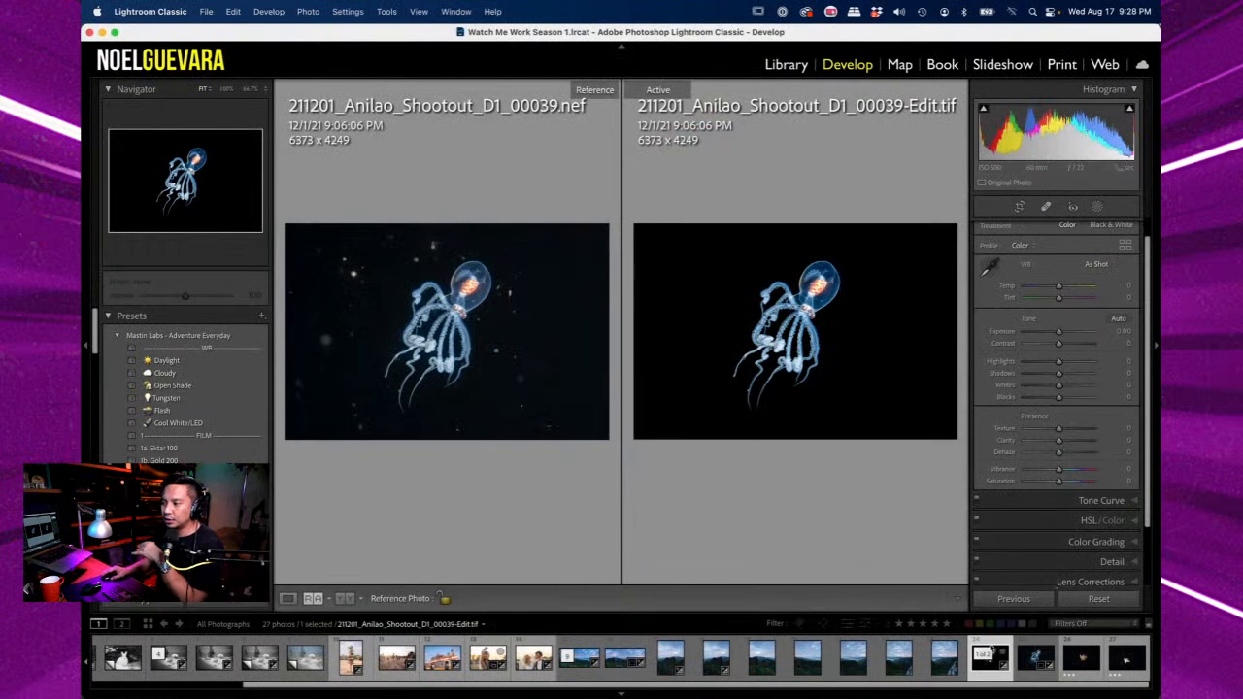
# - Open 211203_Anilao_Shootout_D2_BW_00157.nef in Loupe View and crop it around the orange octopus to about 3445 x 2297 pixels
pyautogui.click(1117, 659)
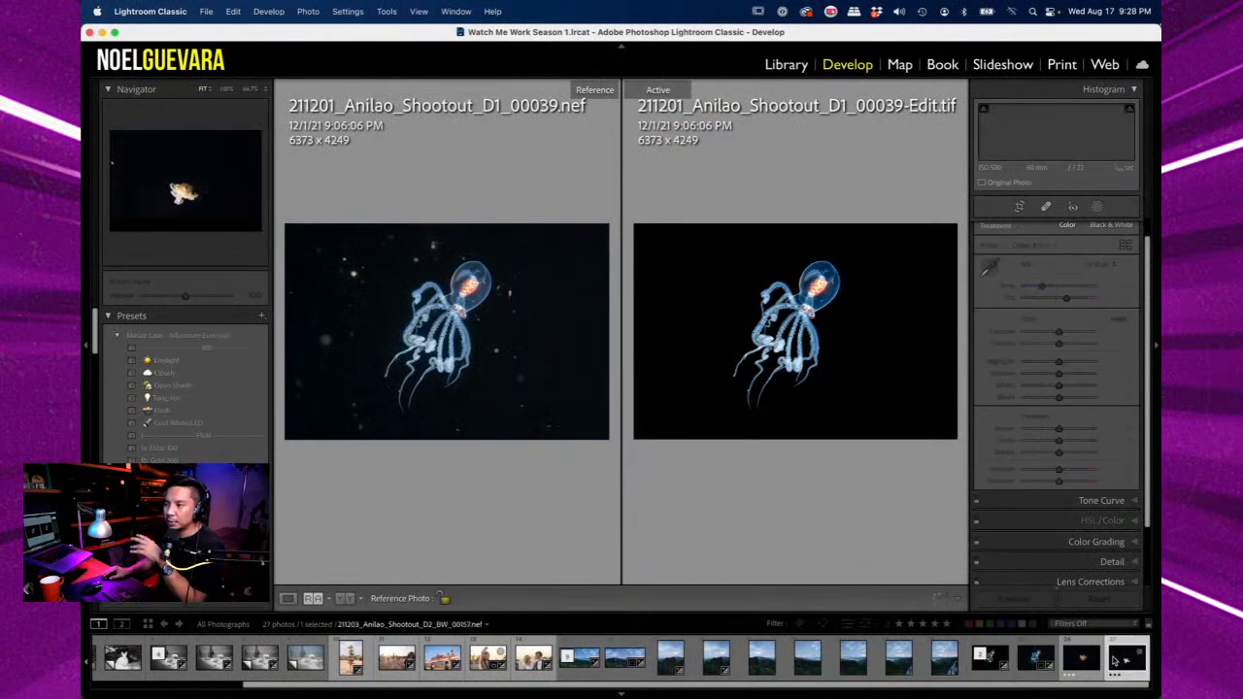
pyautogui.click(286, 599)
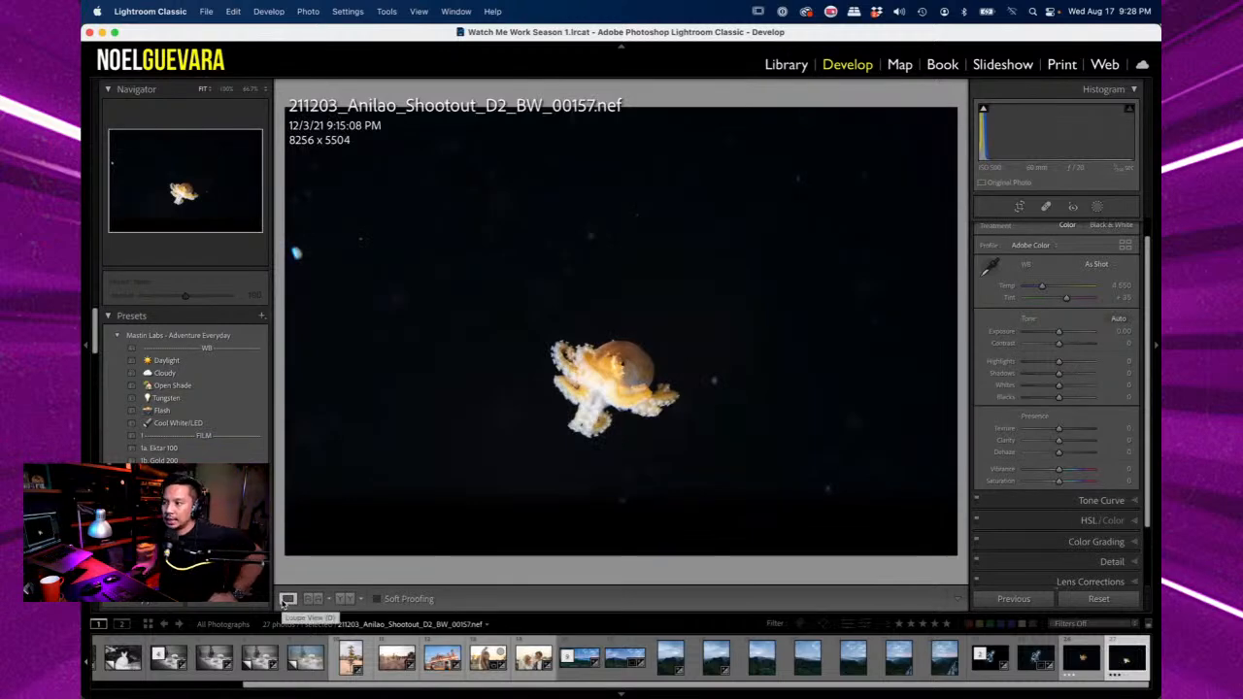
pyautogui.click(1019, 207)
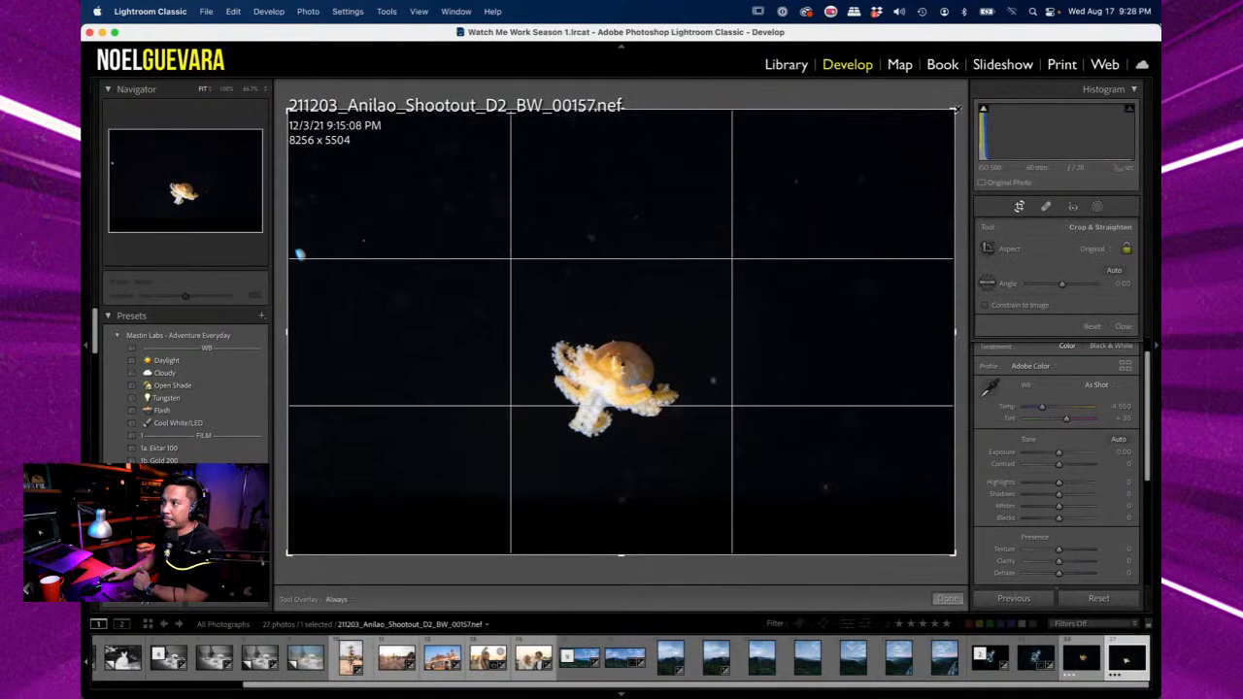
pyautogui.moveTo(945, 119); pyautogui.dragTo(823, 237)
pyautogui.moveTo(663, 302); pyautogui.dragTo(487, 385)
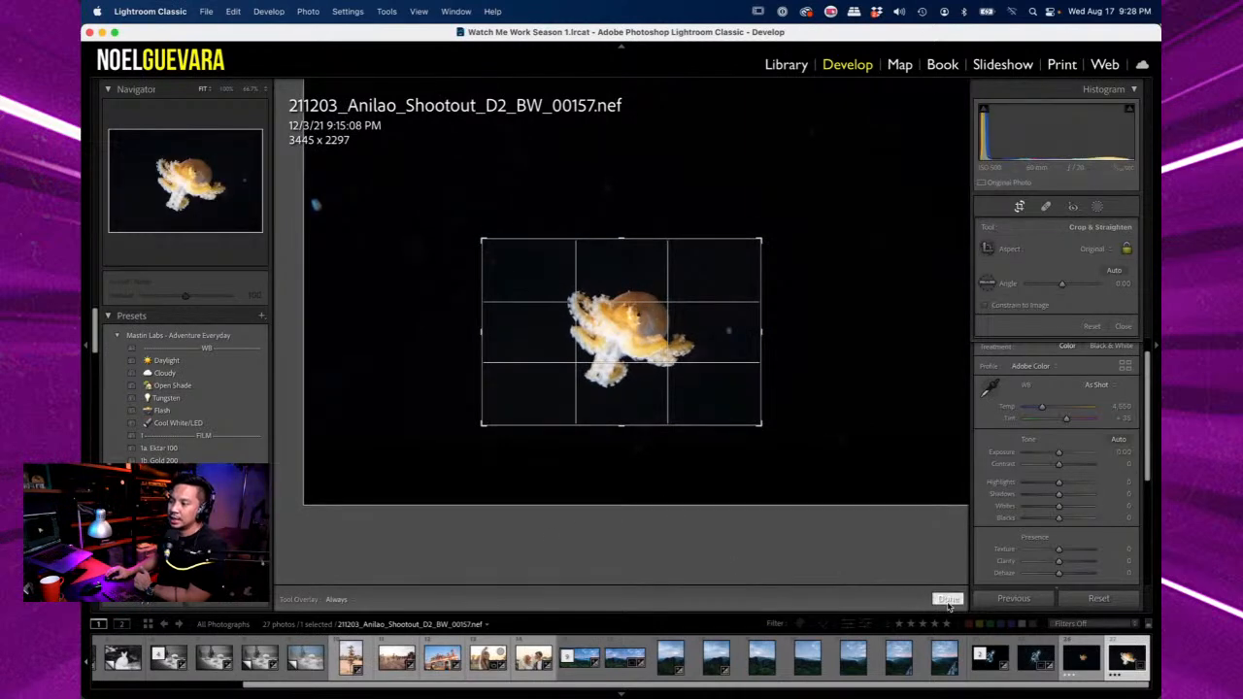
pyautogui.click(948, 599)
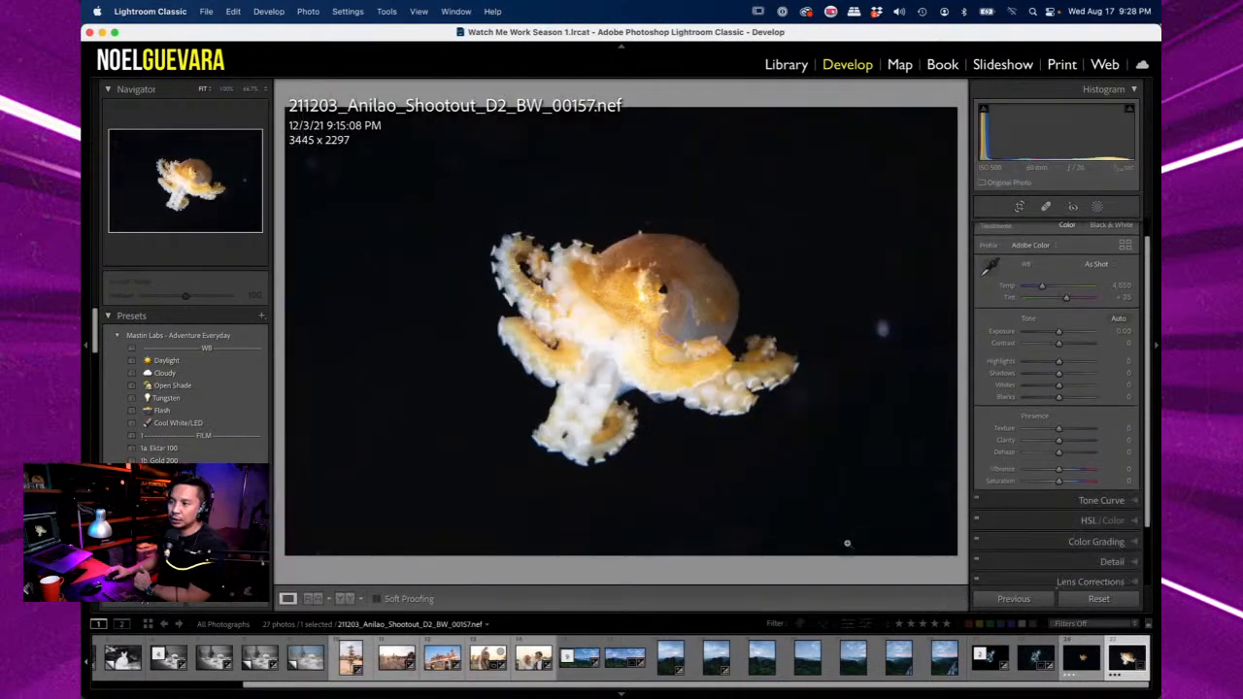
# - Tighten the orange octopus crop to about 3192 x 2128 pixels and reposition the animal within the frame
pyautogui.click(1019, 206)
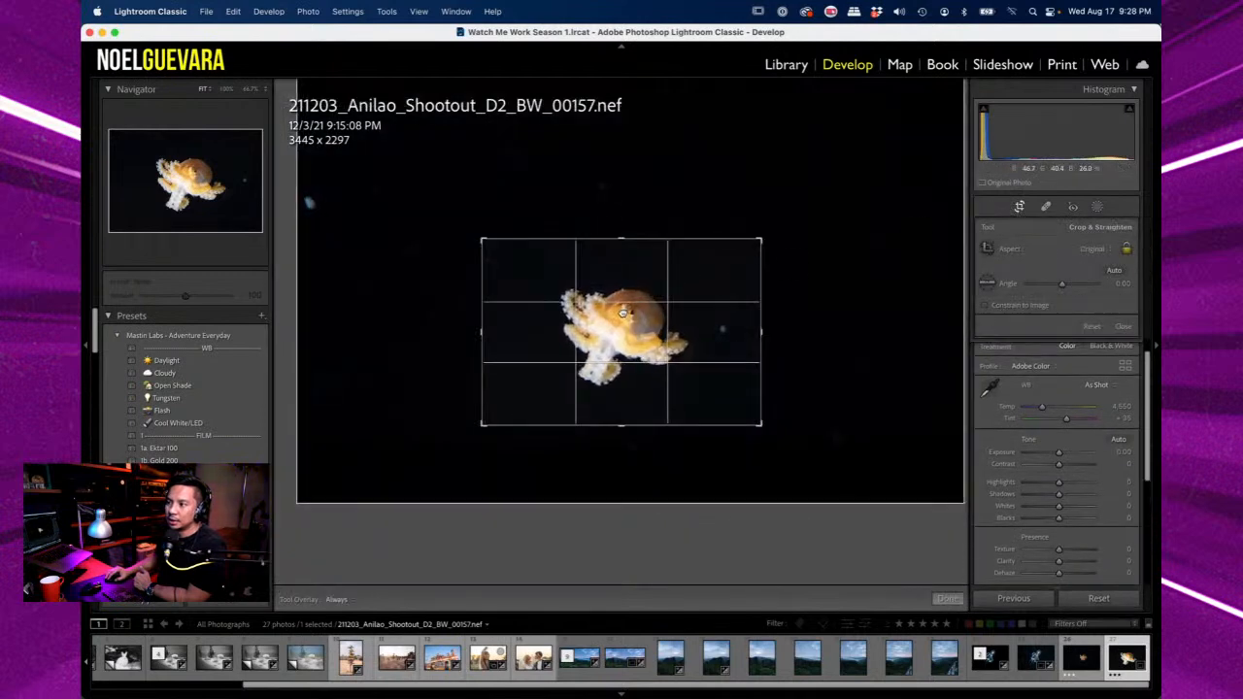
pyautogui.moveTo(476, 240); pyautogui.dragTo(498, 253)
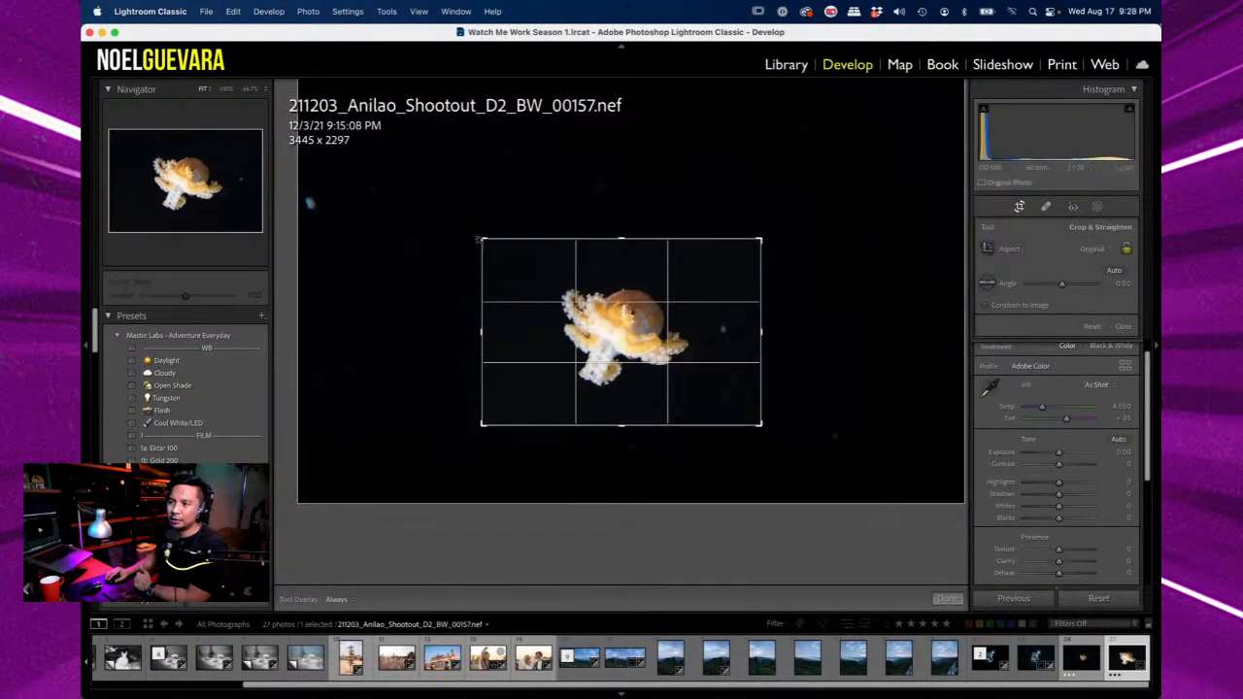
pyautogui.moveTo(624, 342); pyautogui.dragTo(636, 353)
pyautogui.moveTo(636, 352); pyautogui.dragTo(633, 350)
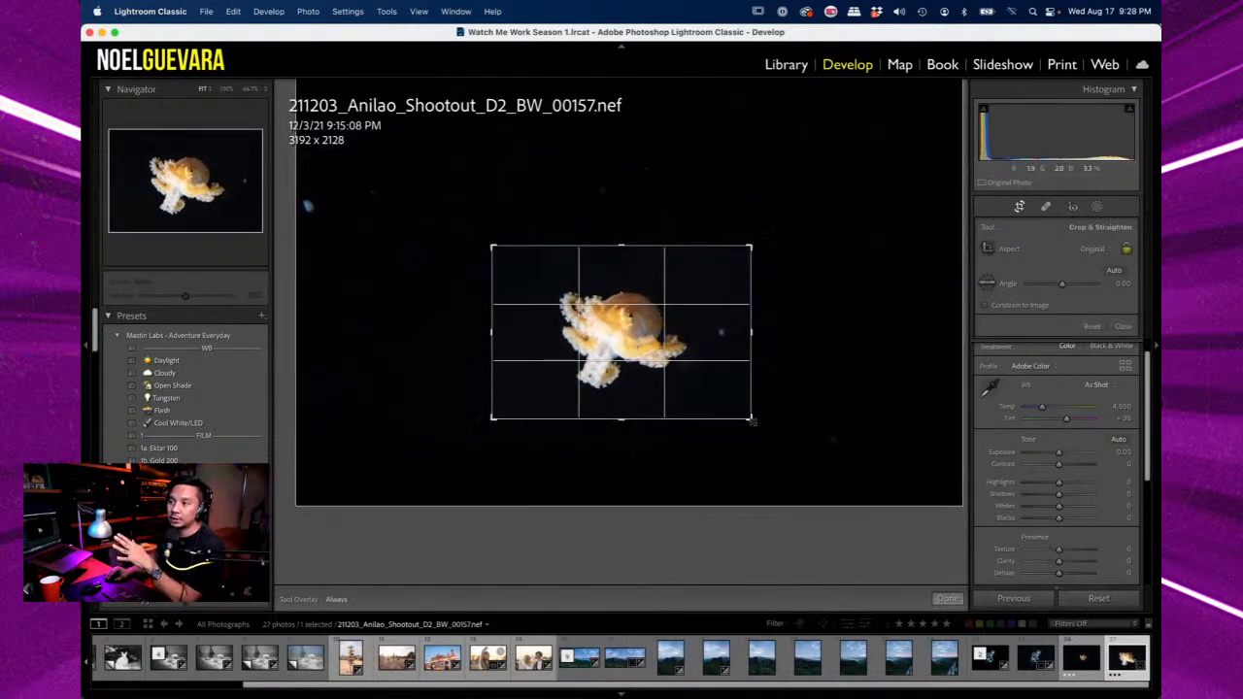
pyautogui.click(950, 600)
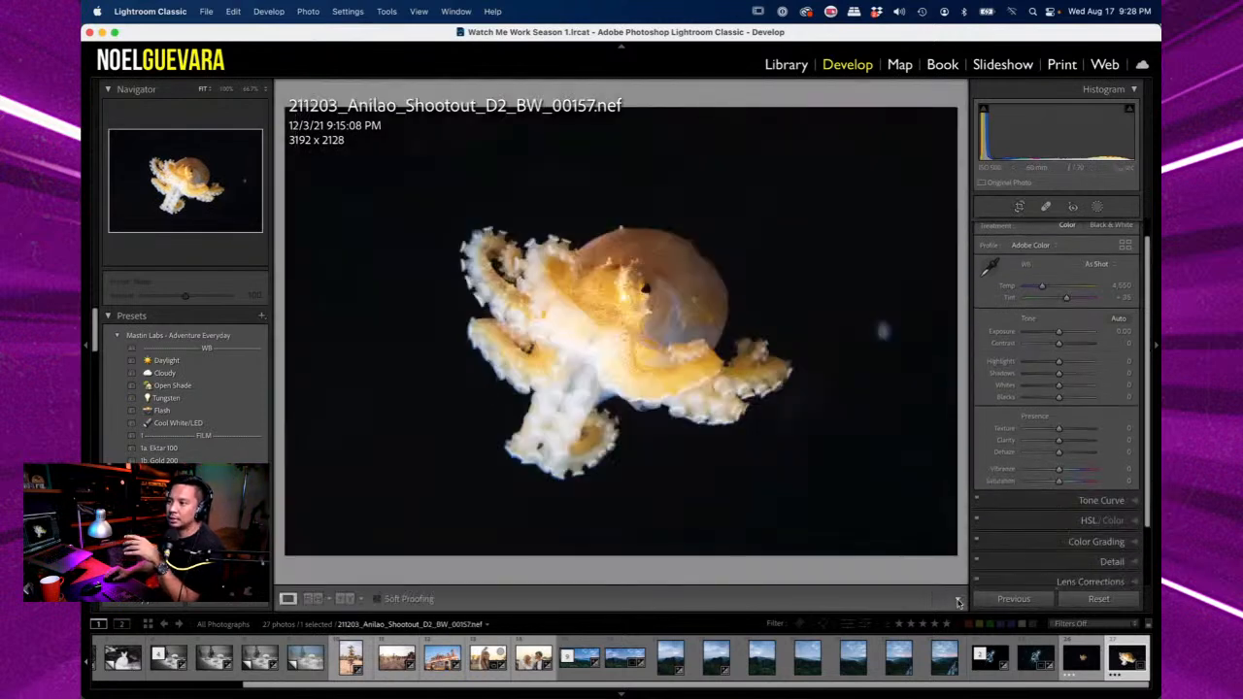
# - Check the octopus crop against the full frame with the crop overlay shown and hidden
pyautogui.press('r')
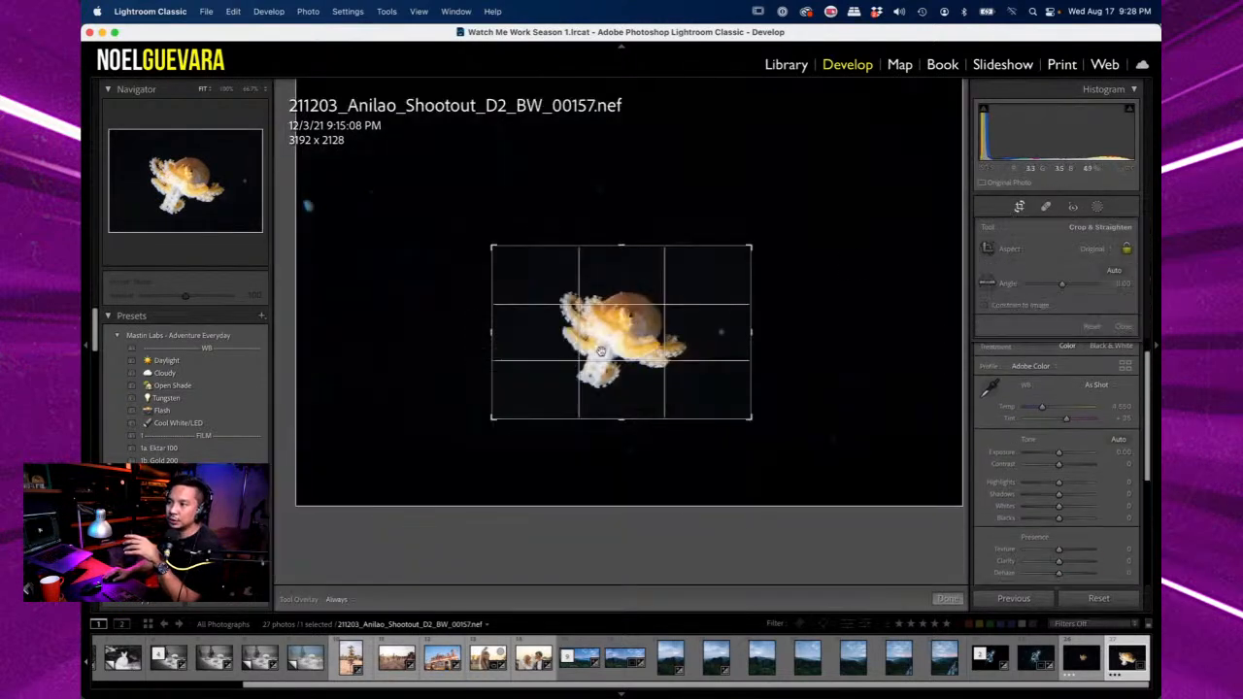
pyautogui.press('Return')
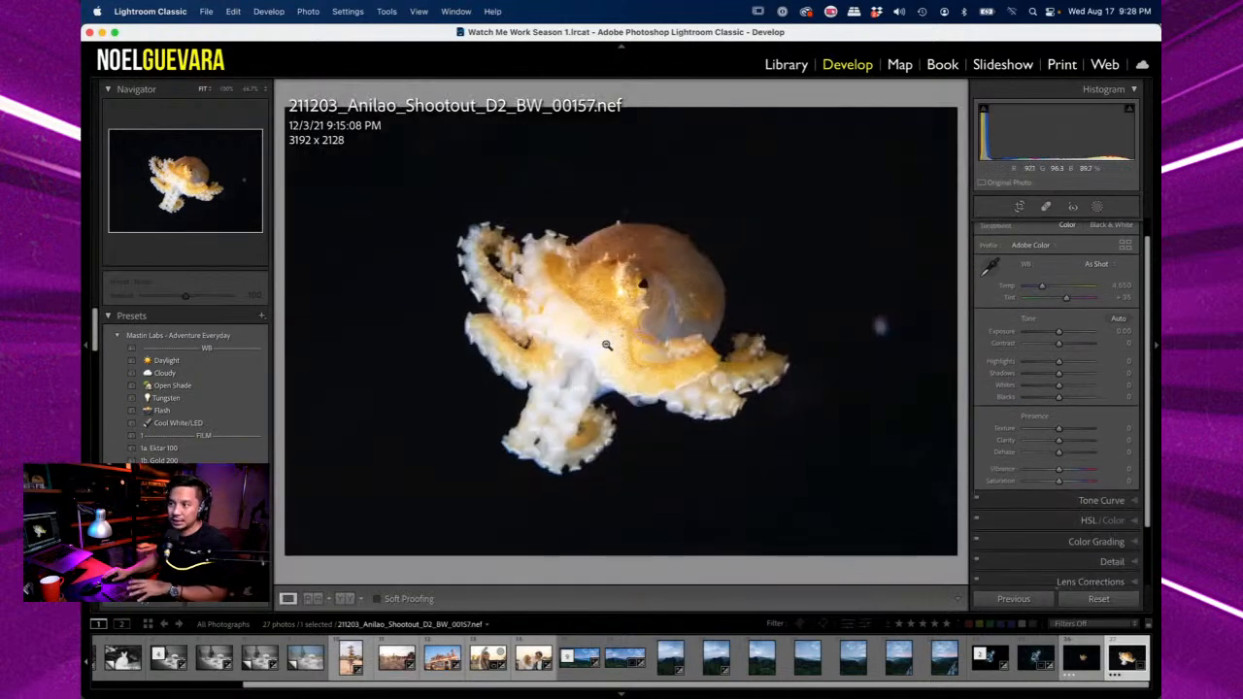
pyautogui.click(1019, 216)
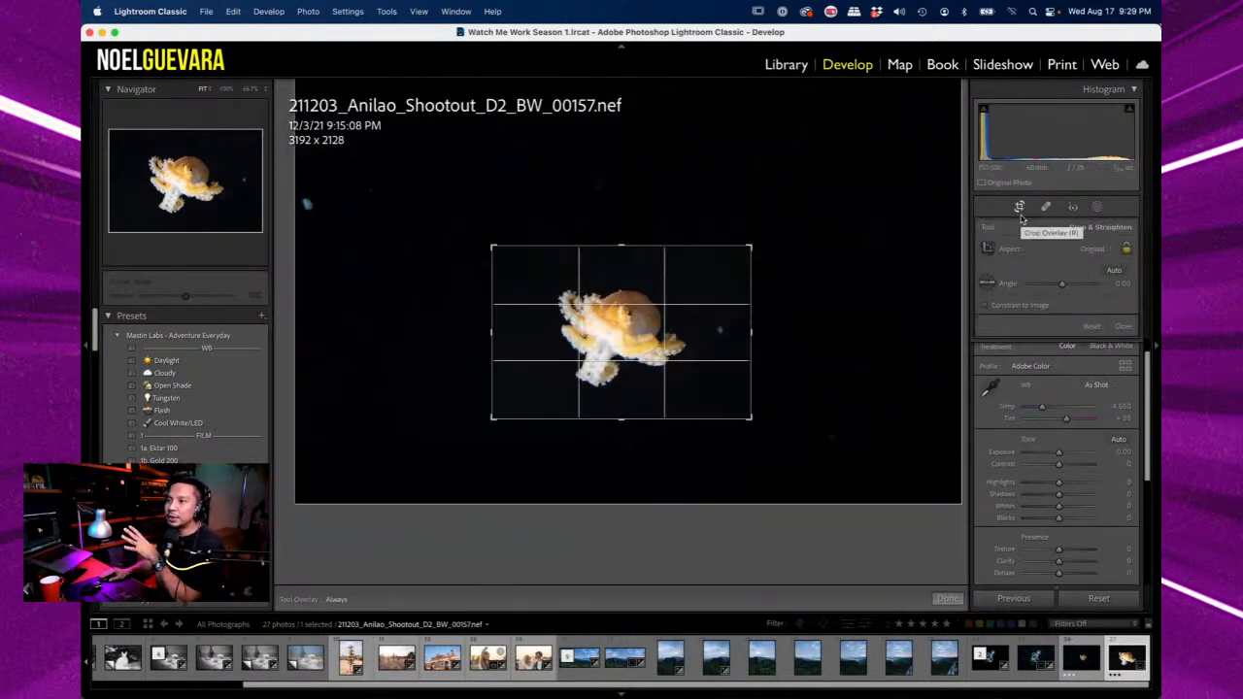
pyautogui.click(1020, 216)
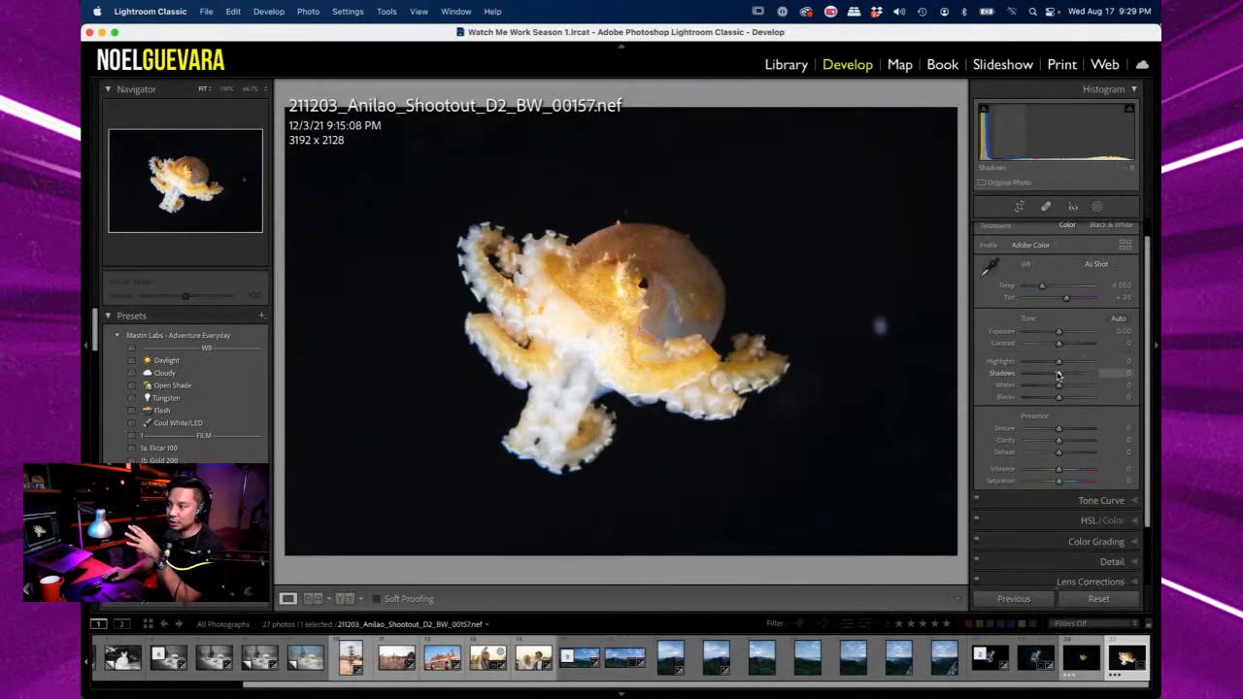
# - Set the orange octopus photo's Highlights to -21, Shadows to +44, Blacks to -26, Clarity to +29 and Vibrance to +23
pyautogui.moveTo(1059, 375); pyautogui.dragTo(1069, 474)
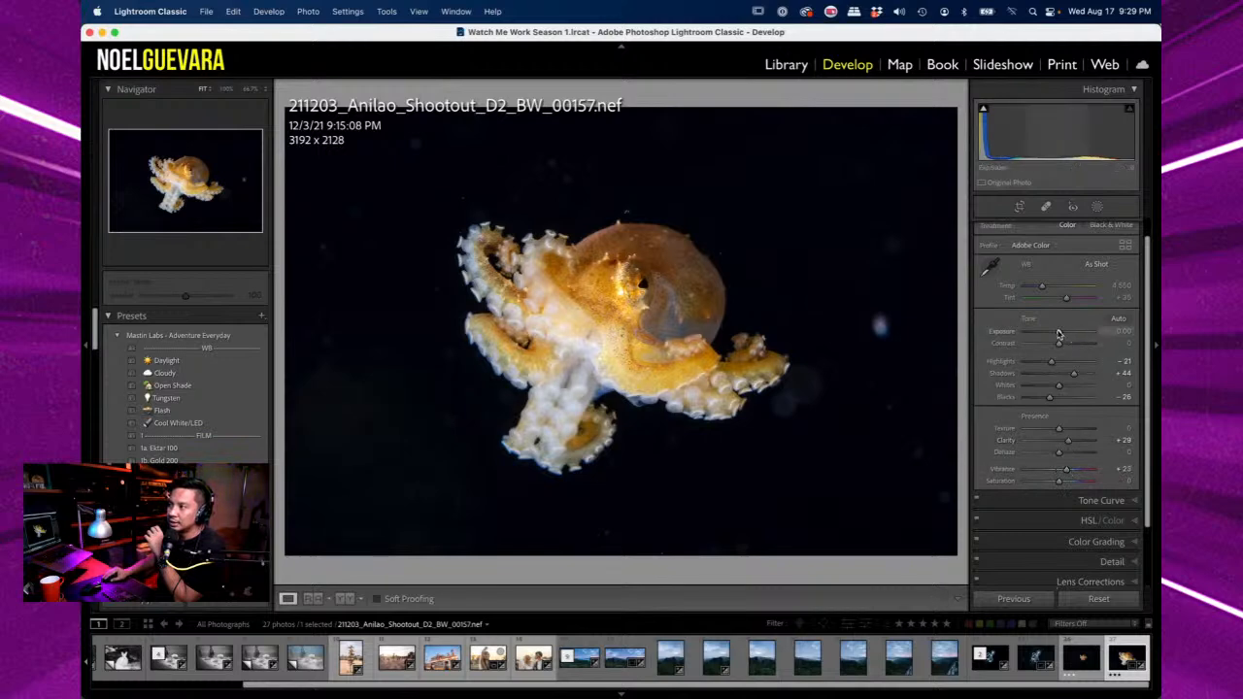
# - Raise the orange octopus photo's Exposure to +0.25 and send the photo to Adobe Photoshop 2022 for editing
pyautogui.moveTo(1058, 334); pyautogui.dragTo(1060, 334)
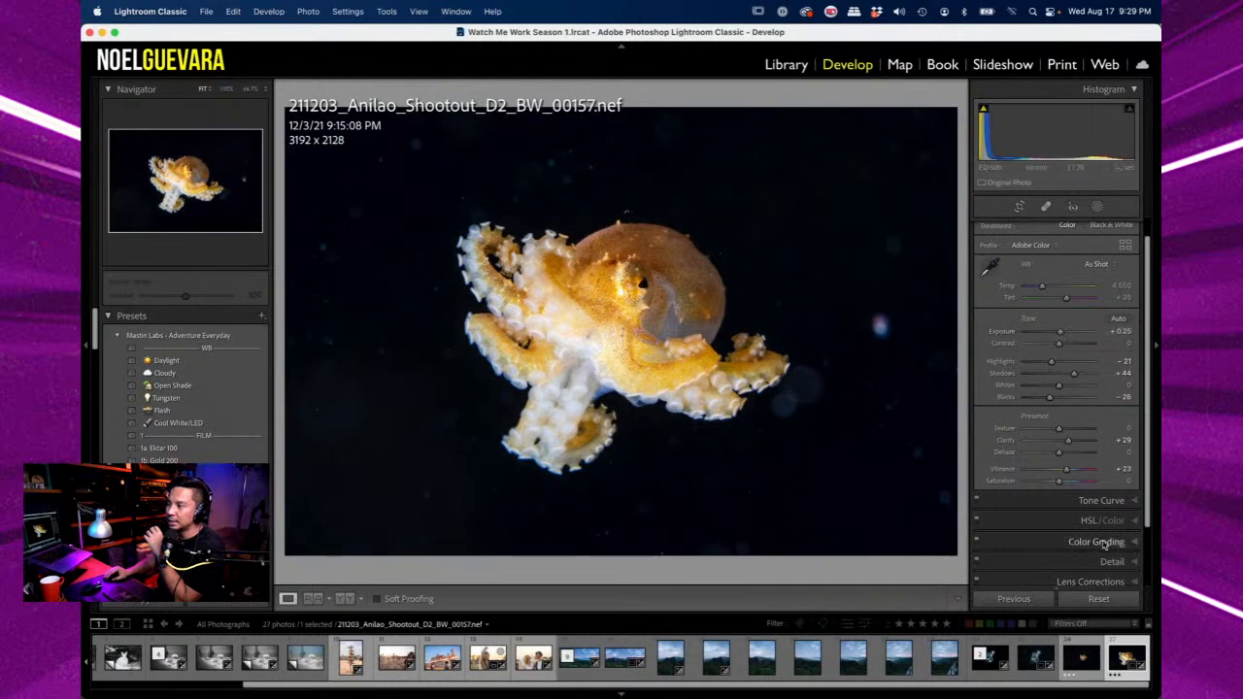
pyautogui.click(1093, 564)
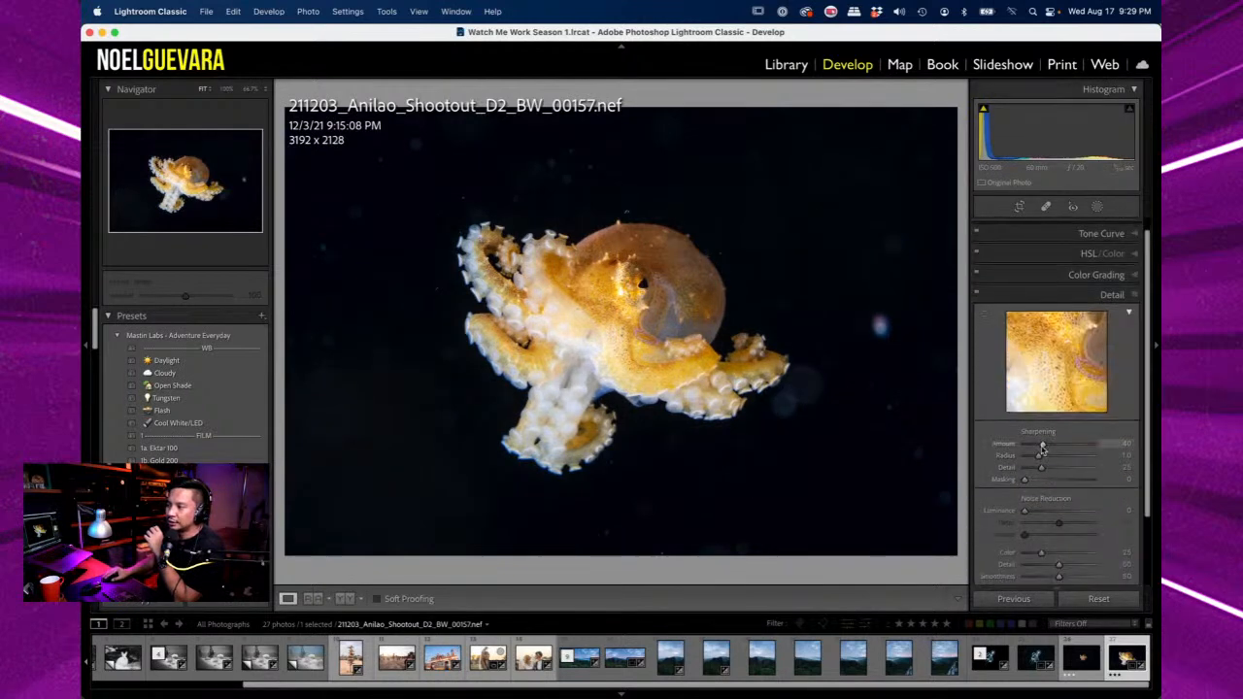
pyautogui.rightClick(1124, 666)
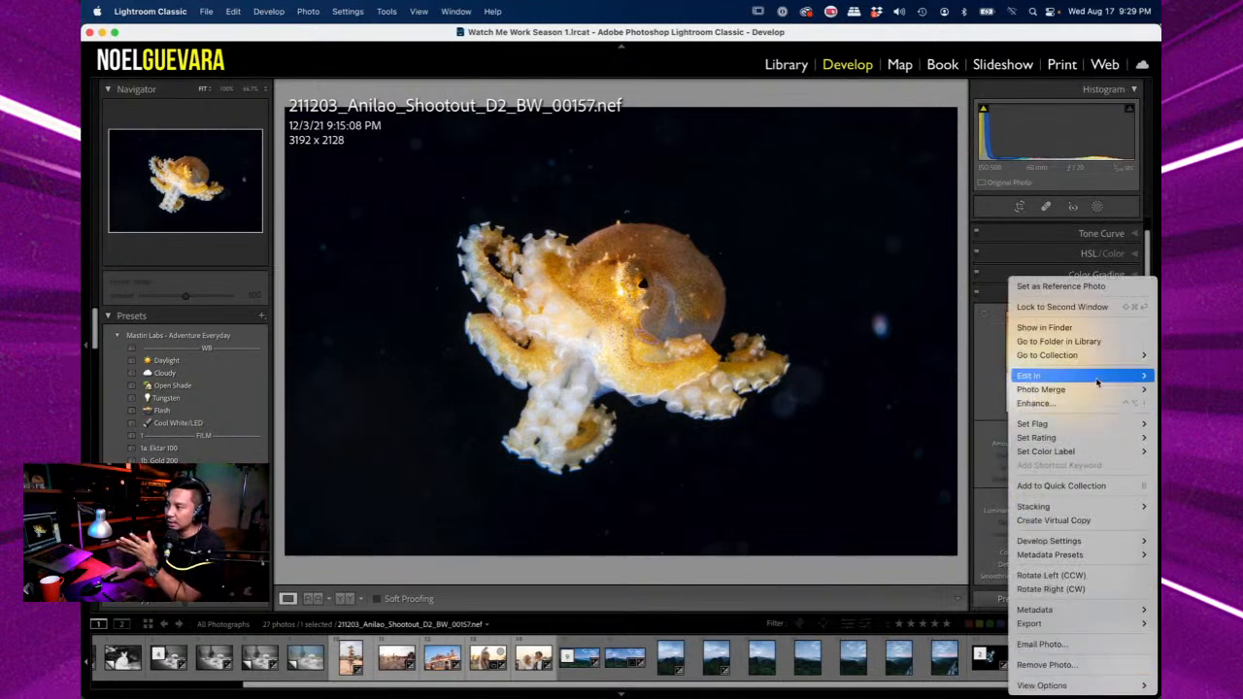
pyautogui.moveTo(1097, 381)
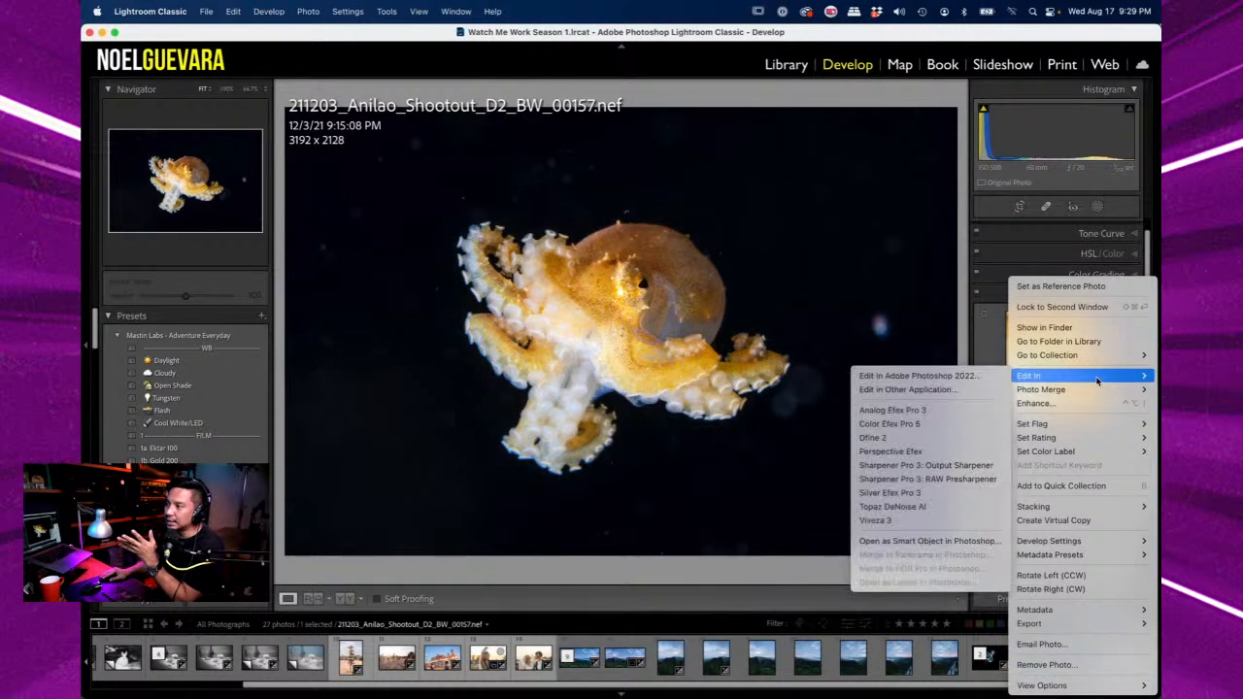
pyautogui.click(890, 377)
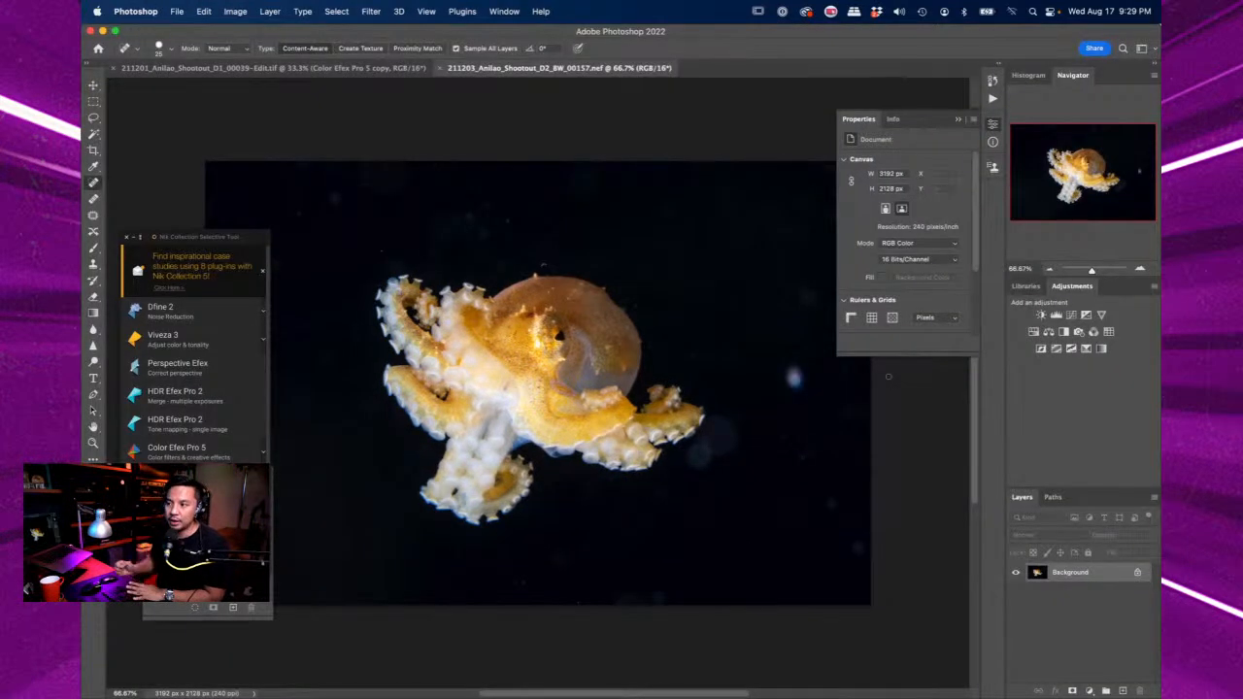
# - Convert the locked Background to a regular layer and duplicate it
pyautogui.doubleClick(1091, 576)
pyautogui.press('Return')
pyautogui.moveTo(1099, 581); pyautogui.dragTo(1121, 689)
# - Select the octopus with Select Subject and turn the selection into a mask on the duplicate layer
pyautogui.scroll(-2, 899, 330)
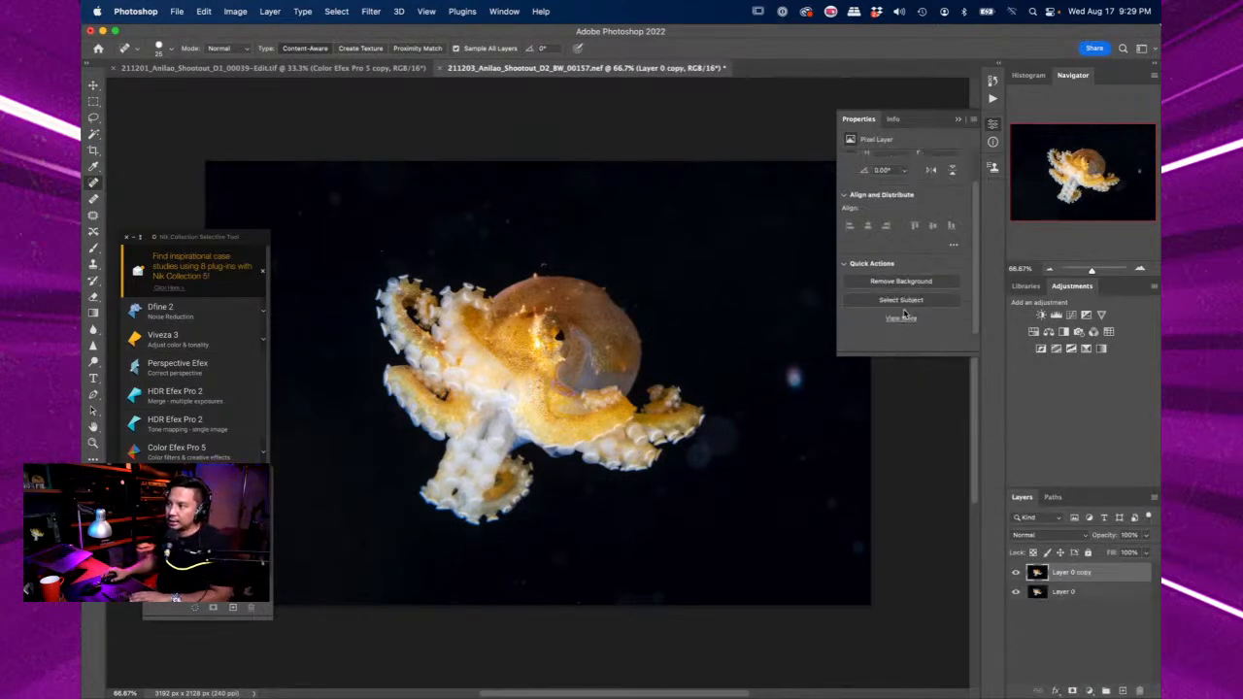
pyautogui.click(902, 300)
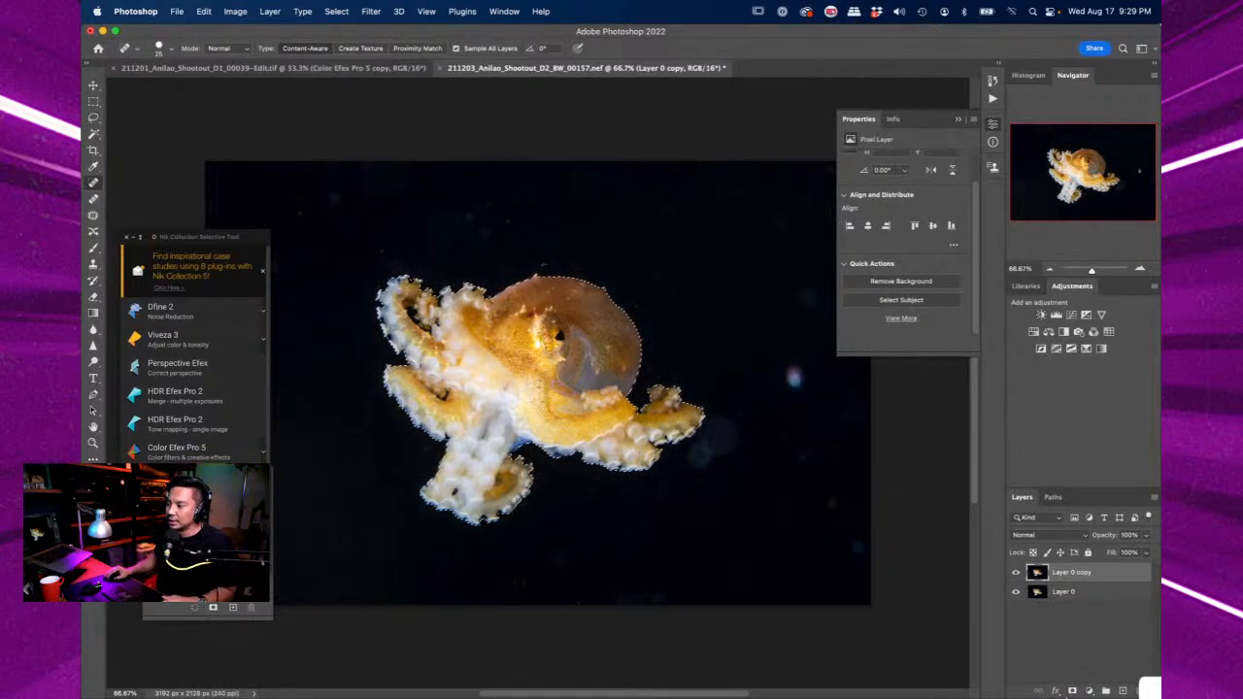
pyautogui.click(1073, 691)
# - Add a black Solid Color fill layer between Layer 0 and the masked copy, and set its opacity to 95%
pyautogui.click(1086, 594)
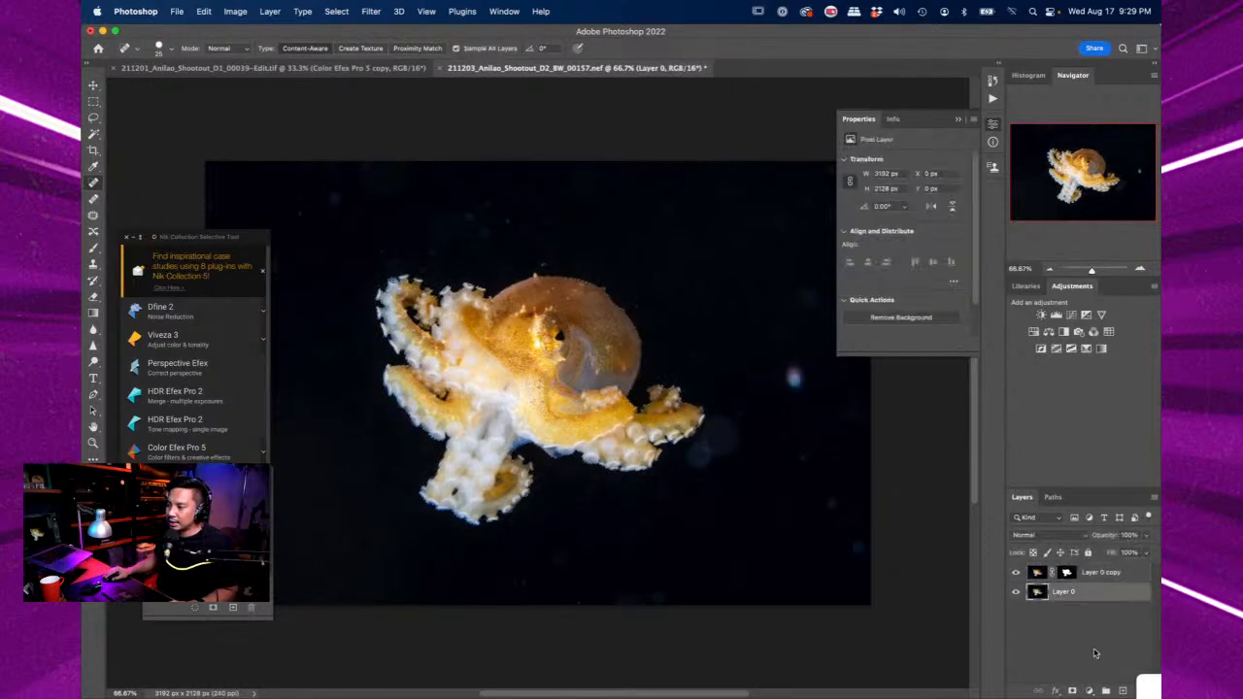
pyautogui.click(1090, 691)
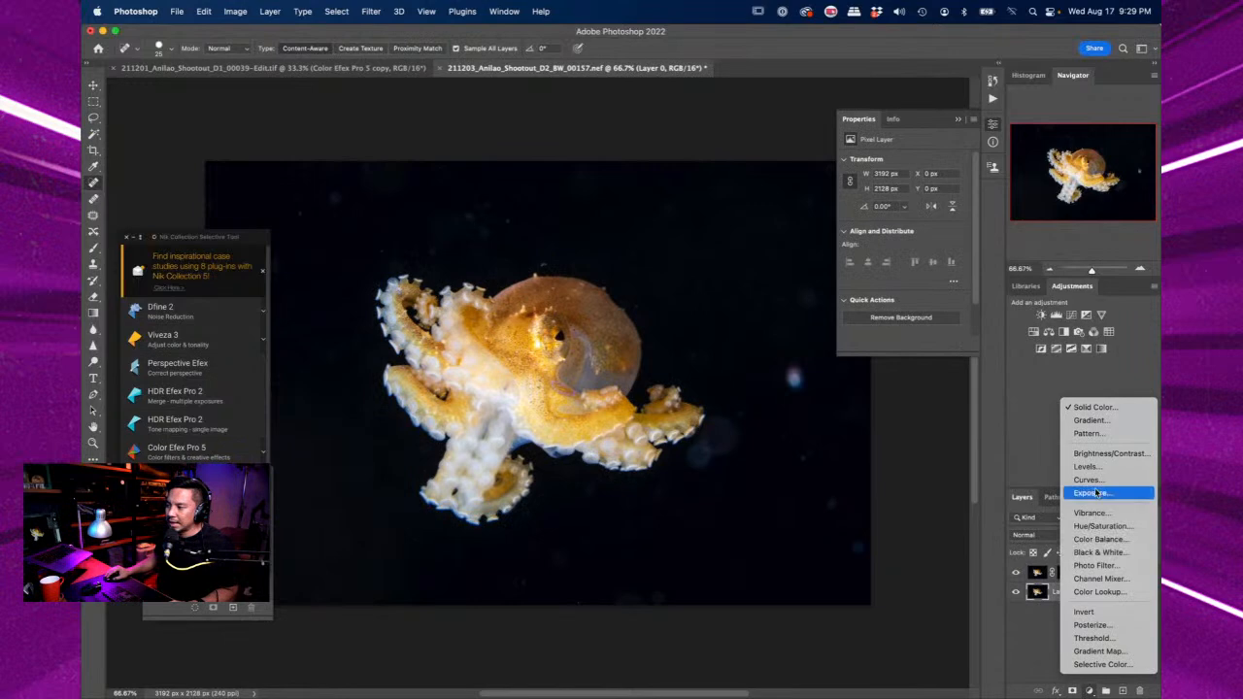
pyautogui.click(1114, 409)
pyautogui.moveTo(962, 648); pyautogui.dragTo(996, 661)
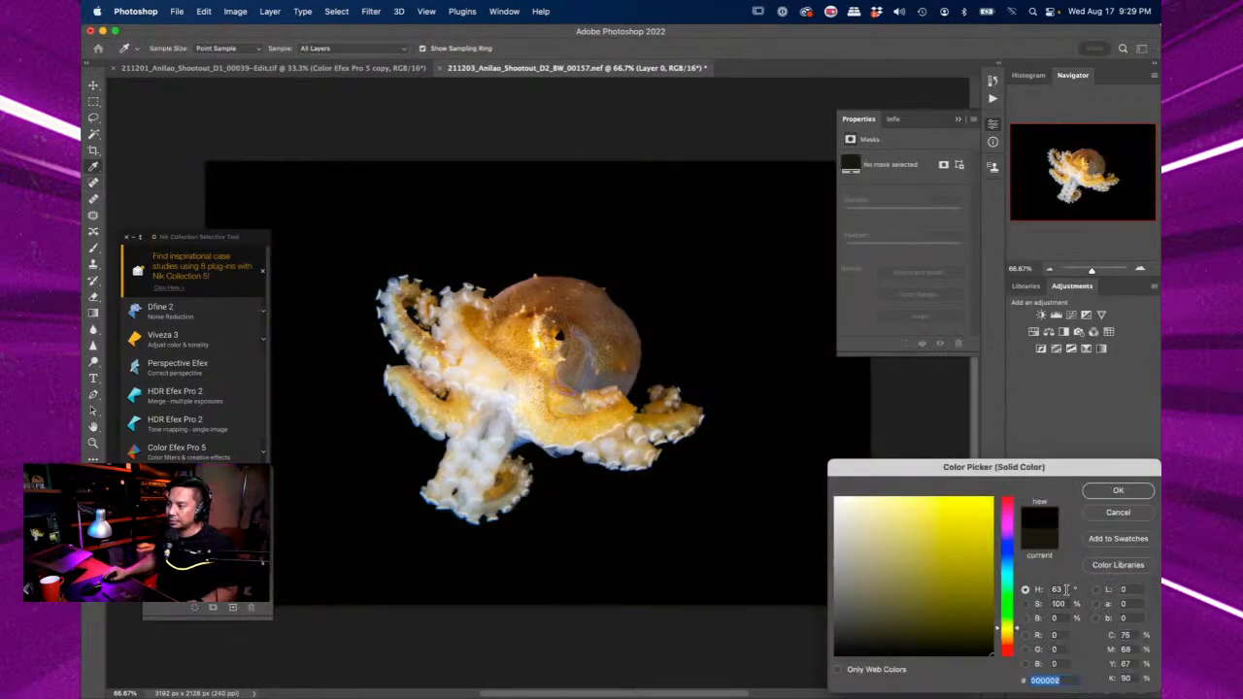
pyautogui.click(1118, 491)
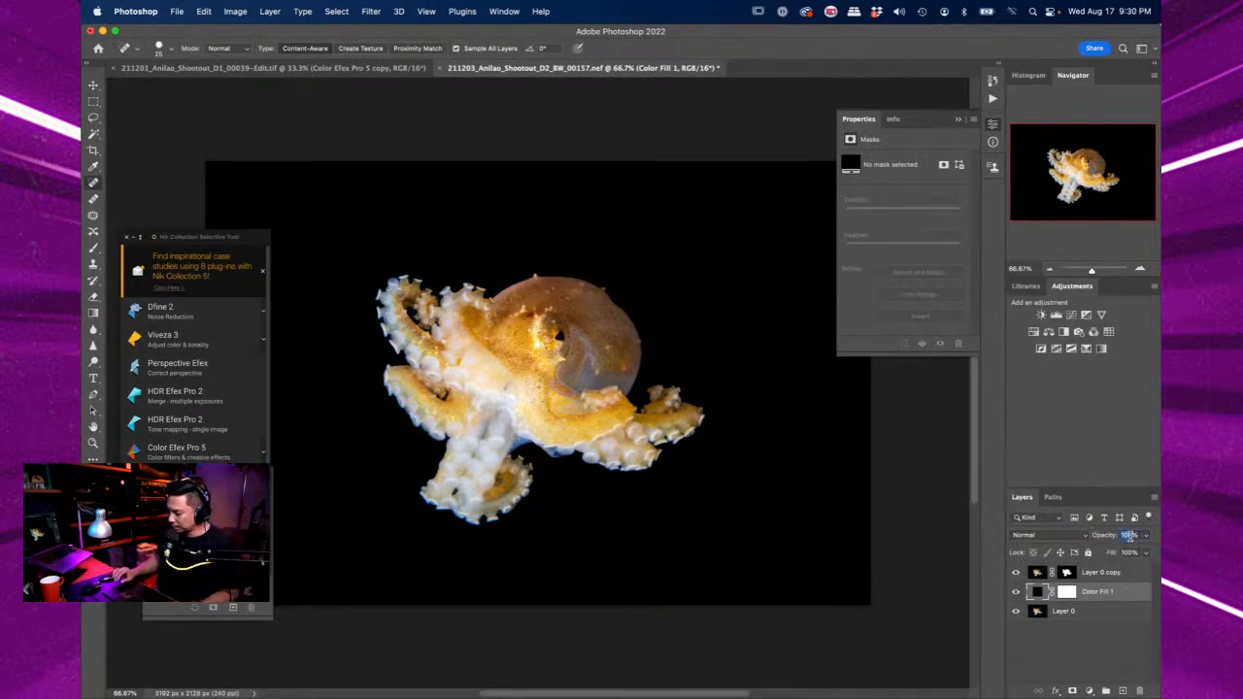
pyautogui.write('95')
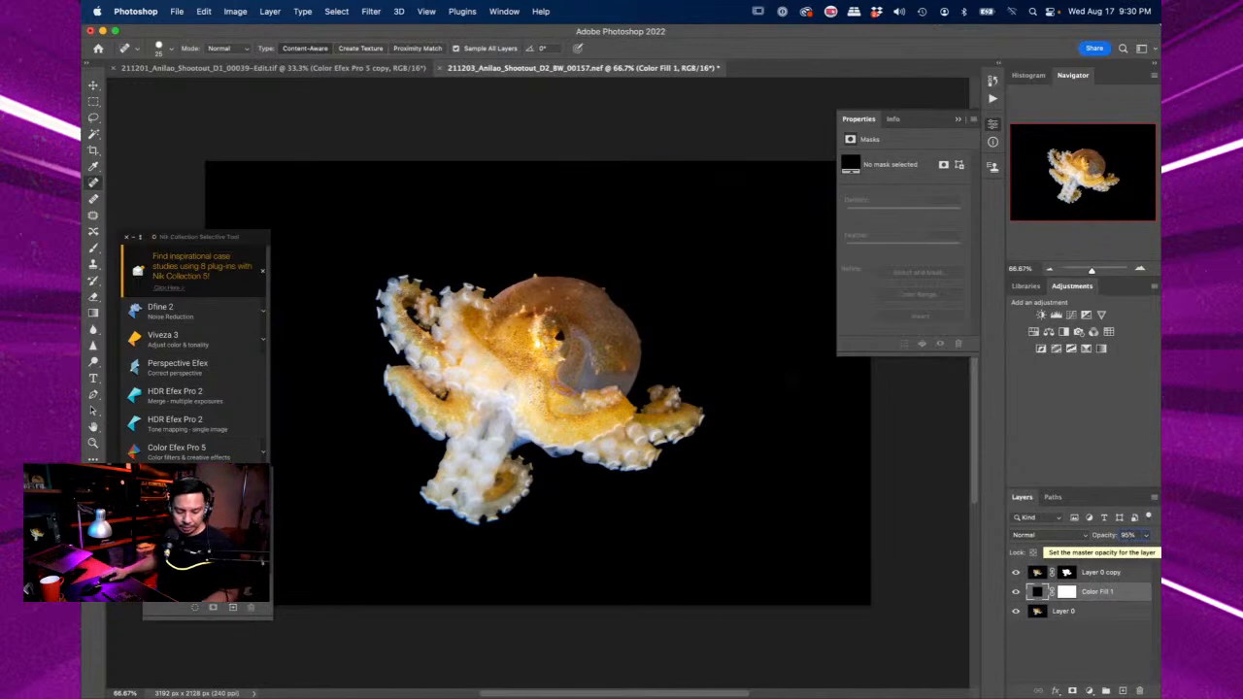
pyautogui.click(1104, 649)
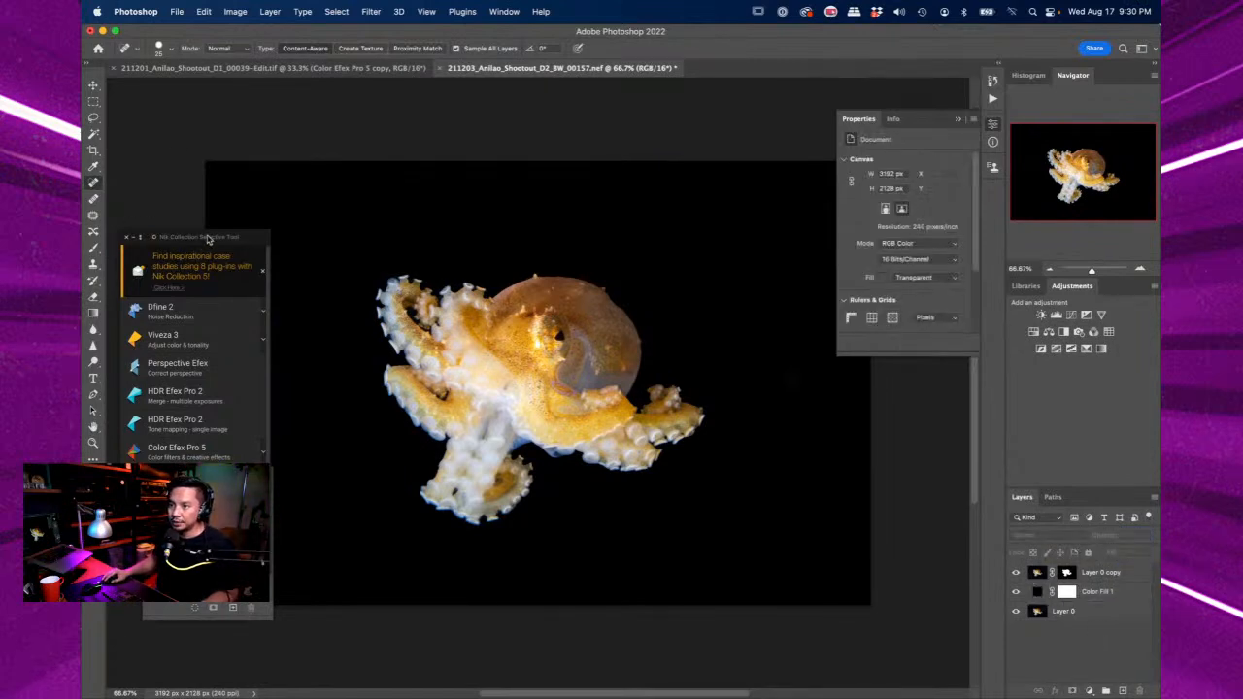
# - Open the masked octopus layer in Color Efex Pro 5 and apply Brilliance/Warmth with Perceptual Saturation at 7%
pyautogui.moveTo(207, 239); pyautogui.dragTo(161, 265)
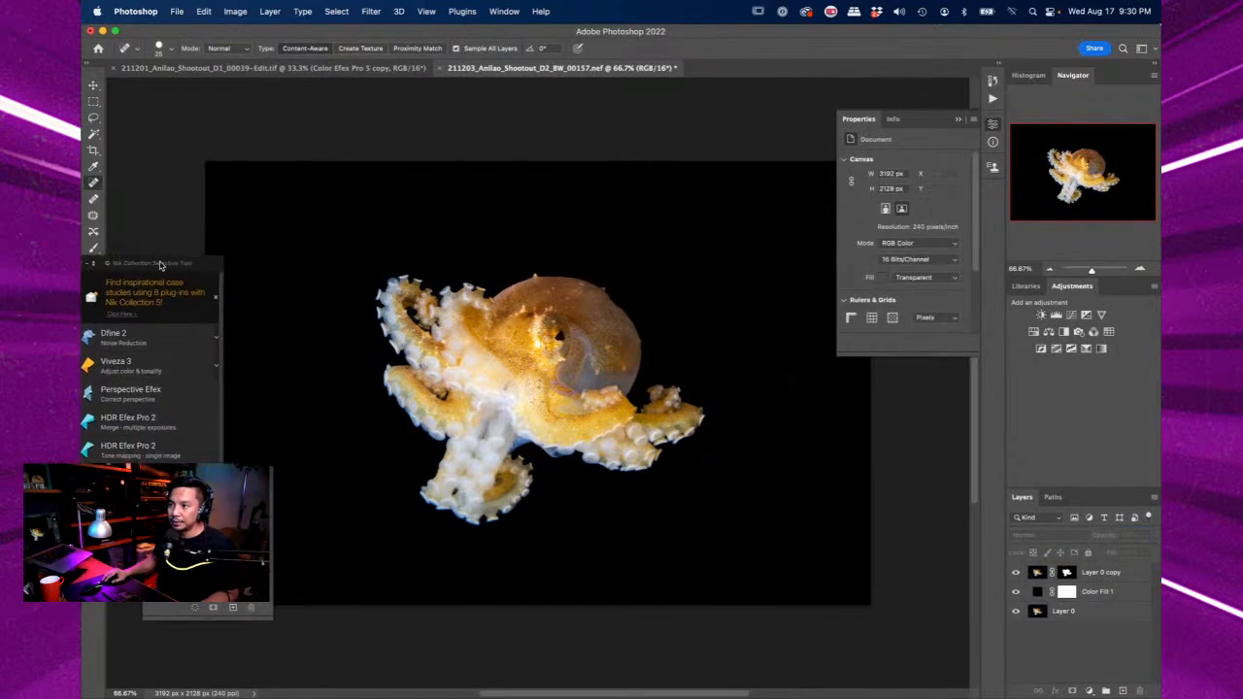
pyautogui.click(1085, 577)
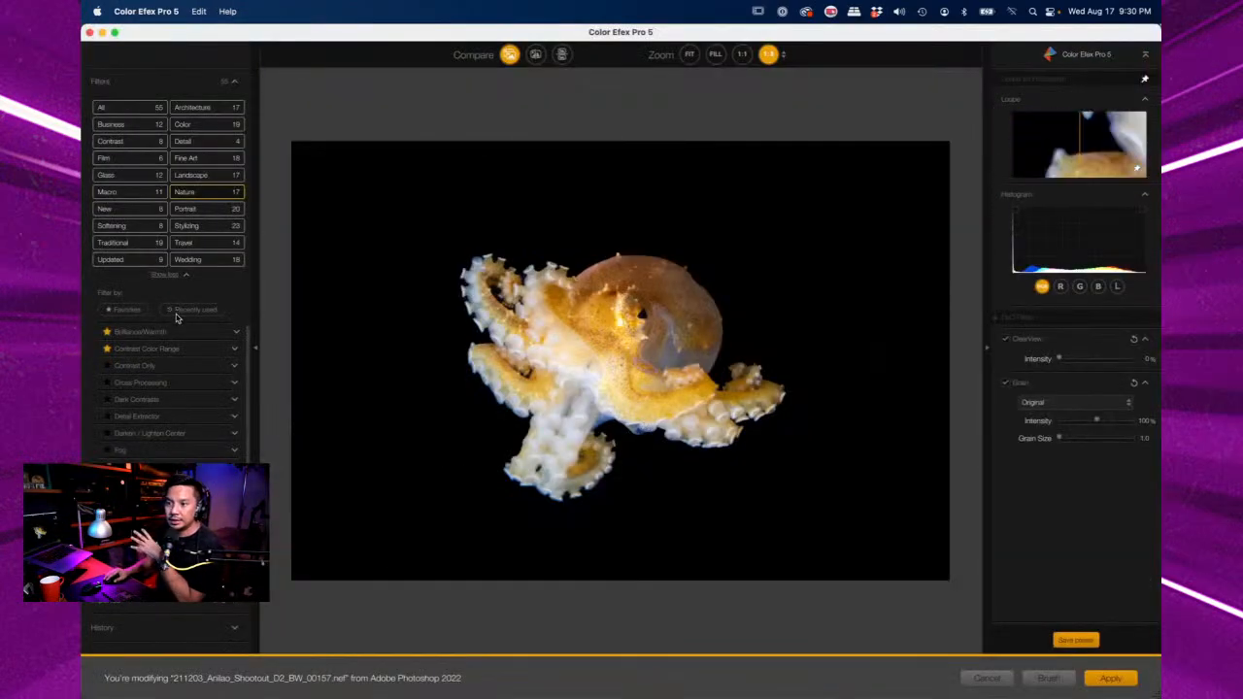
pyautogui.click(175, 334)
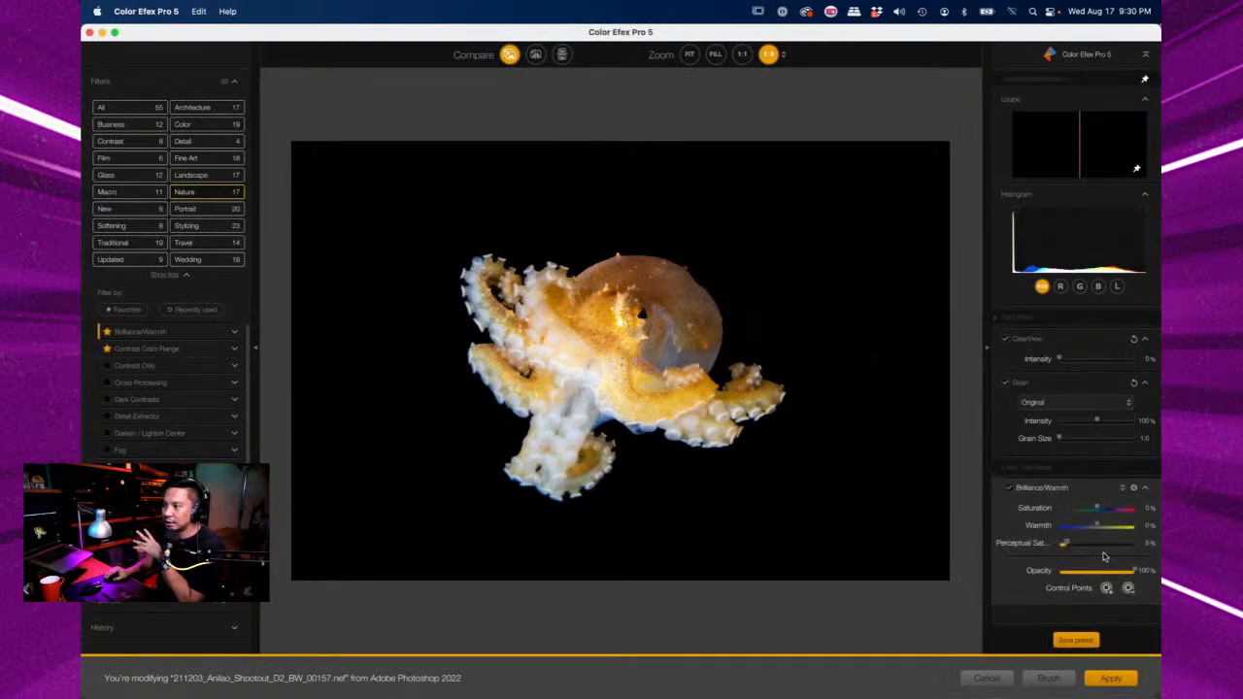
pyautogui.moveTo(1069, 547); pyautogui.dragTo(1071, 547)
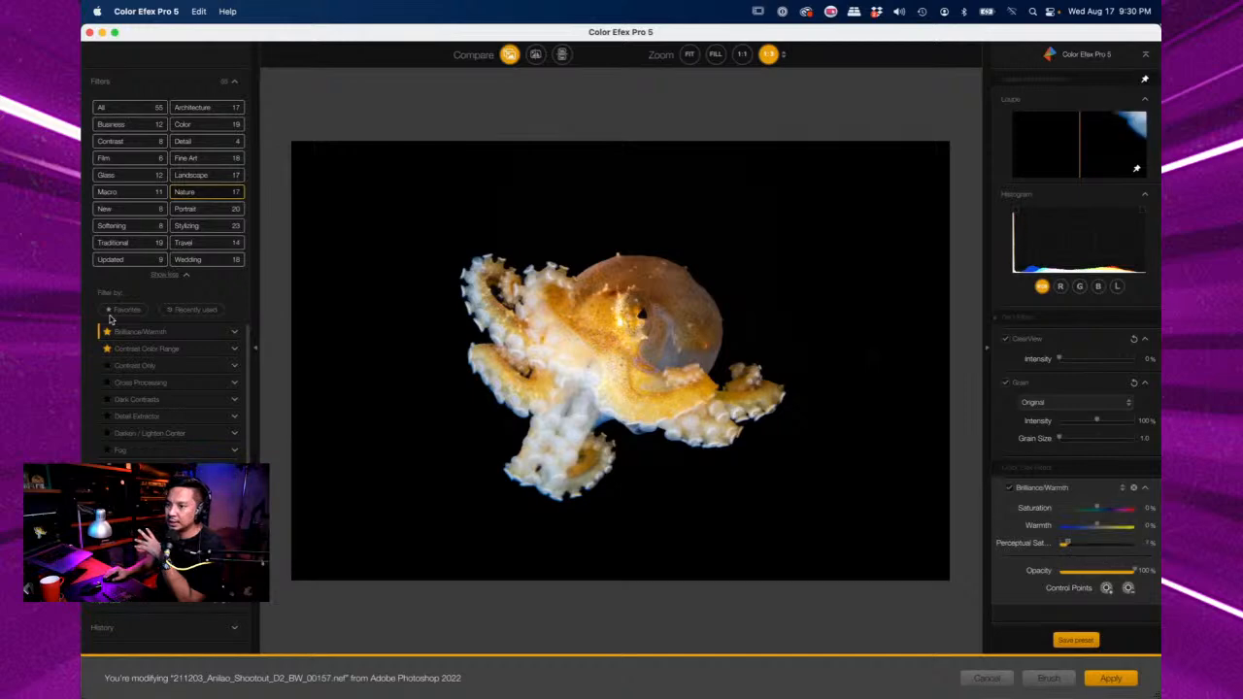
# - Add the Contrast Color Range filter, cut its Color Contrast to near zero and Contrast to 0%, and compare with the filter off
pyautogui.click(221, 349)
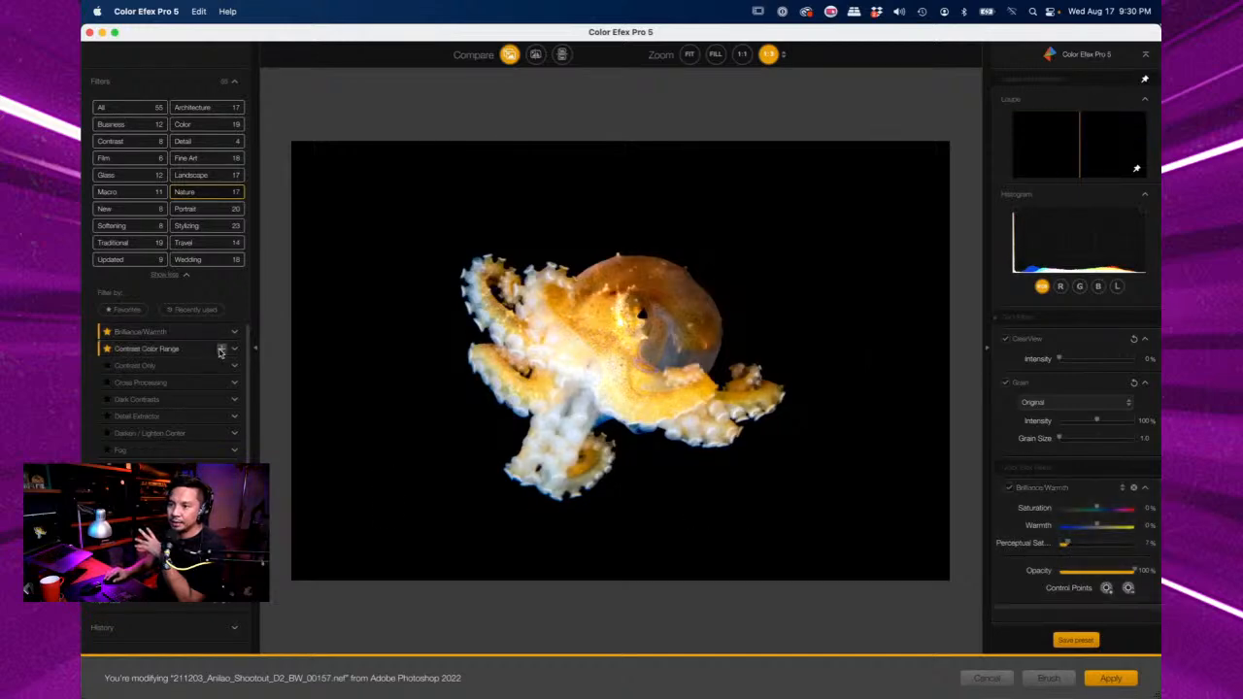
pyautogui.scroll(-3, 1078, 524)
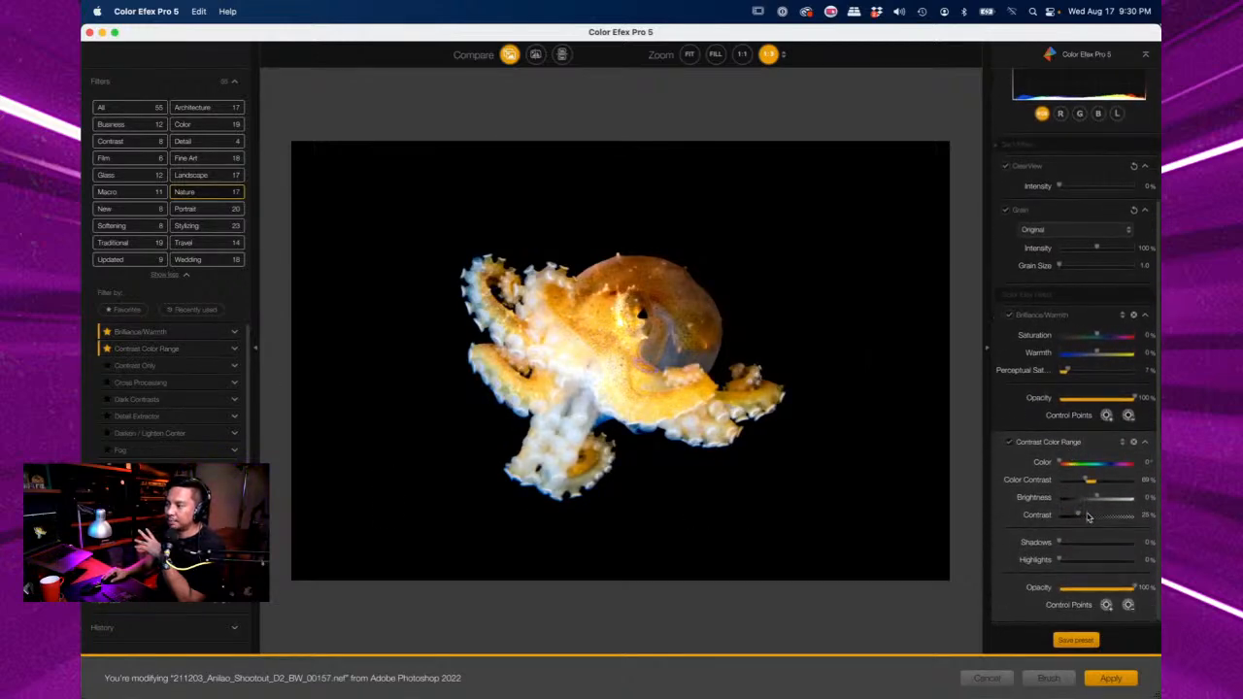
pyautogui.moveTo(1088, 482); pyautogui.dragTo(1066, 483)
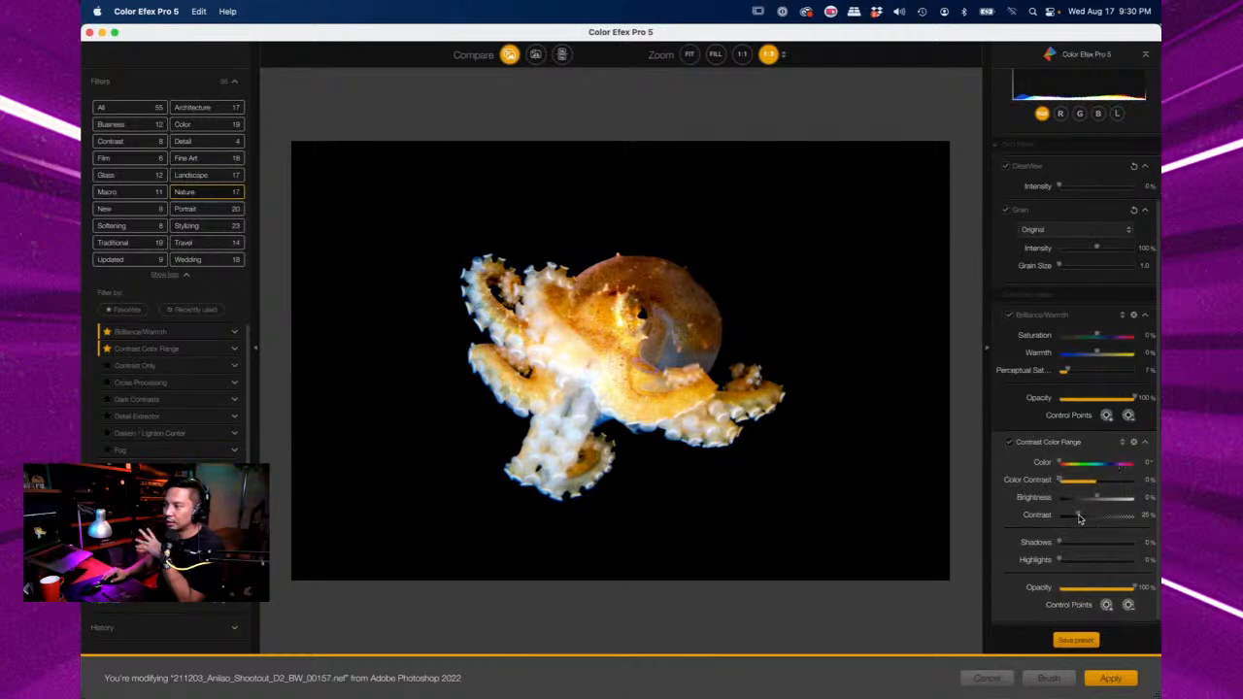
pyautogui.moveTo(1080, 517); pyautogui.dragTo(1041, 517)
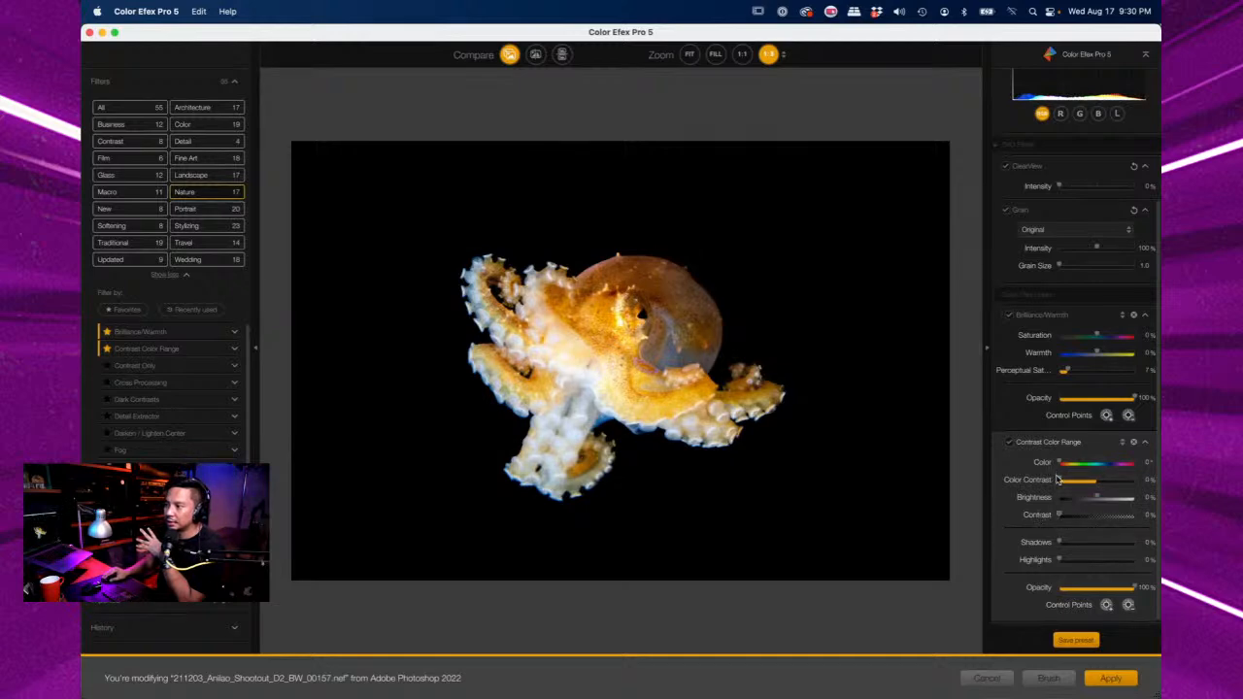
pyautogui.click(1010, 443)
pyautogui.click(1010, 443)
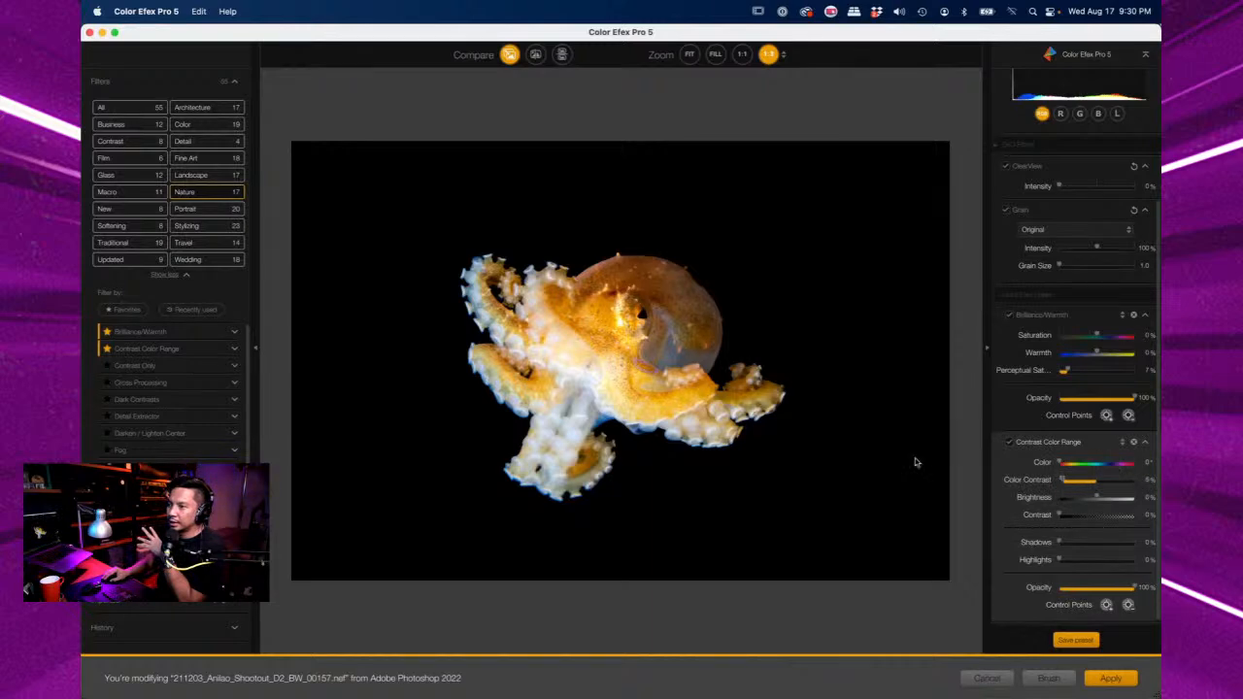
# - Add the Pro Contrast filter with Dynamic Contrast at about 10% and apply the filter stack to the photo
pyautogui.scroll(-3, 107, 412)
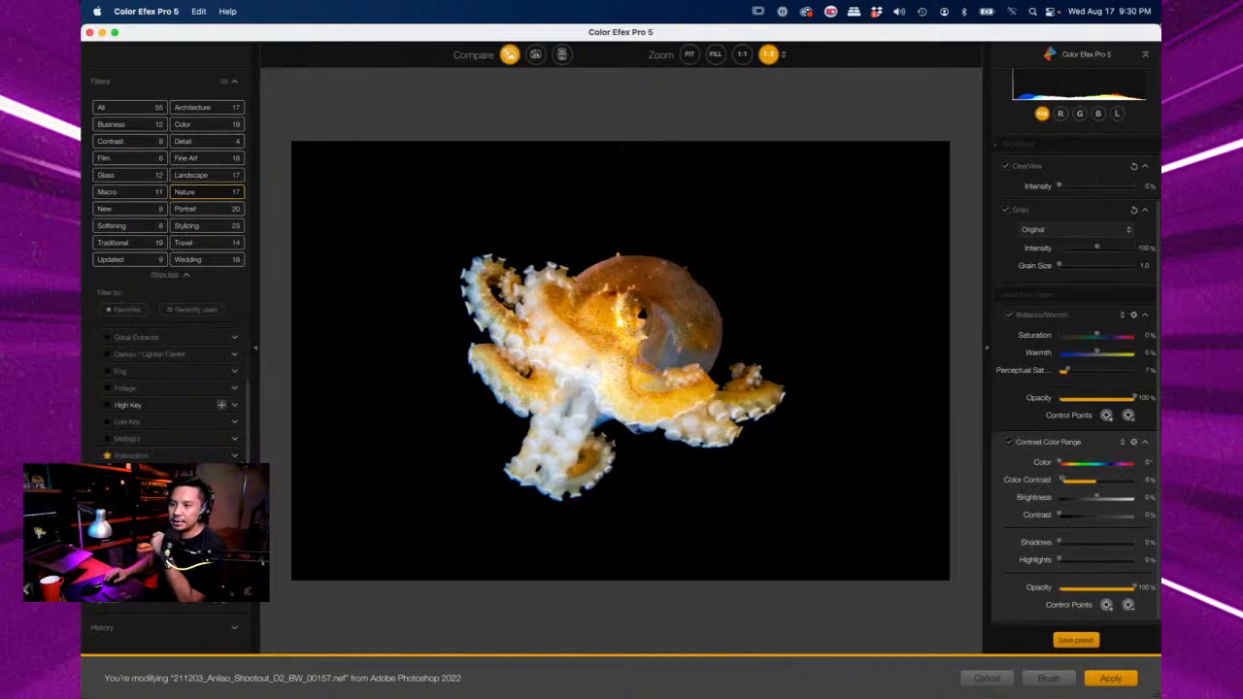
pyautogui.click(221, 404)
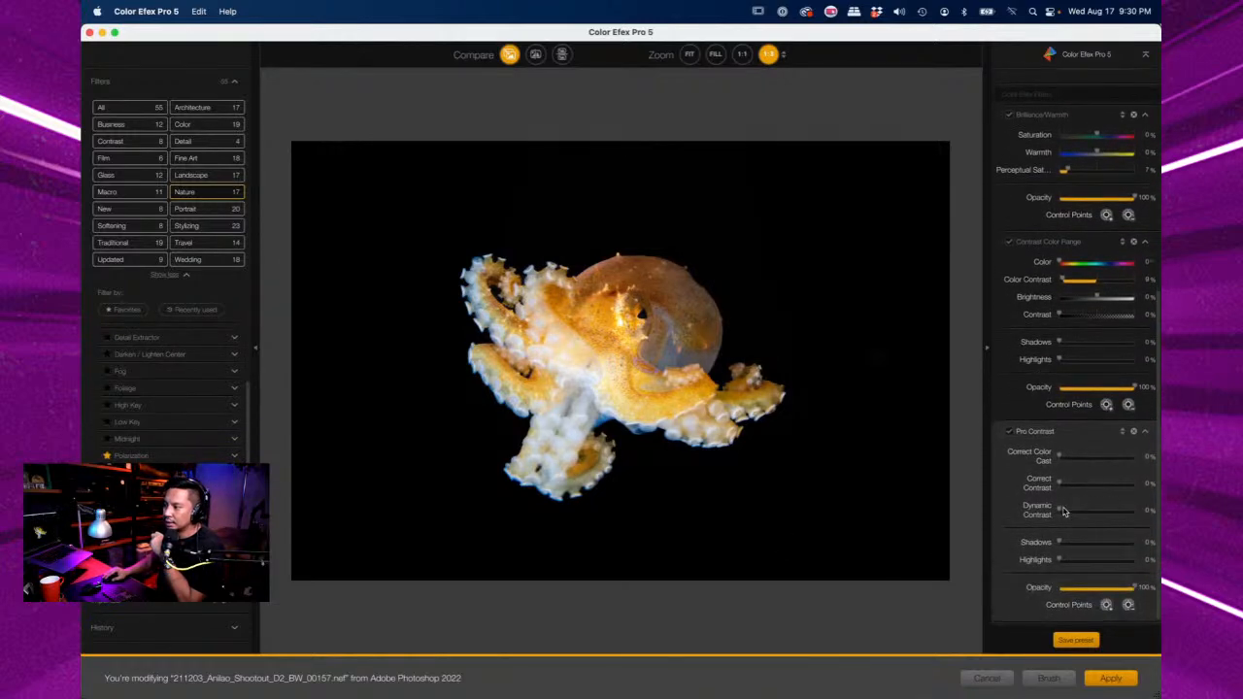
pyautogui.moveTo(1062, 512); pyautogui.dragTo(1069, 513)
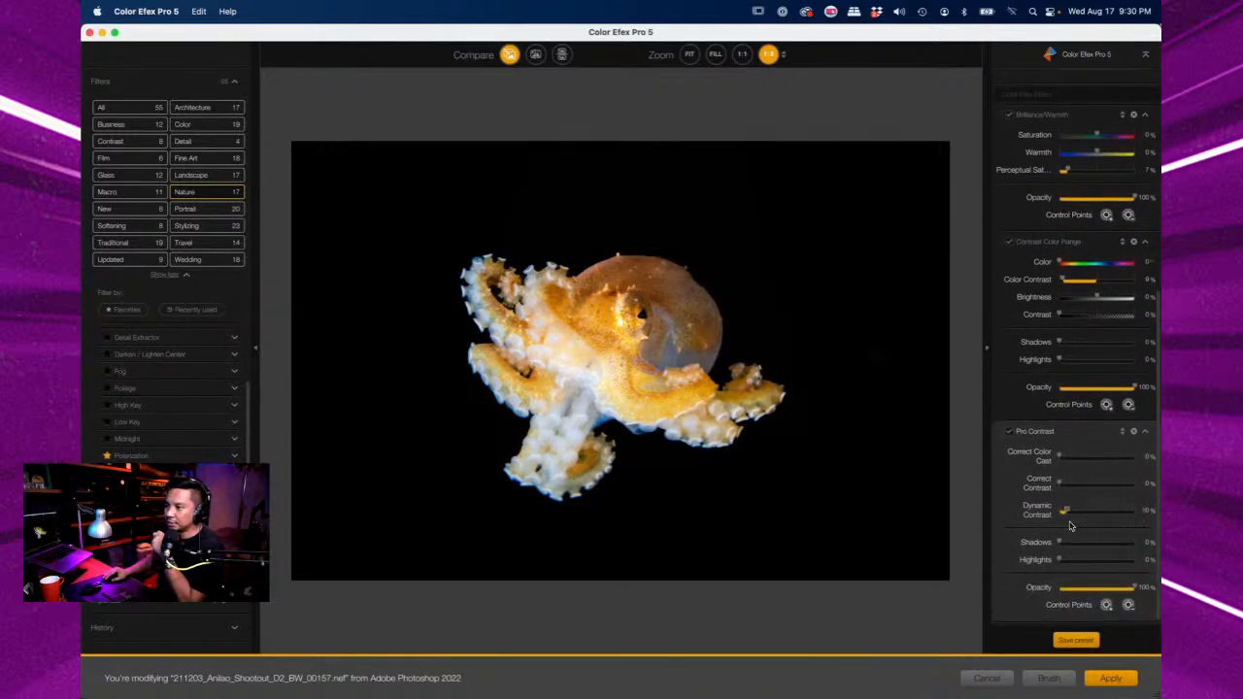
pyautogui.click(1124, 688)
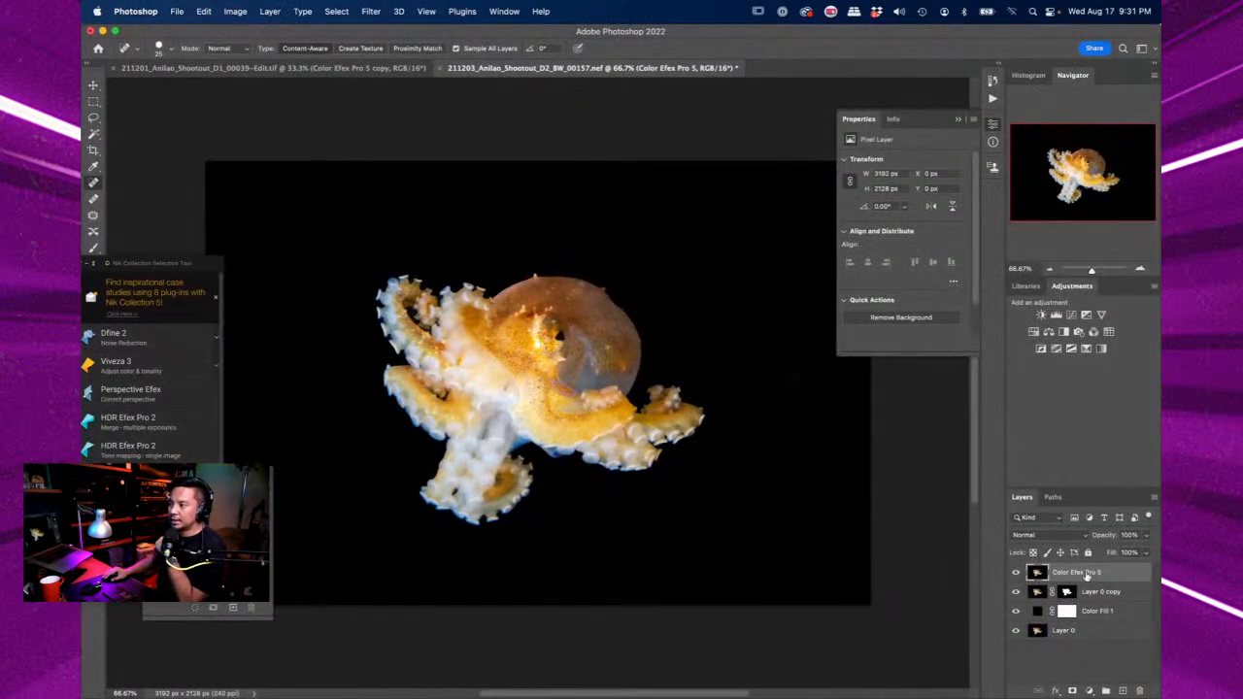
# - Duplicate the Color Efex Pro 5 layer and apply a High Pass filter with a 3.3-pixel radius to the copy
pyautogui.press('super+j')
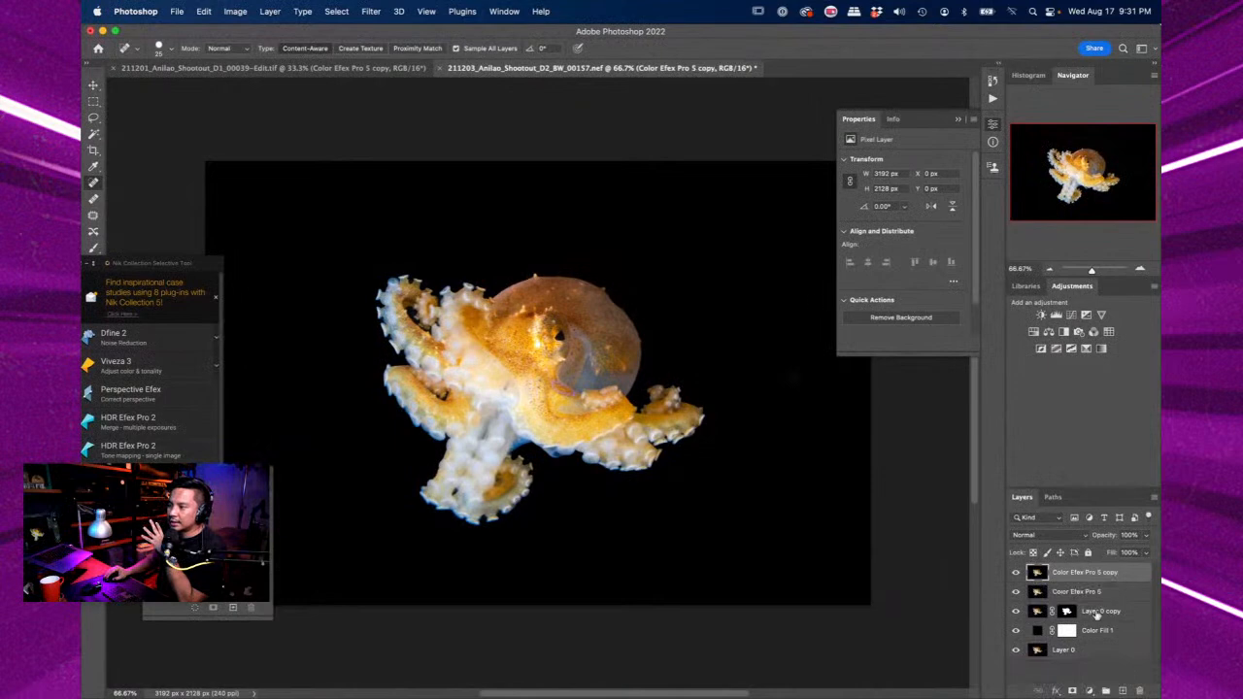
pyautogui.click(382, 11)
pyautogui.moveTo(398, 11)
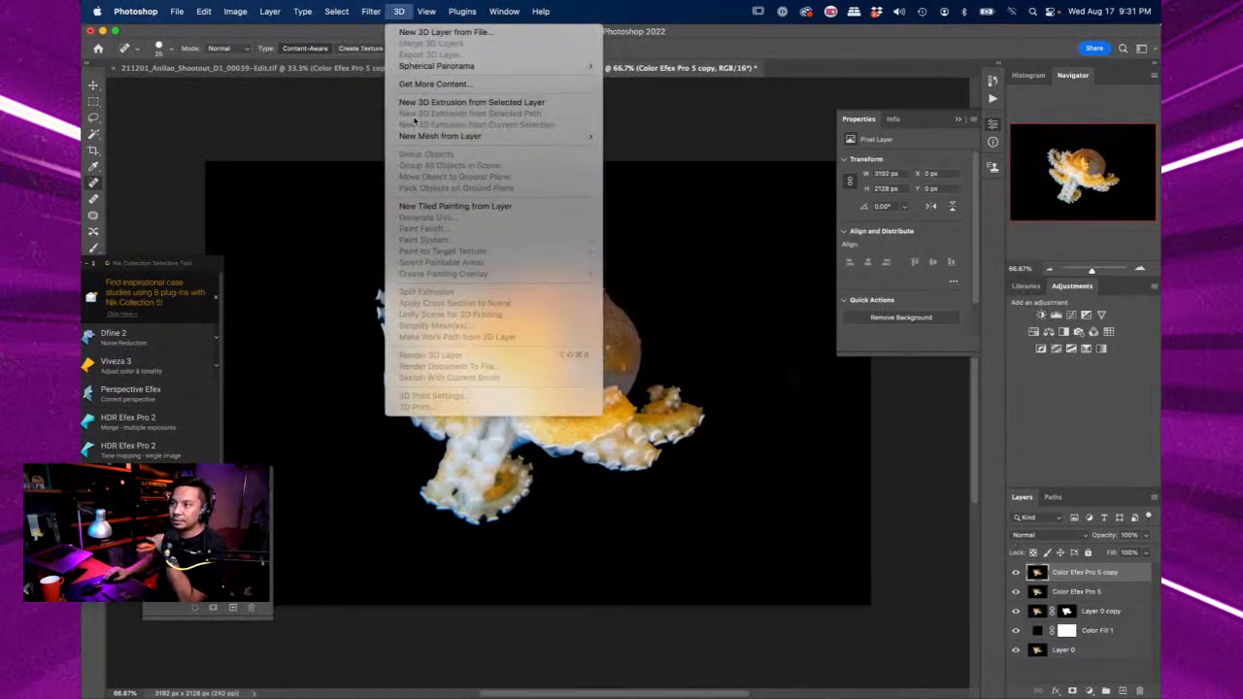
pyautogui.moveTo(486, 278)
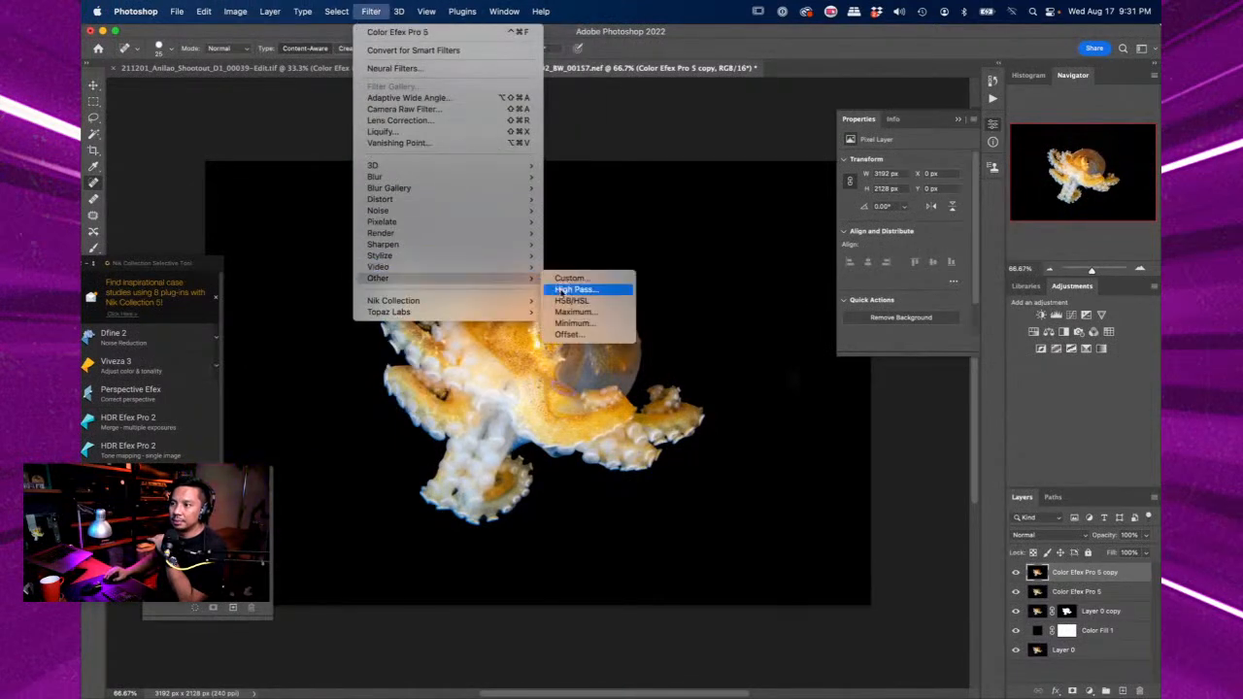
pyautogui.click(575, 291)
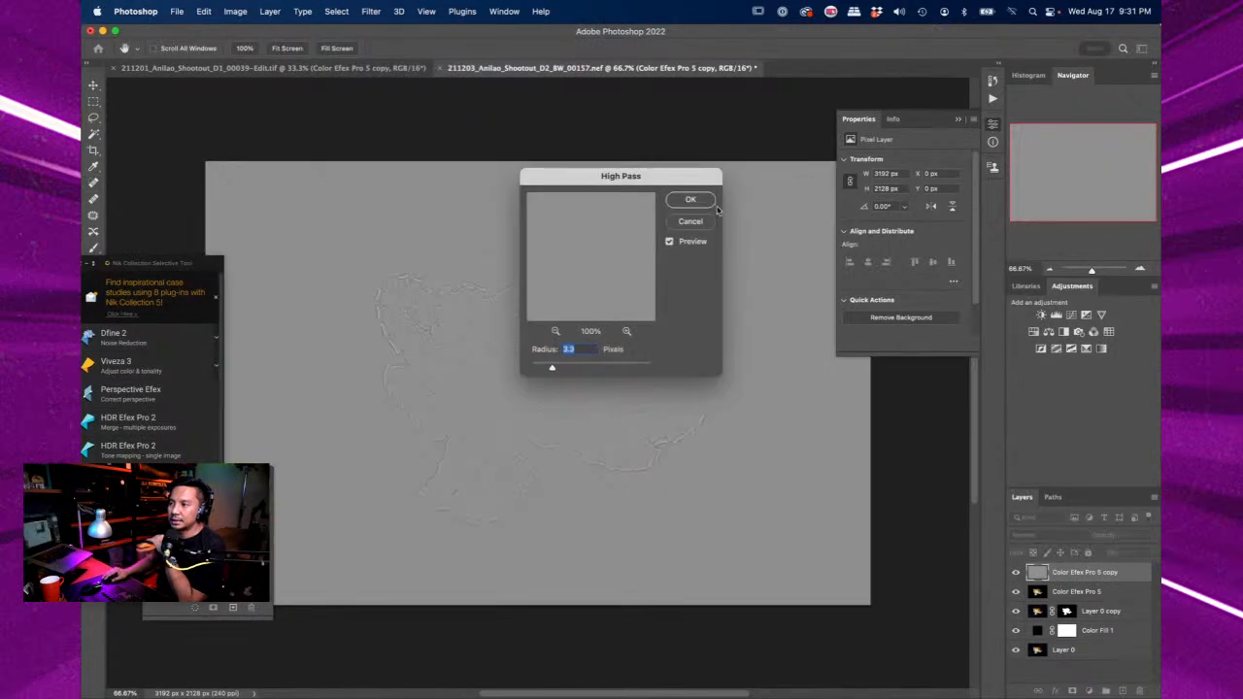
pyautogui.click(707, 198)
# - Set the High Pass layer's blend mode to Hard Light and inspect the sharpened octopus skin up close
pyautogui.click(1063, 534)
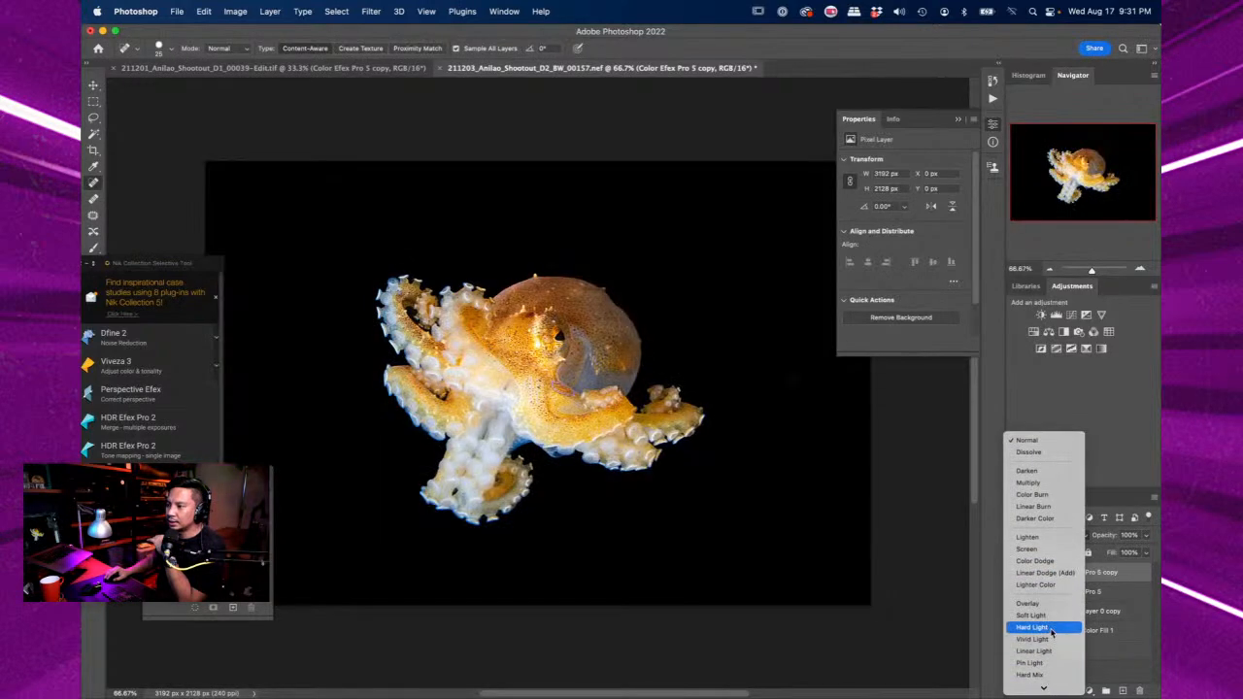
pyautogui.click(1037, 628)
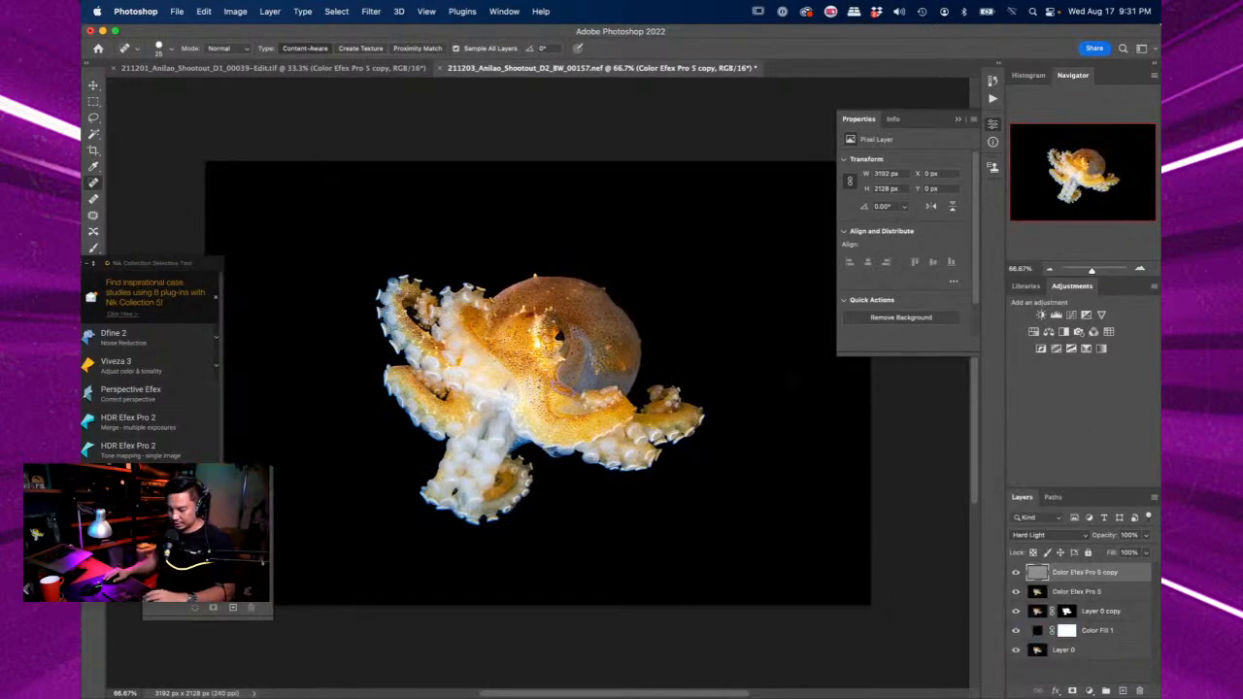
pyautogui.press('super+equal')
pyautogui.press('super+equal')
pyautogui.press('super+minus')
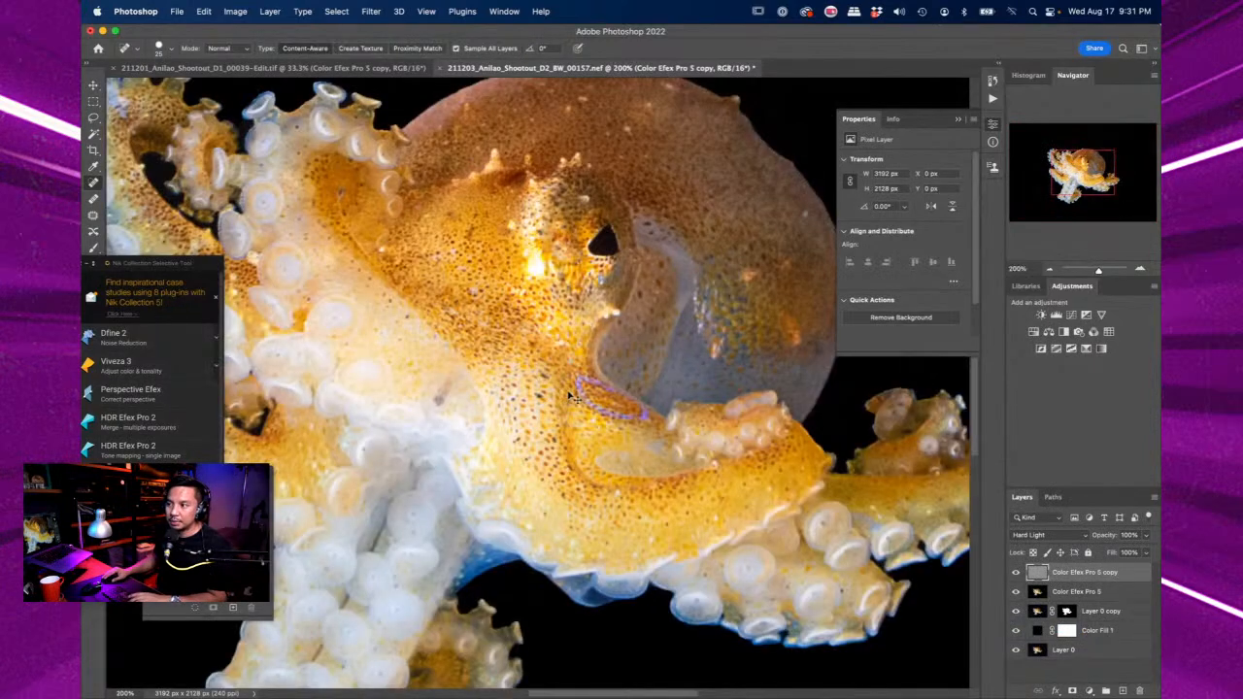
pyautogui.press('super+minus')
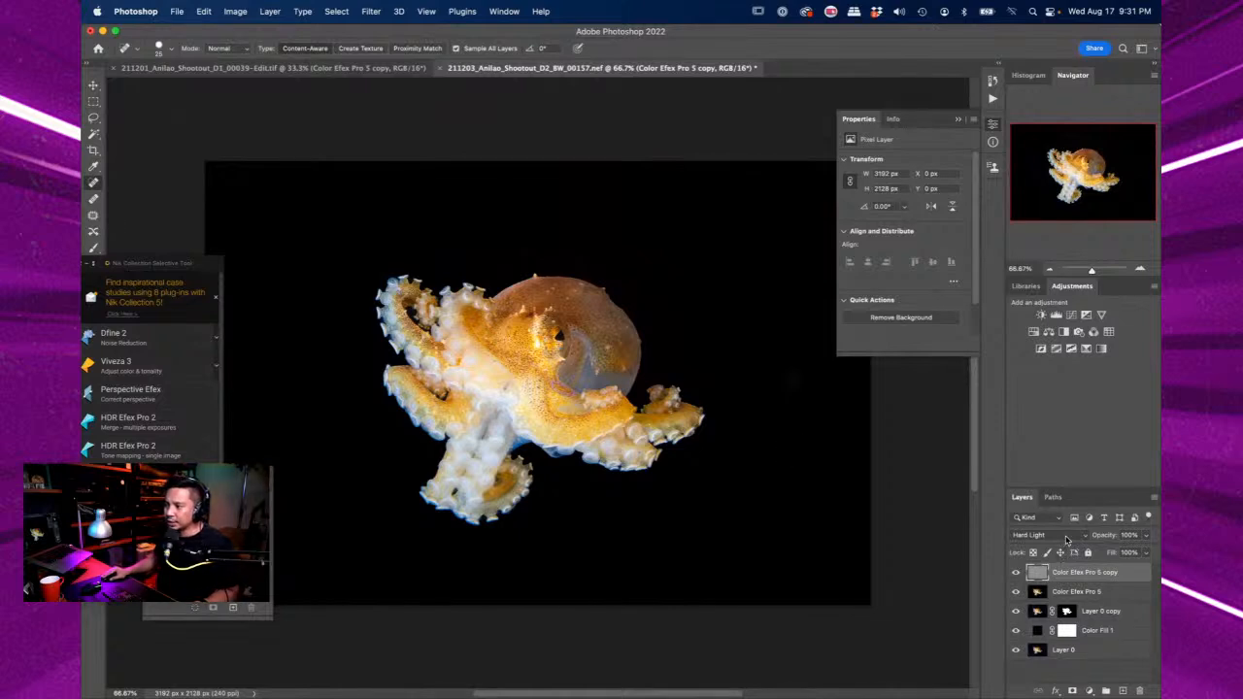
# - Change the High Pass layer's blend mode to Soft Light, deselect the layers, and save the edited octopus photo
pyautogui.click(1066, 537)
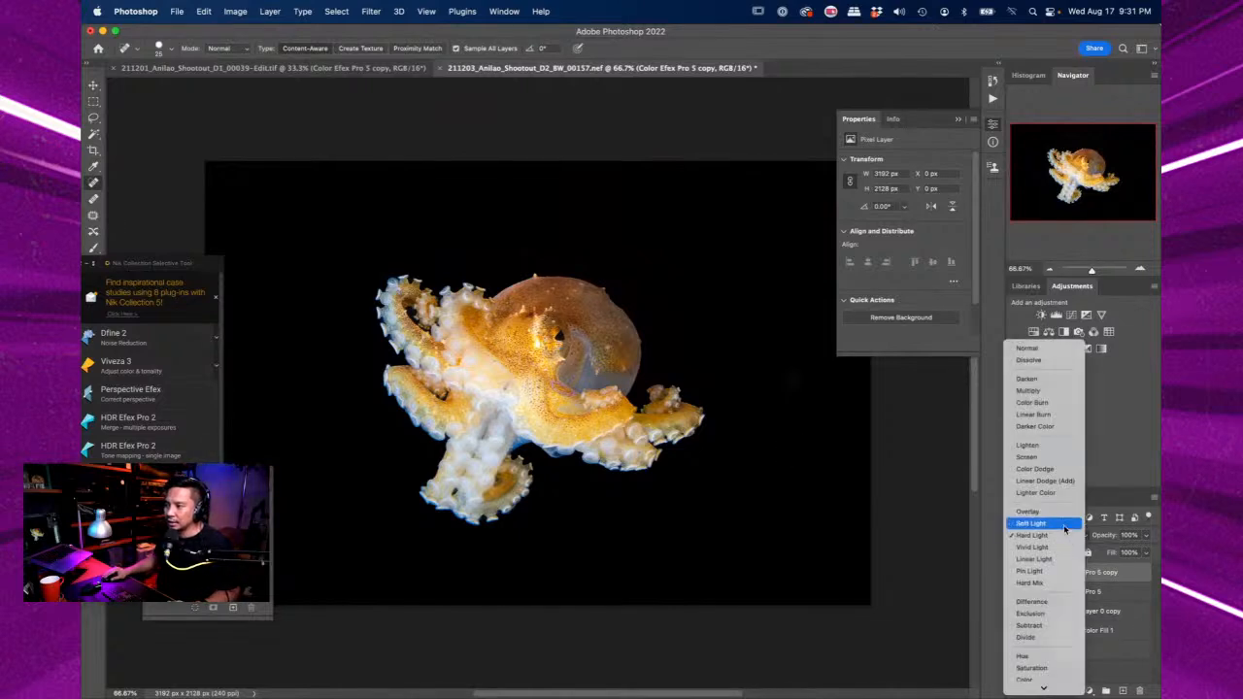
pyautogui.click(1064, 525)
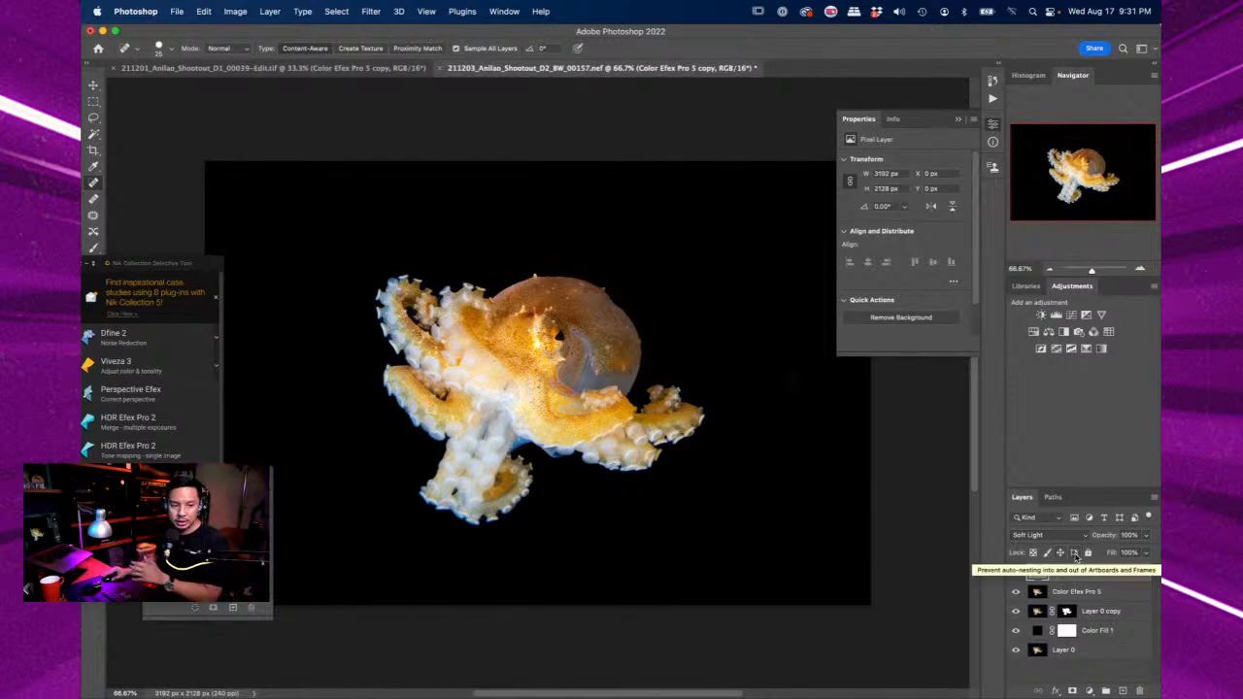
pyautogui.click(1085, 682)
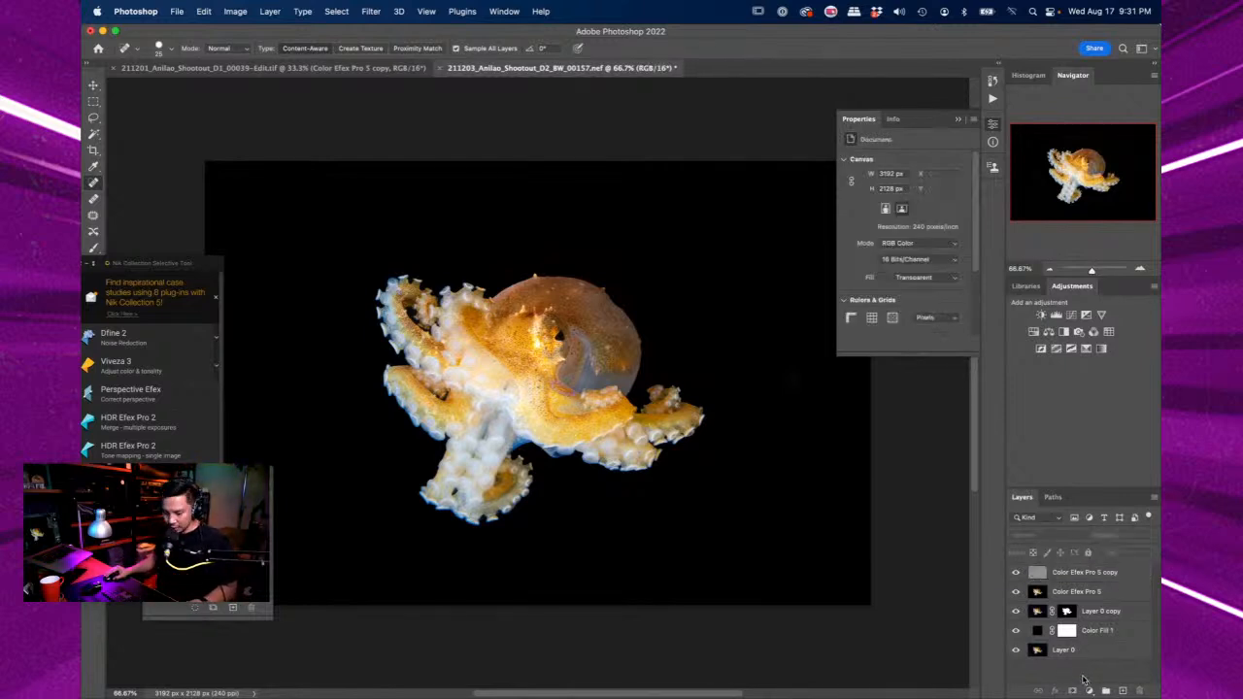
pyautogui.press('super+s')
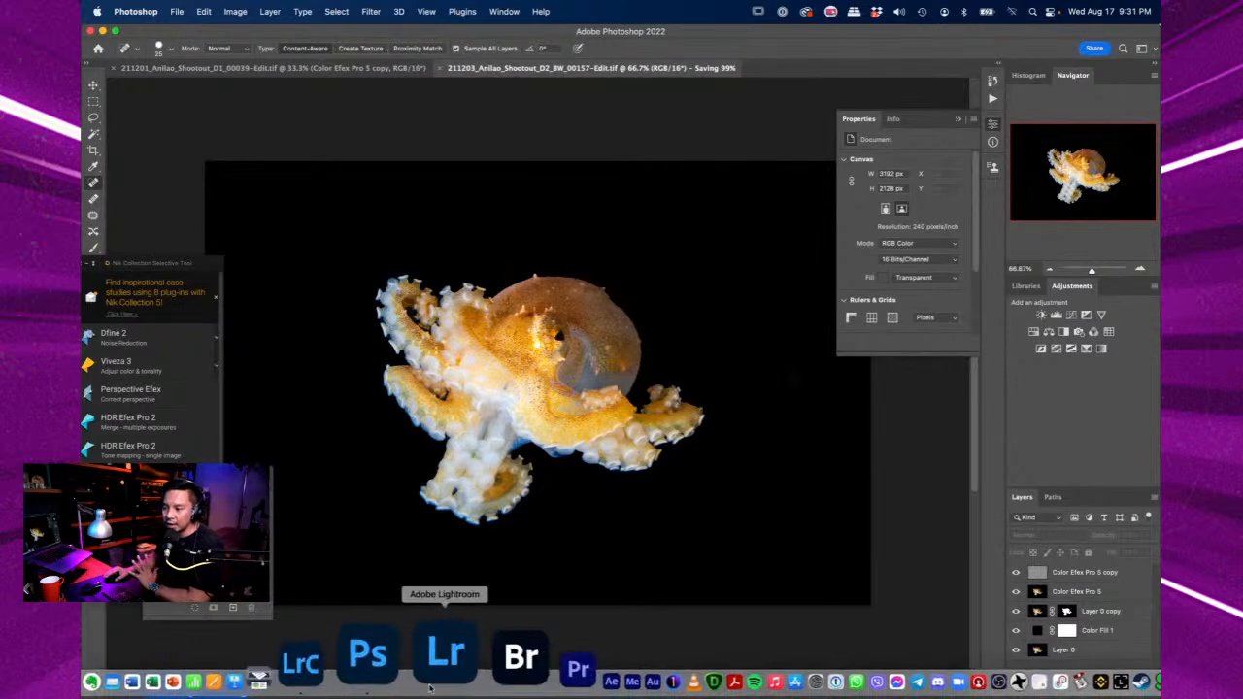
# - Switch to Lightroom Classic and compare the edited orange octopus TIF with its original raw photo
pyautogui.click(394, 680)
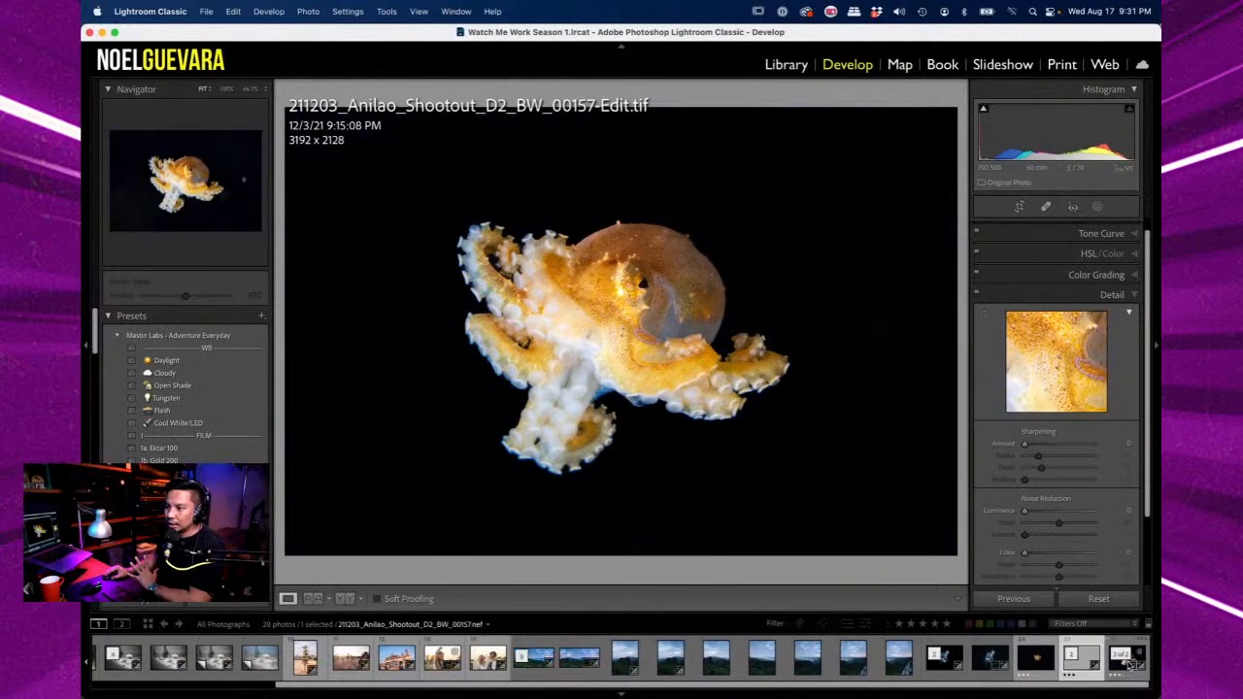
pyautogui.click(1126, 662)
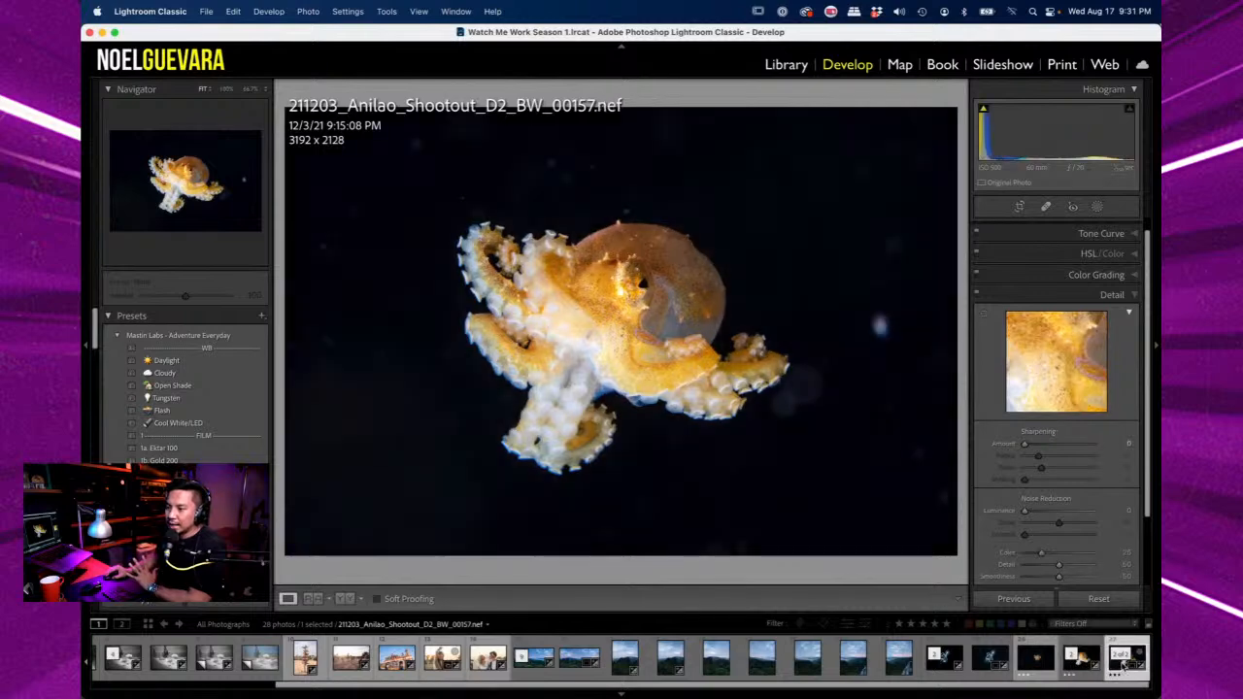
pyautogui.press('Left')
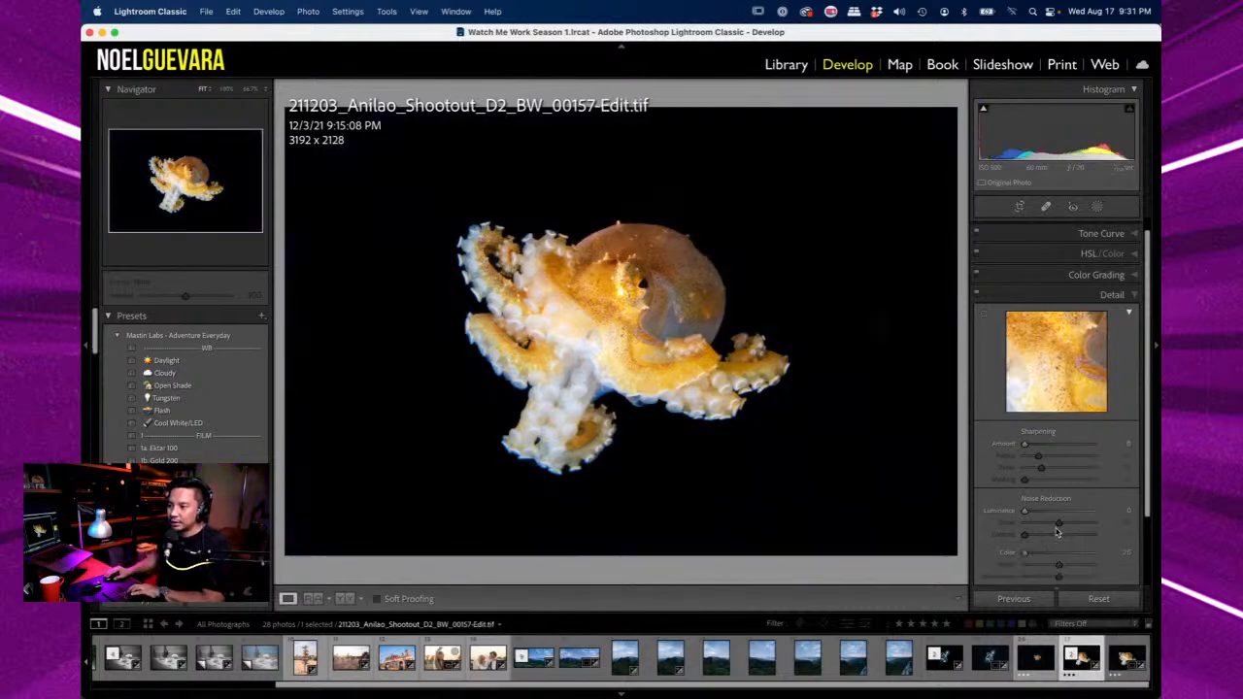
# - Set Dehaze to +10 and Shadows to +14 in the Basic adjustments of the edited orange octopus photo
pyautogui.click(1092, 234)
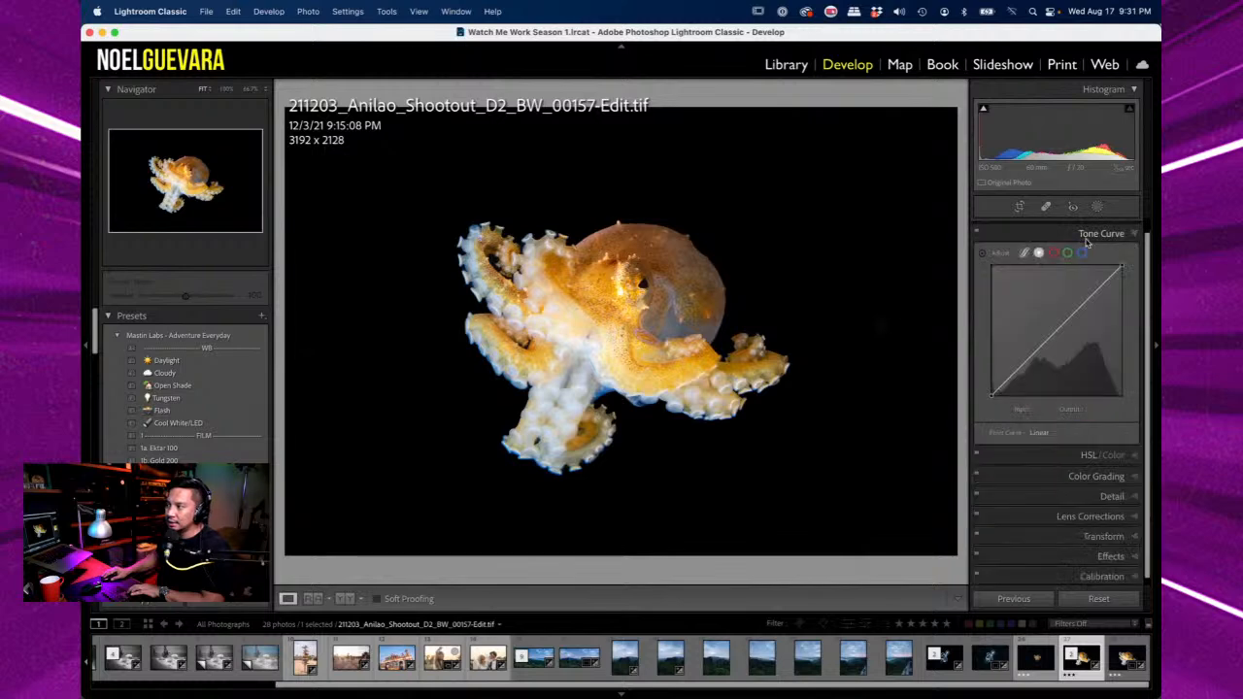
pyautogui.click(1111, 228)
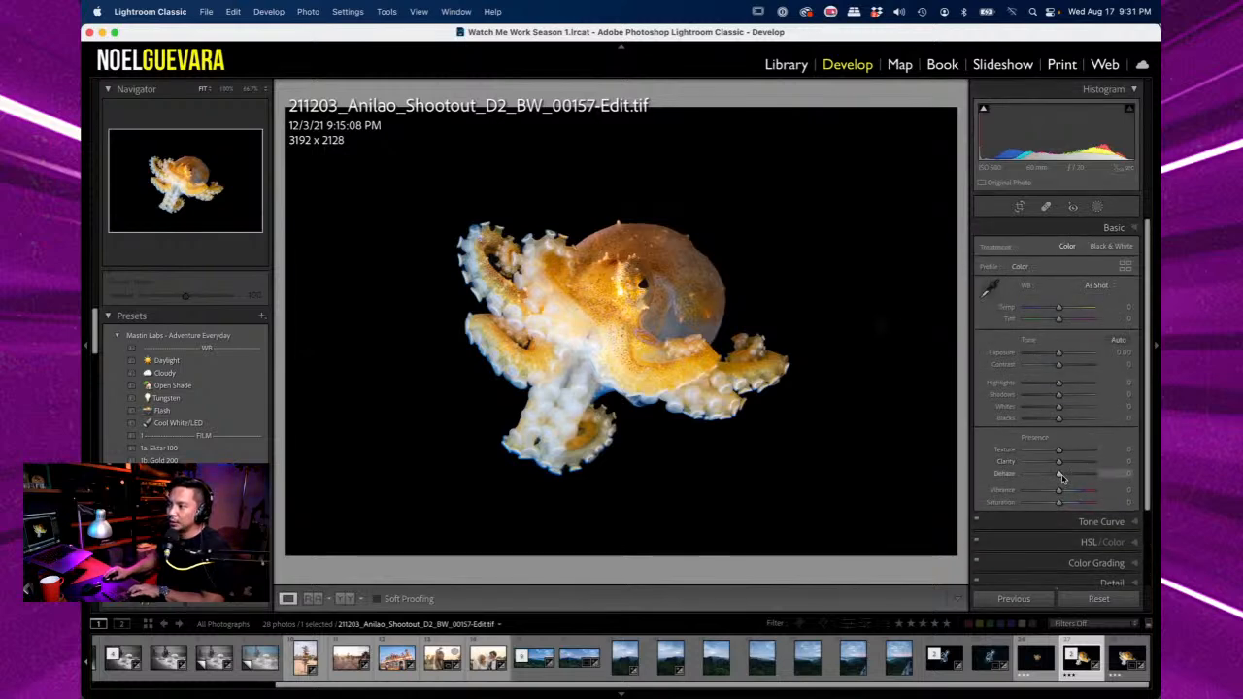
pyautogui.moveTo(1062, 477); pyautogui.dragTo(1062, 478)
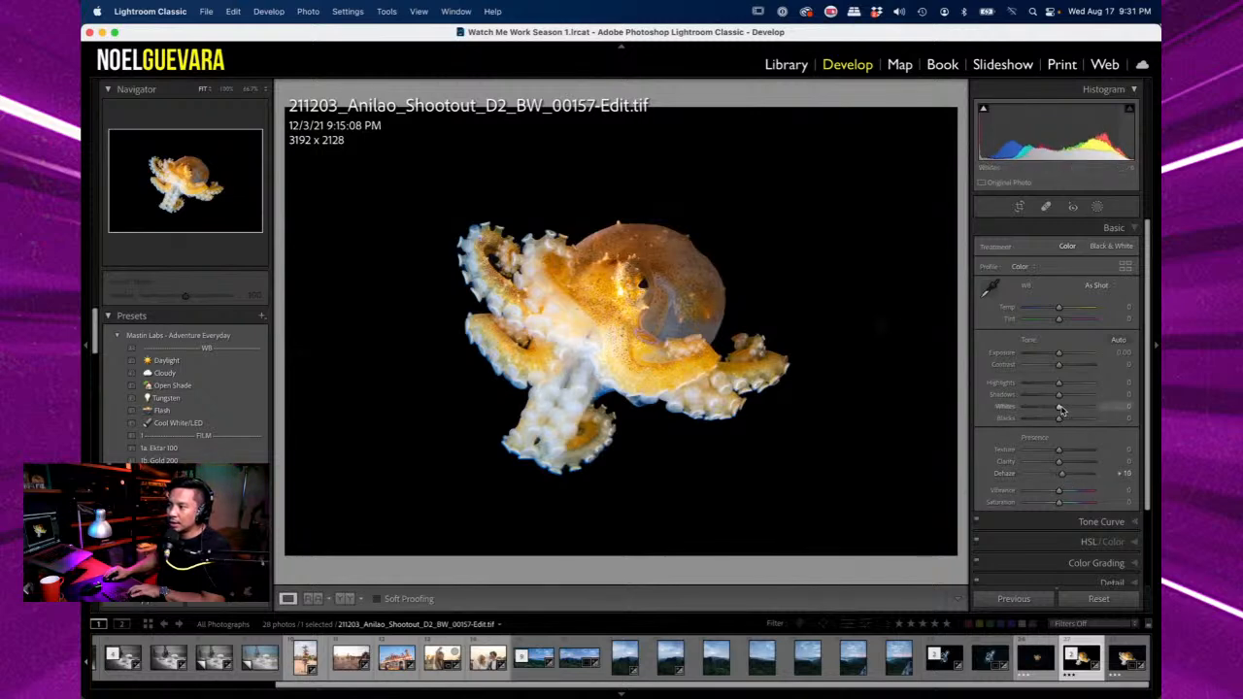
pyautogui.moveTo(1062, 399); pyautogui.dragTo(1070, 399)
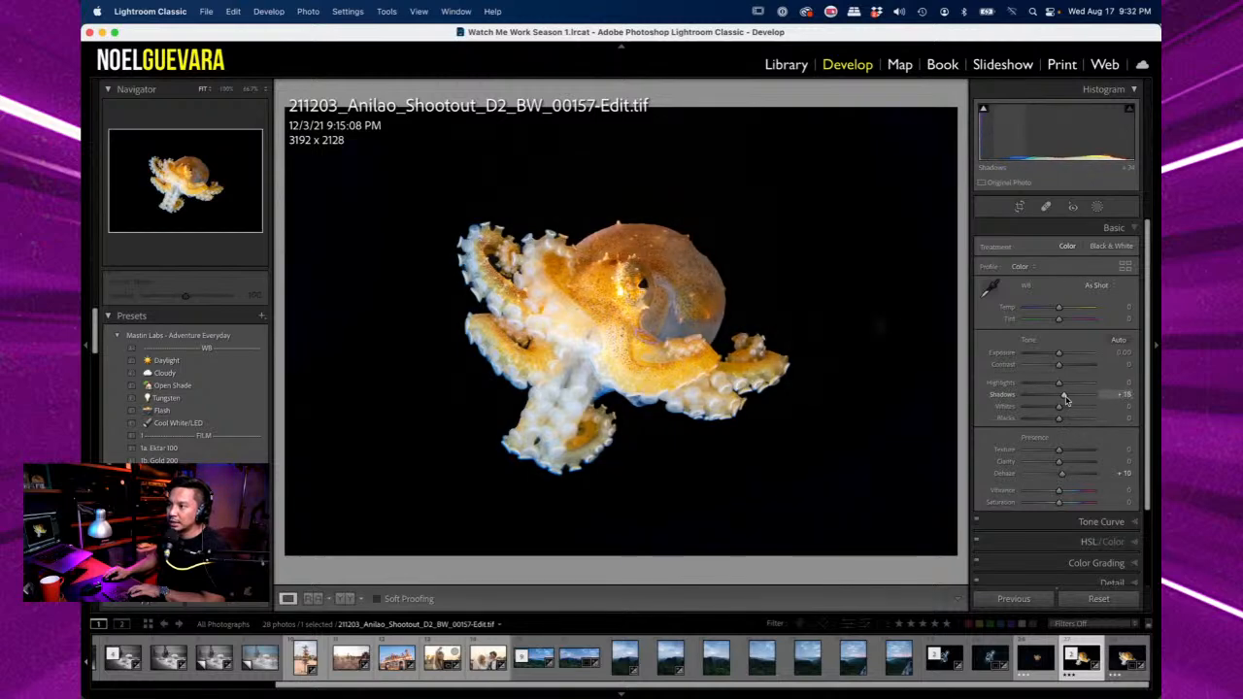
pyautogui.moveTo(1066, 399); pyautogui.dragTo(1064, 399)
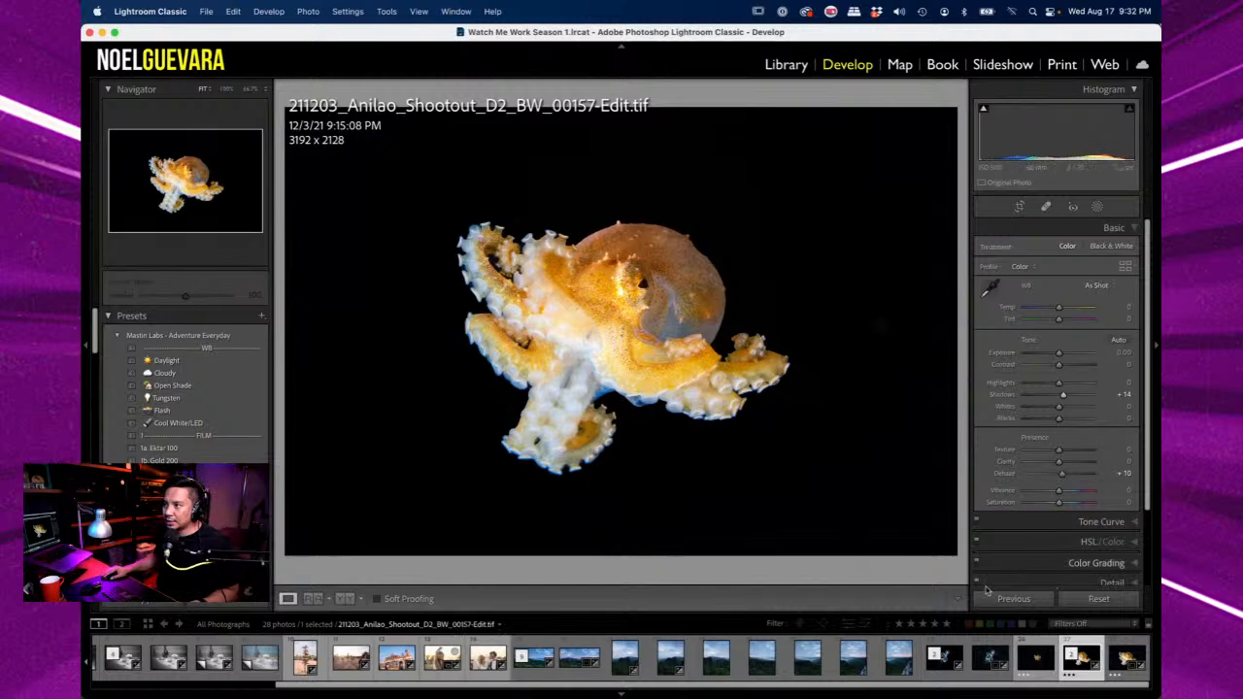
# - Select the finished blue and orange octopus edits together and alternate between them at full view in the Library to compare the results
pyautogui.keyDown('super'); pyautogui.click(940, 661); pyautogui.keyUp('super')
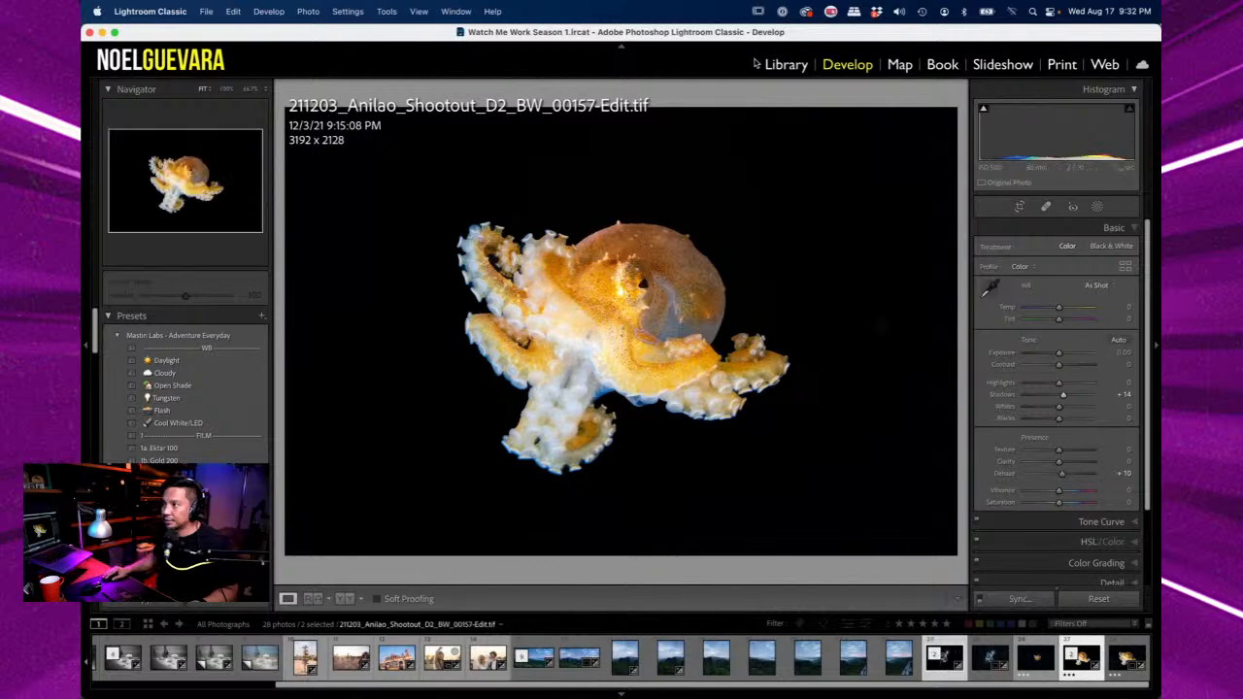
pyautogui.click(785, 64)
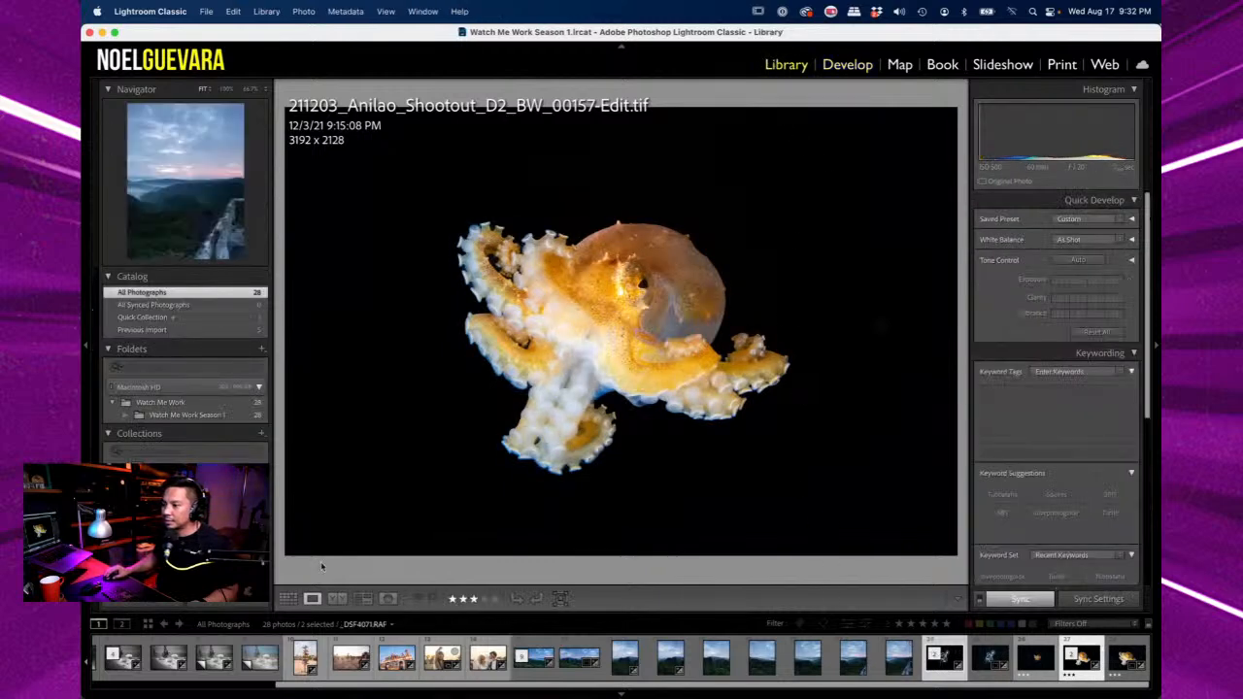
pyautogui.press('g')
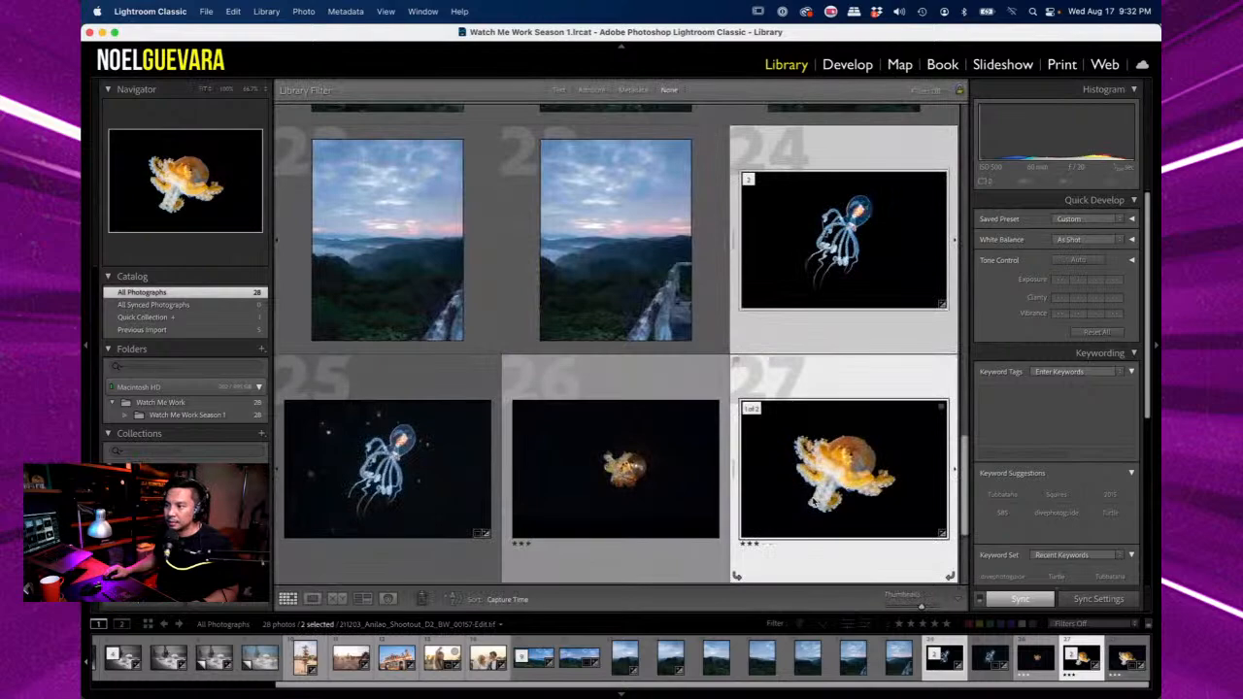
pyautogui.press('e')
pyautogui.press('Left')
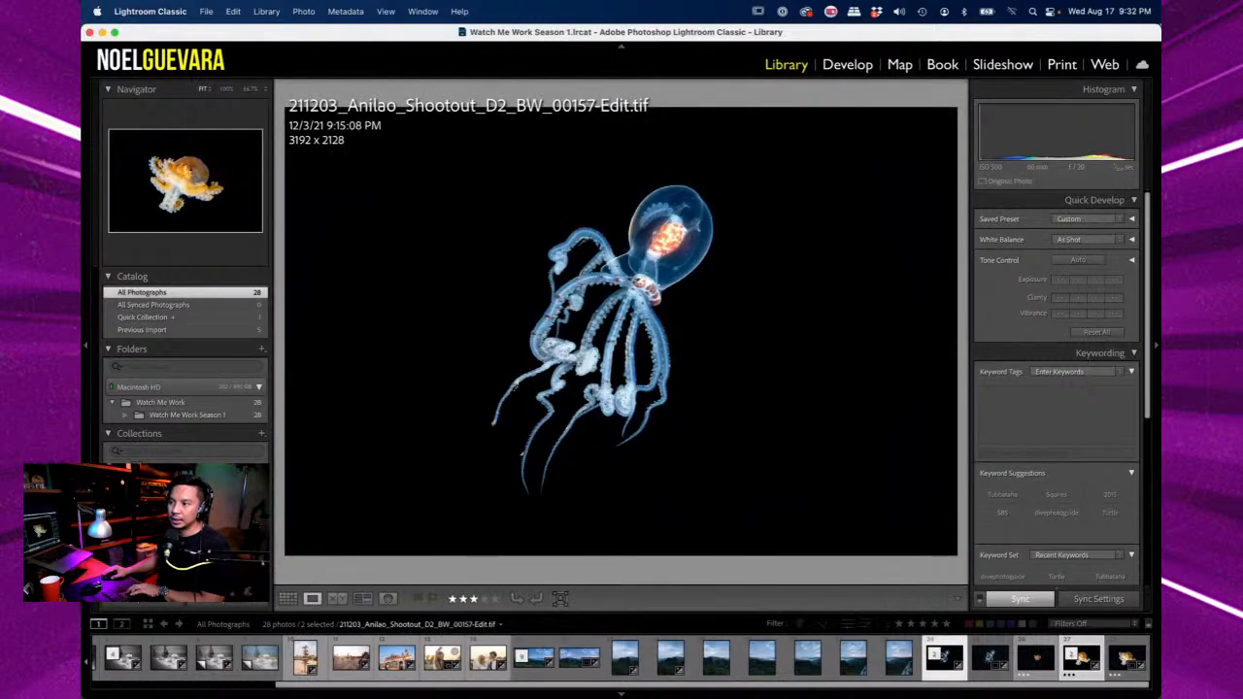
pyautogui.press('Right')
pyautogui.press('Left')
pyautogui.press('Right')
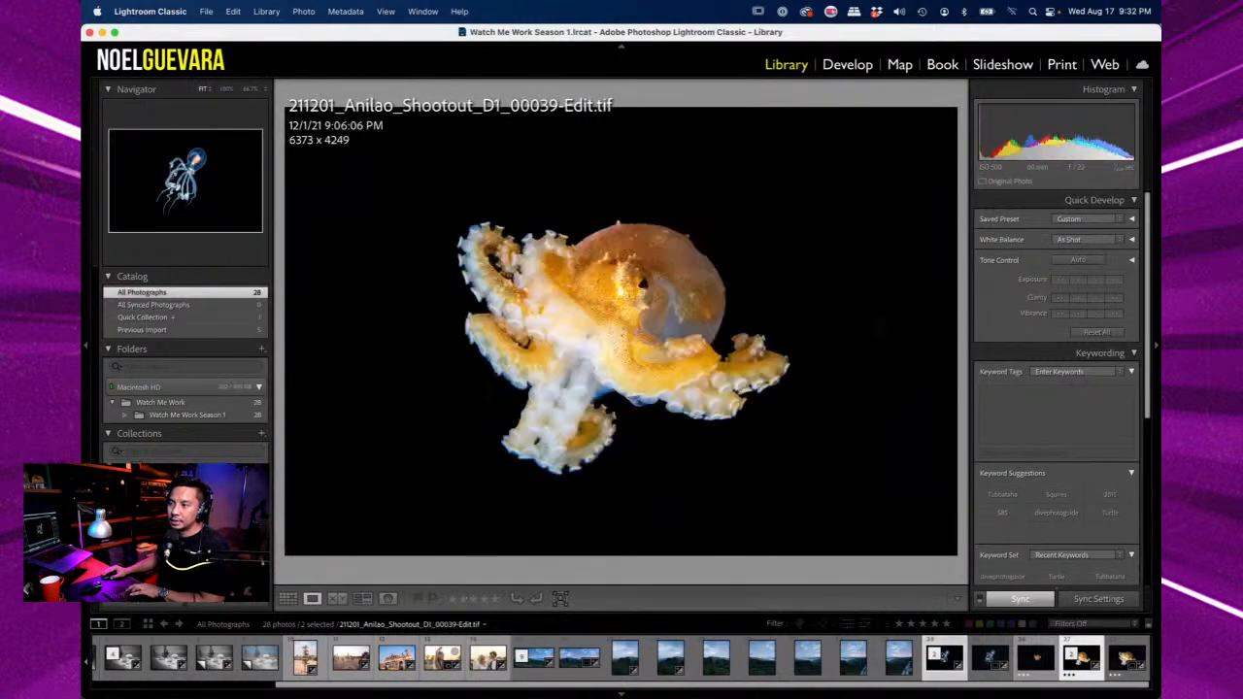
pyautogui.press('Left')
pyautogui.press('Right')
pyautogui.press('Left')
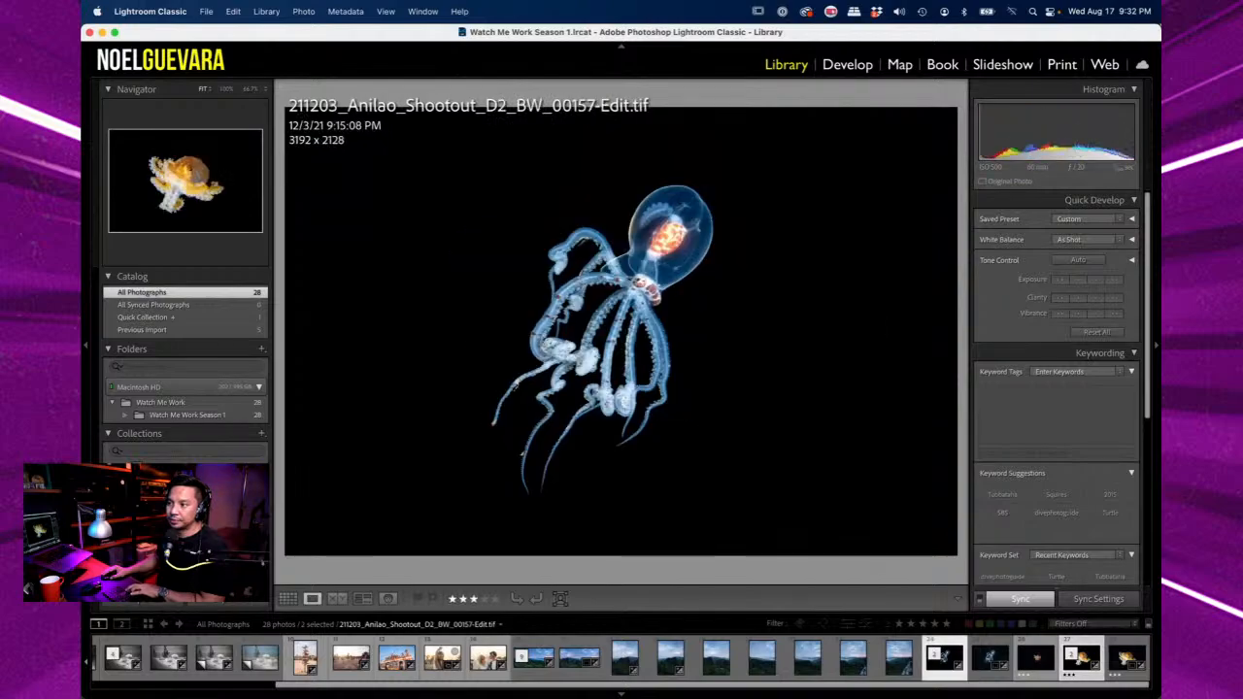
pyautogui.press('Right')
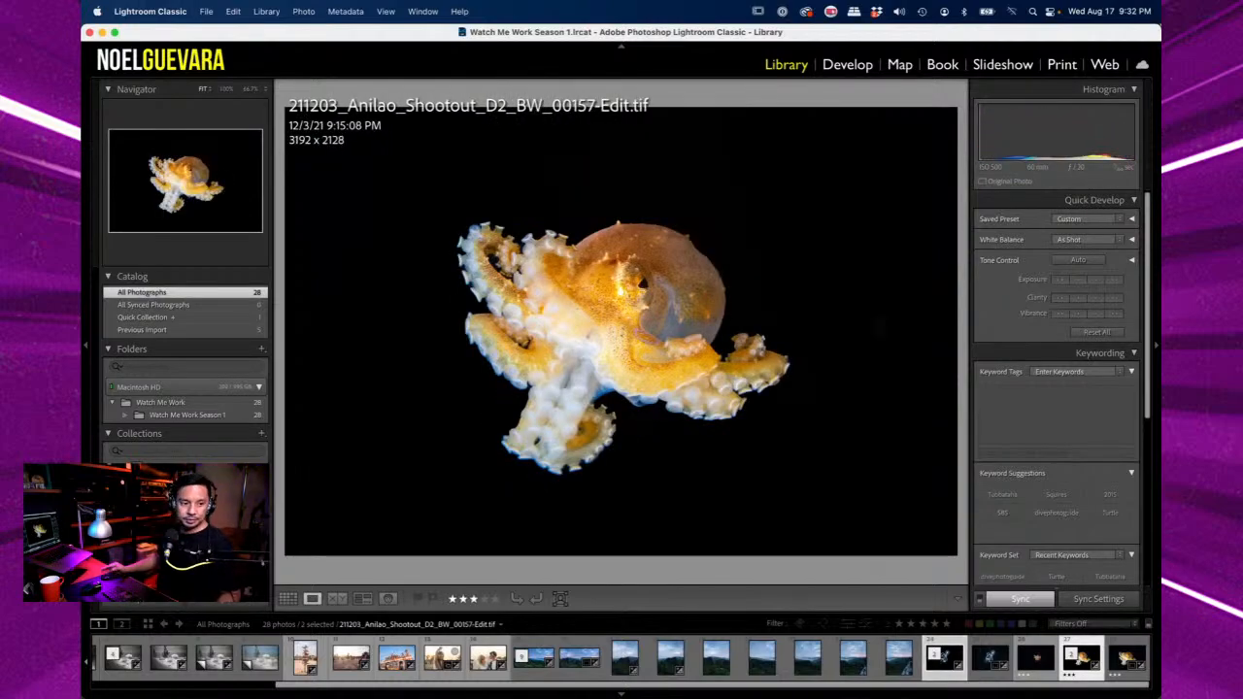